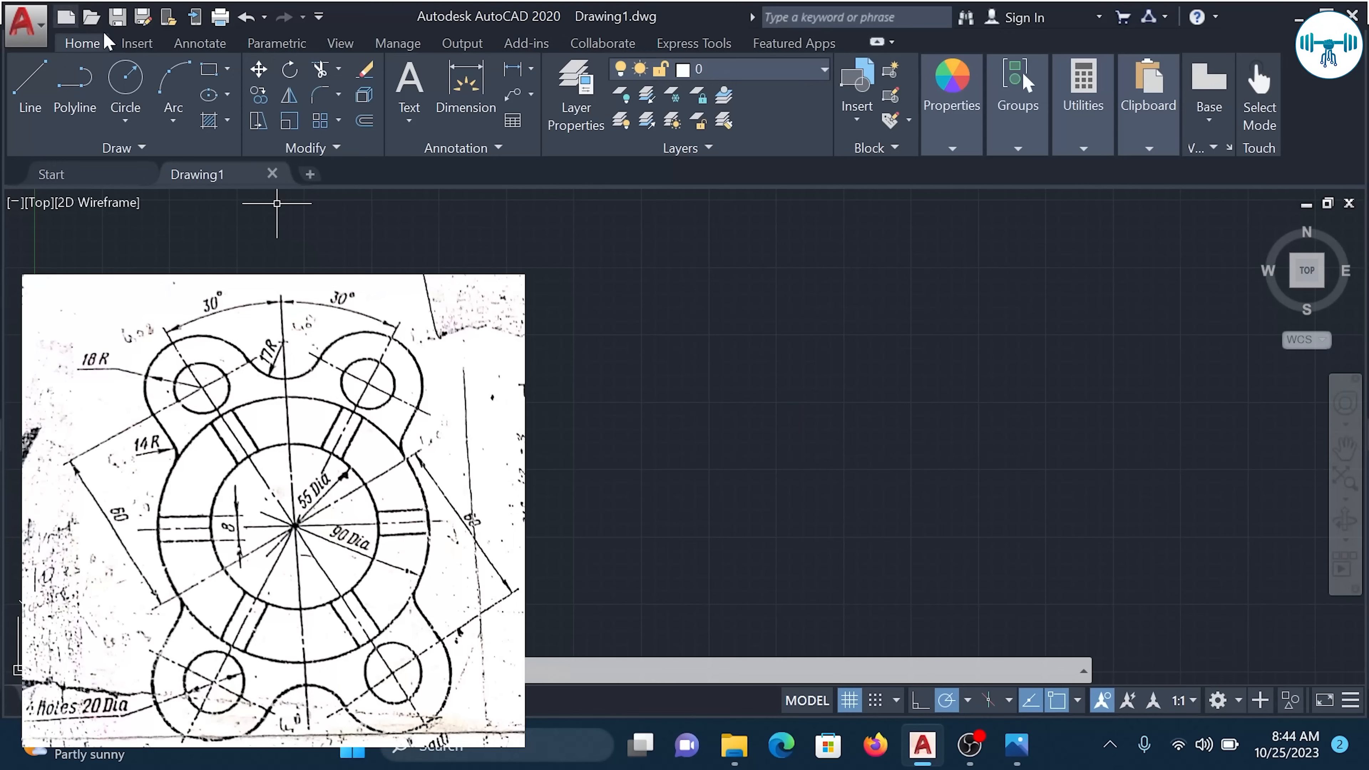
Draw a circle of diameter 55 in the empty drawing area beside the reference image.
{"action": "left_click", "coordinate": [127, 86]}
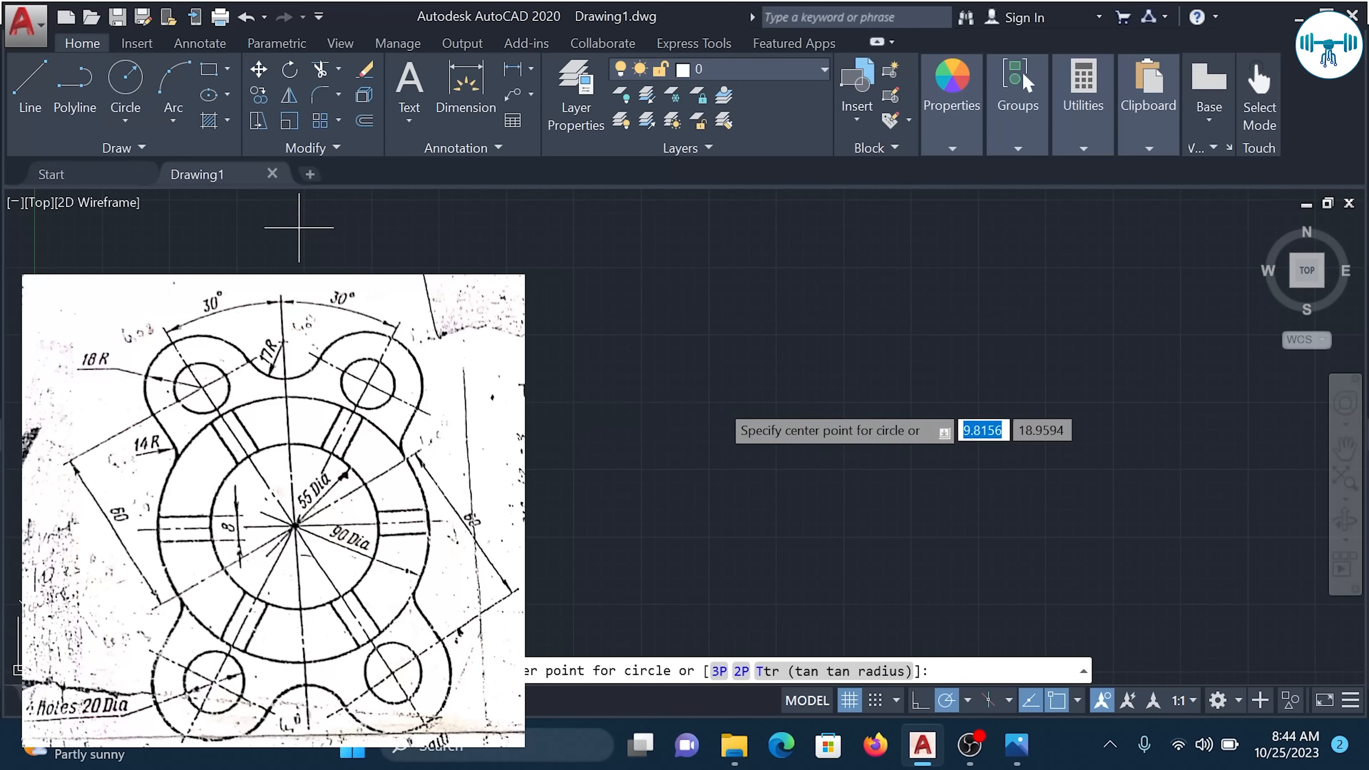
{"action": "left_click", "coordinate": [687, 394]}
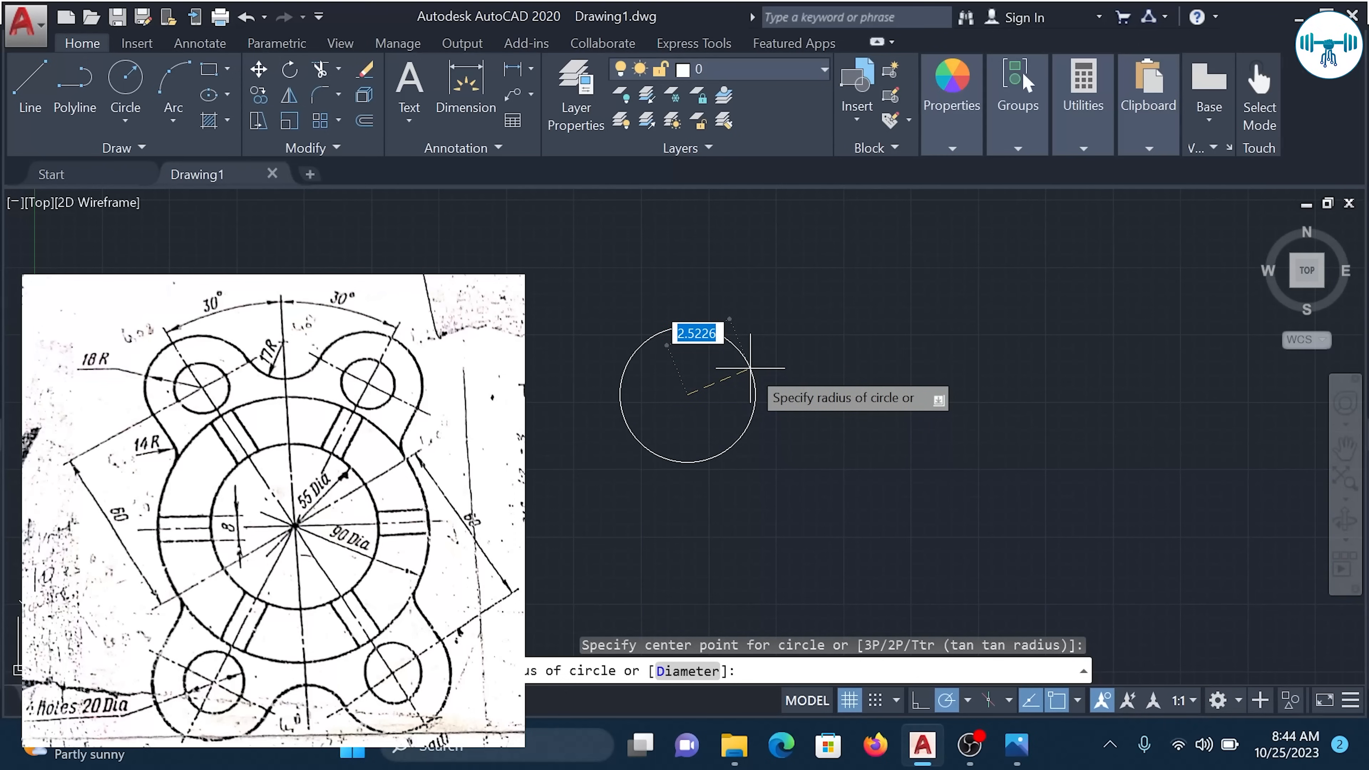
{"action": "type", "text": "D"}
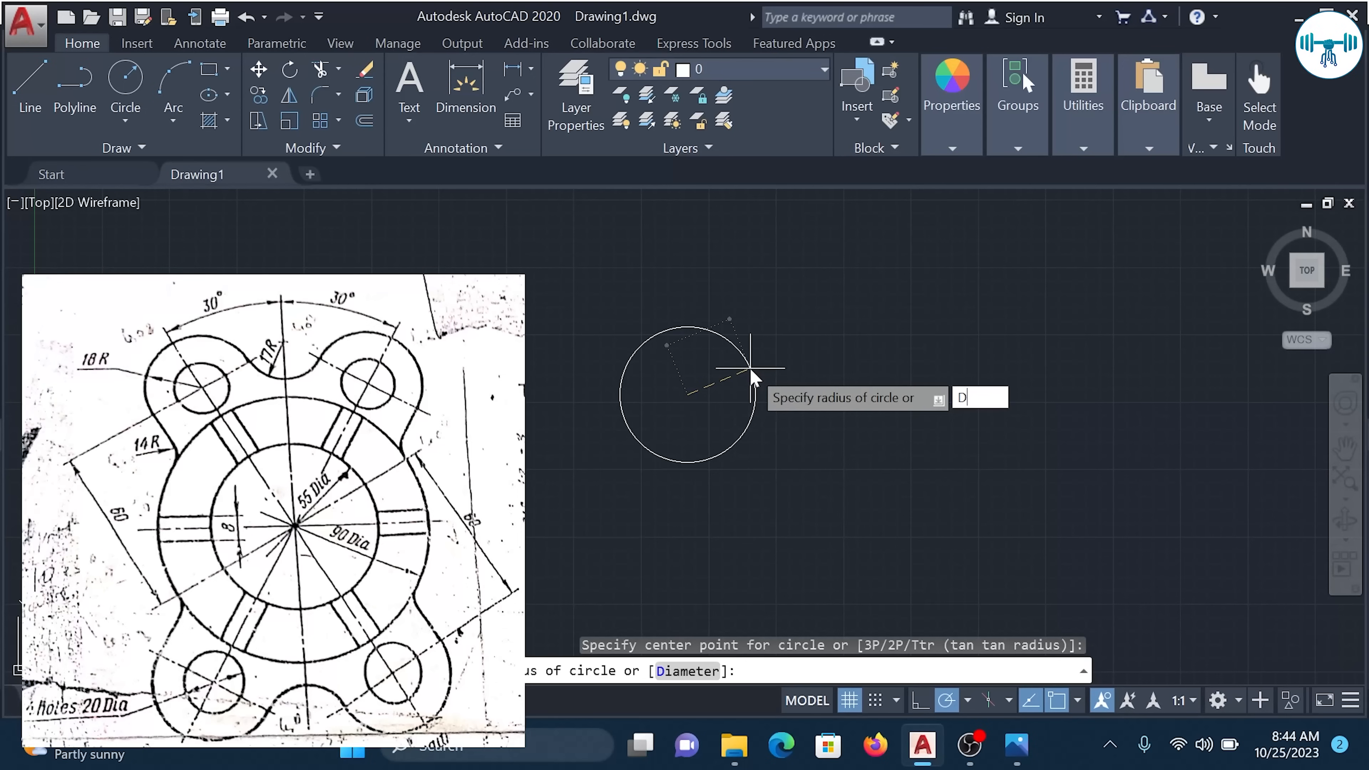
{"action": "key", "text": "Return"}
{"action": "type", "text": "55"}
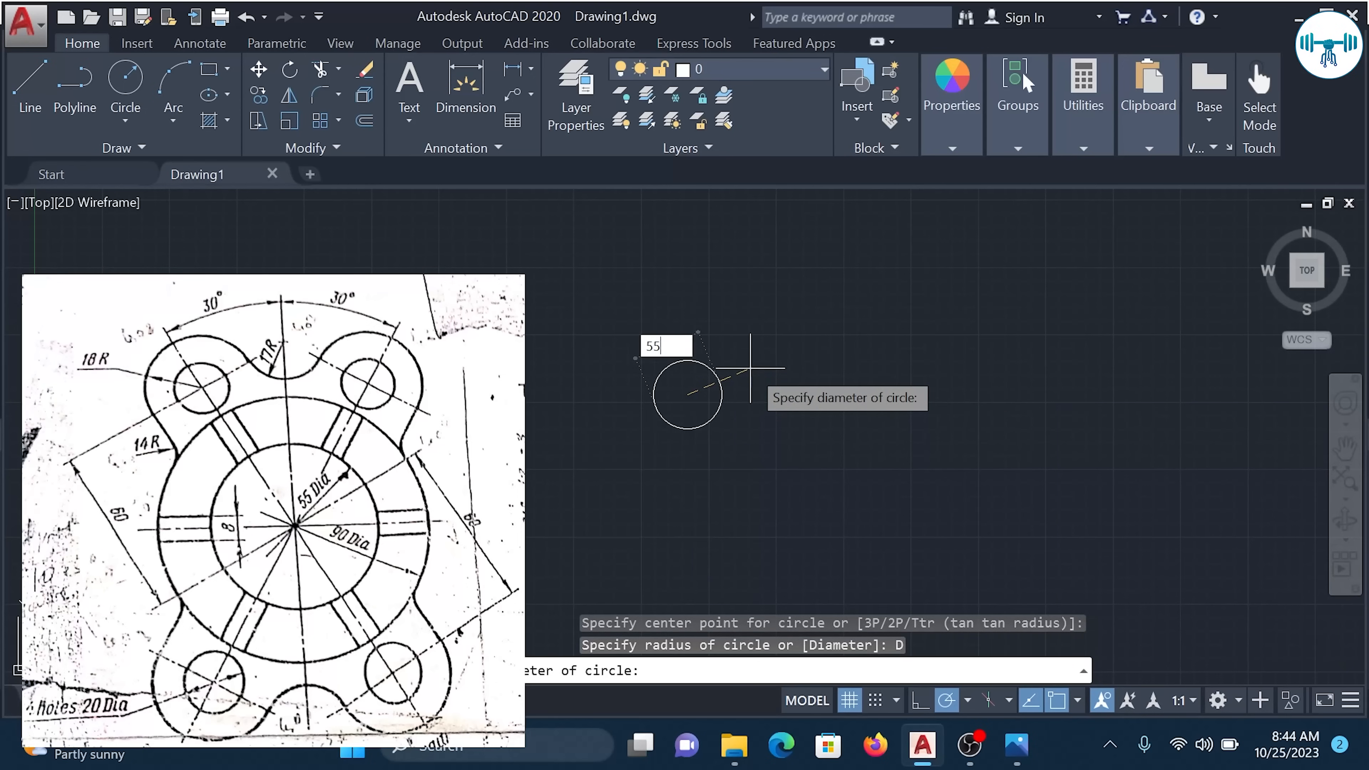
{"action": "key", "text": "Return"}
Draw a larger circle concentric with the 55-diameter circle, picking its radius freehand outside the first circle.
{"action": "scroll", "coordinate": [803, 372], "scroll_direction": "down", "scroll_amount": 1}
{"action": "scroll", "coordinate": [883, 410], "scroll_direction": "down", "scroll_amount": 1}
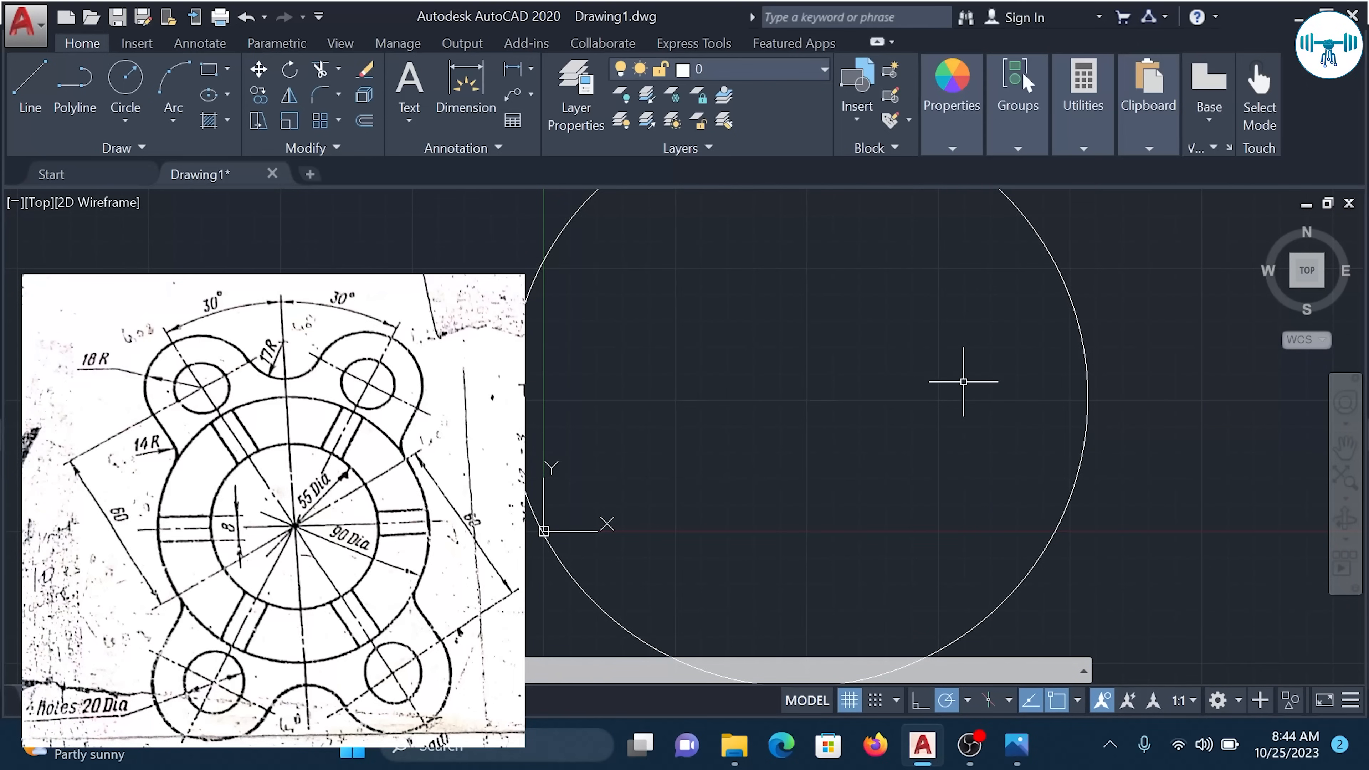
{"action": "scroll", "coordinate": [964, 381], "scroll_direction": "down", "scroll_amount": 2}
{"action": "middle_click_drag", "start_coordinate": [828, 374], "coordinate": [876, 379]}
{"action": "scroll", "coordinate": [963, 381], "scroll_direction": "up", "scroll_amount": 1}
{"action": "scroll", "coordinate": [965, 383], "scroll_direction": "down", "scroll_amount": 1}
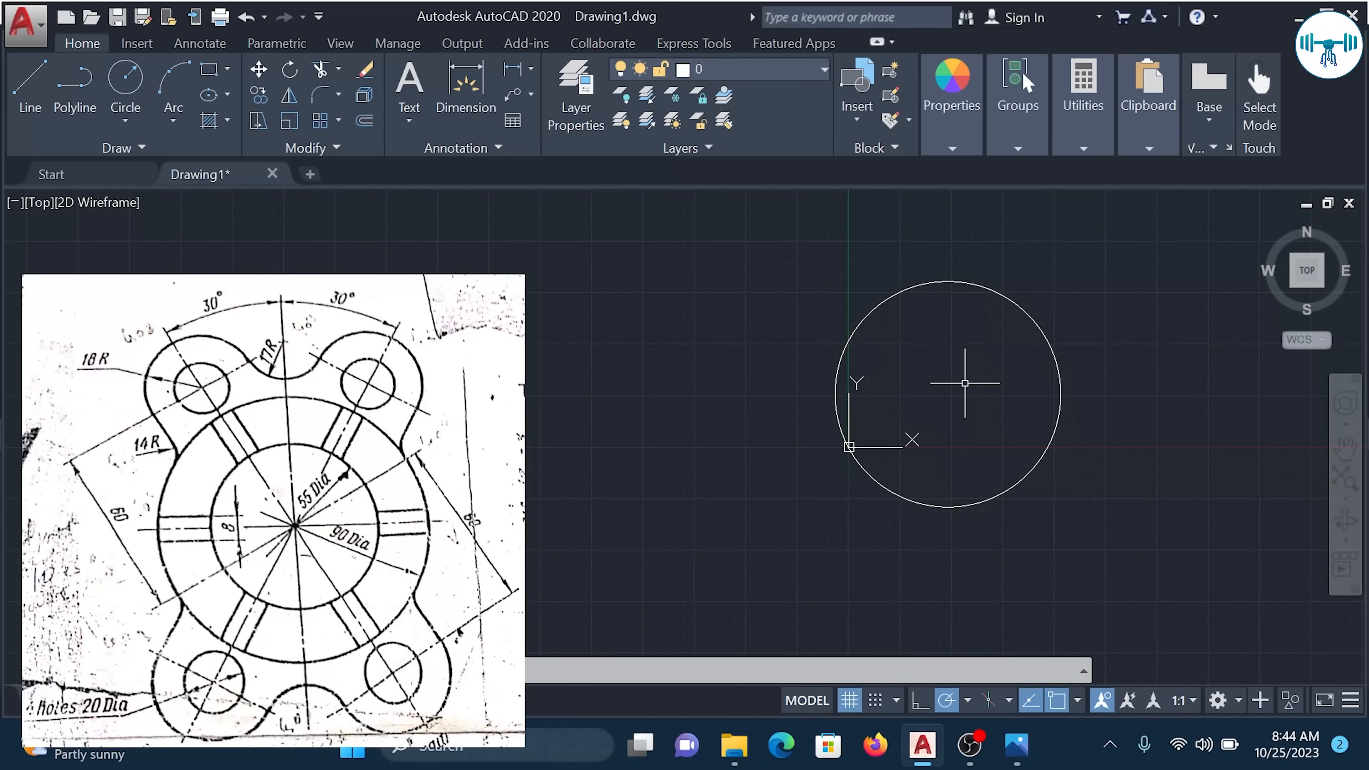
{"action": "scroll", "coordinate": [964, 383], "scroll_direction": "down", "scroll_amount": 1}
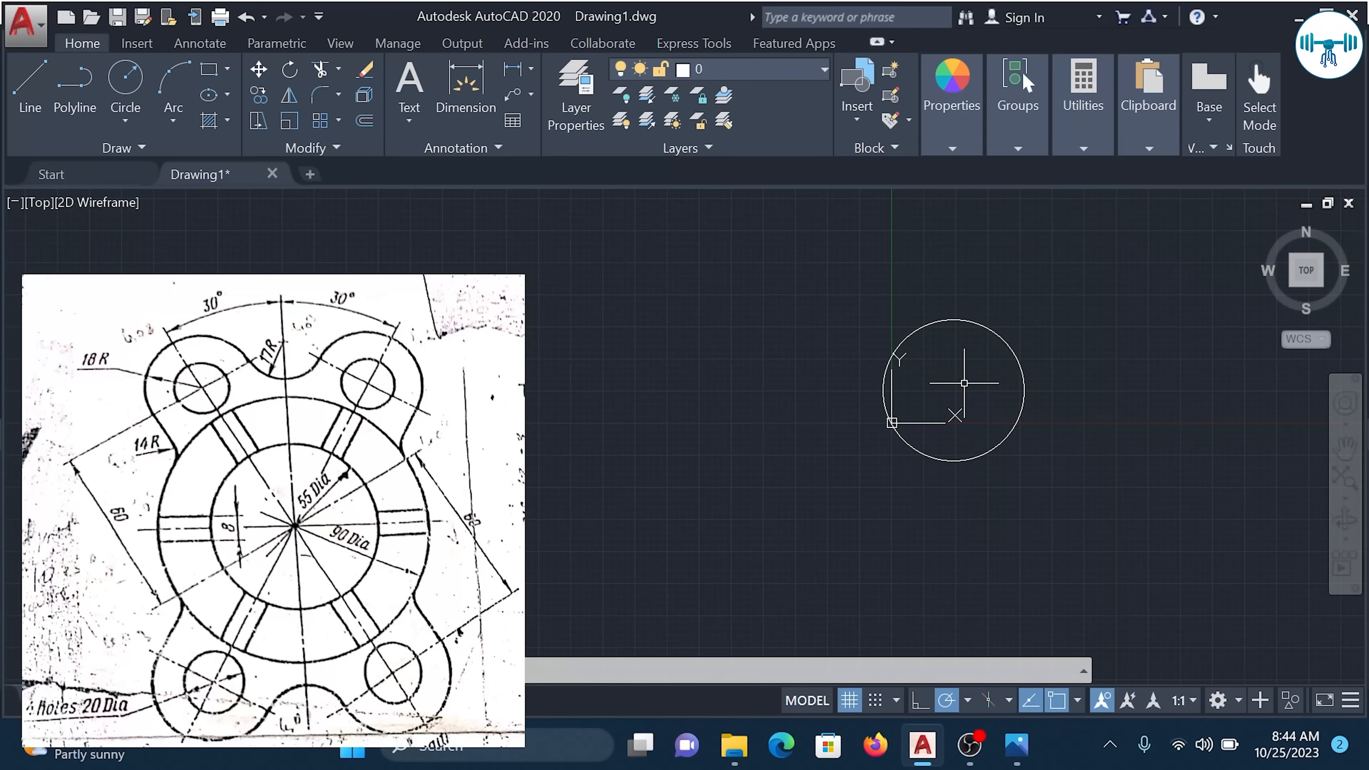
{"action": "scroll", "coordinate": [965, 383], "scroll_direction": "up", "scroll_amount": 1}
{"action": "scroll", "coordinate": [964, 393], "scroll_direction": "down", "scroll_amount": 1}
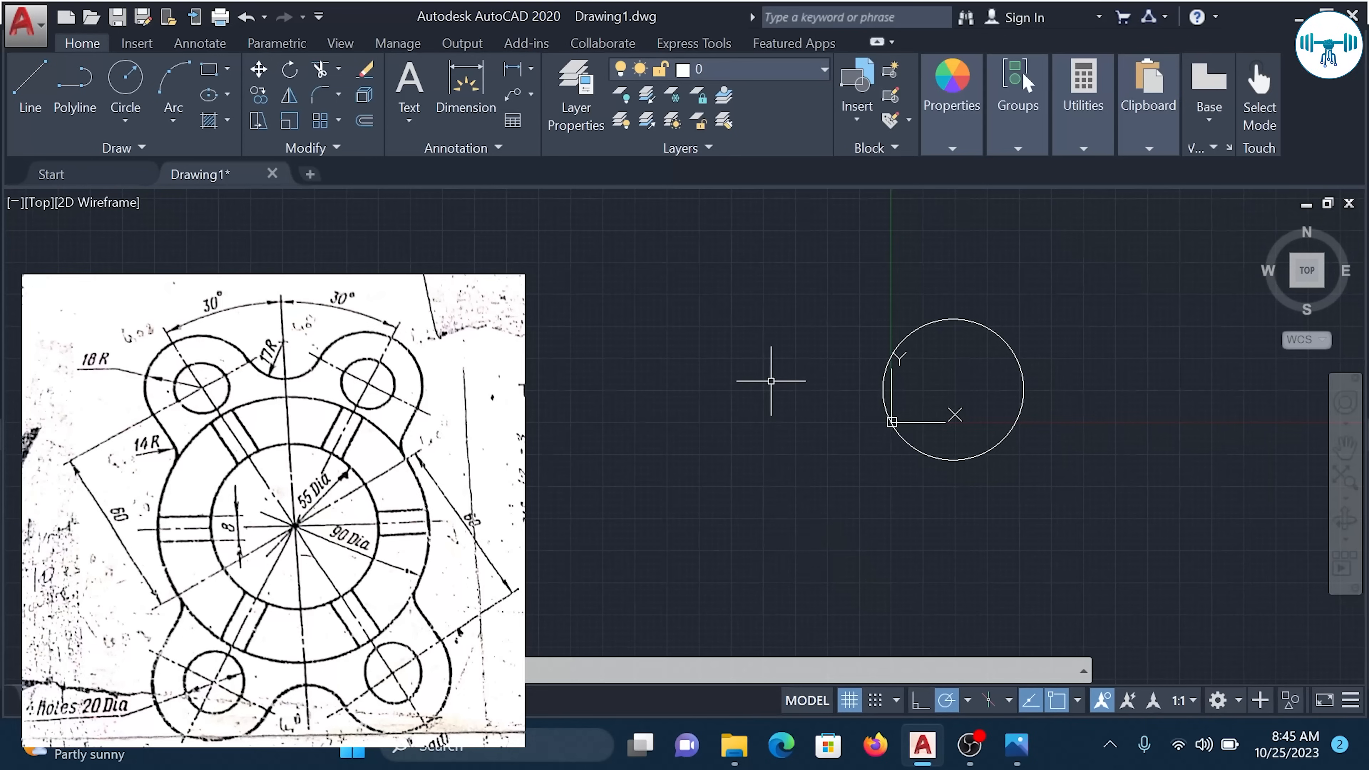
{"action": "left_click", "coordinate": [125, 81]}
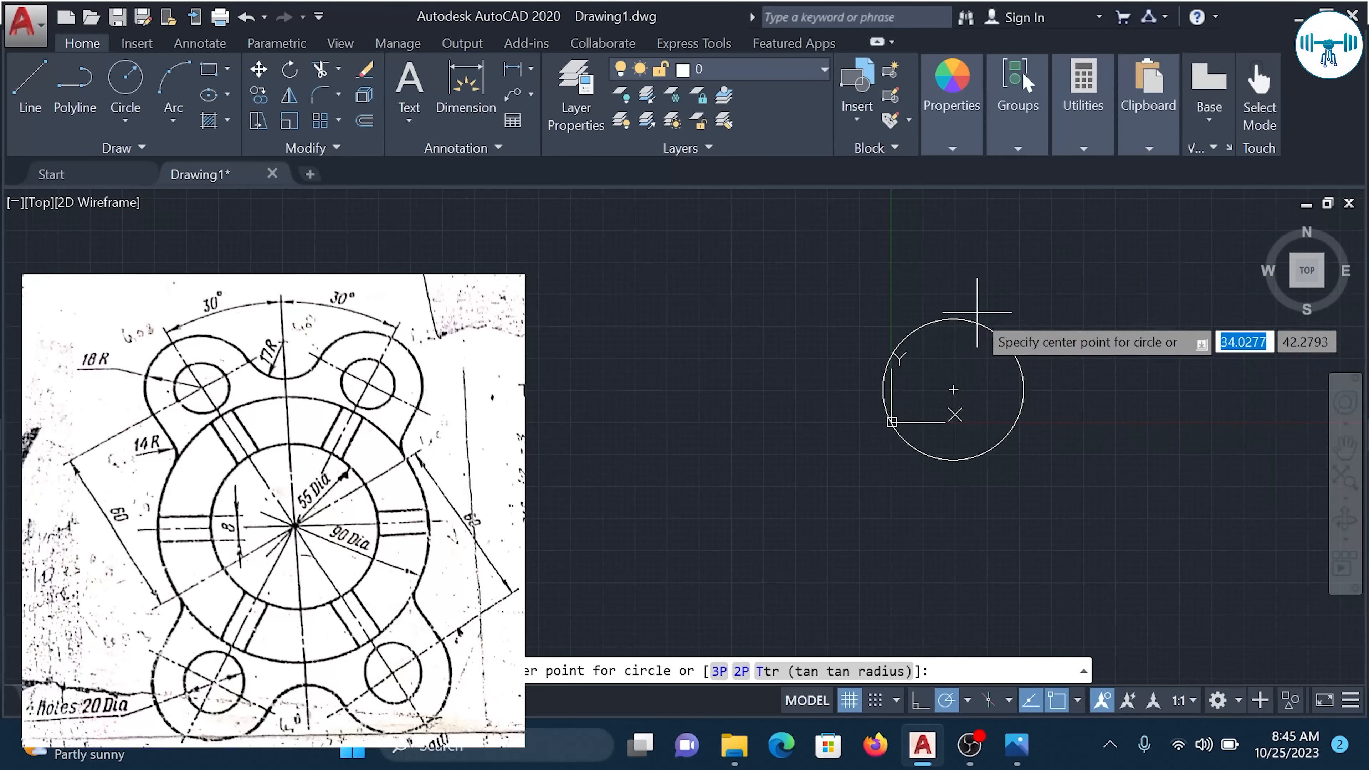
{"action": "left_click", "coordinate": [953, 389]}
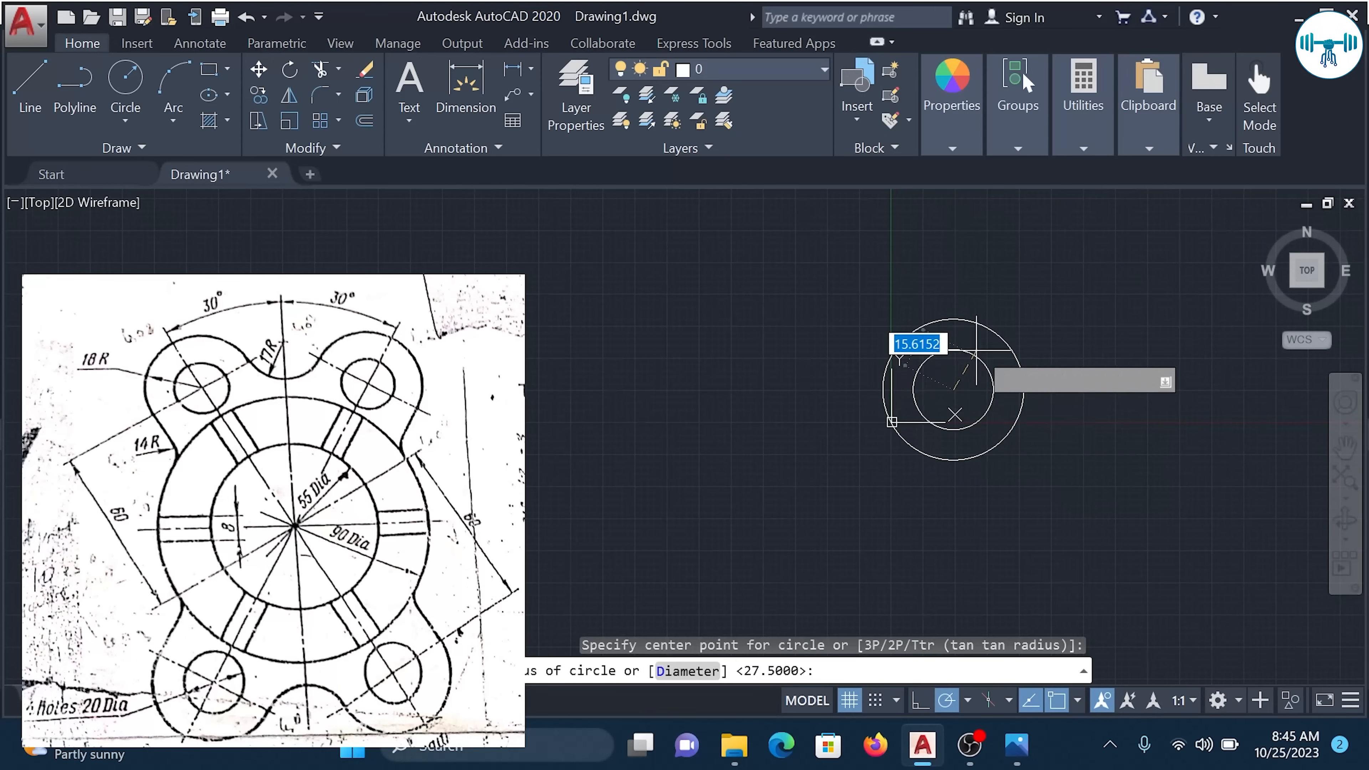
{"action": "left_click", "coordinate": [1047, 309]}
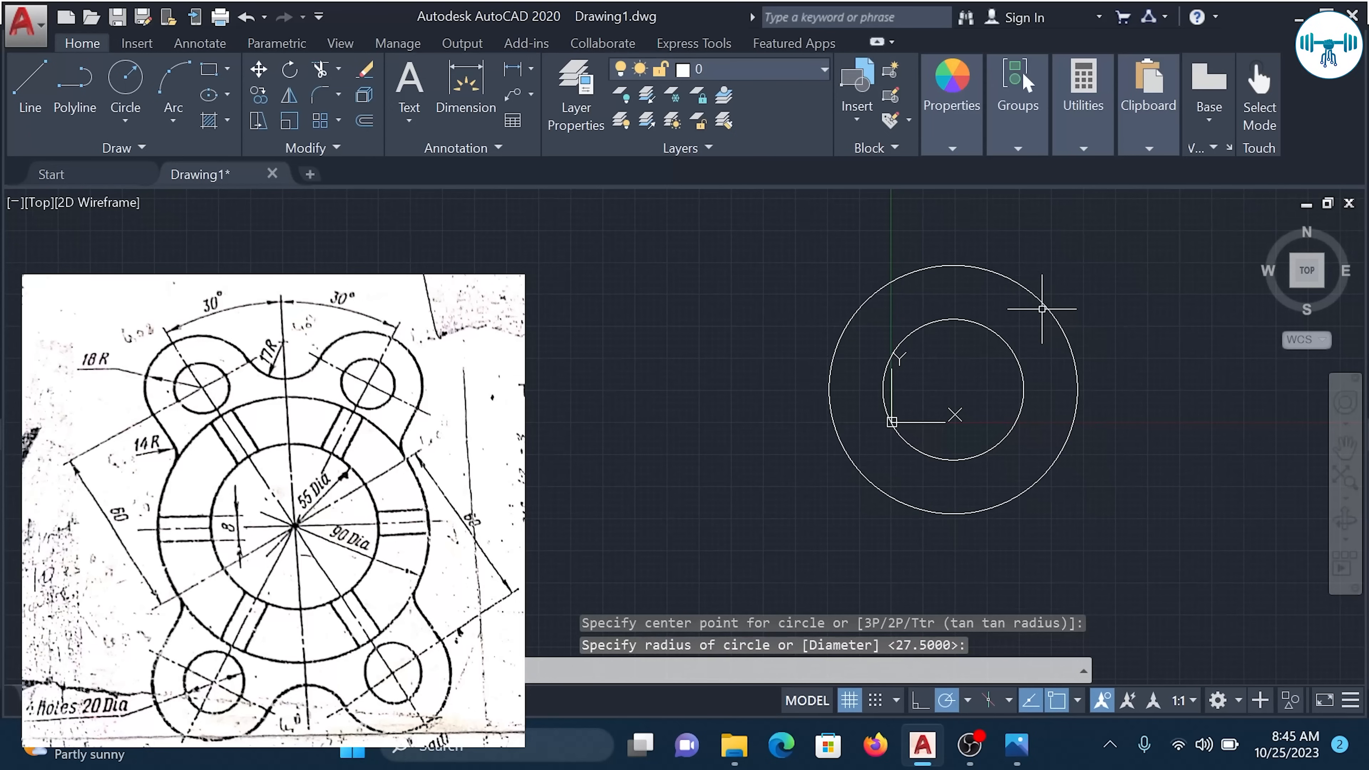
{"action": "type", "text": "D"}
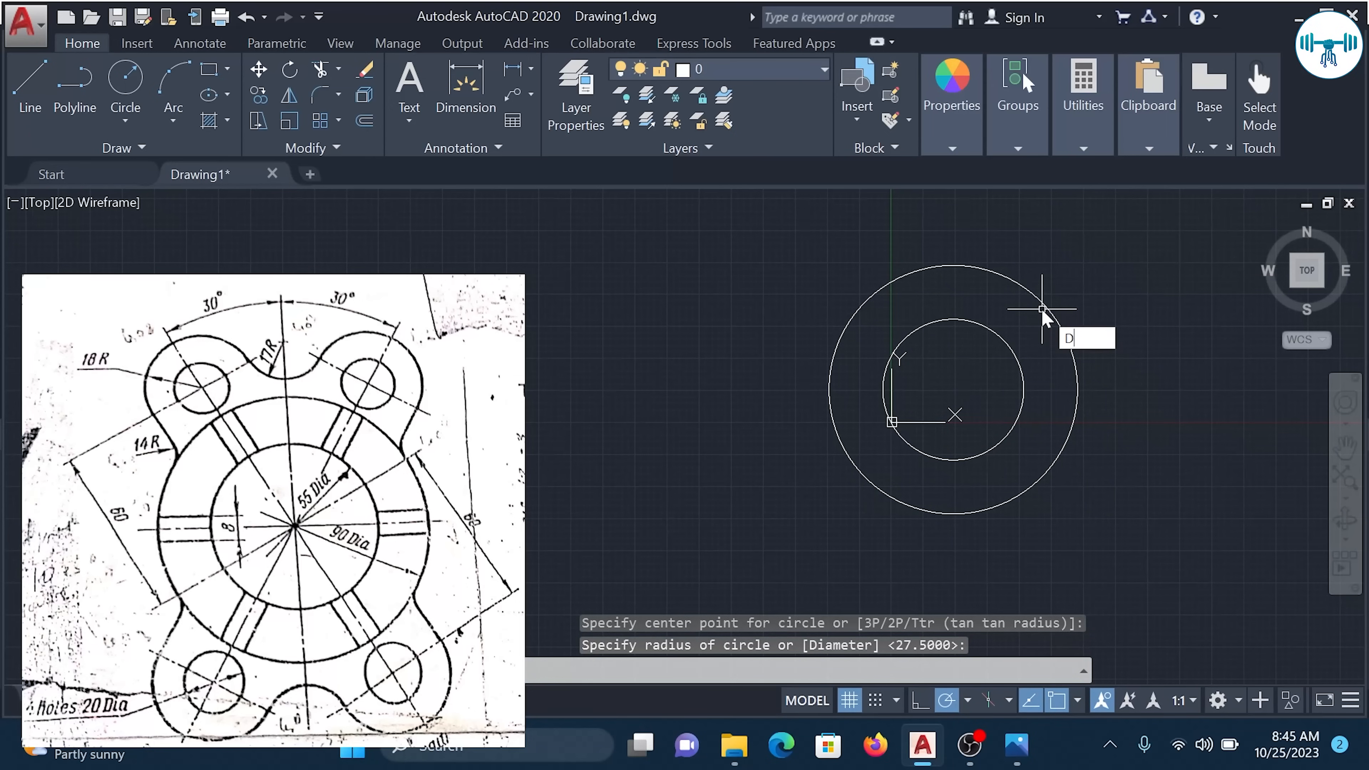
{"action": "key", "text": "Return"}
{"action": "type", "text": "9"}
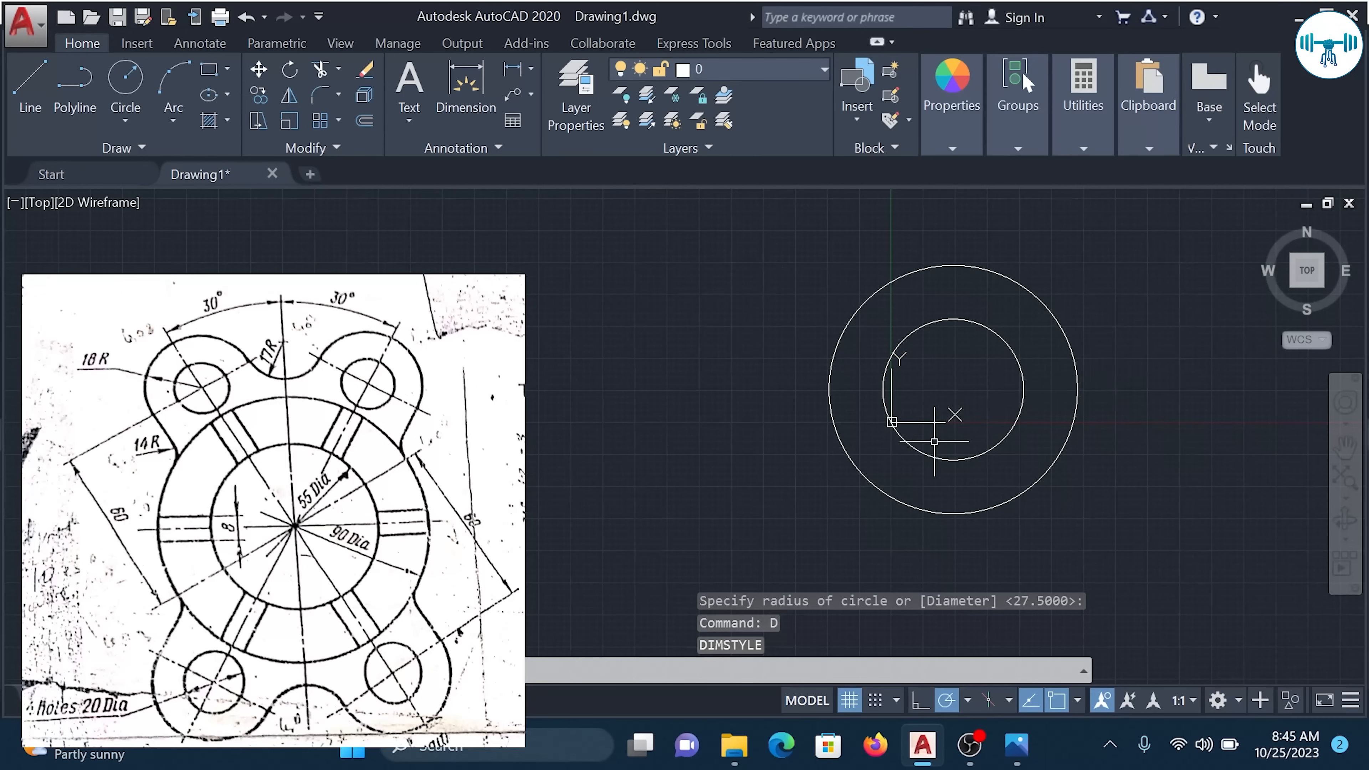
{"action": "scroll", "coordinate": [948, 409], "scroll_direction": "down", "scroll_amount": 2}
{"action": "scroll", "coordinate": [958, 402], "scroll_direction": "up", "scroll_amount": 4}
{"action": "scroll", "coordinate": [996, 393], "scroll_direction": "up", "scroll_amount": 2}
{"action": "scroll", "coordinate": [991, 412], "scroll_direction": "up", "scroll_amount": 2}
{"action": "scroll", "coordinate": [977, 429], "scroll_direction": "down", "scroll_amount": 10}
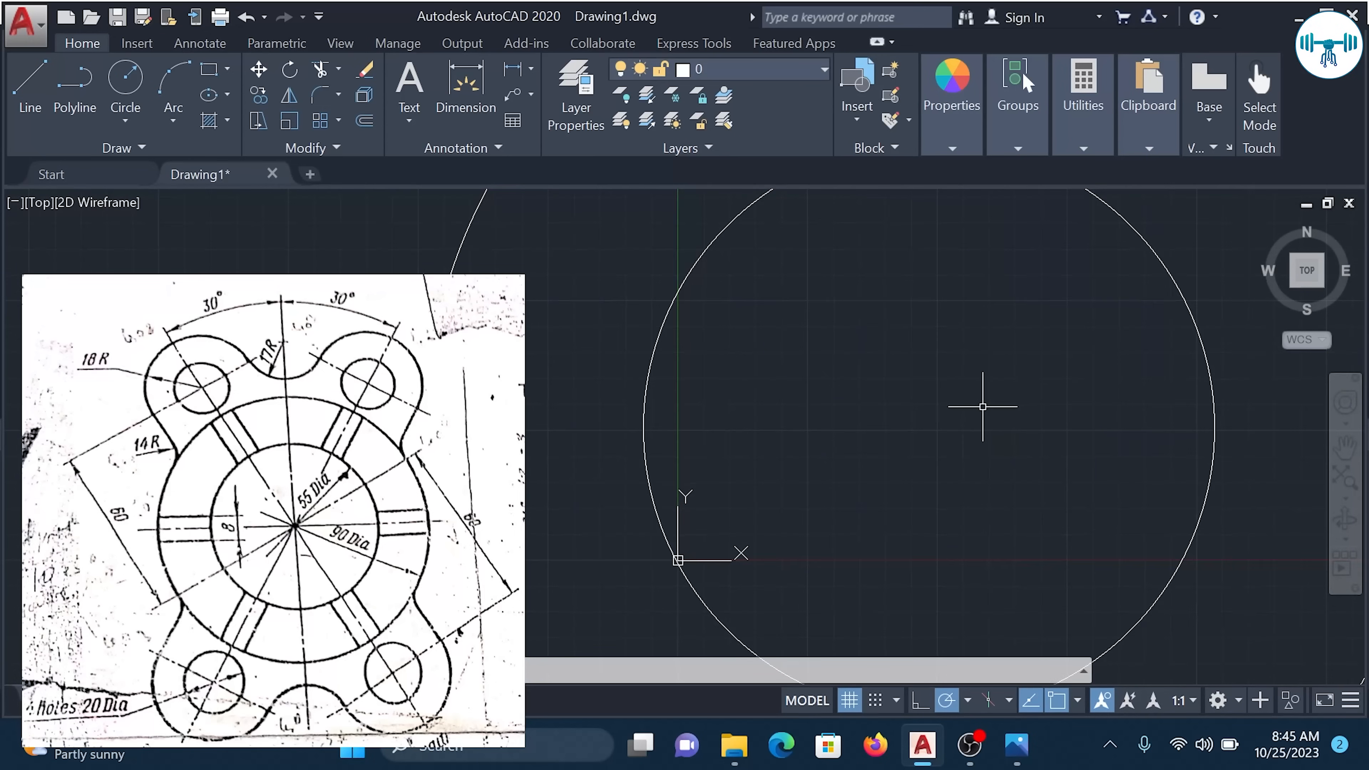
{"action": "scroll", "coordinate": [980, 427], "scroll_direction": "up", "scroll_amount": 4}
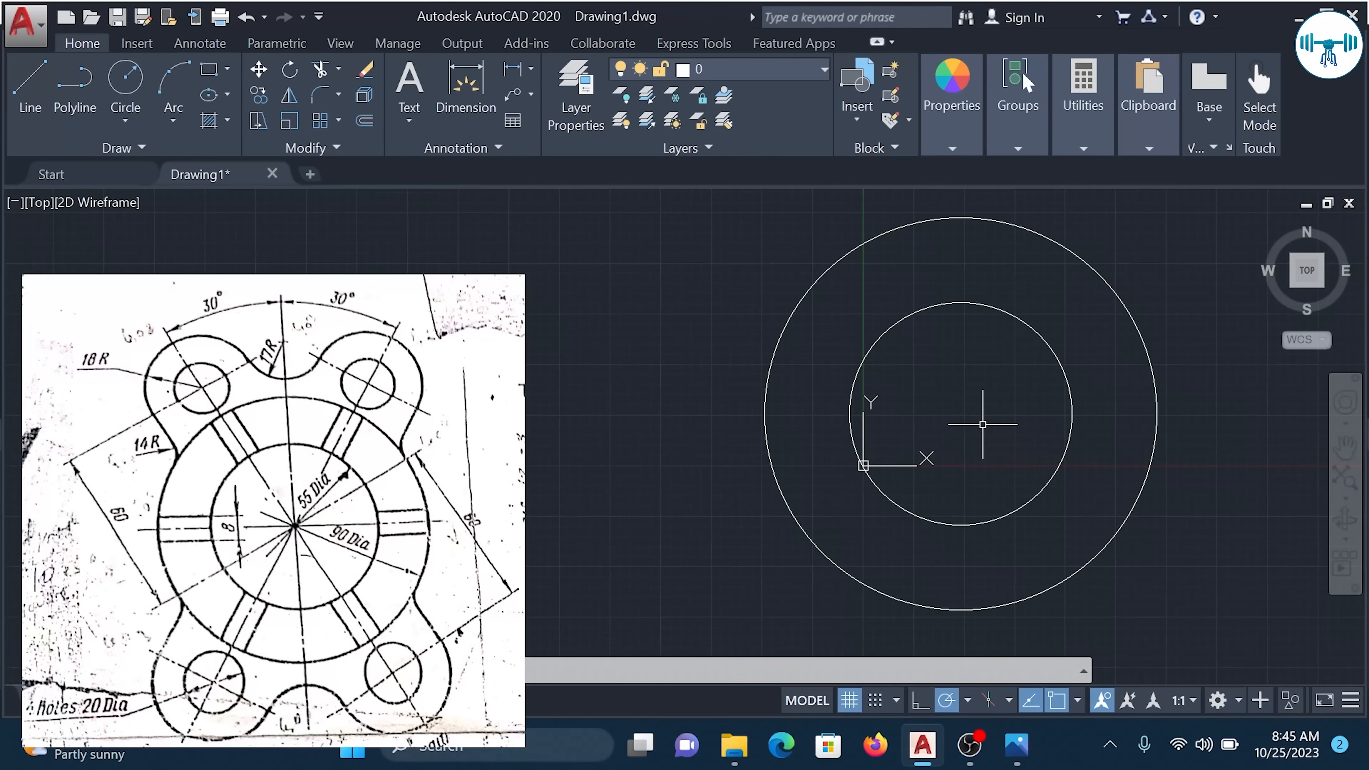
{"action": "scroll", "coordinate": [973, 421], "scroll_direction": "down", "scroll_amount": 2}
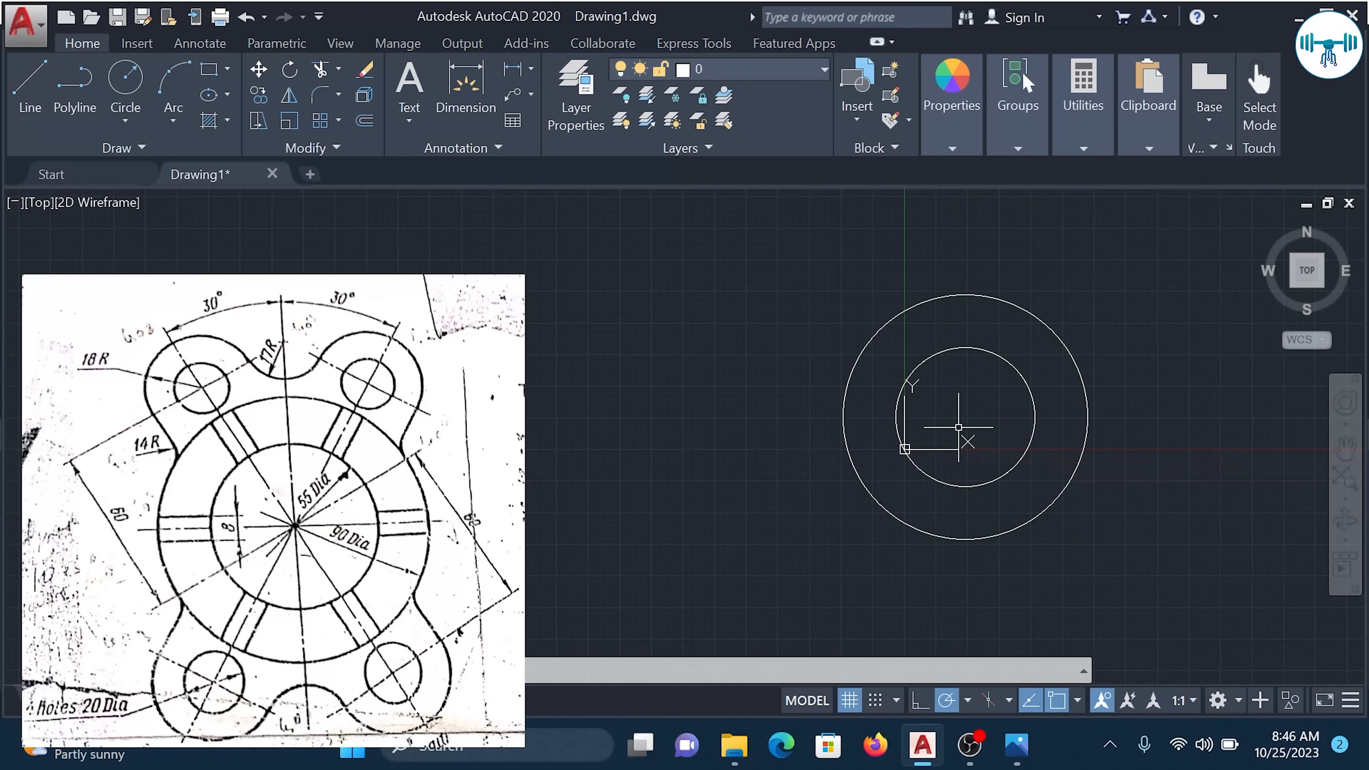
Move the UCS origin away from the circles to a point below and left of them, with Ortho mode turned on.
{"action": "type", "text": "UCS"}
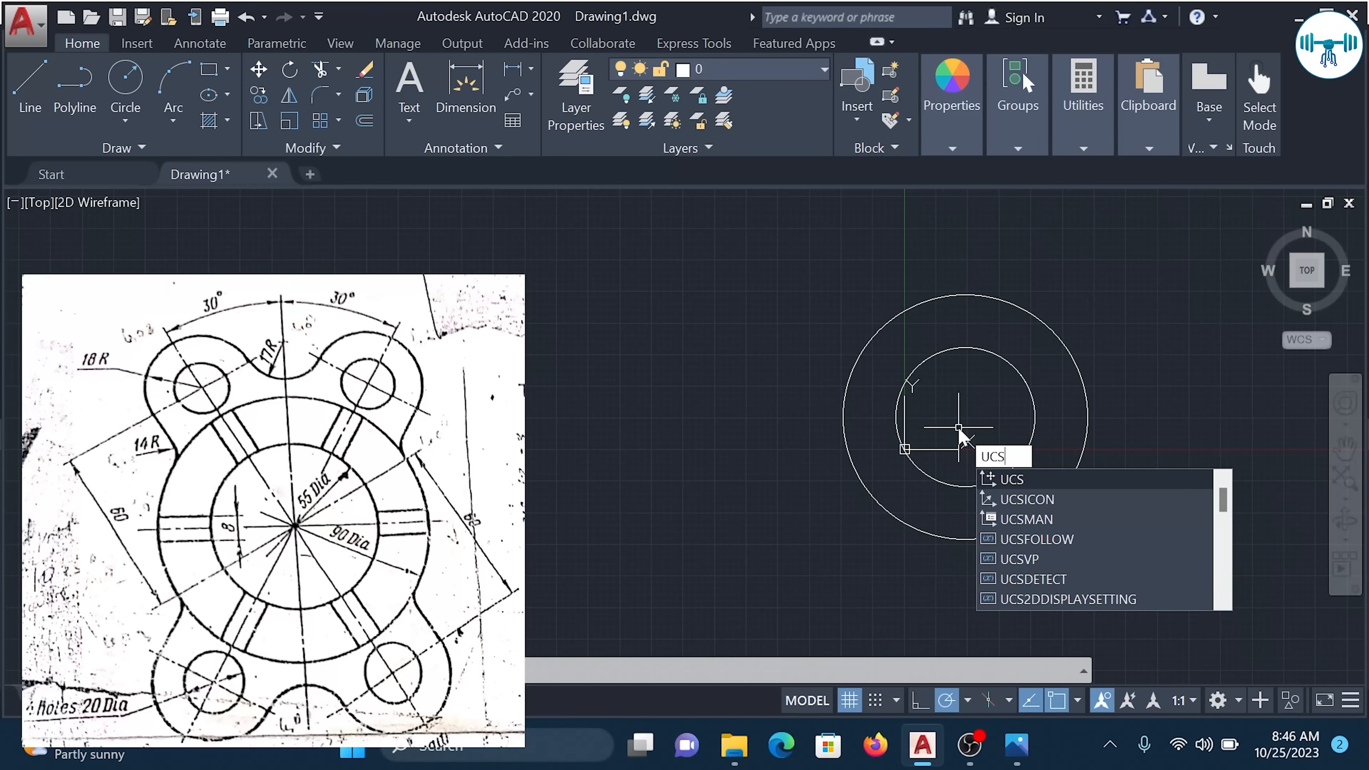
{"action": "key", "text": "Return"}
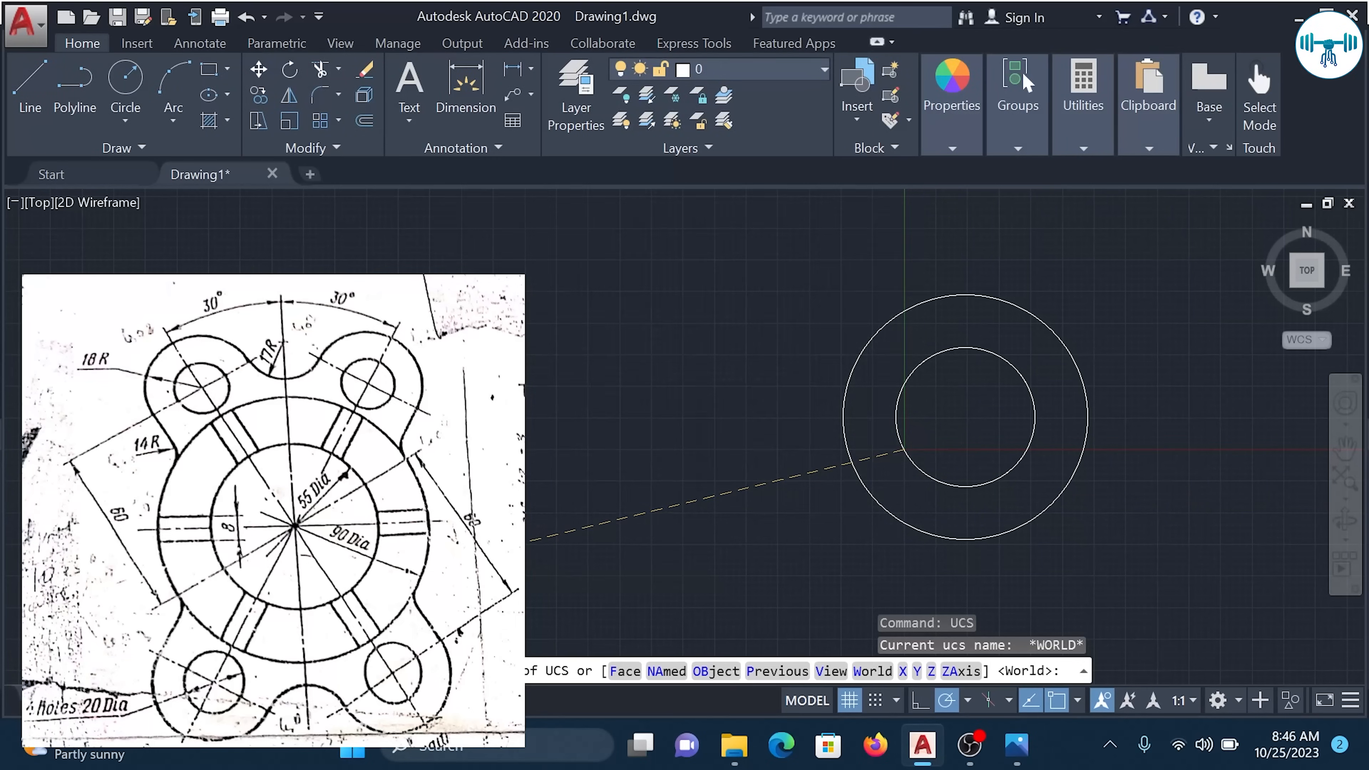
{"action": "left_click", "coordinate": [8, 664]}
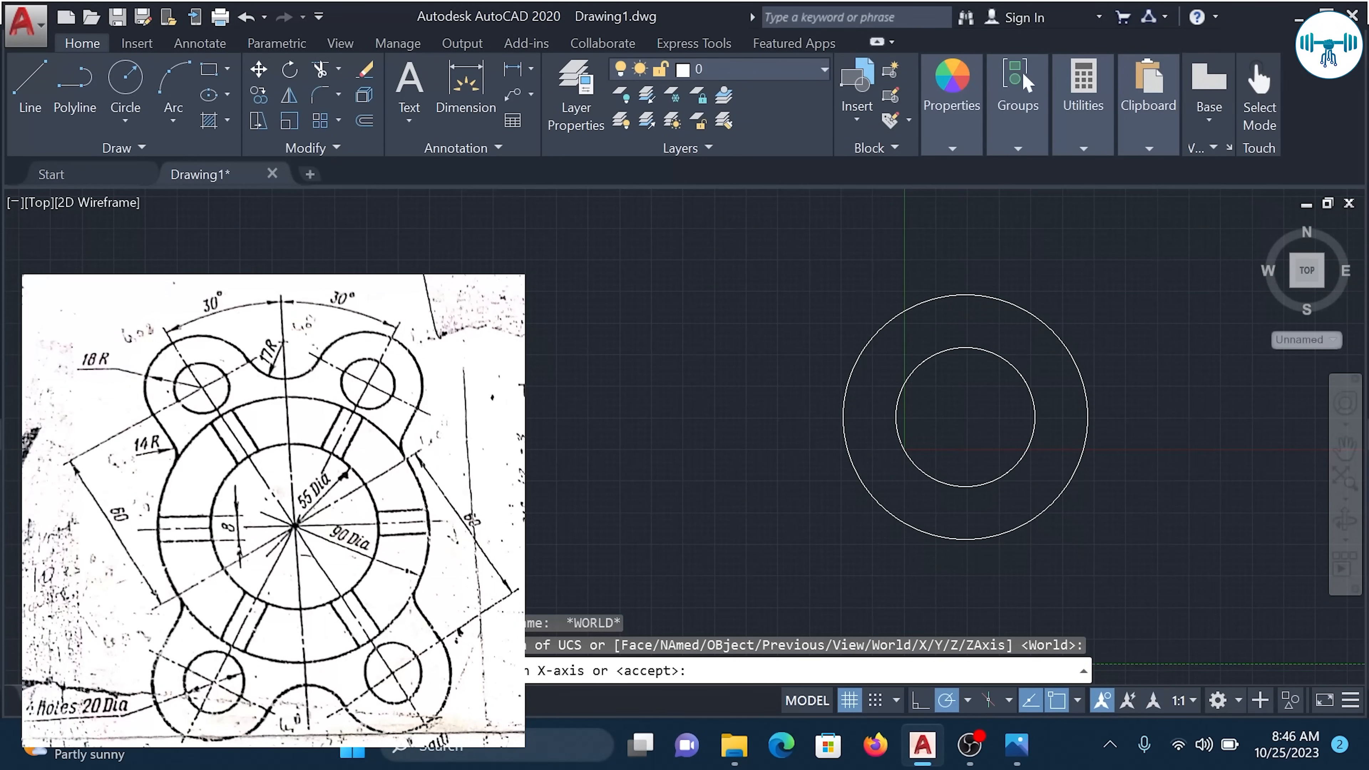
{"action": "left_click", "coordinate": [919, 701]}
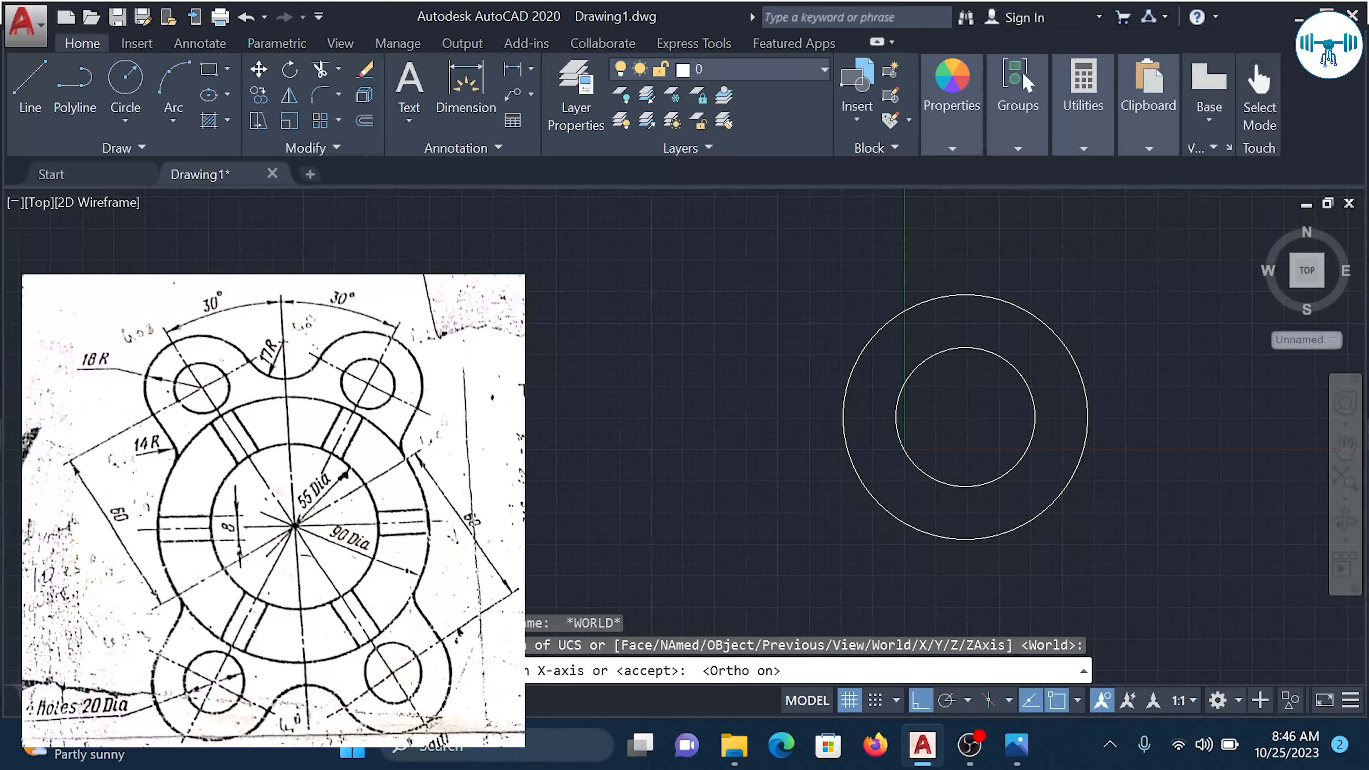
{"action": "key", "text": "Return"}
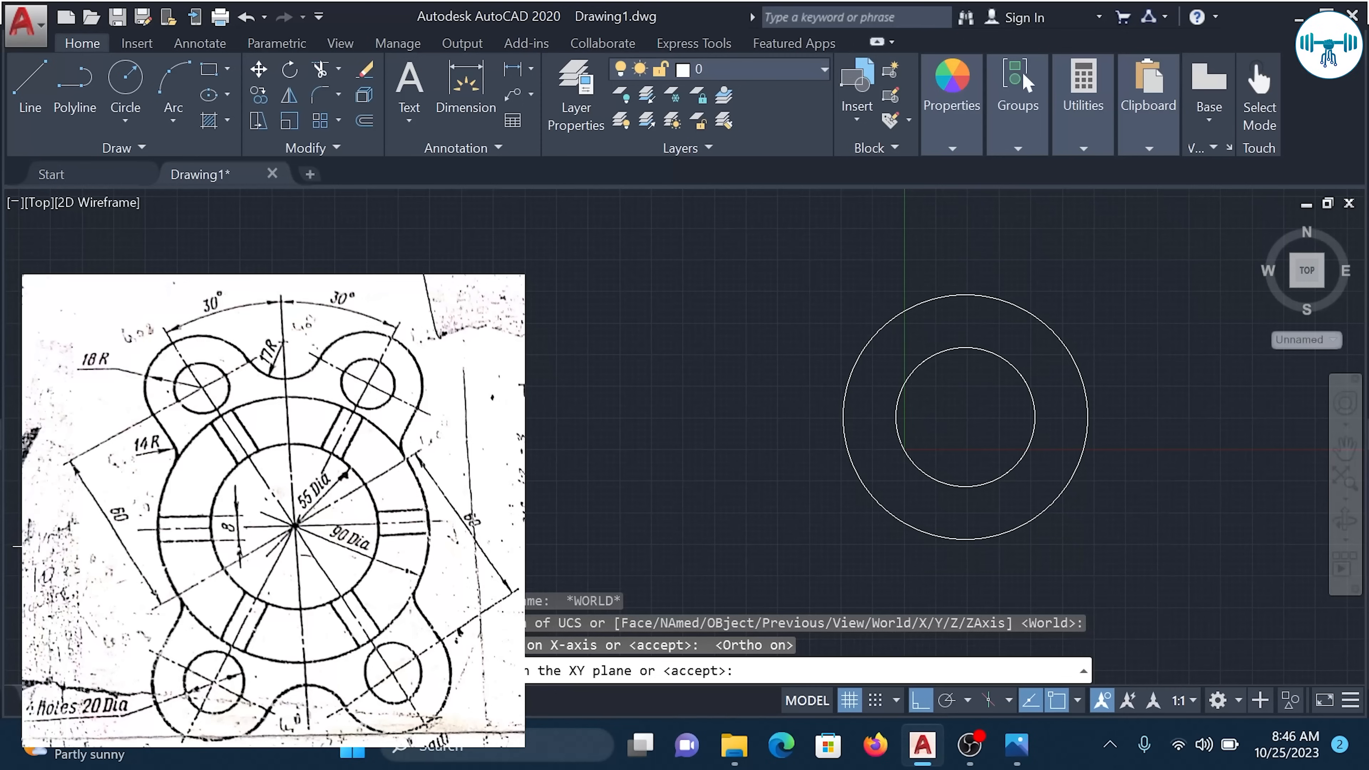
{"action": "key", "text": "Return"}
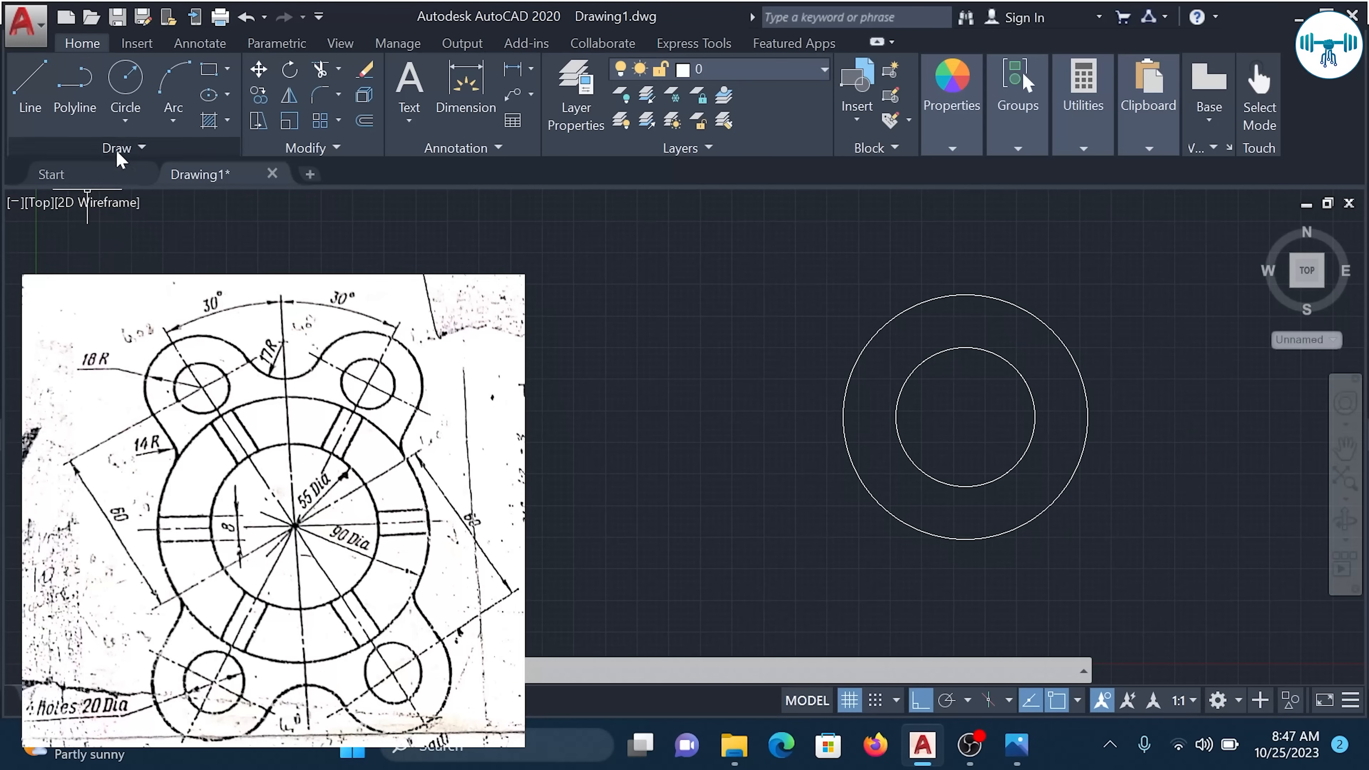
Draw a horizontal construction line through the common centre of the two circles.
{"action": "left_click", "coordinate": [141, 149]}
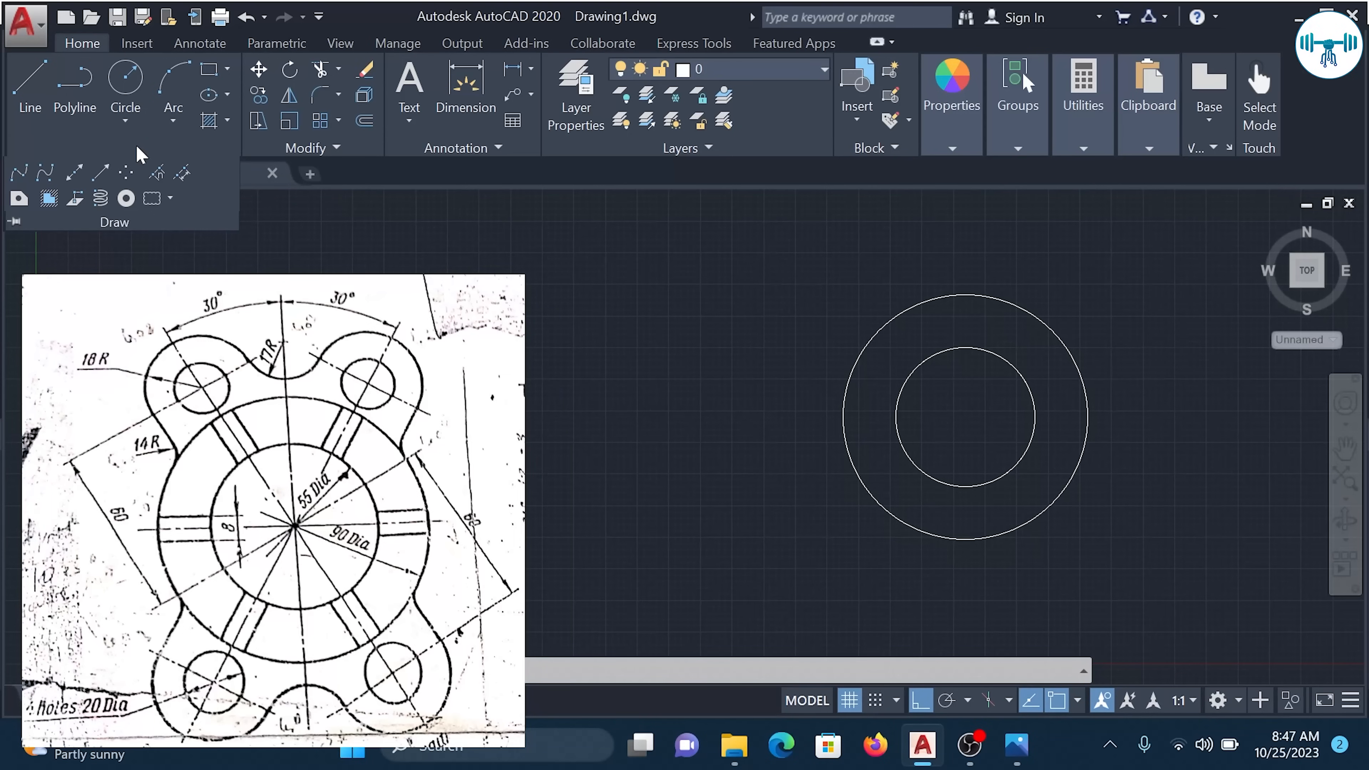
{"action": "left_click", "coordinate": [75, 173]}
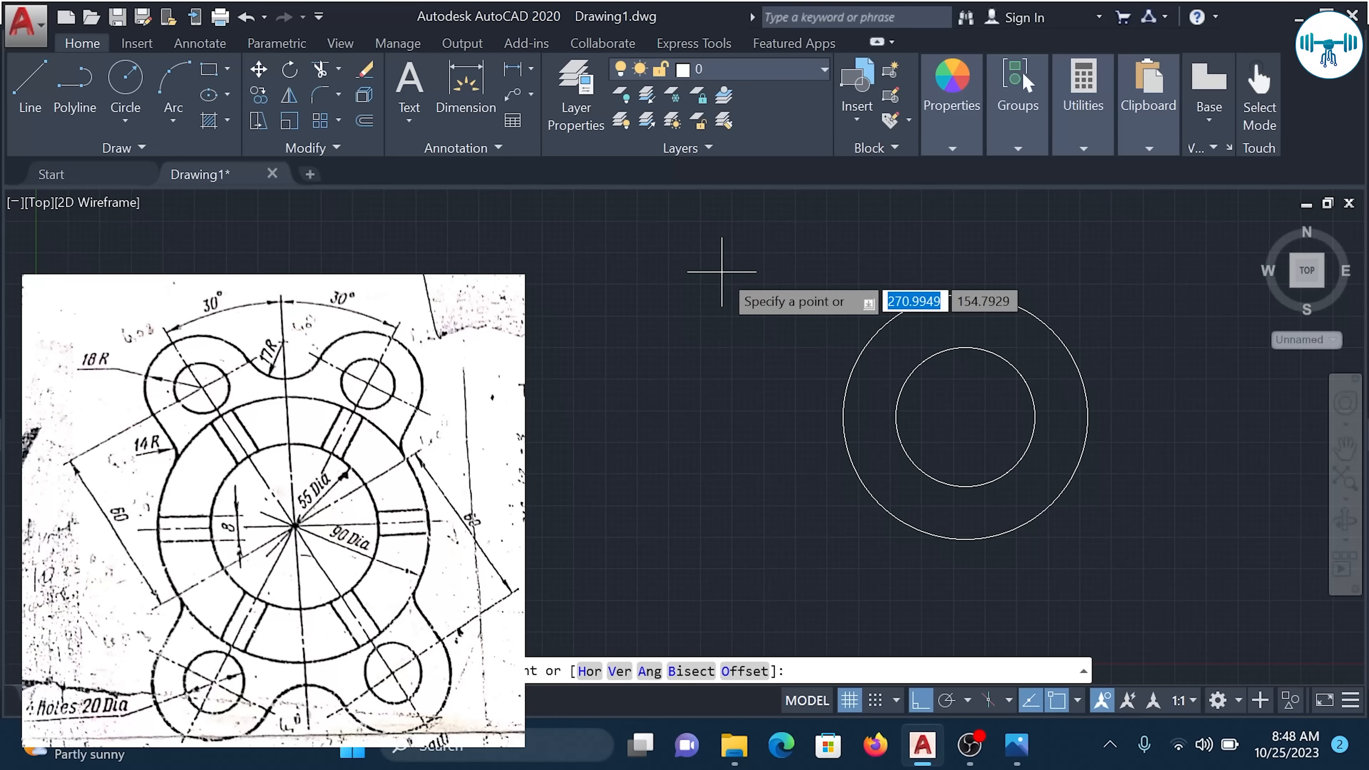
{"action": "type", "text": "h"}
{"action": "key", "text": "Return"}
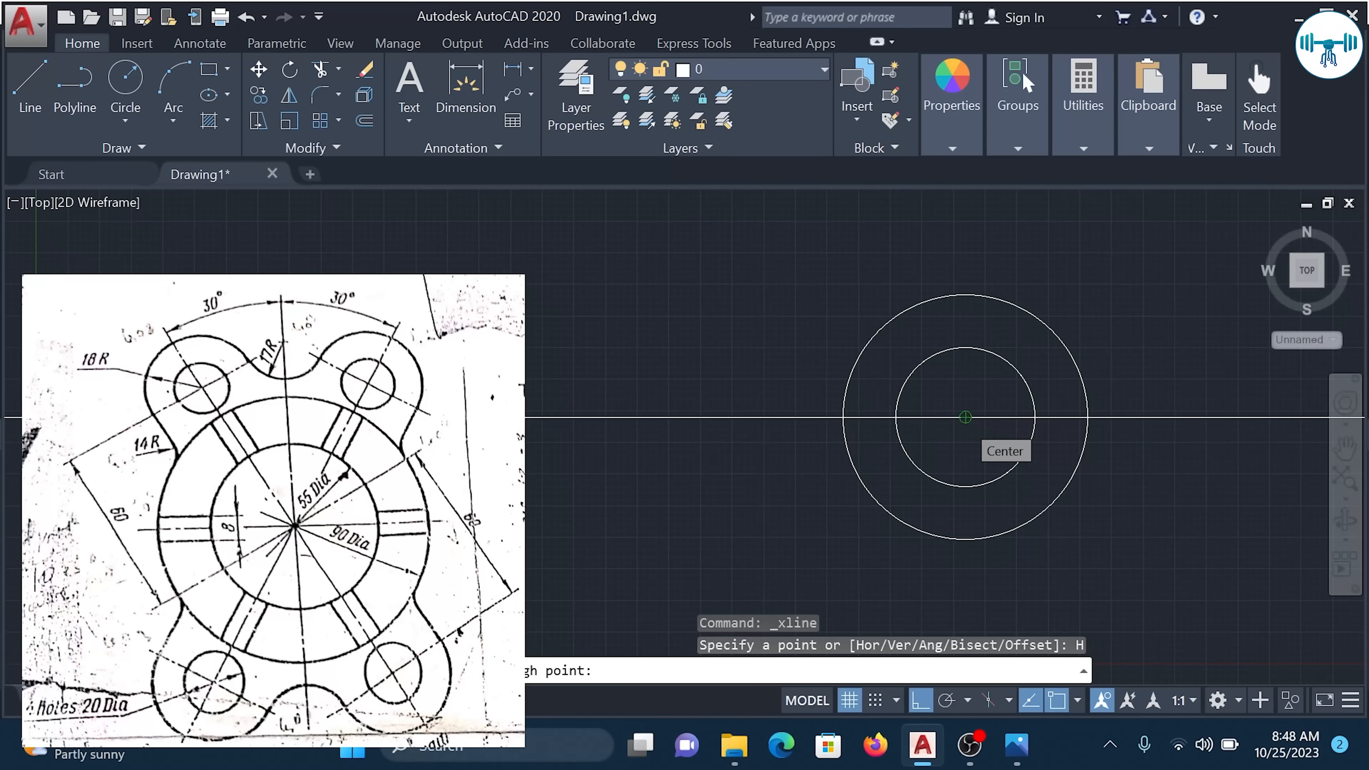
{"action": "left_click", "coordinate": [965, 417]}
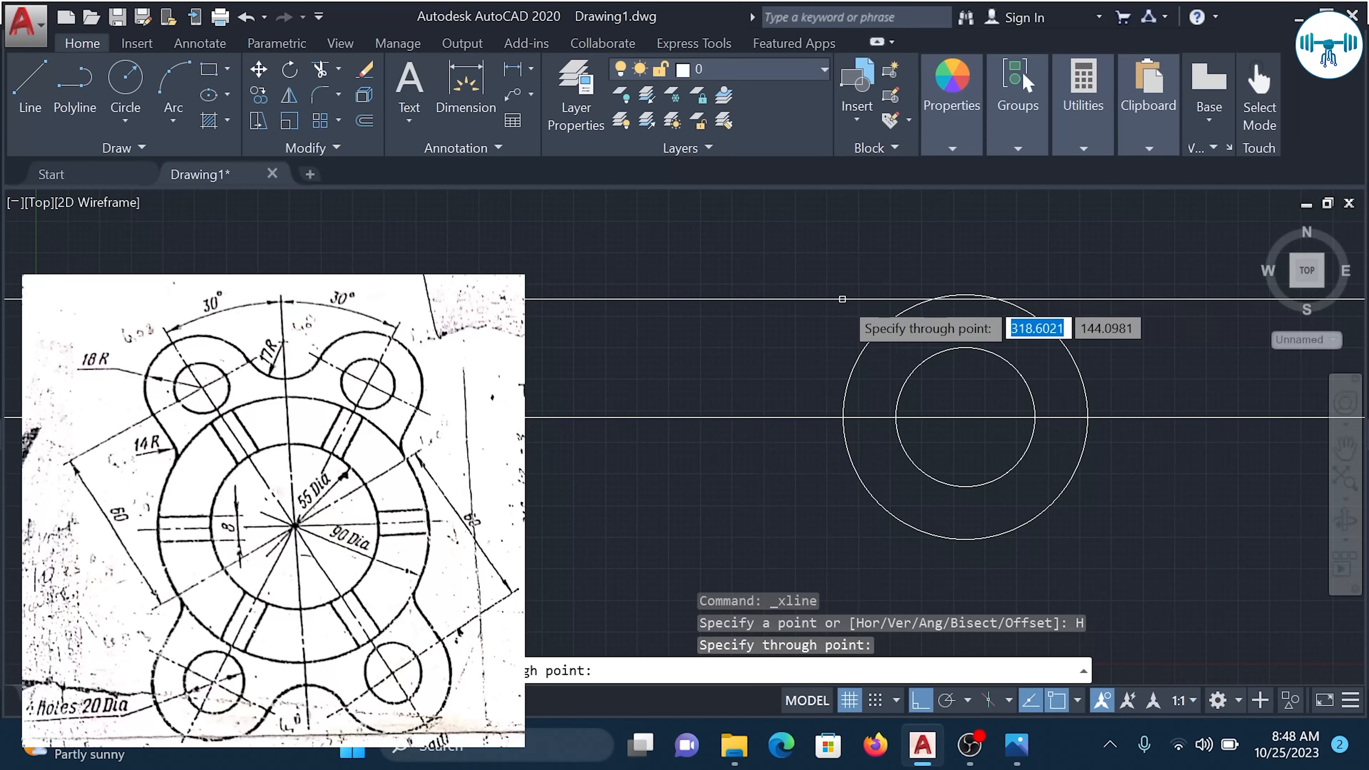
{"action": "key", "text": "Escape"}
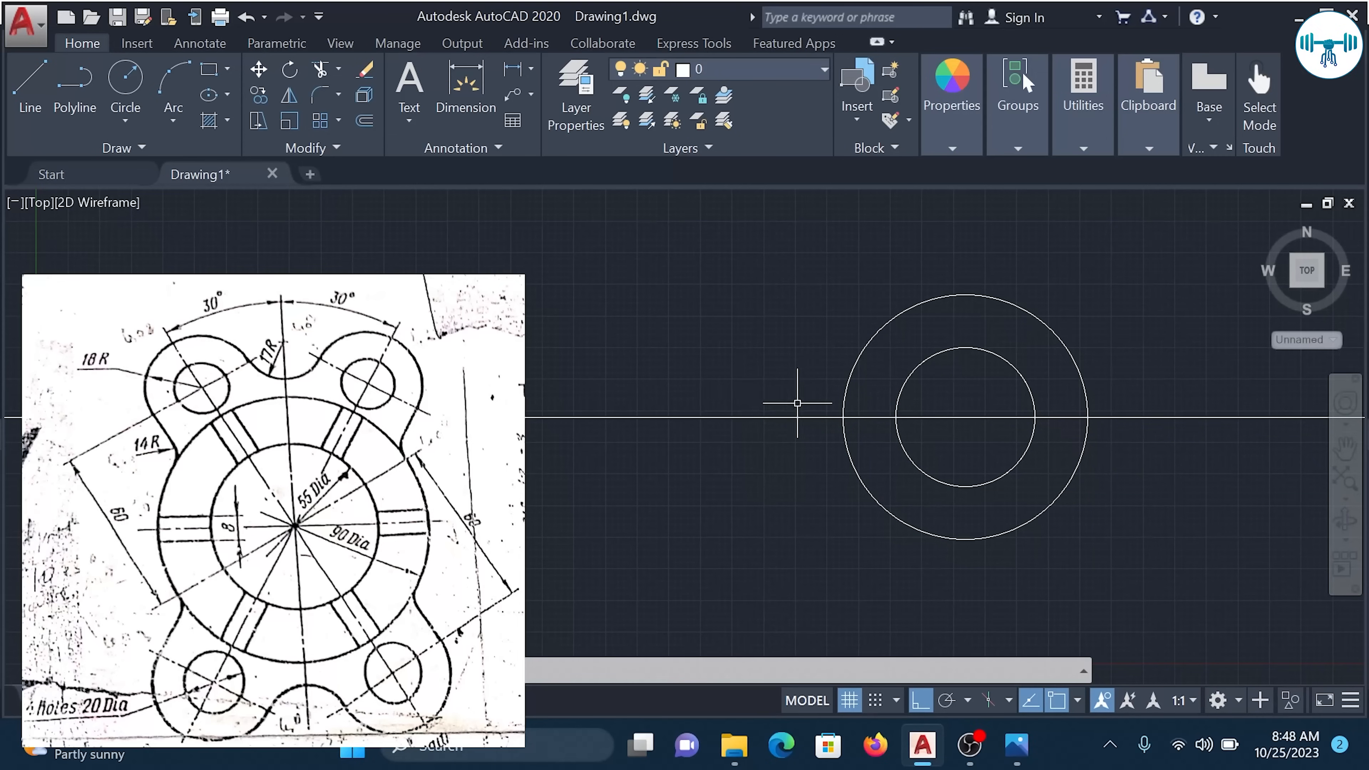
Examine how the horizontal construction line extends past the concentric circles on both sides.
{"action": "scroll", "coordinate": [851, 392], "scroll_direction": "down", "scroll_amount": 4}
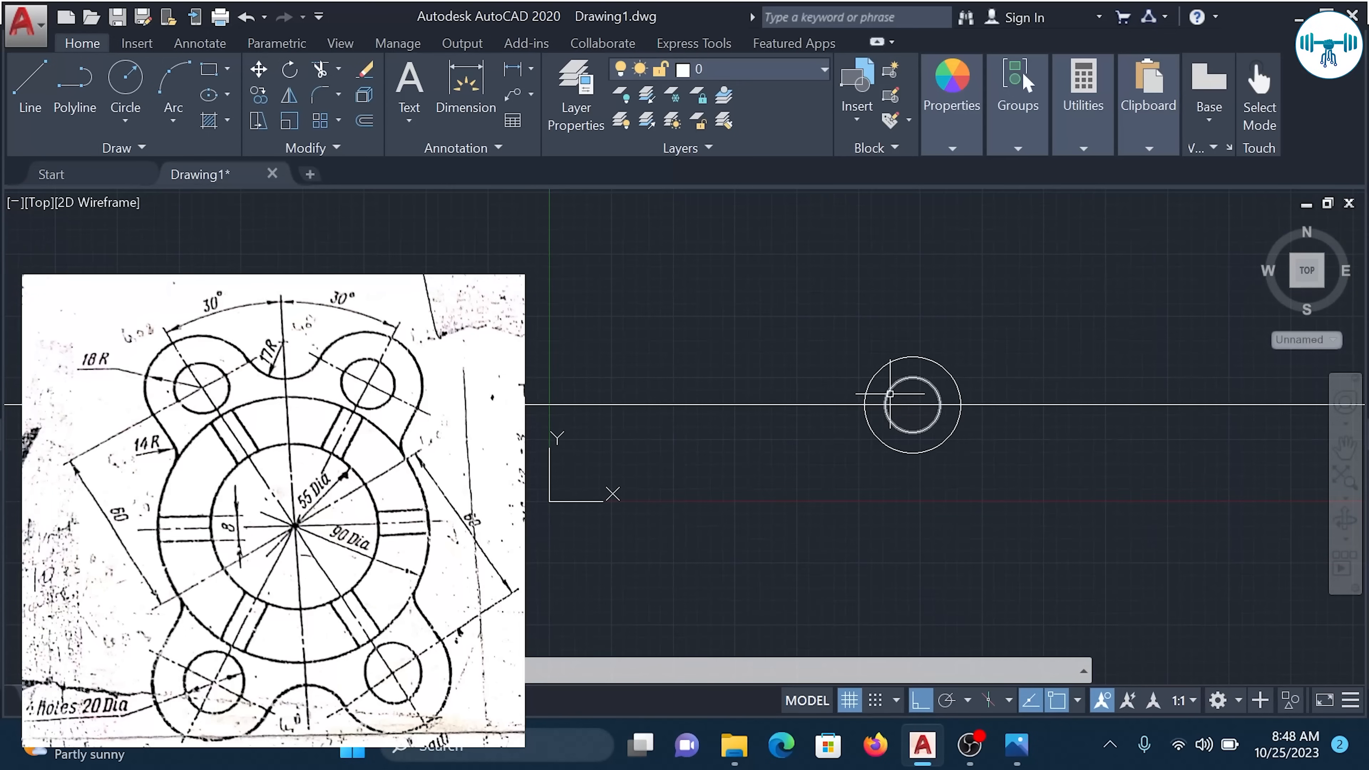
{"action": "scroll", "coordinate": [890, 394], "scroll_direction": "down", "scroll_amount": 2}
{"action": "scroll", "coordinate": [1014, 410], "scroll_direction": "down", "scroll_amount": 4}
{"action": "mouse_move", "coordinate": [1014, 410]}
{"action": "middle_mouse_down"}
{"action": "mouse_move", "coordinate": [721, 406]}
{"action": "mouse_move", "coordinate": [1017, 398]}
{"action": "mouse_move", "coordinate": [915, 402]}
{"action": "middle_mouse_up"}
{"action": "middle_click_drag", "start_coordinate": [917, 402], "coordinate": [1016, 396]}
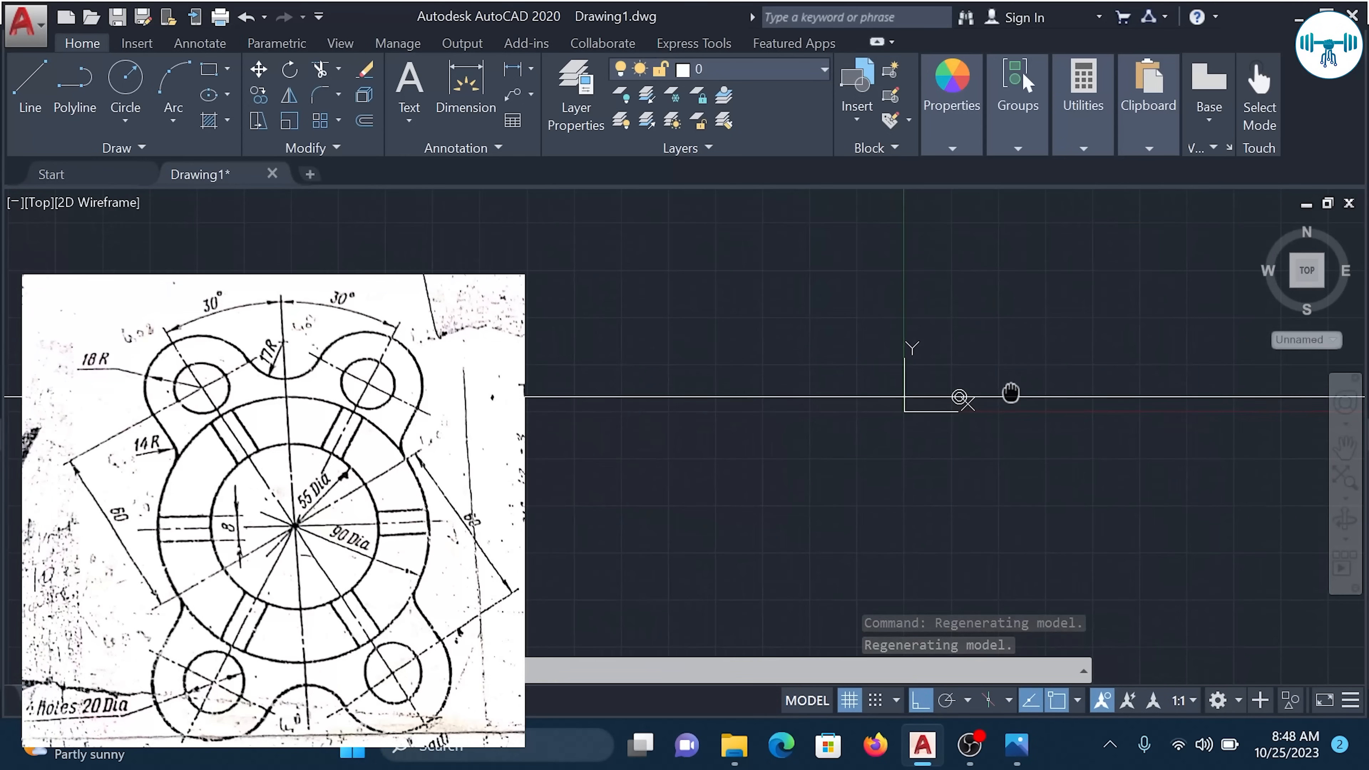
{"action": "scroll", "coordinate": [940, 412], "scroll_direction": "up", "scroll_amount": 4}
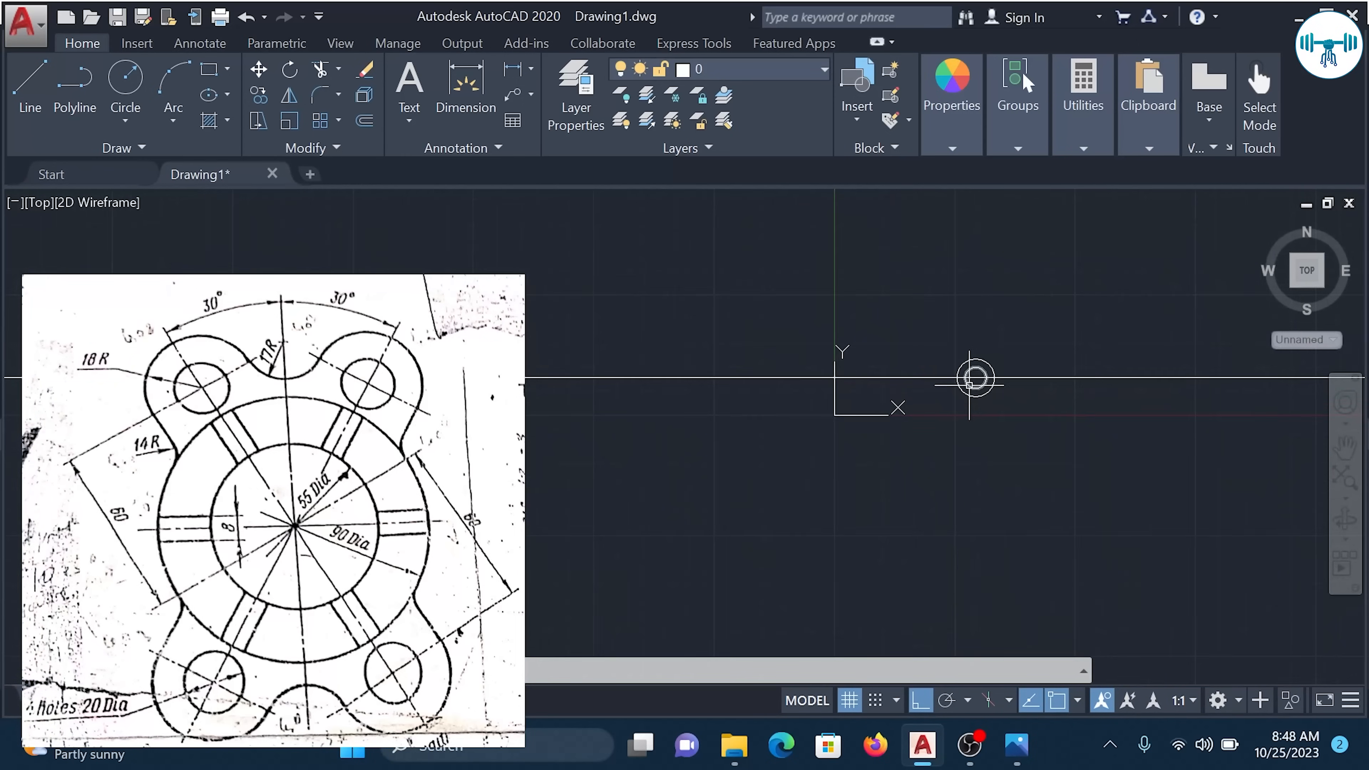
{"action": "scroll", "coordinate": [971, 408], "scroll_direction": "up", "scroll_amount": 3}
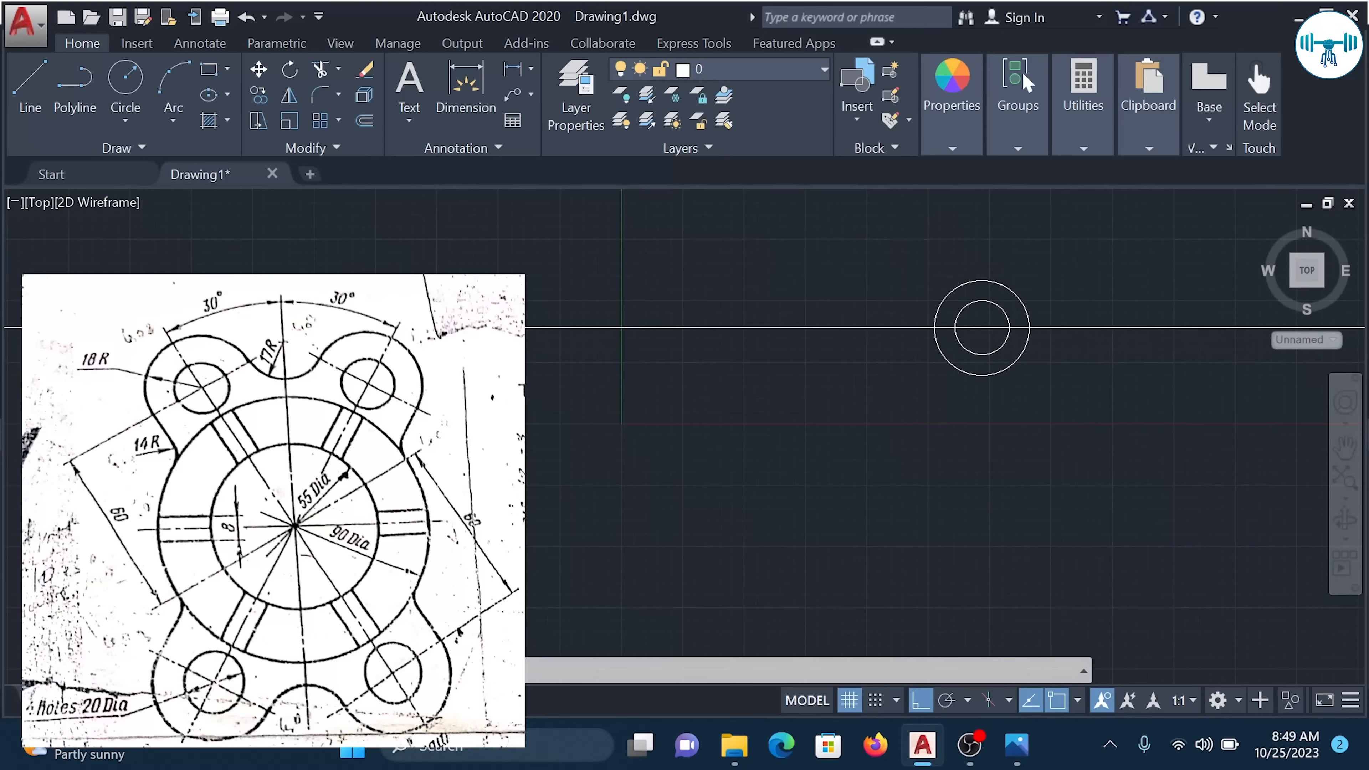
{"action": "scroll", "coordinate": [989, 247], "scroll_direction": "up", "scroll_amount": 3}
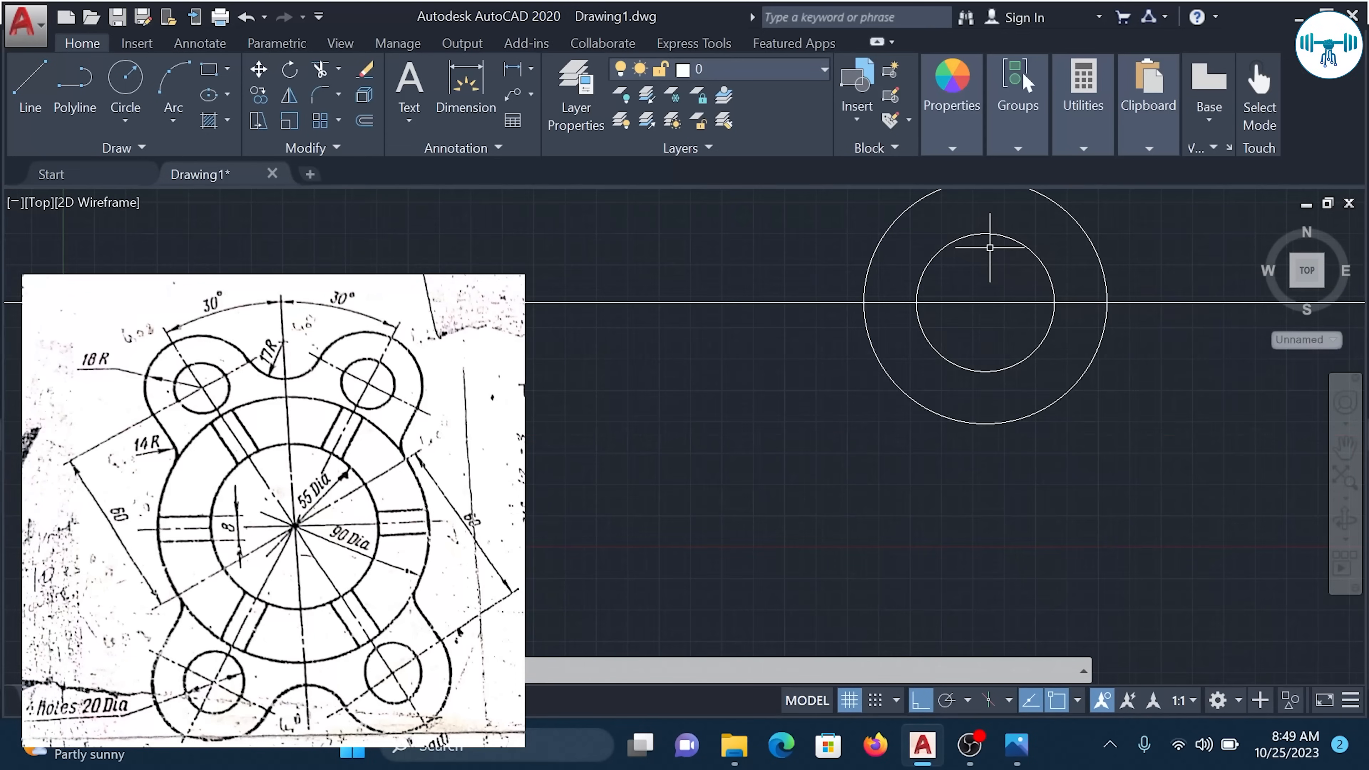
{"action": "middle_click_drag", "start_coordinate": [1033, 281], "coordinate": [1039, 379]}
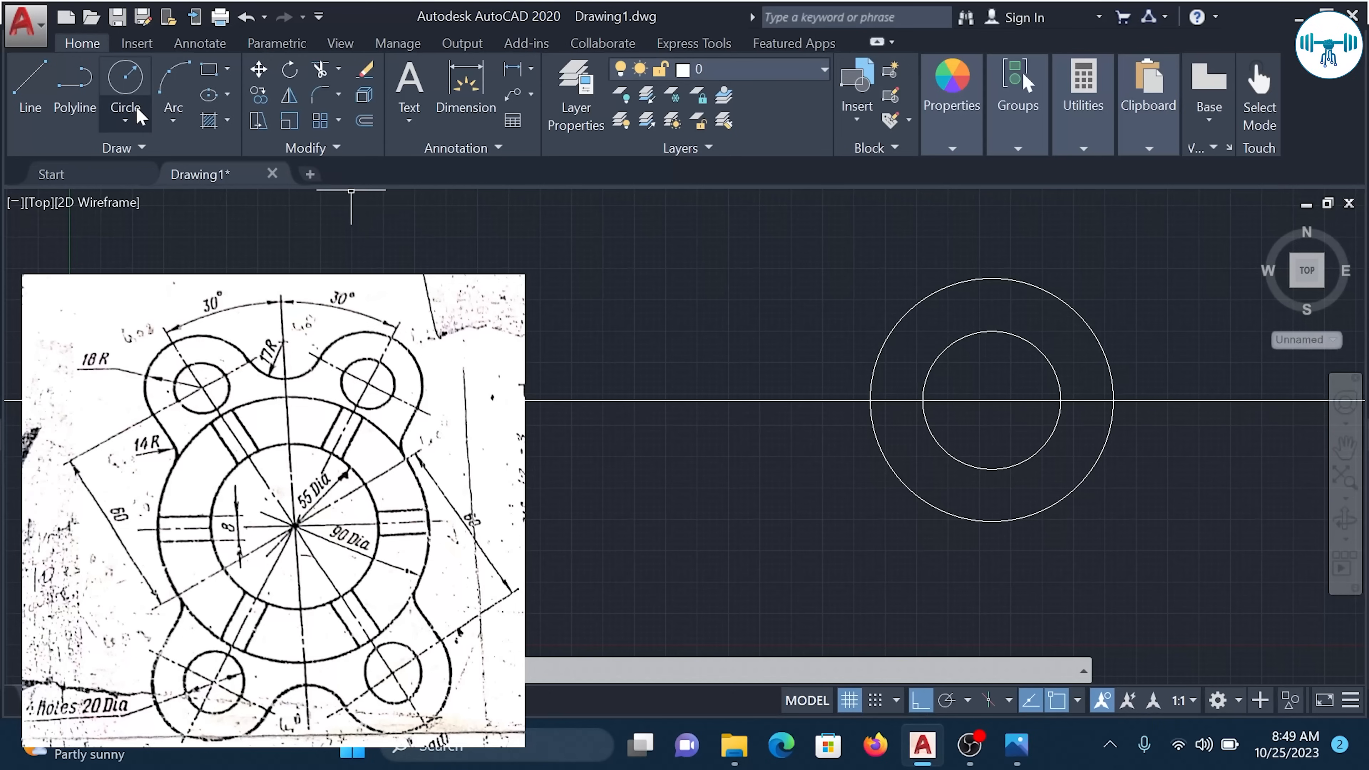
Add a construction line offset 4 above the horizontal construction line through the circles' centre.
{"action": "left_click", "coordinate": [38, 90]}
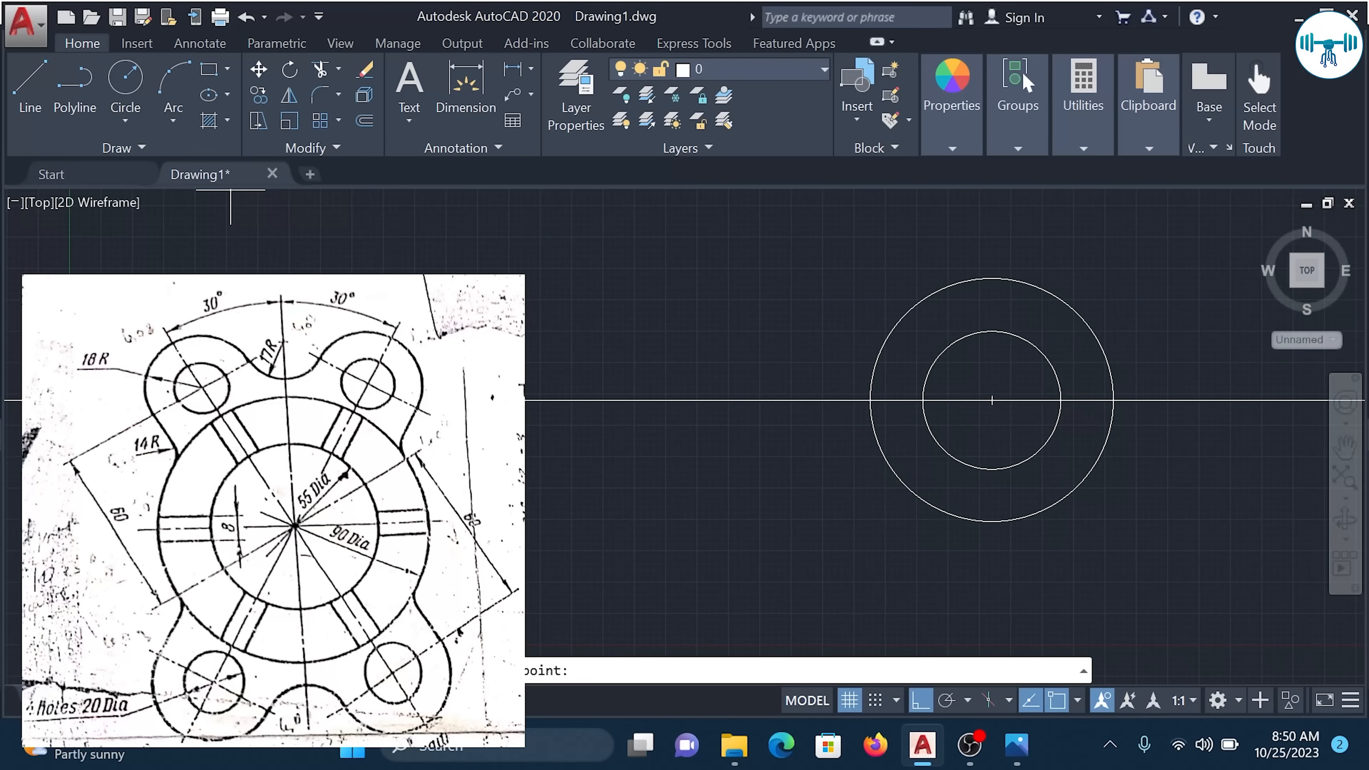
{"action": "key", "text": "Escape"}
{"action": "left_click", "coordinate": [144, 147]}
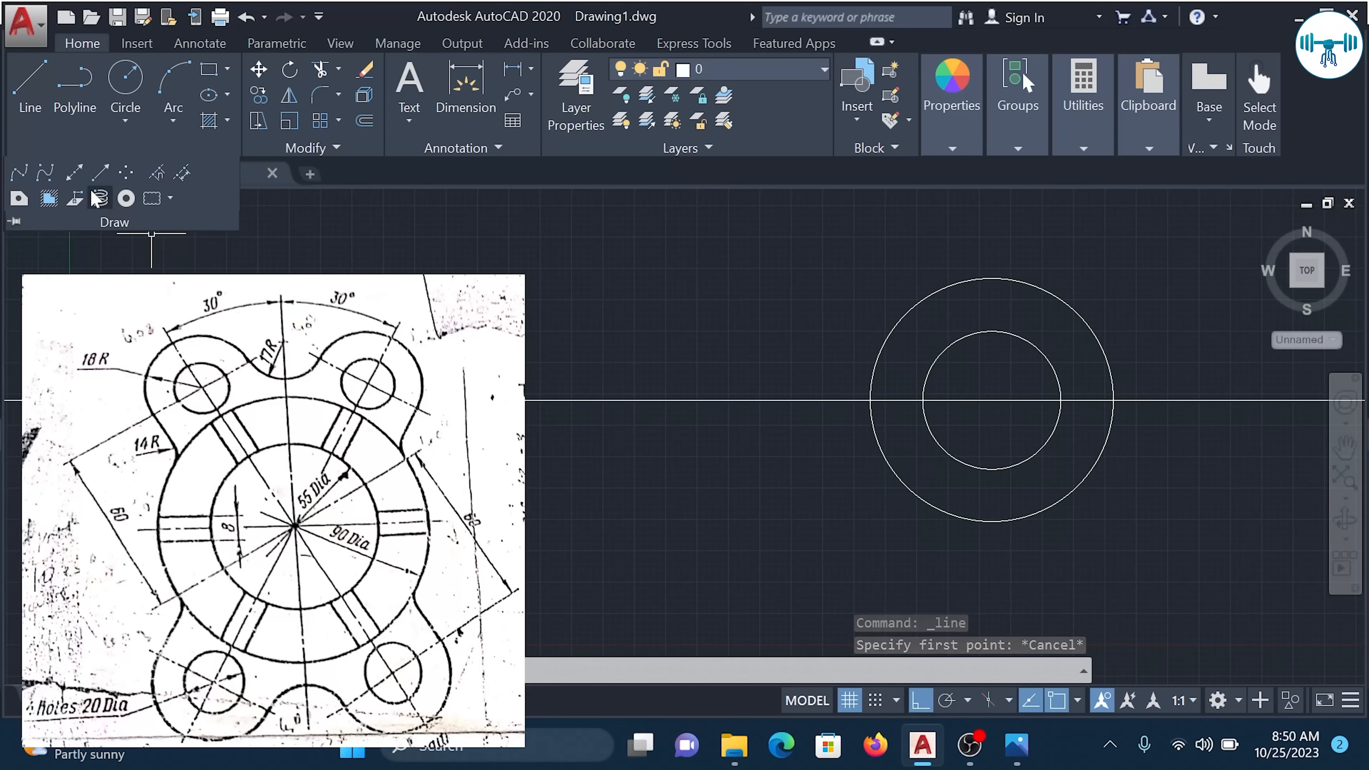
{"action": "left_click", "coordinate": [78, 180]}
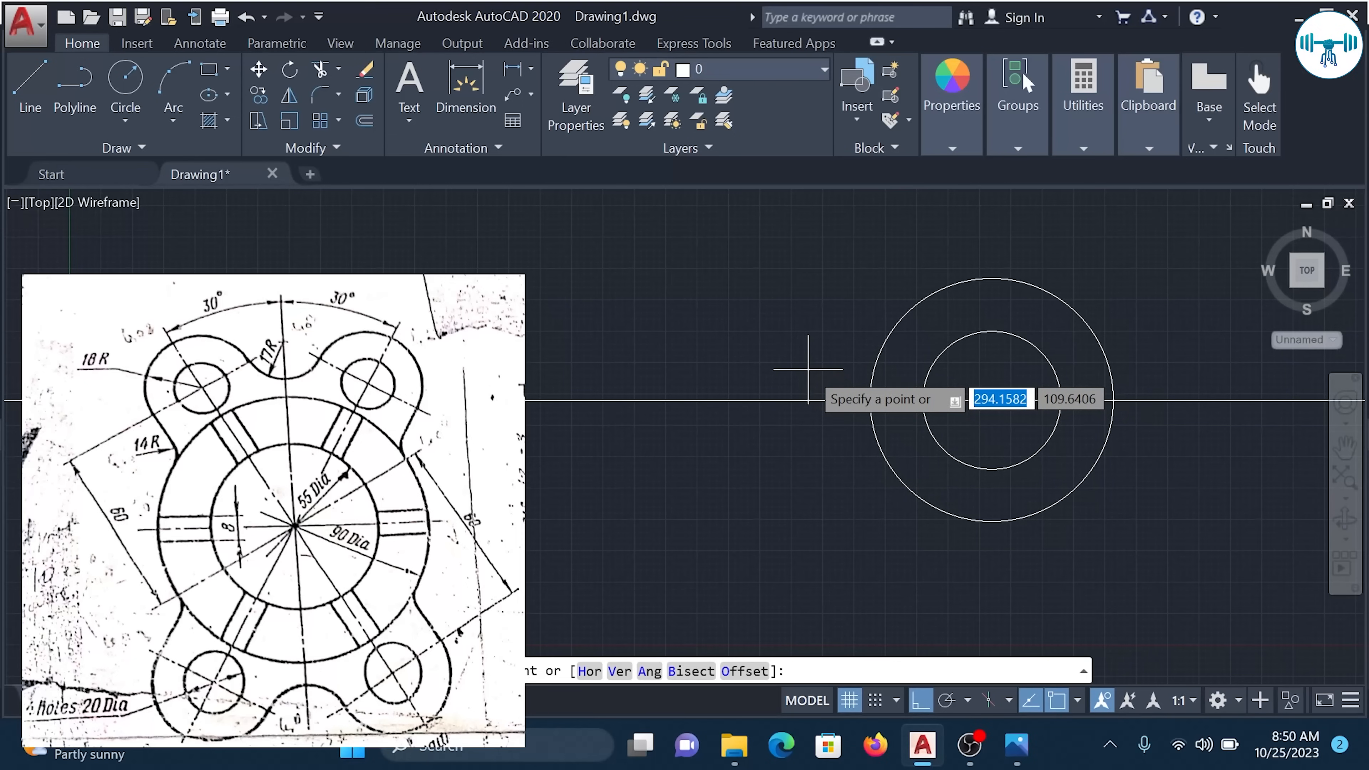
{"action": "type", "text": "O"}
{"action": "key", "text": "Return"}
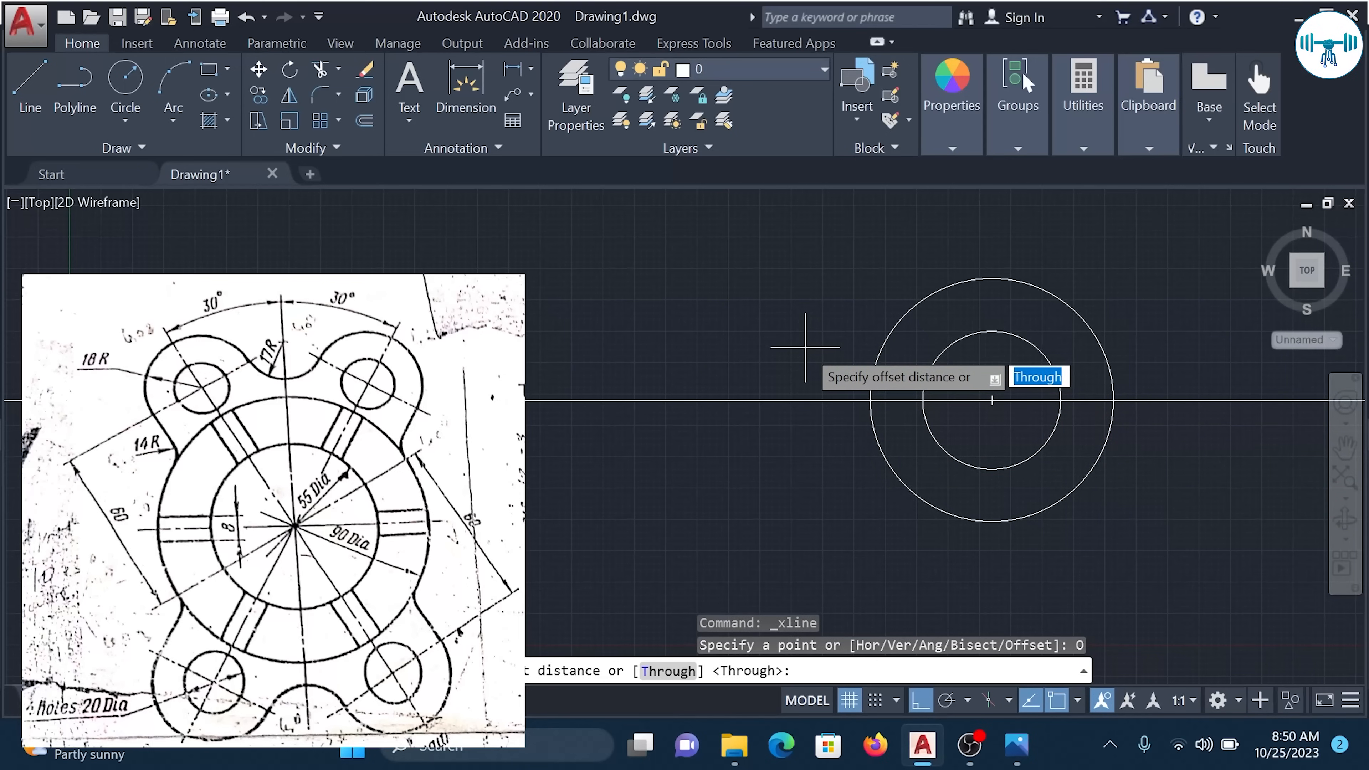
{"action": "type", "text": "4"}
{"action": "key", "text": "Return"}
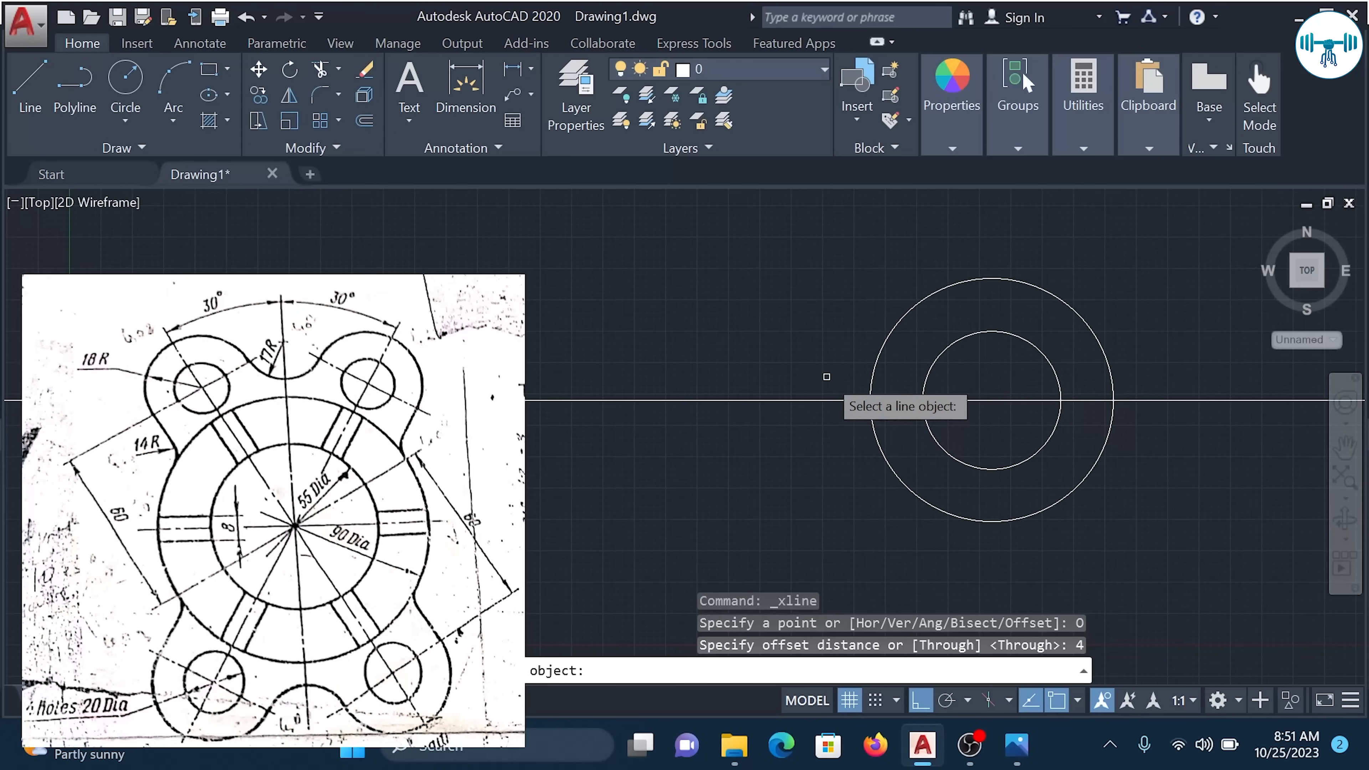
{"action": "left_click", "coordinate": [839, 398]}
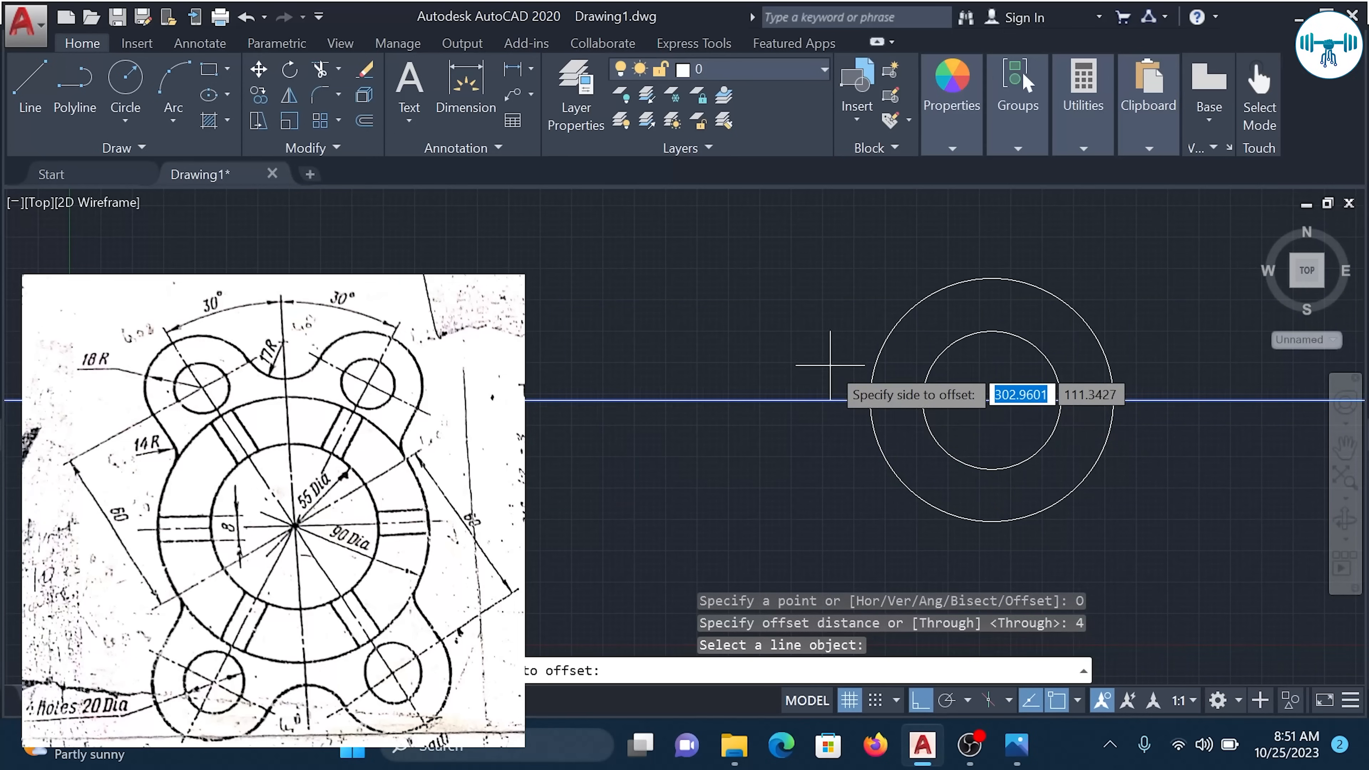
{"action": "left_click", "coordinate": [829, 345]}
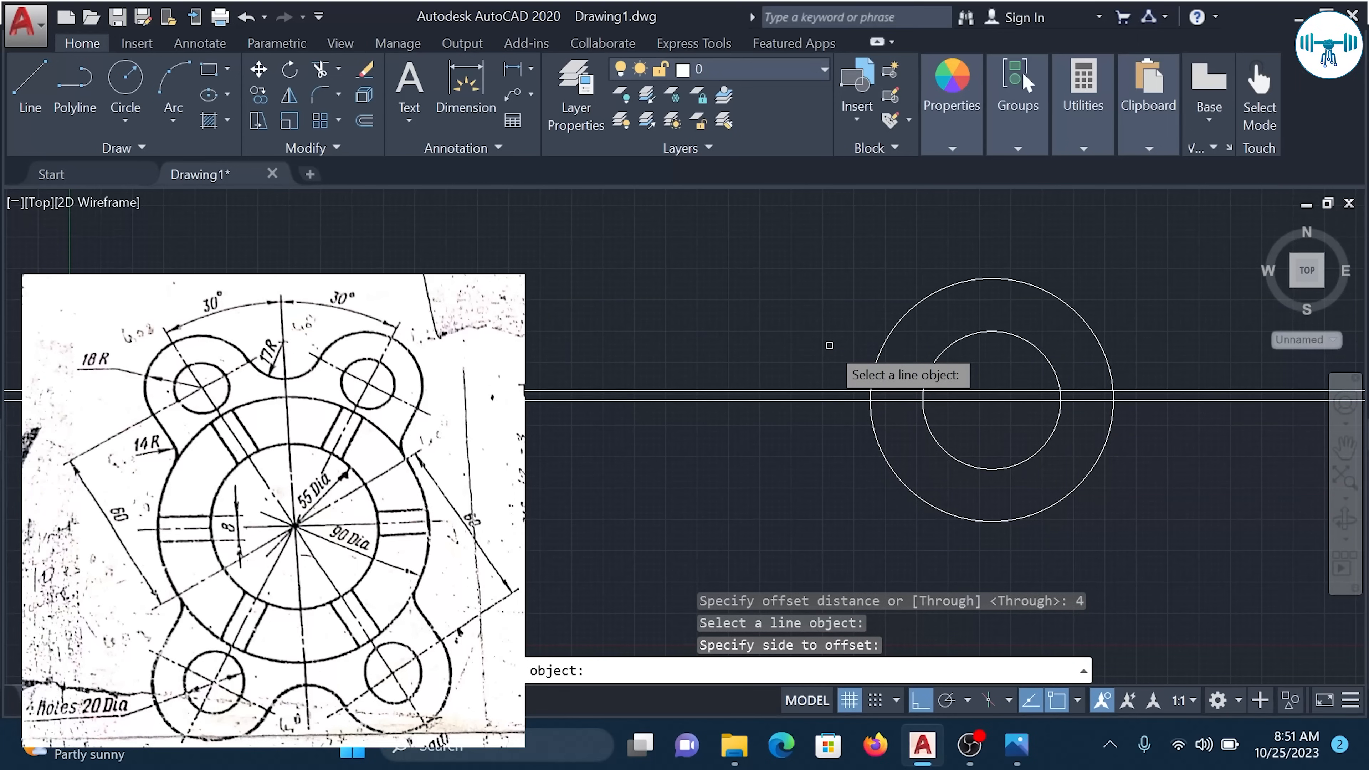
Add a matching construction line offset 4 below the central horizontal construction line.
{"action": "scroll", "coordinate": [843, 407], "scroll_direction": "up", "scroll_amount": 4}
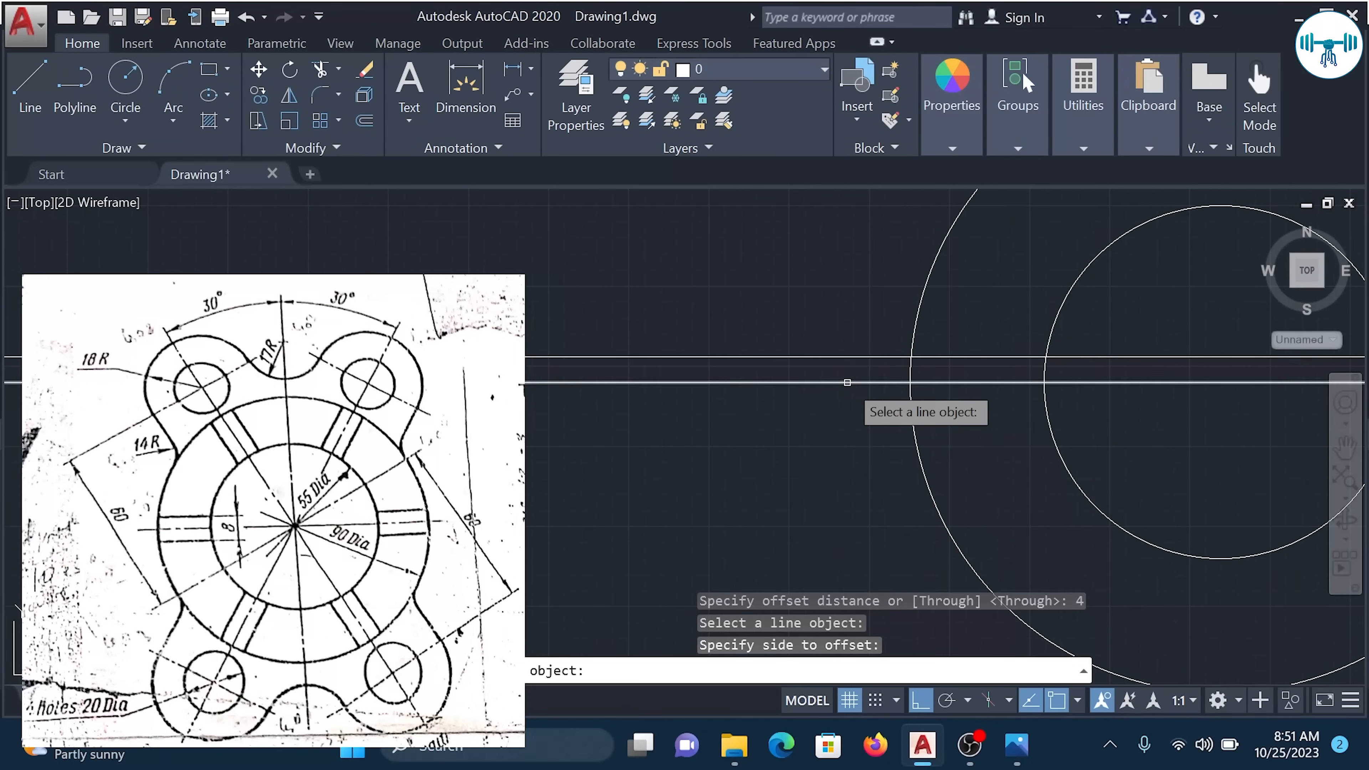
{"action": "left_click", "coordinate": [847, 382]}
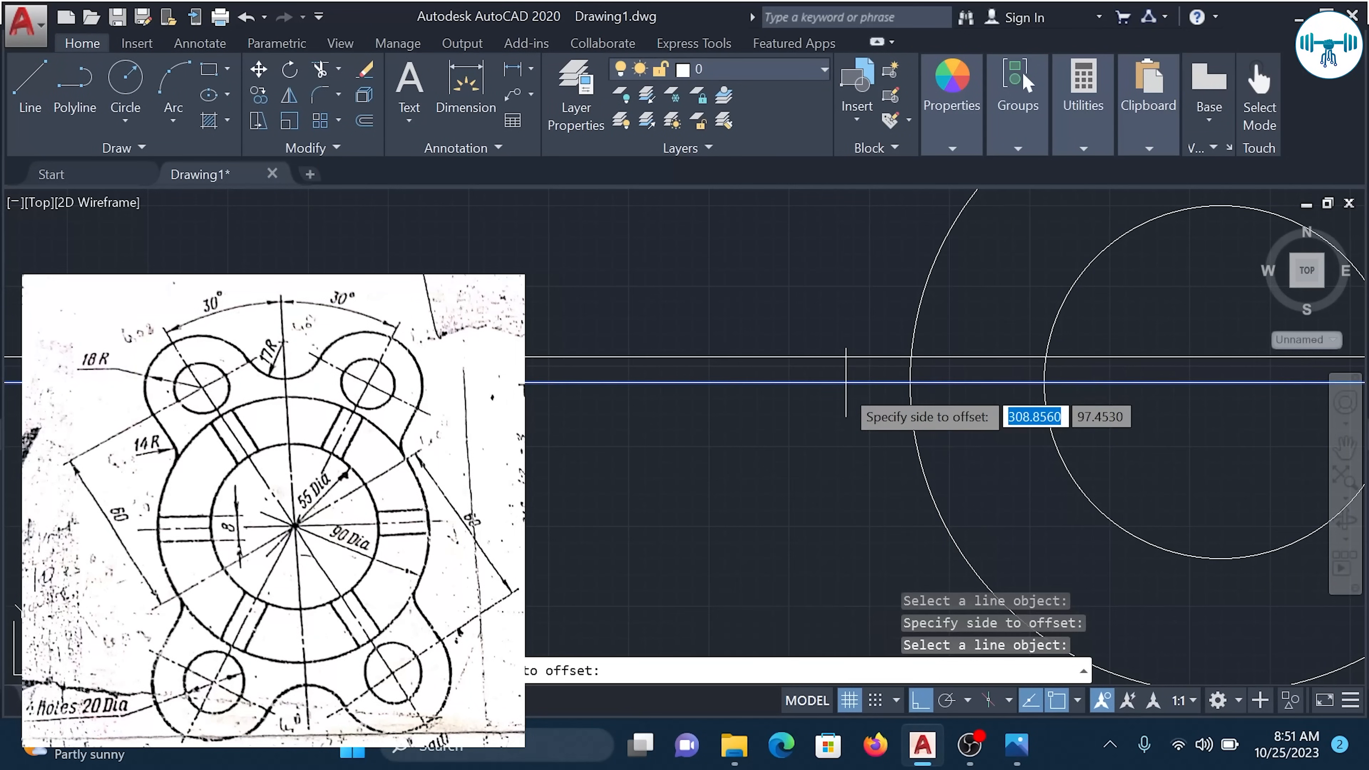
{"action": "left_click", "coordinate": [867, 432]}
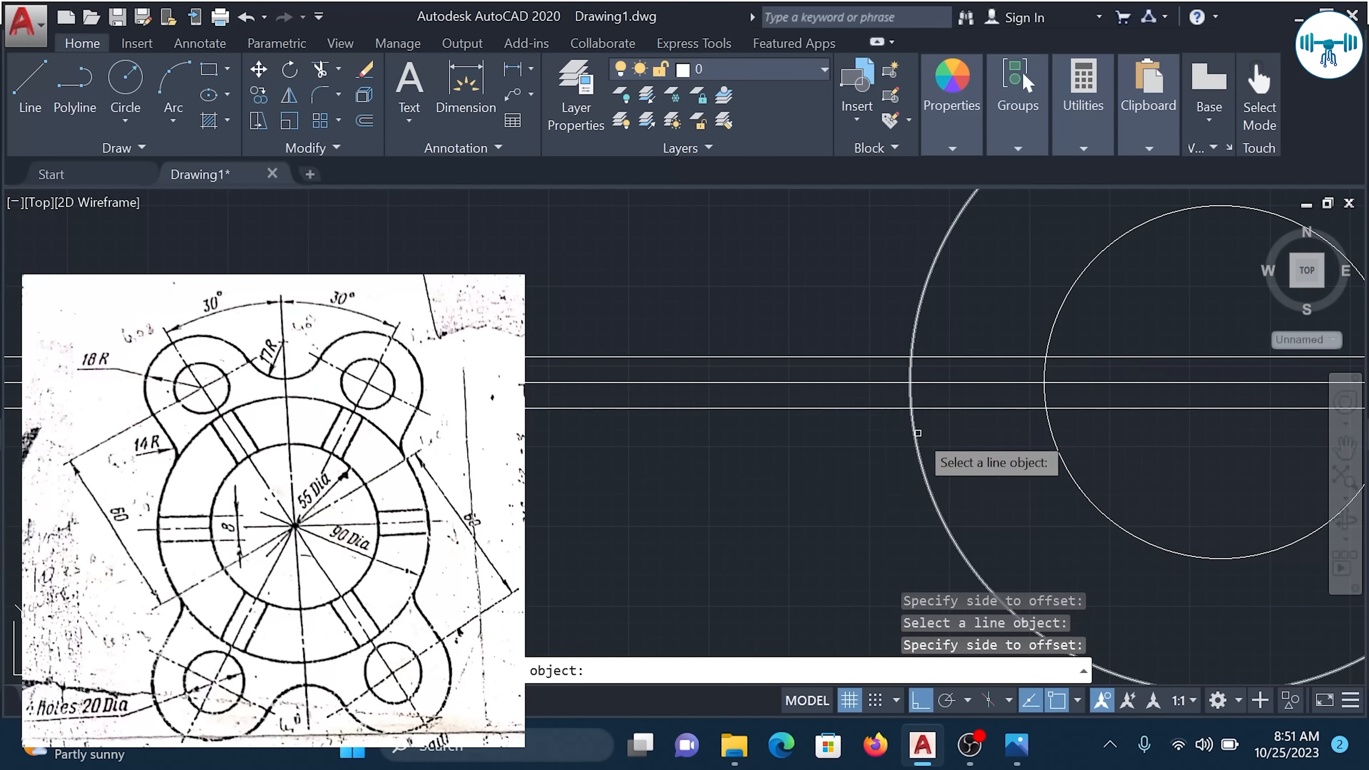
{"action": "scroll", "coordinate": [916, 420], "scroll_direction": "down", "scroll_amount": 3}
{"action": "scroll", "coordinate": [1045, 418], "scroll_direction": "up", "scroll_amount": 3}
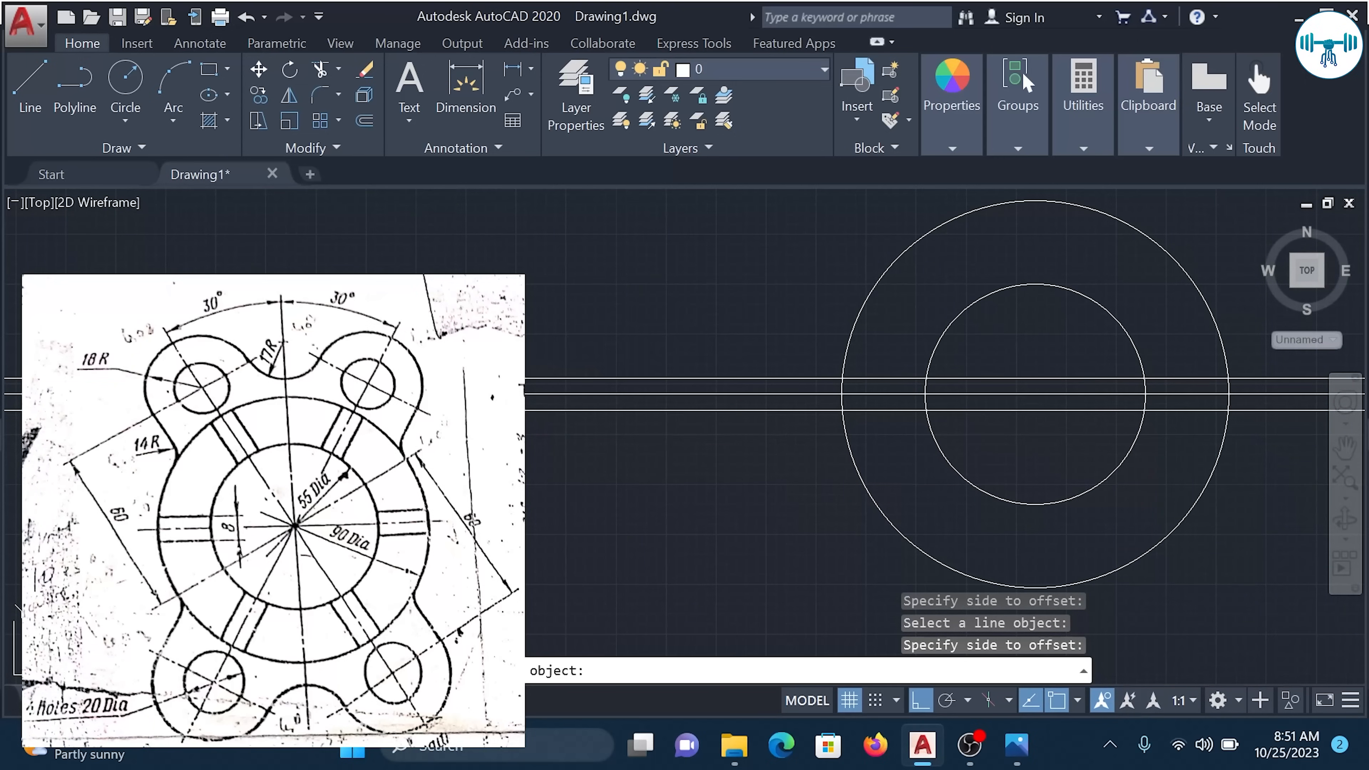
{"action": "key", "text": "Escape"}
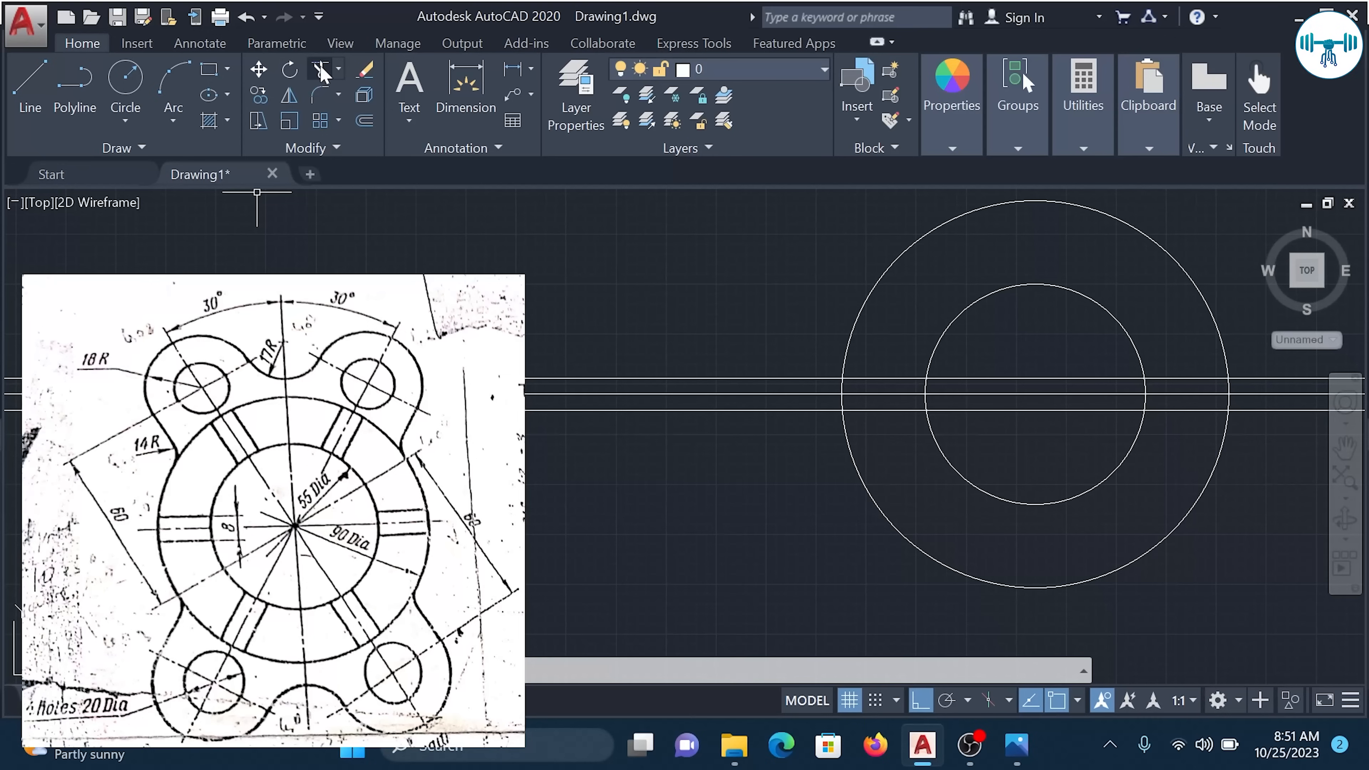
Trim the upper offset line outside the outer circle and inside the inner circle, using all objects as cutting edges.
{"action": "left_click", "coordinate": [338, 70]}
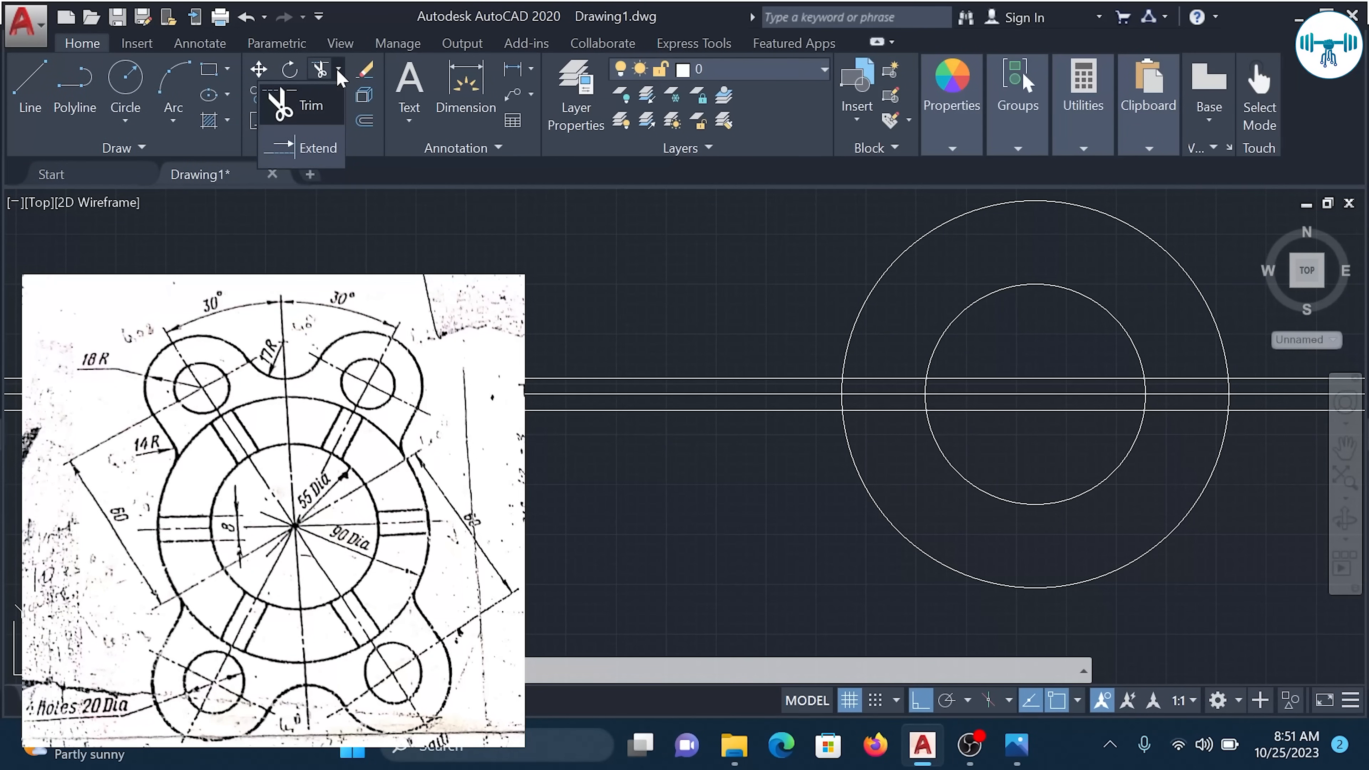
{"action": "left_click", "coordinate": [318, 107]}
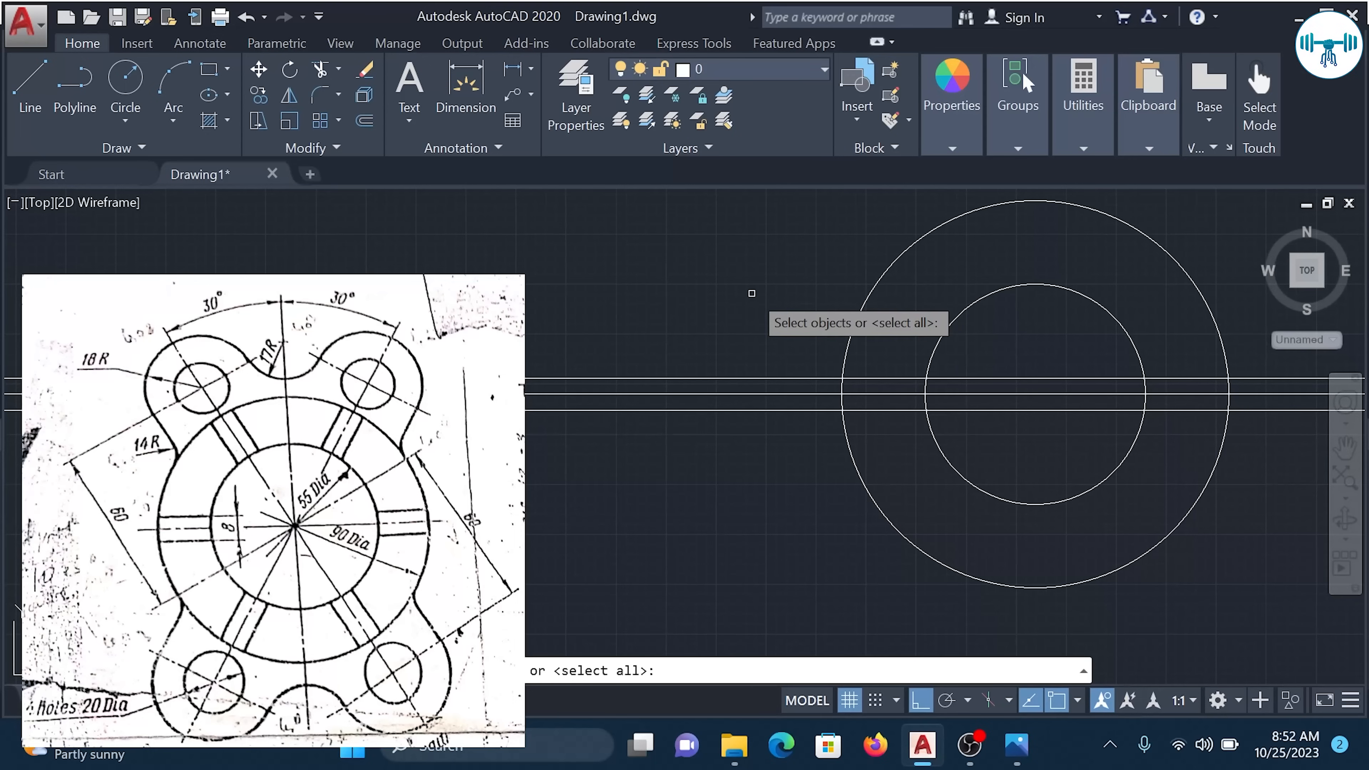
{"action": "key", "text": "Return"}
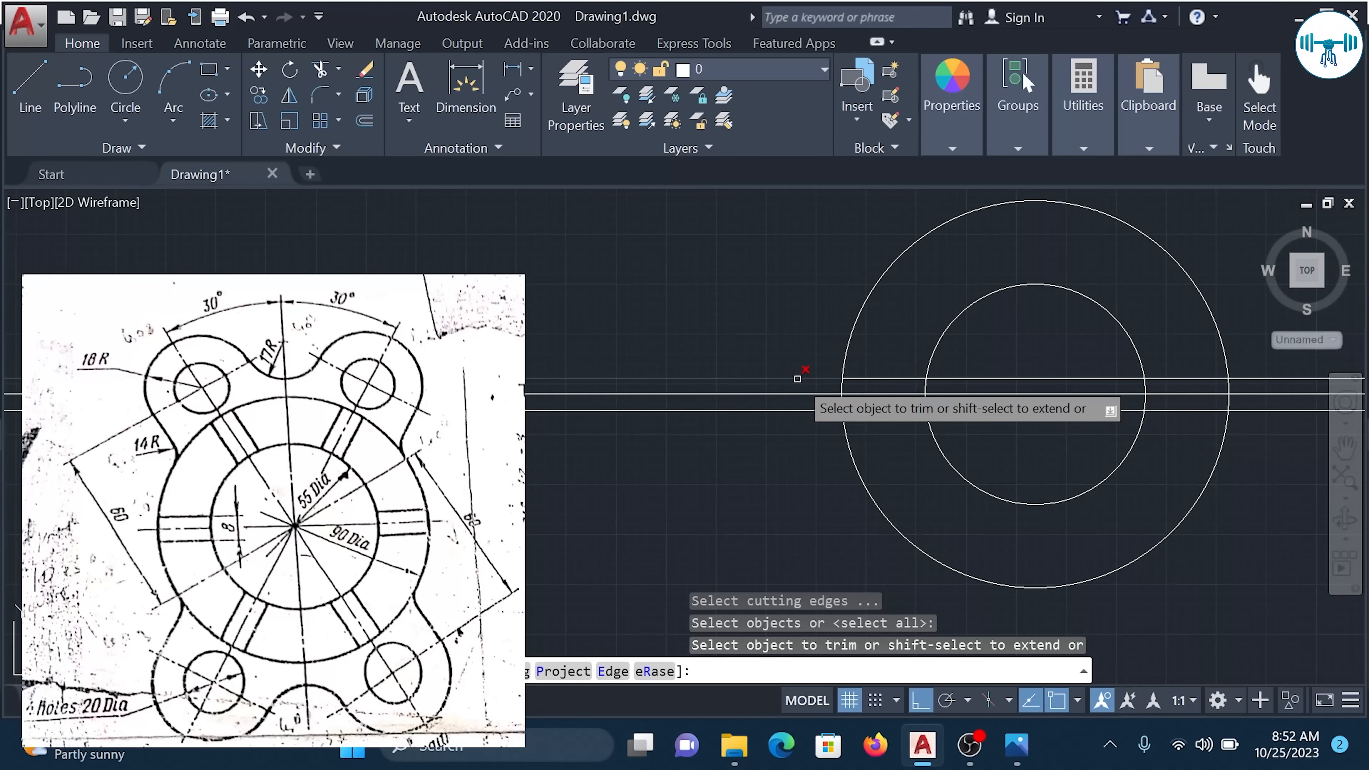
{"action": "left_click", "coordinate": [797, 379]}
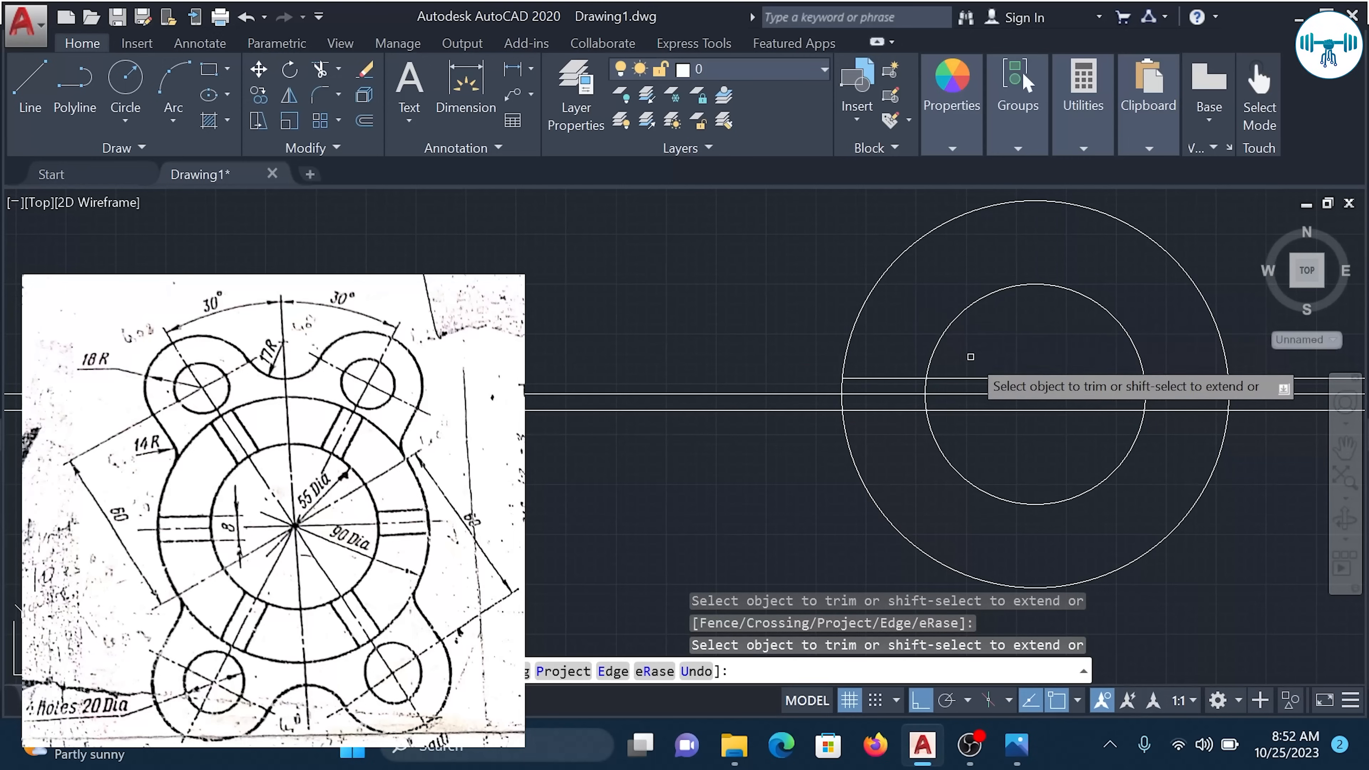
{"action": "left_click", "coordinate": [973, 378]}
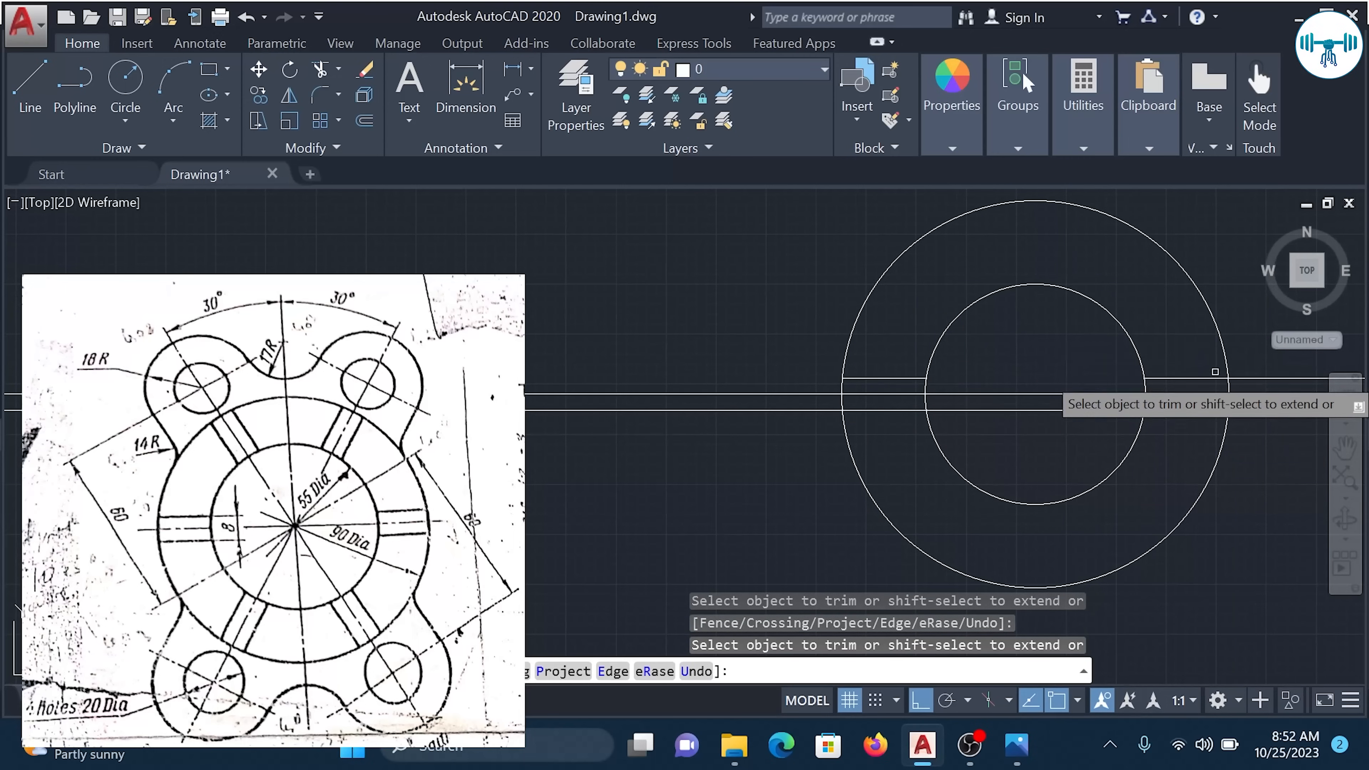
{"action": "left_click", "coordinate": [1278, 380]}
Trim the lower offset line so only its segments between the inner and outer circles remain.
{"action": "left_click", "coordinate": [1243, 413]}
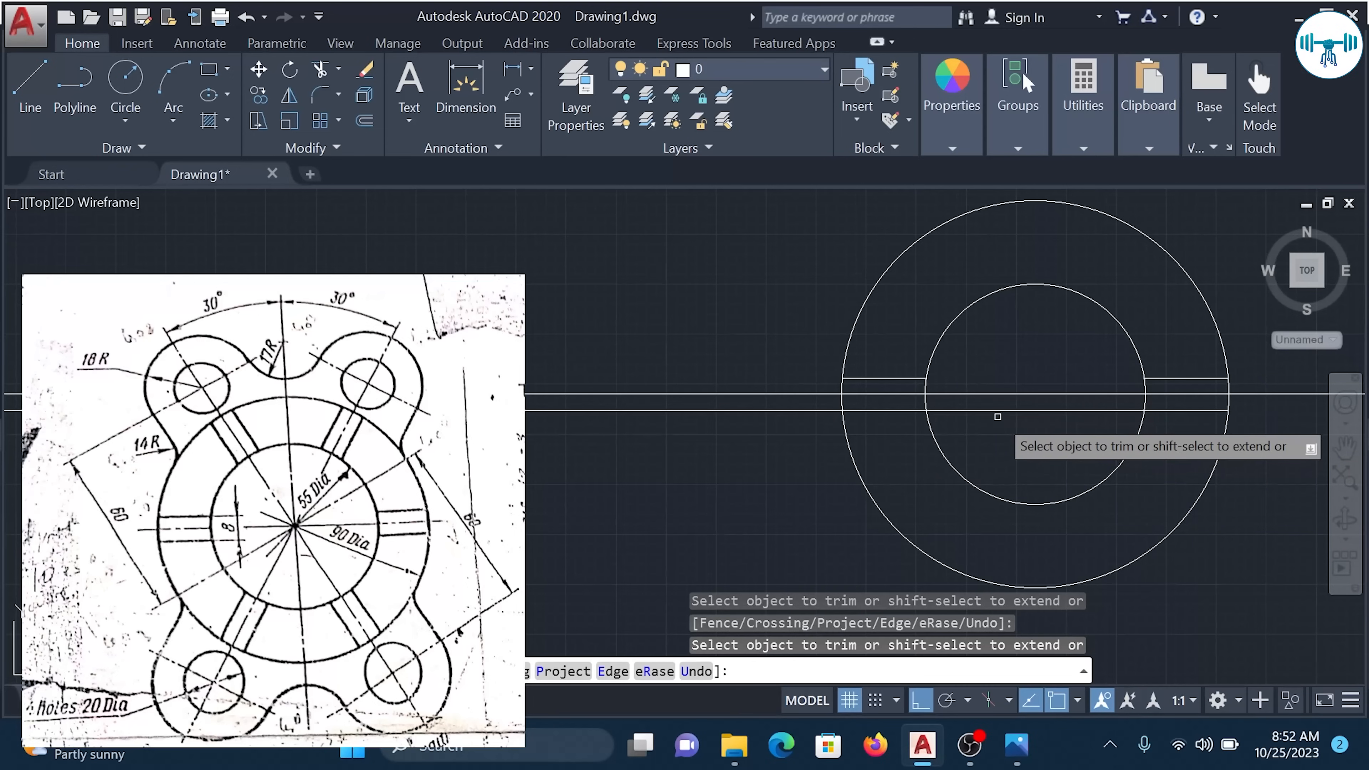
{"action": "left_click", "coordinate": [998, 411]}
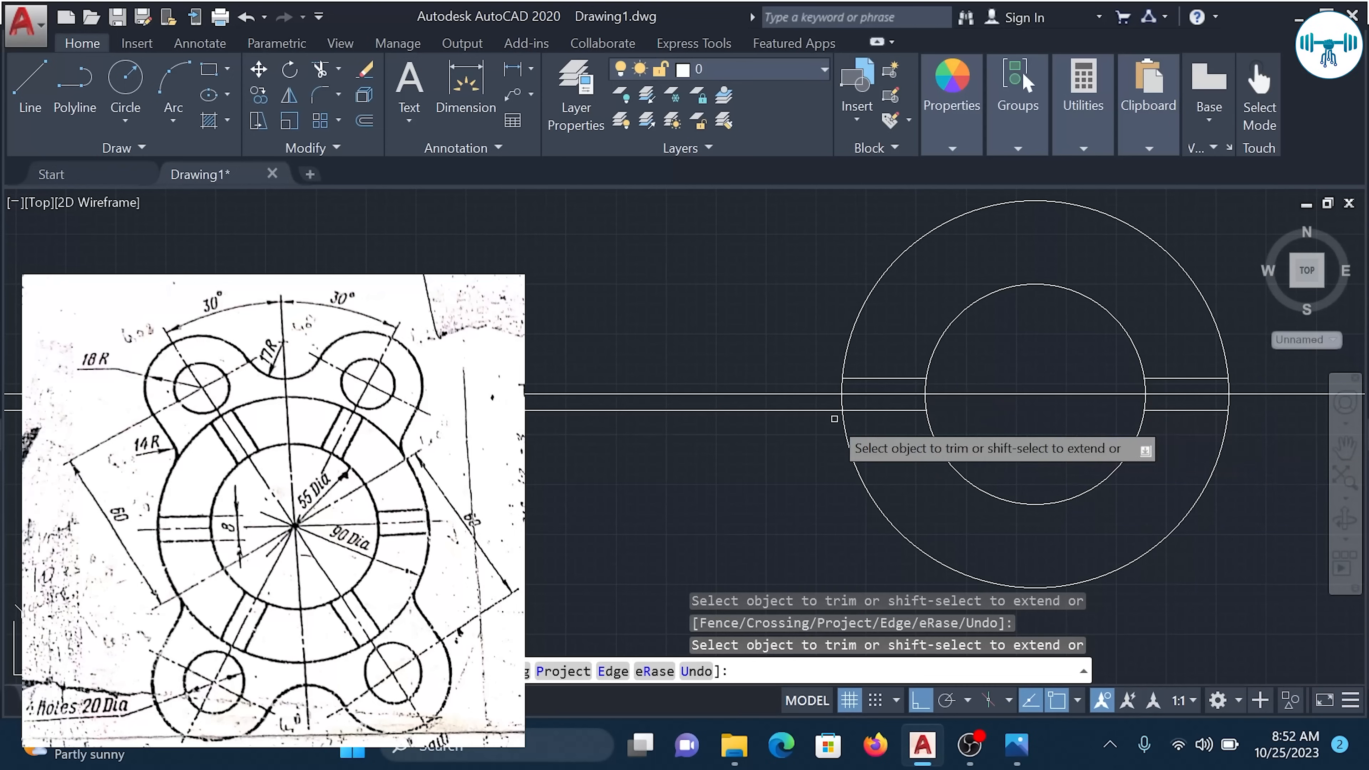
{"action": "left_click", "coordinate": [814, 410]}
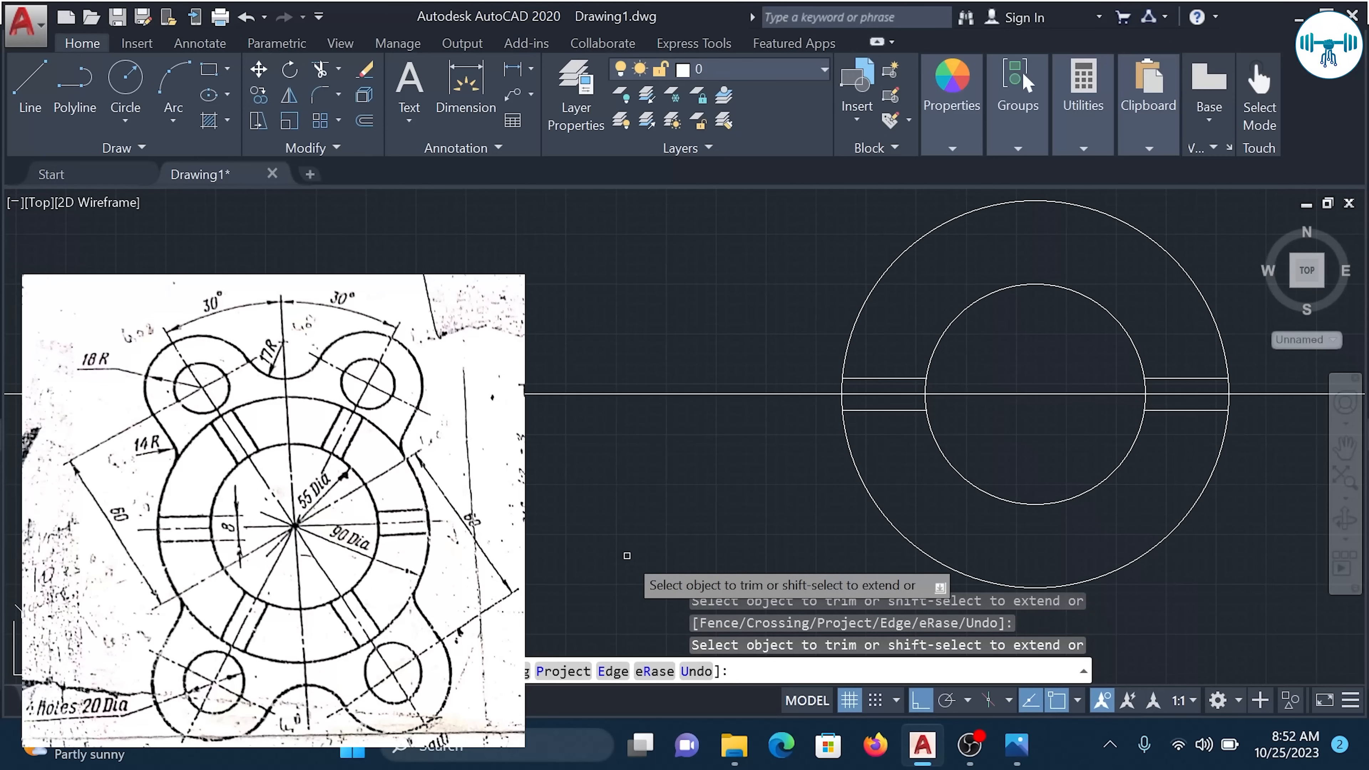
{"action": "key", "text": "Escape"}
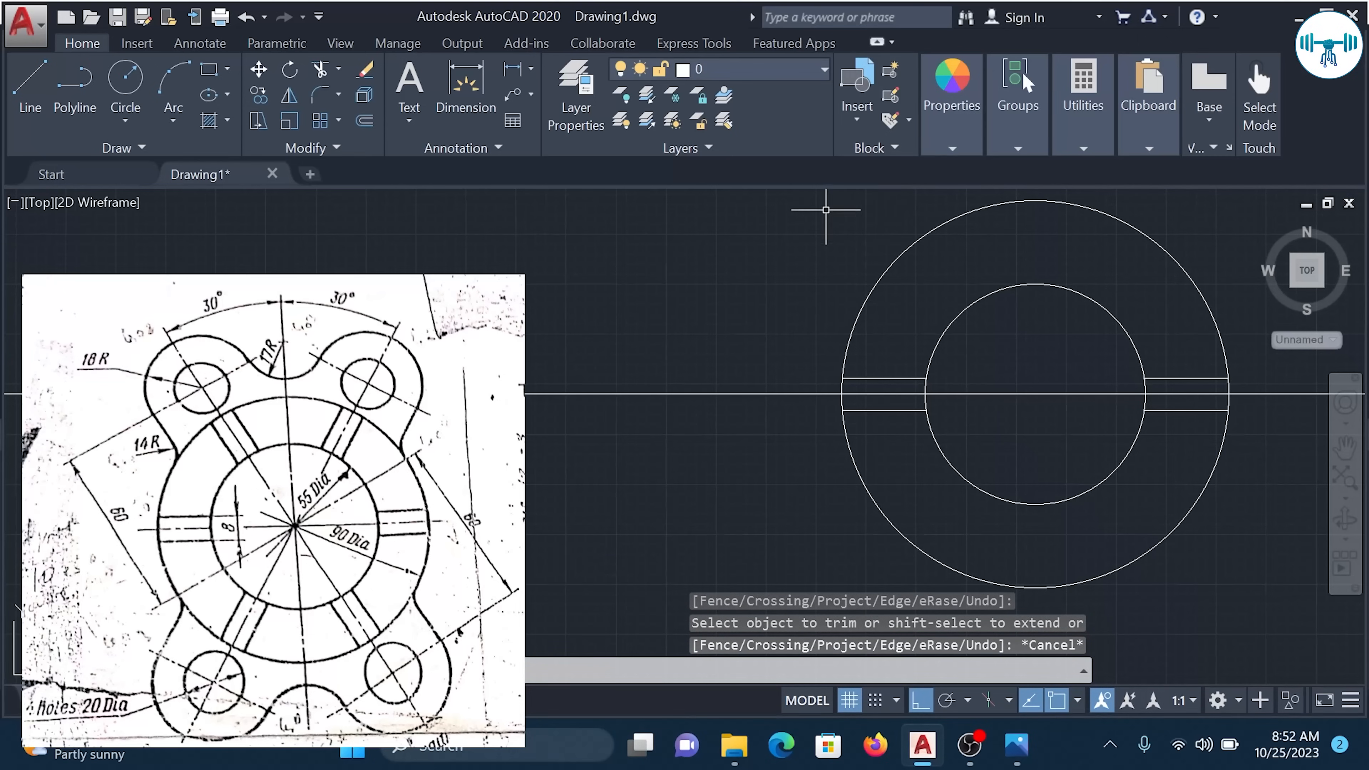
Delete the central horizontal construction line between the trimmed slot edges.
{"action": "left_click", "coordinate": [783, 449]}
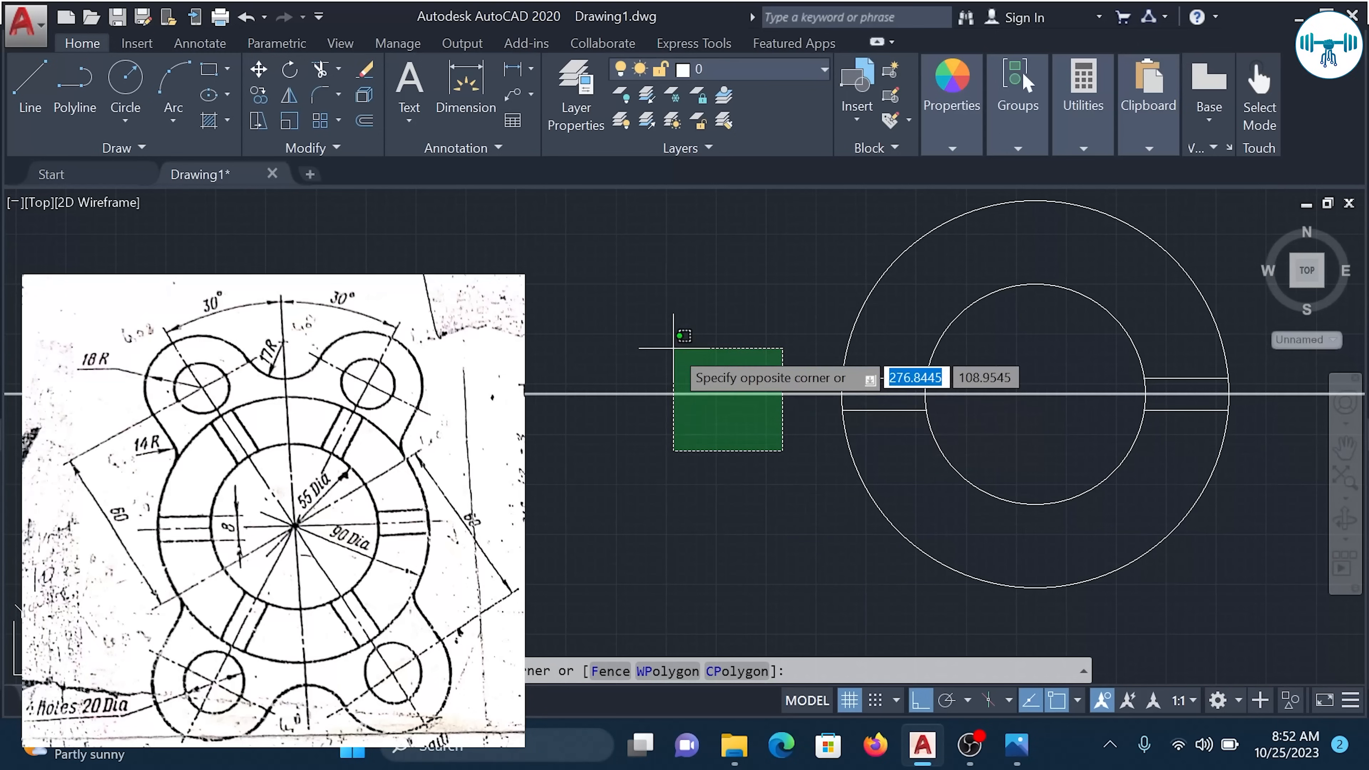
{"action": "left_click", "coordinate": [561, 394]}
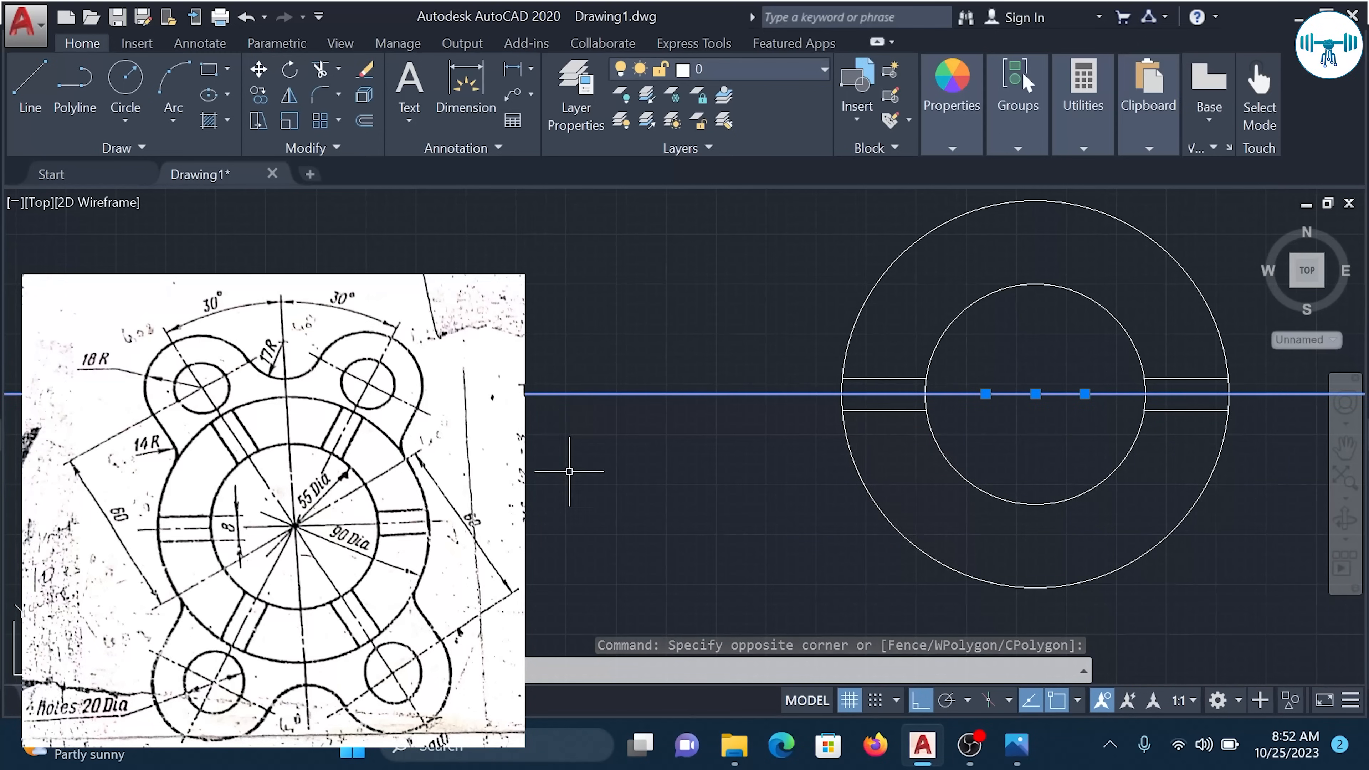
{"action": "key", "text": "Delete"}
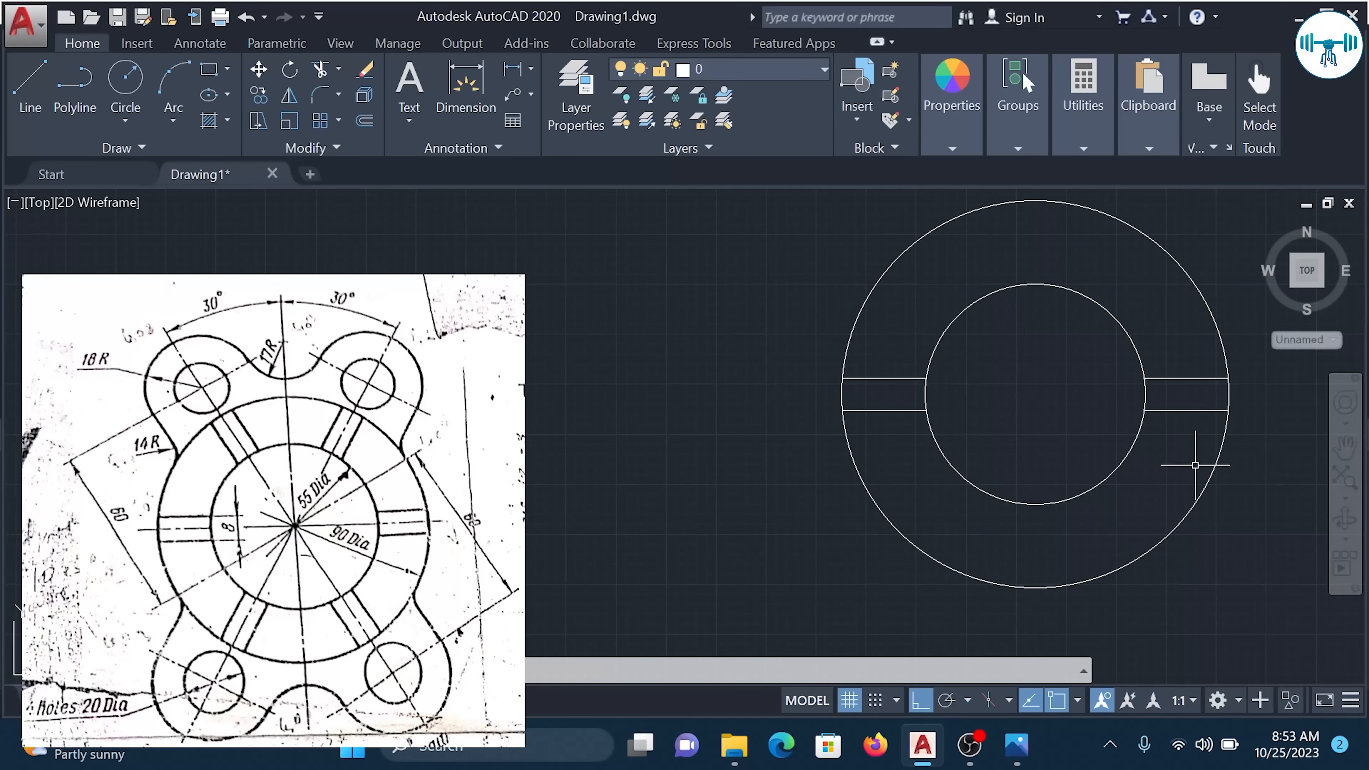
Delete the two slot edge lines on the right side of the ring.
{"action": "left_click", "coordinate": [1207, 418]}
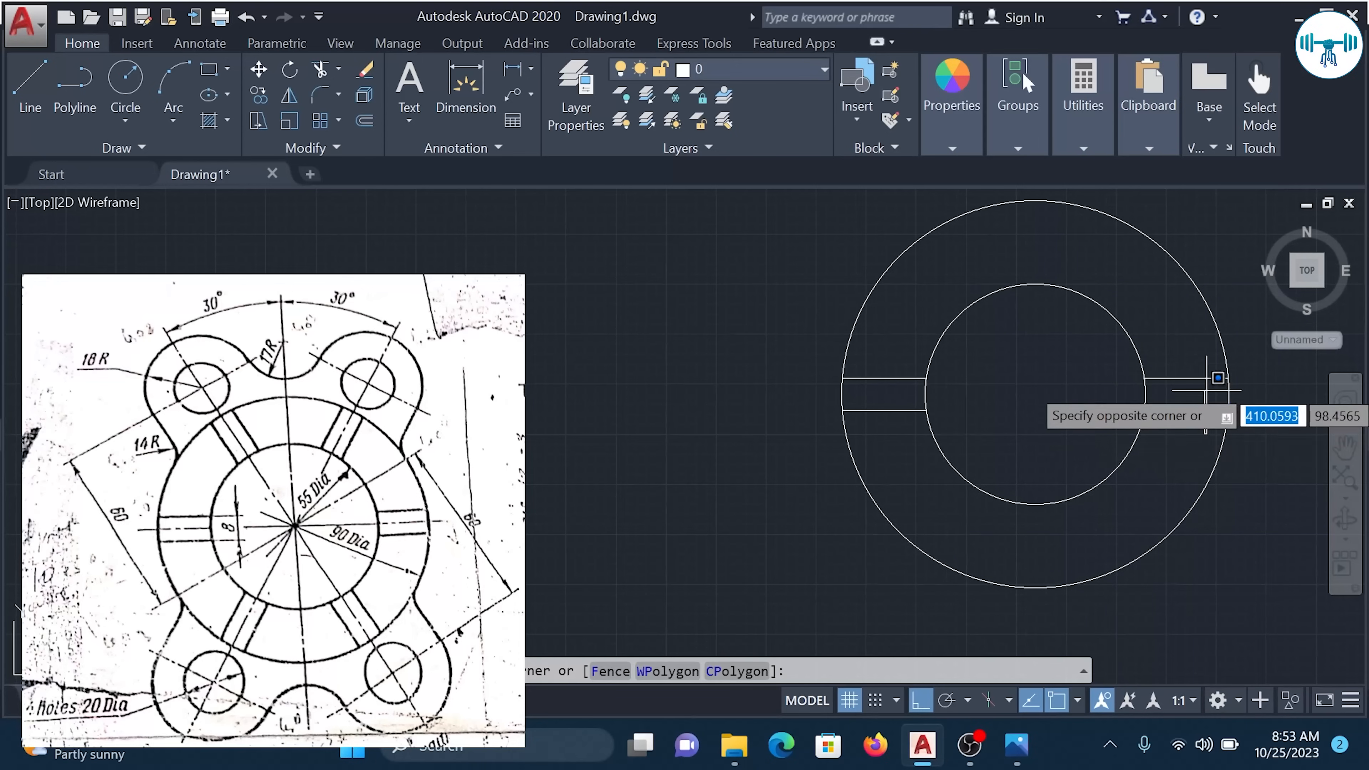
{"action": "left_click", "coordinate": [1173, 348]}
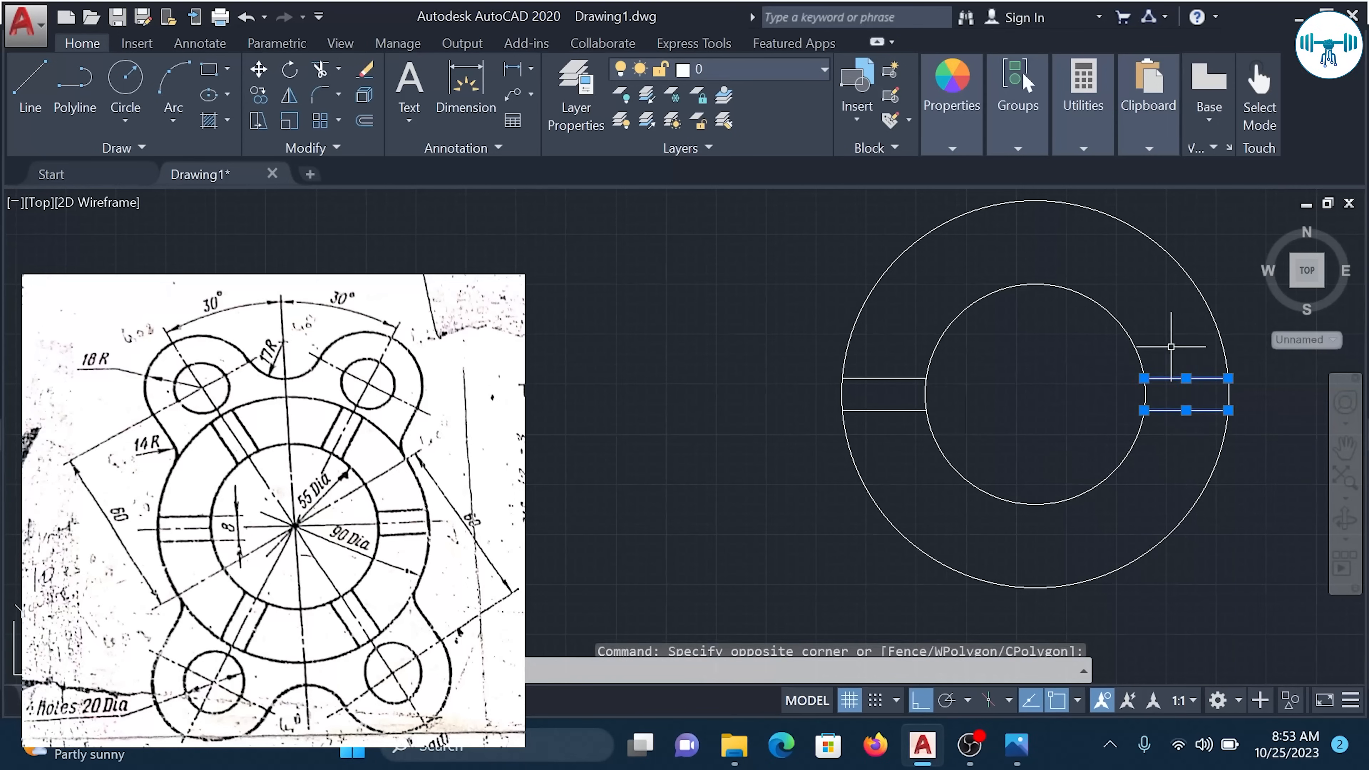
{"action": "key", "text": "Delete"}
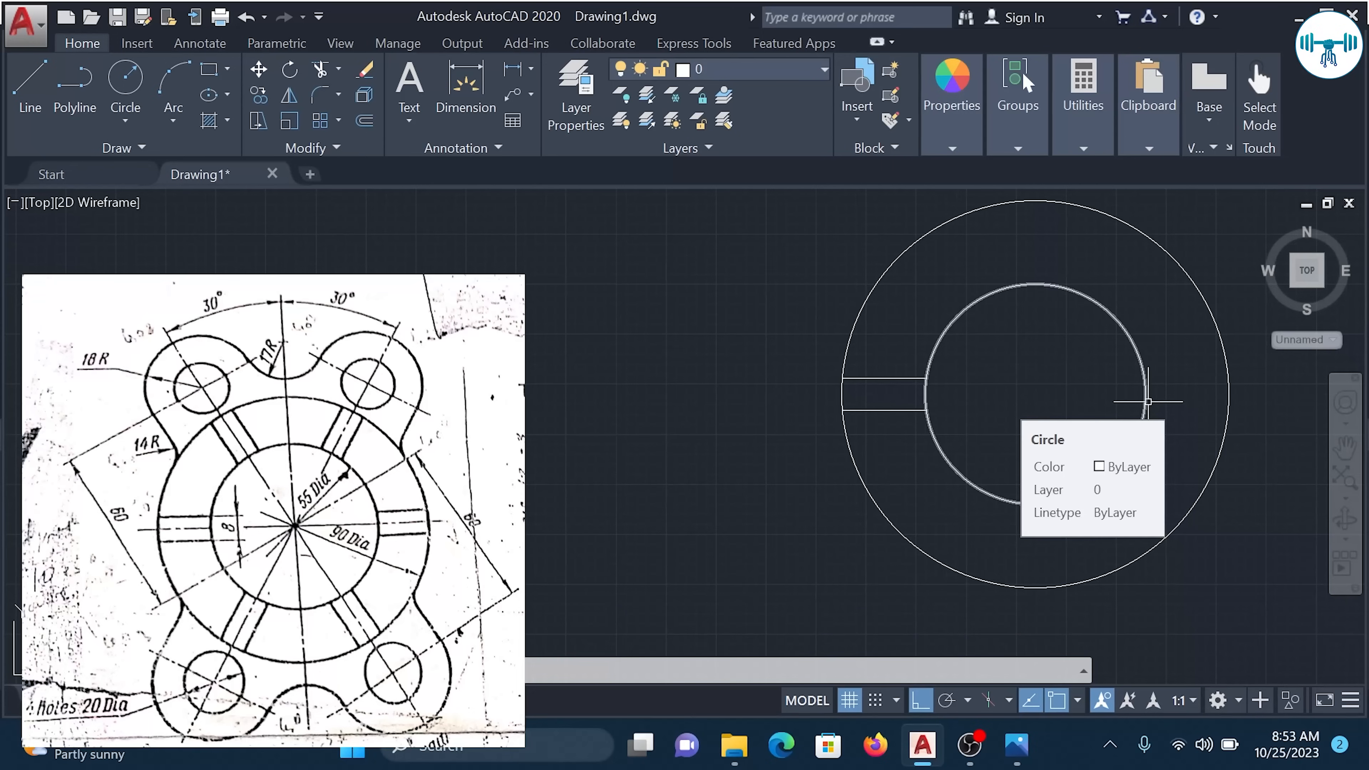
Create a polar array of the two left slot lines about the common centre of the circles.
{"action": "left_click", "coordinate": [339, 123]}
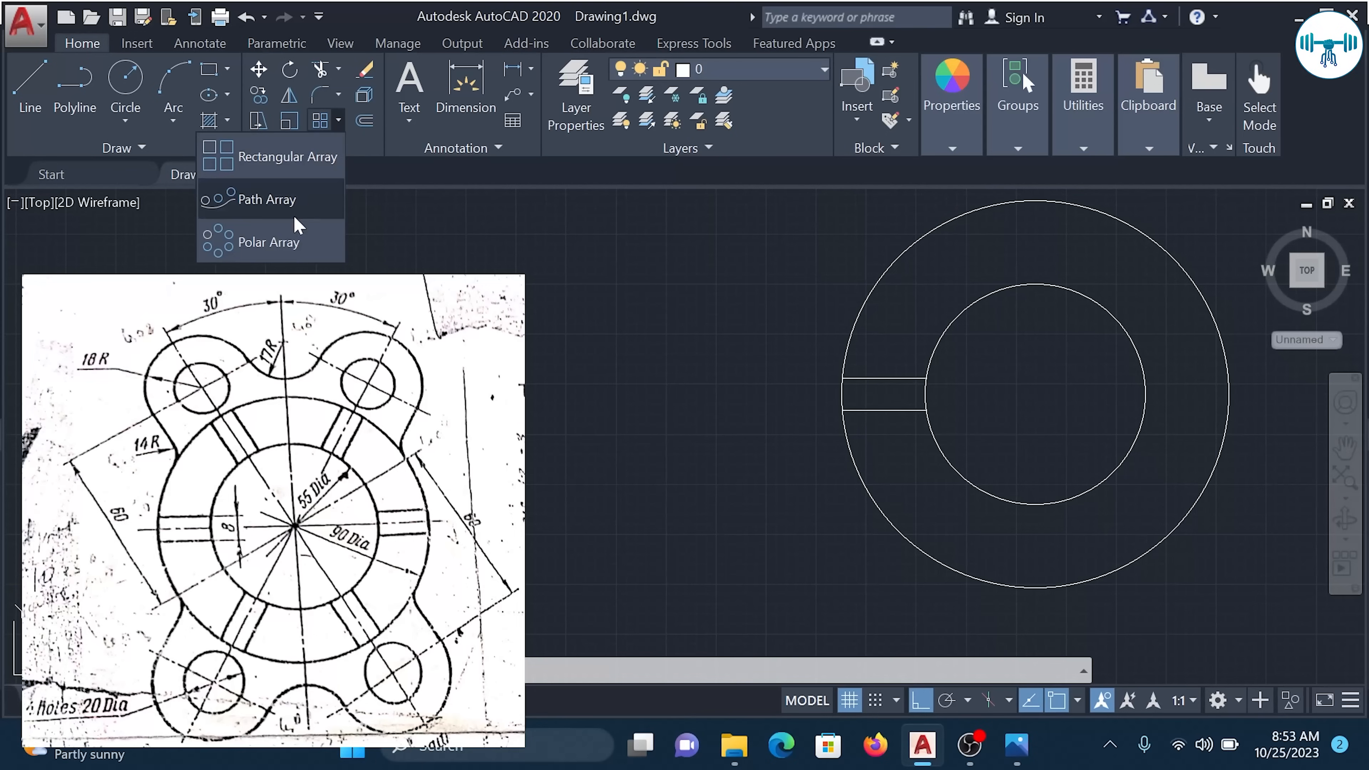
{"action": "left_click", "coordinate": [281, 242]}
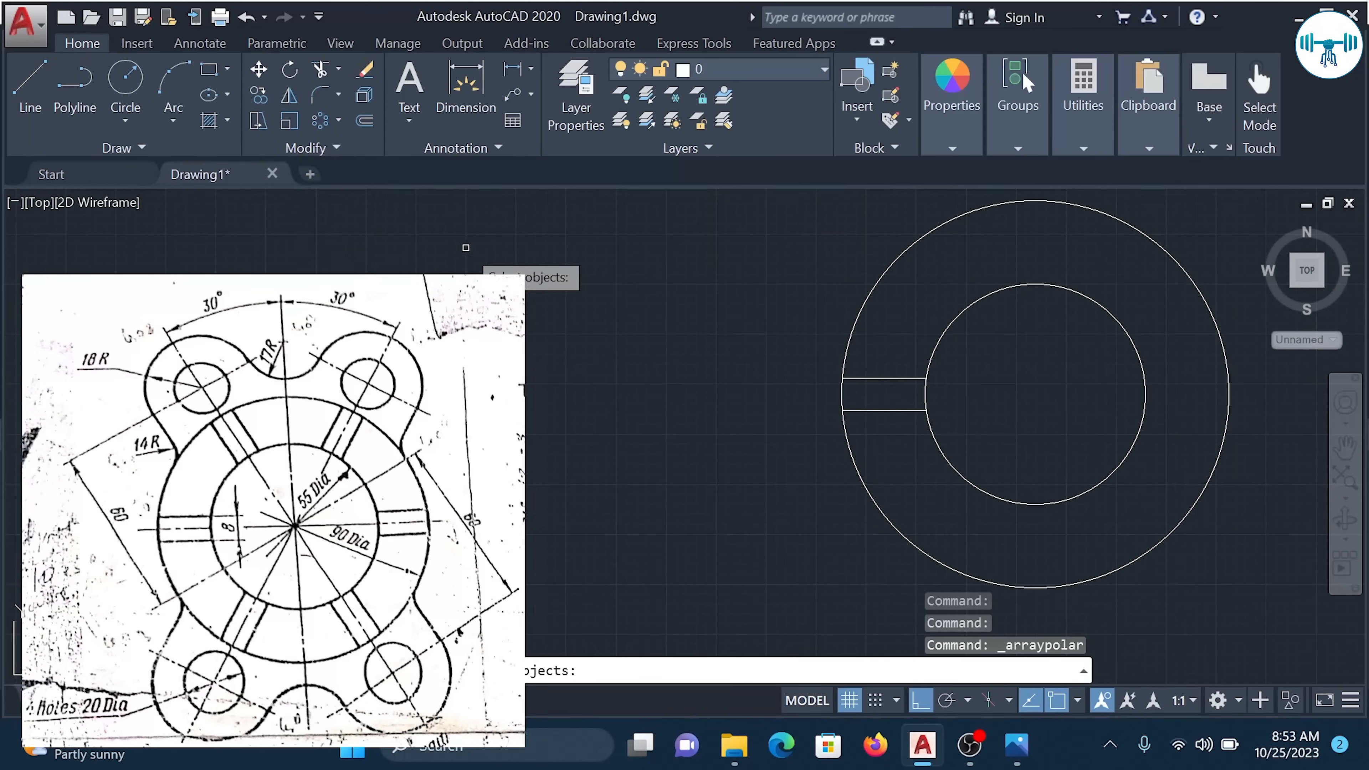
{"action": "left_click", "coordinate": [895, 431]}
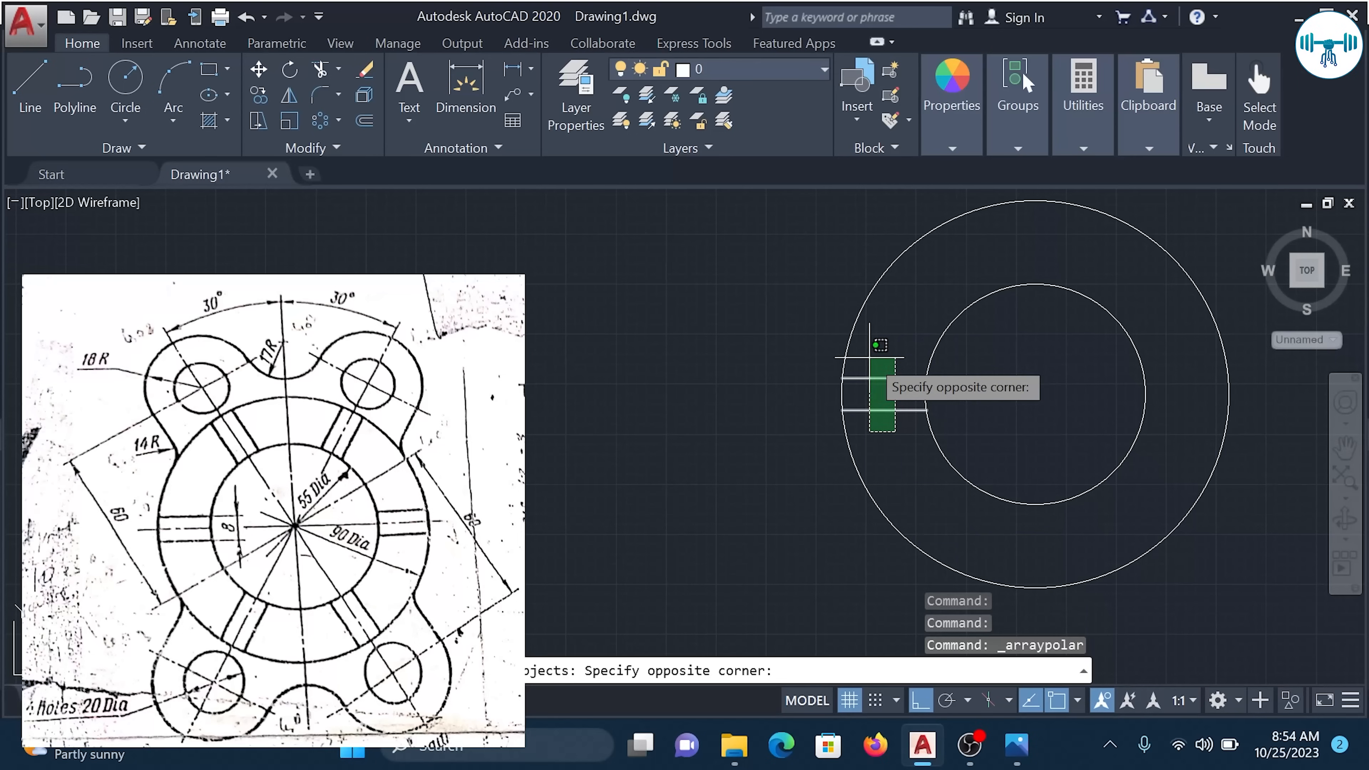
{"action": "left_click", "coordinate": [869, 357]}
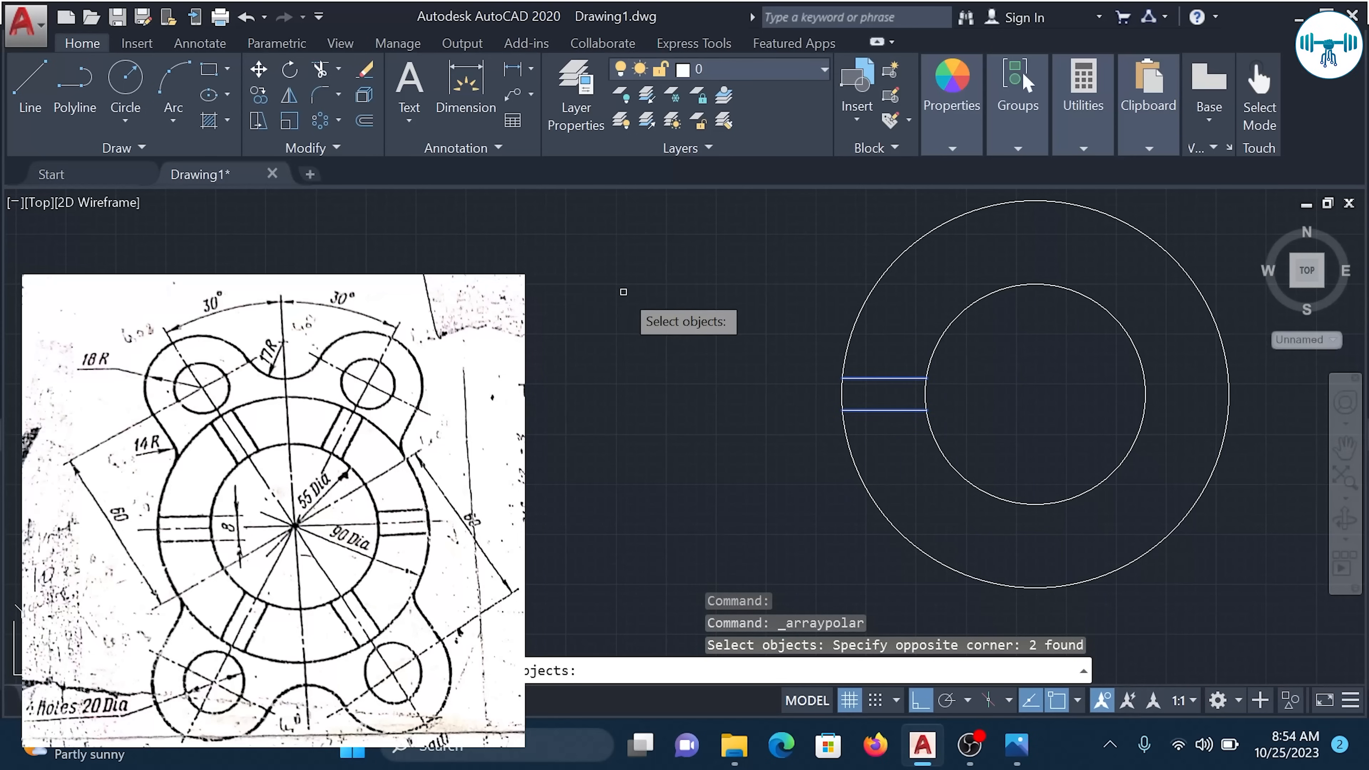
{"action": "key", "text": "Return"}
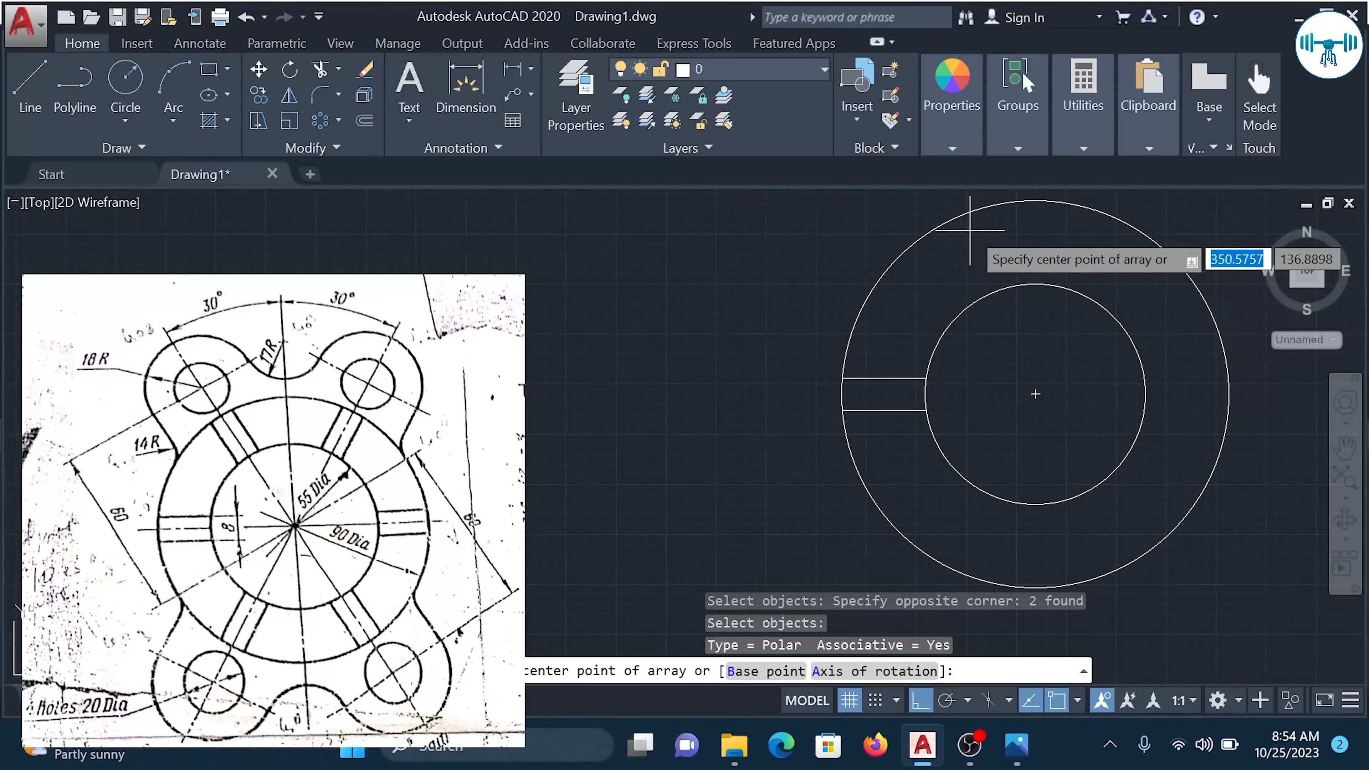
{"action": "left_click", "coordinate": [1036, 394]}
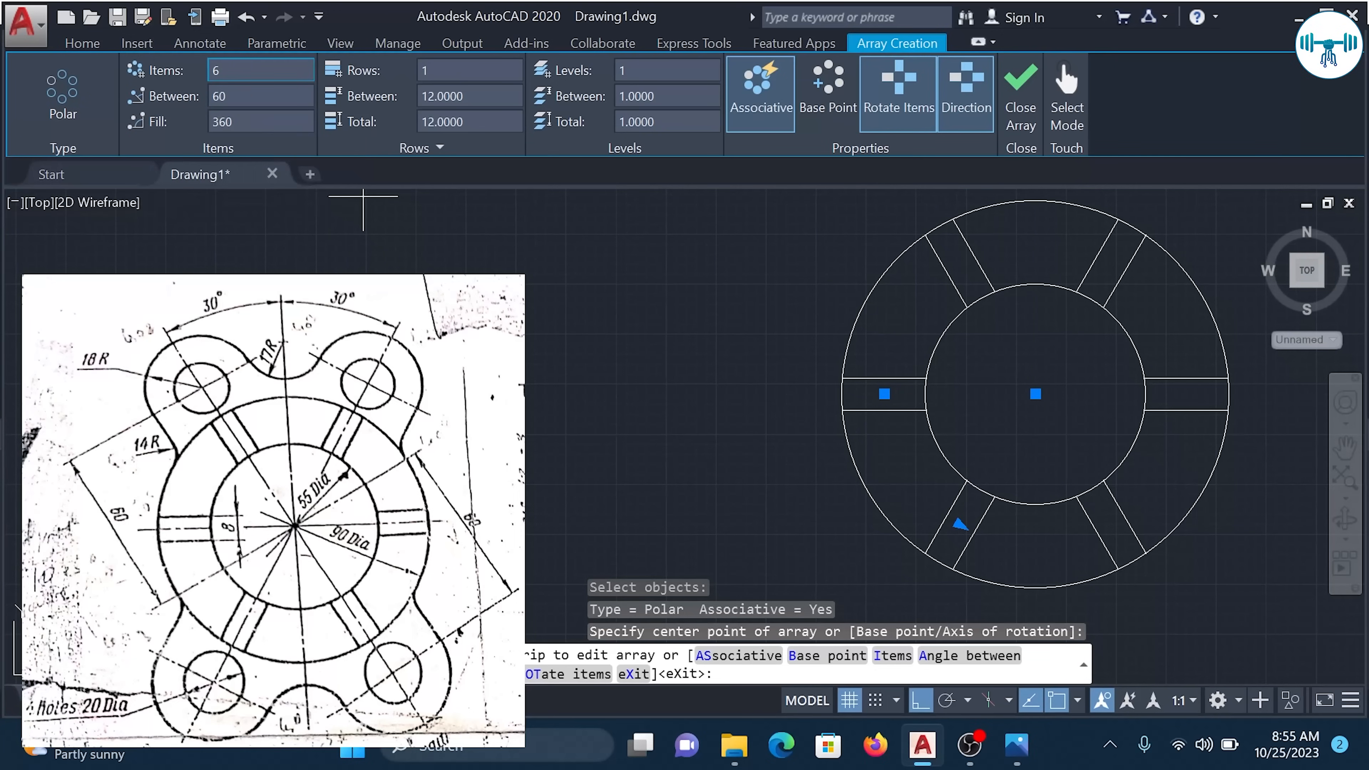
Set the polar array's number of items to 8.
{"action": "left_click", "coordinate": [200, 72]}
{"action": "type", "text": "8"}
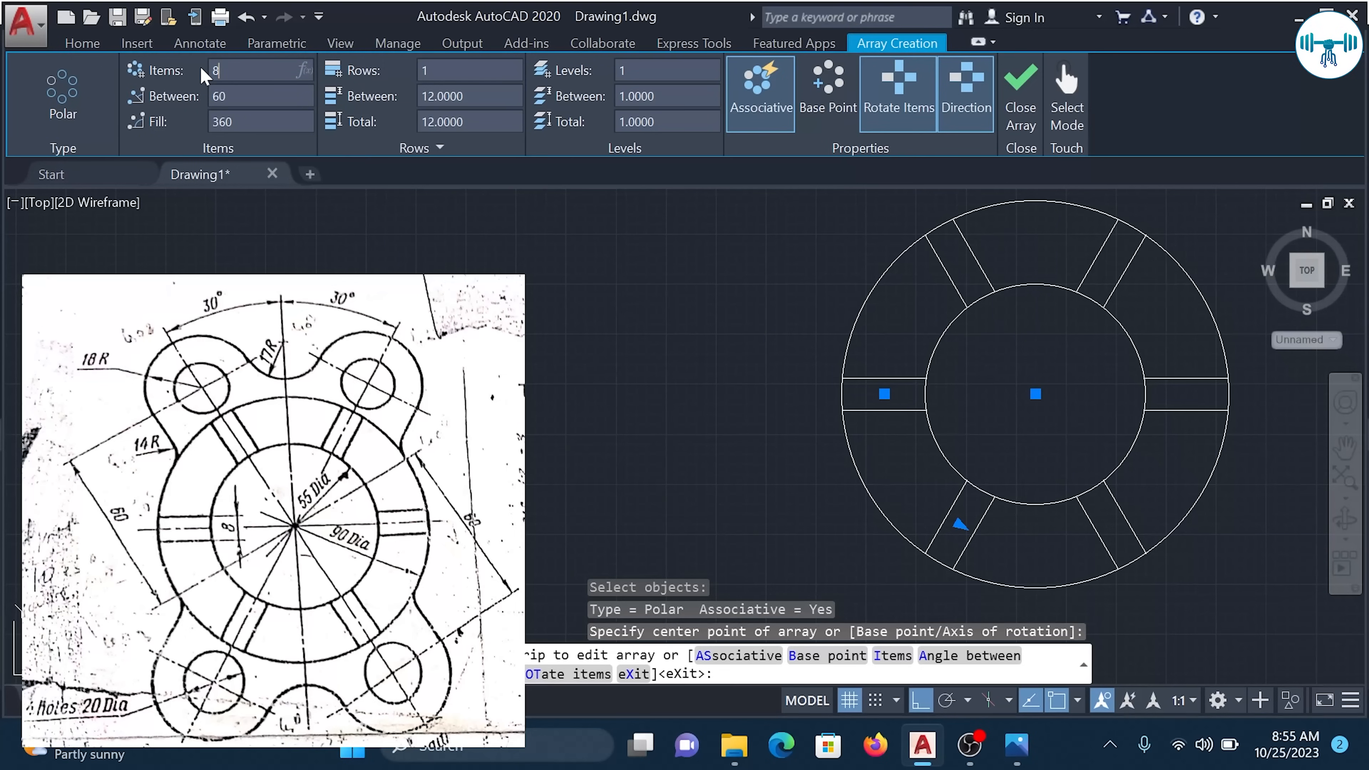
{"action": "key", "text": "Return"}
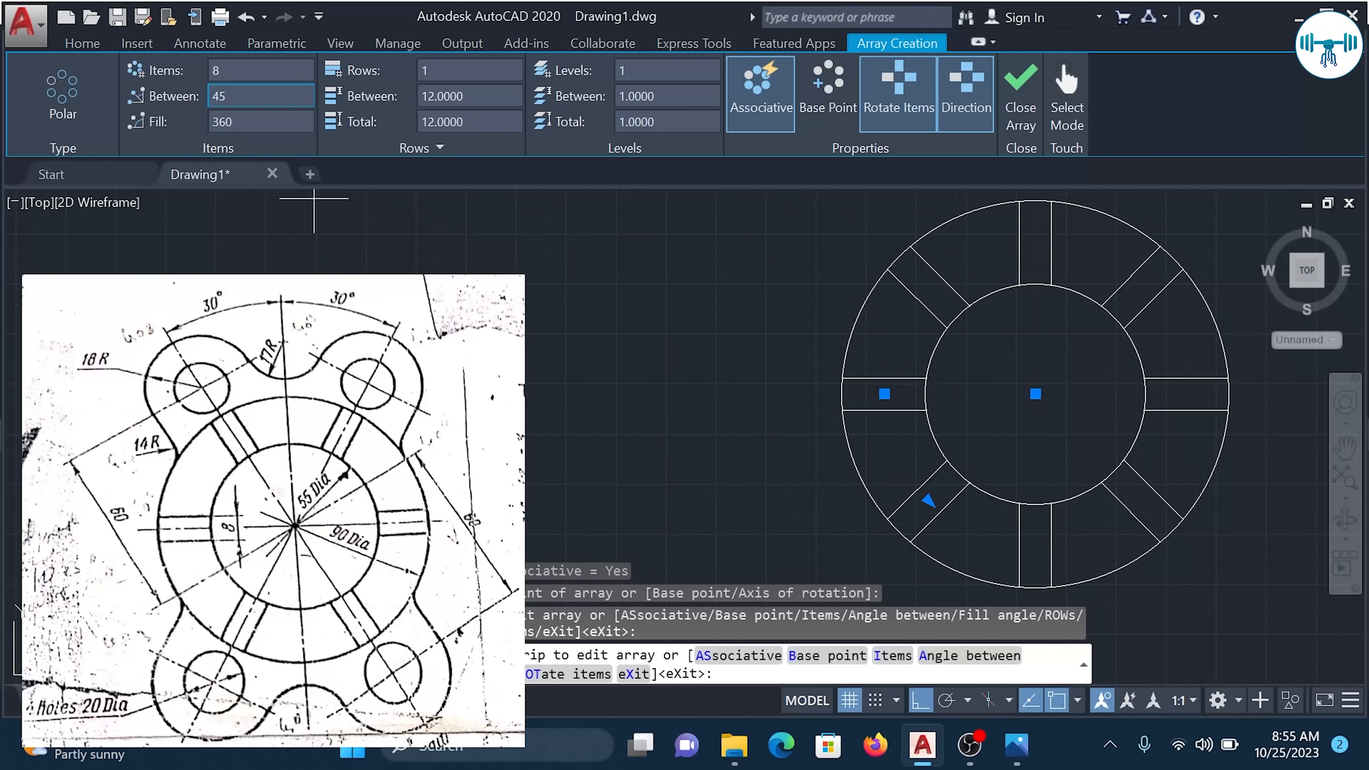
Set the polar array of slot lines to 6 items over the full circle and finish the array.
{"action": "left_click", "coordinate": [211, 79]}
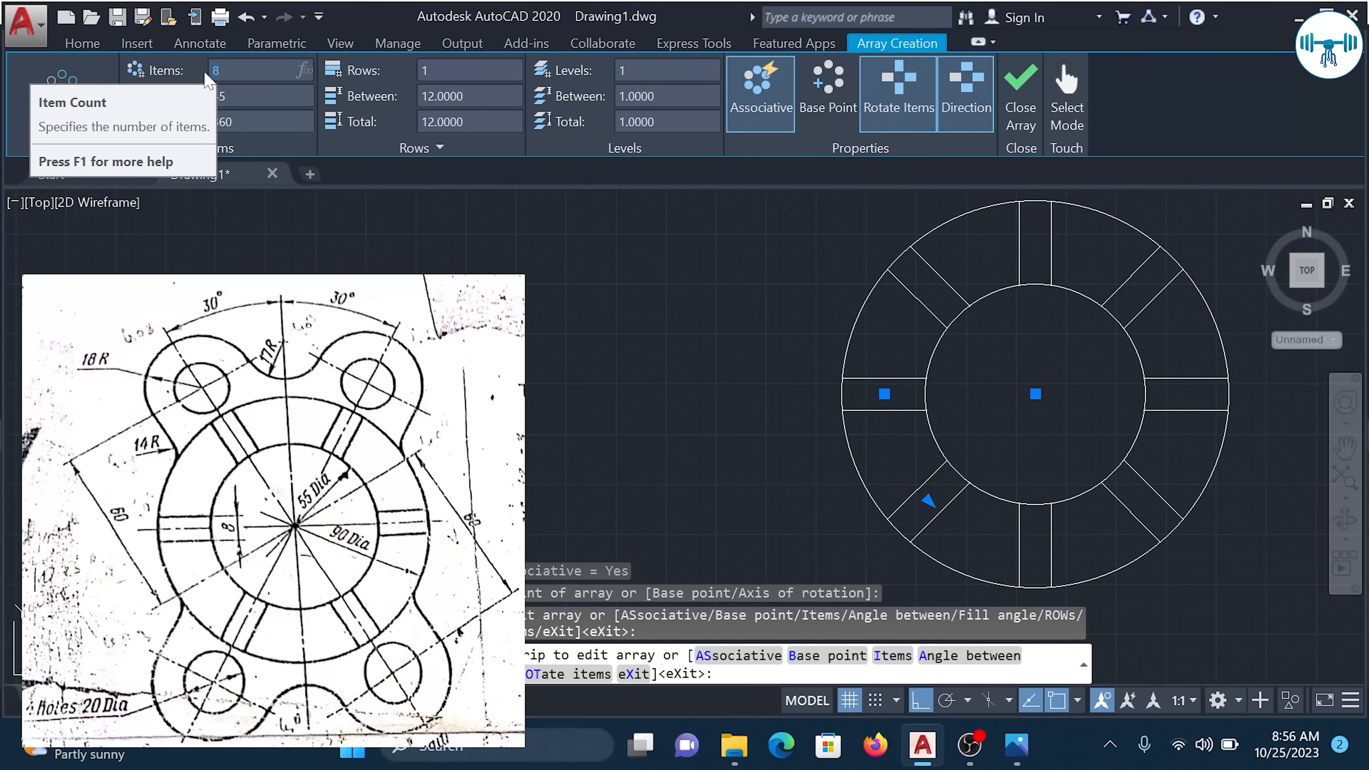
{"action": "type", "text": "6"}
{"action": "key", "text": "Return"}
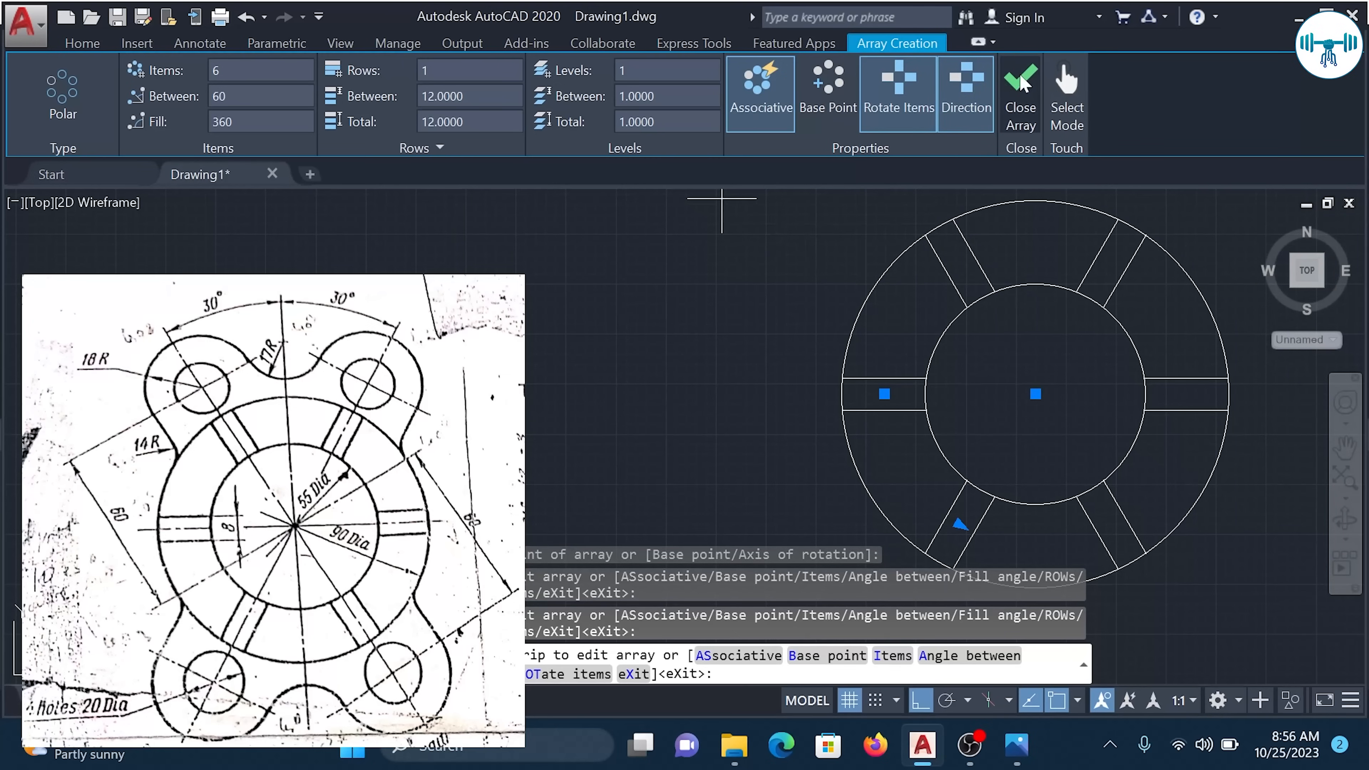
{"action": "left_click", "coordinate": [1010, 84]}
Draw a construction line at an angle of 60 degrees through the common centre of the circles.
{"action": "scroll", "coordinate": [1042, 335], "scroll_direction": "down", "scroll_amount": 5}
{"action": "scroll", "coordinate": [1045, 327], "scroll_direction": "up", "scroll_amount": 3}
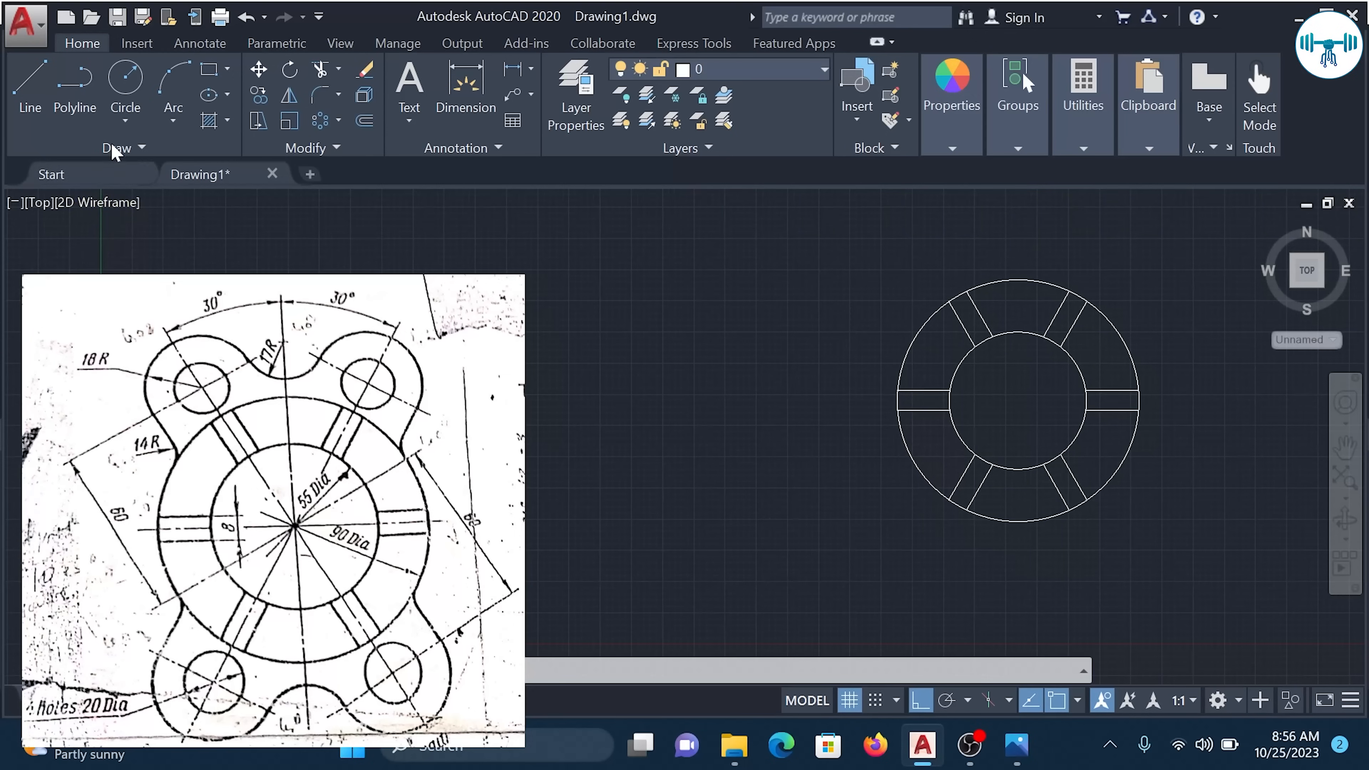
{"action": "left_click", "coordinate": [146, 150]}
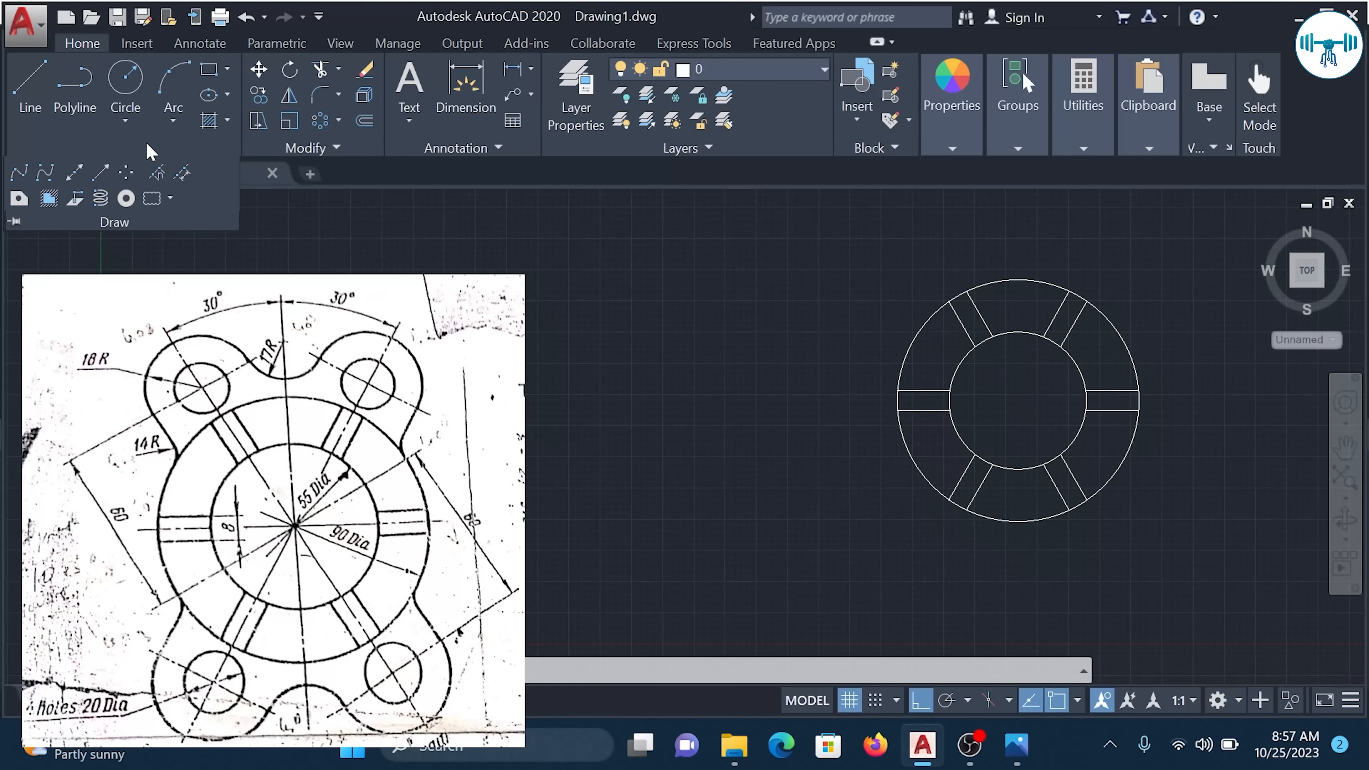
{"action": "left_click", "coordinate": [78, 175]}
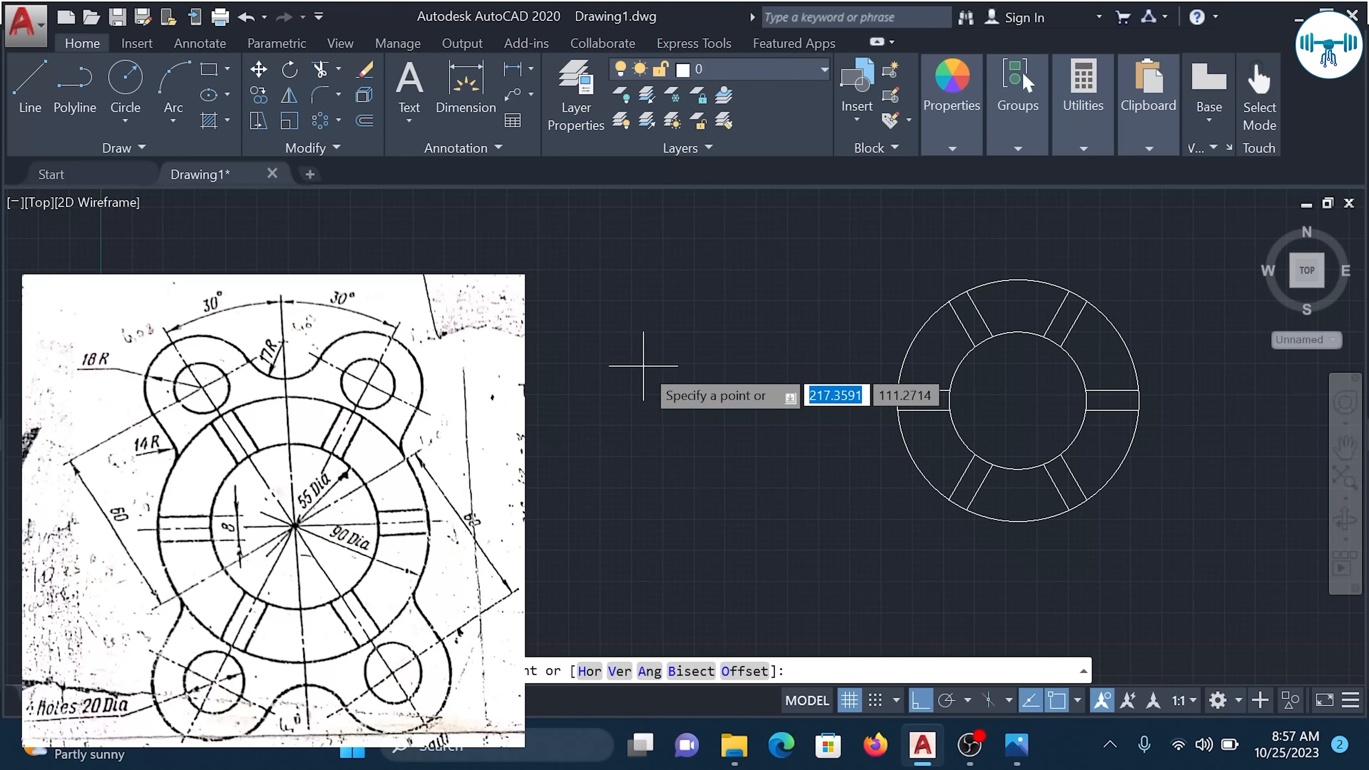
{"action": "type", "text": "A"}
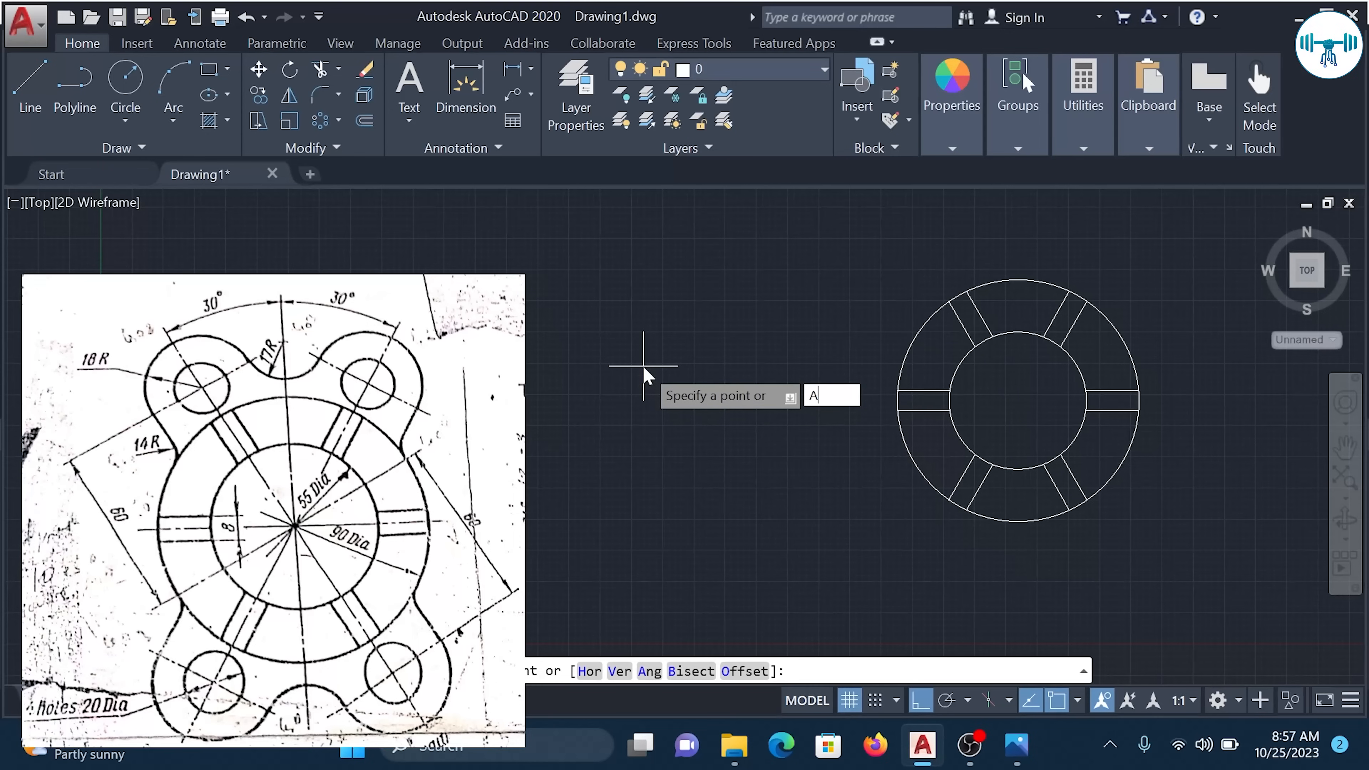
{"action": "key", "text": "Return"}
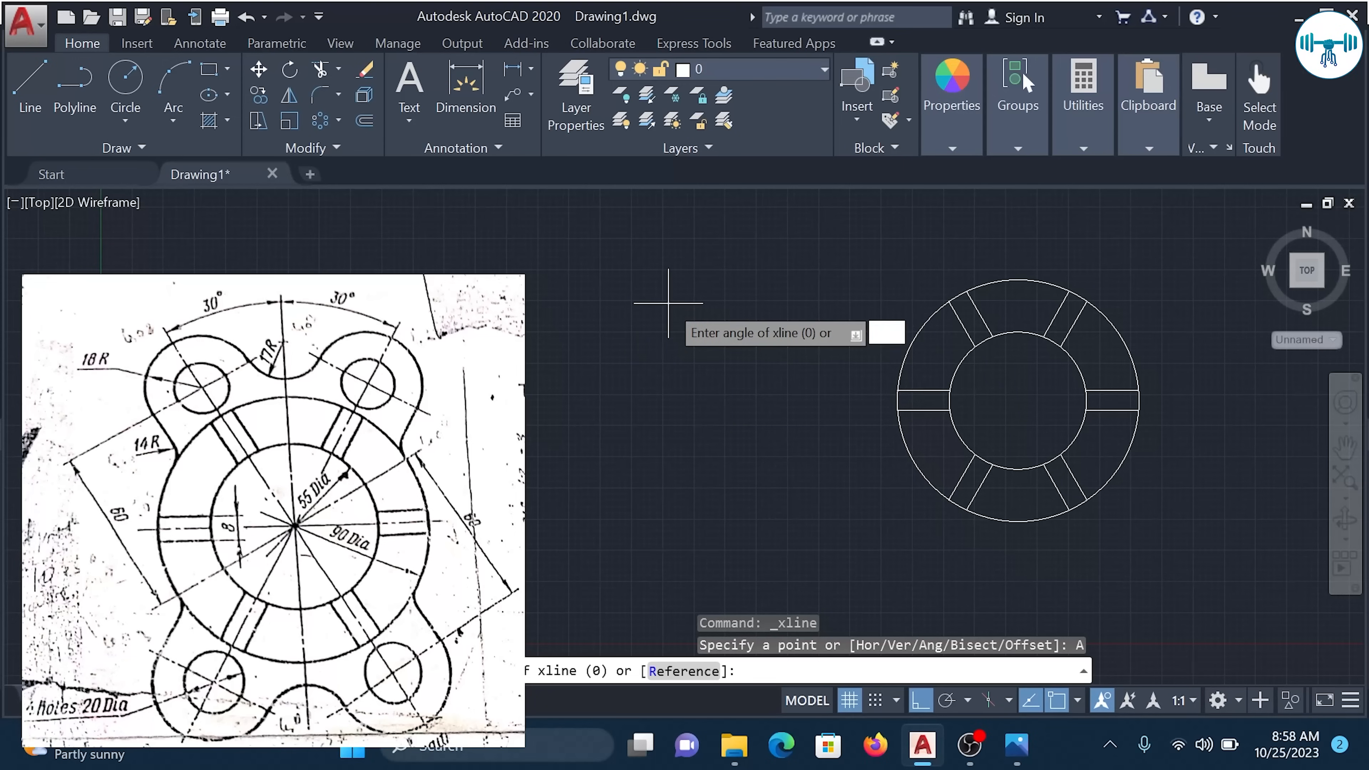
{"action": "type", "text": "60"}
{"action": "key", "text": "Return"}
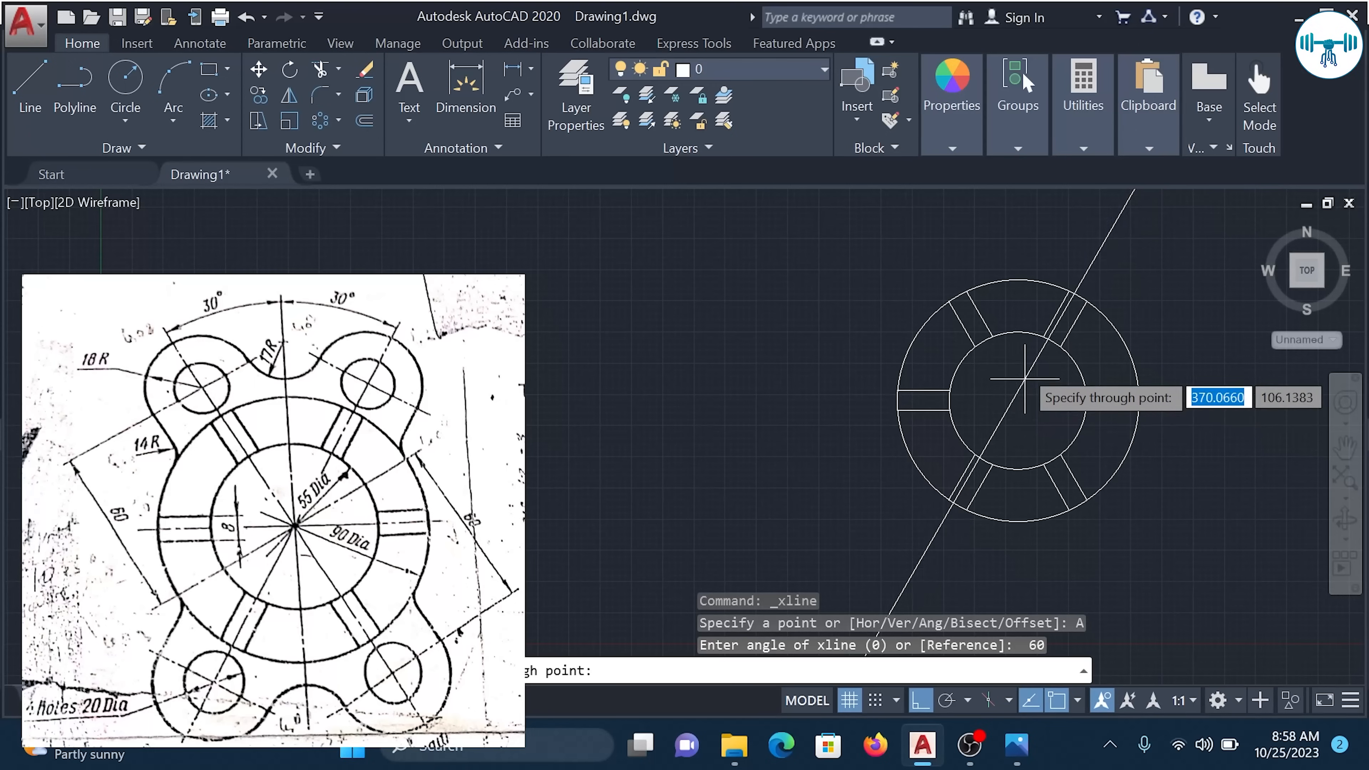
{"action": "left_click", "coordinate": [1018, 400]}
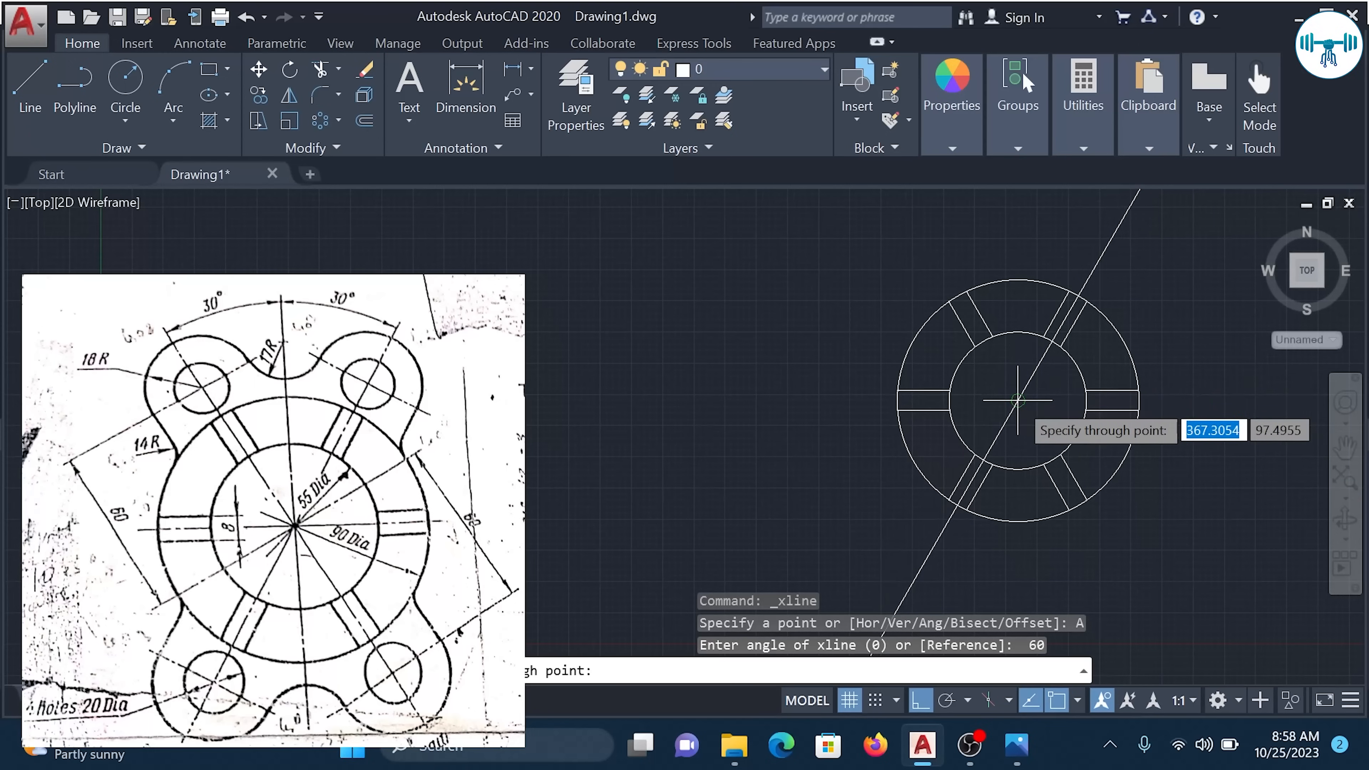
{"action": "left_click", "coordinate": [1017, 400]}
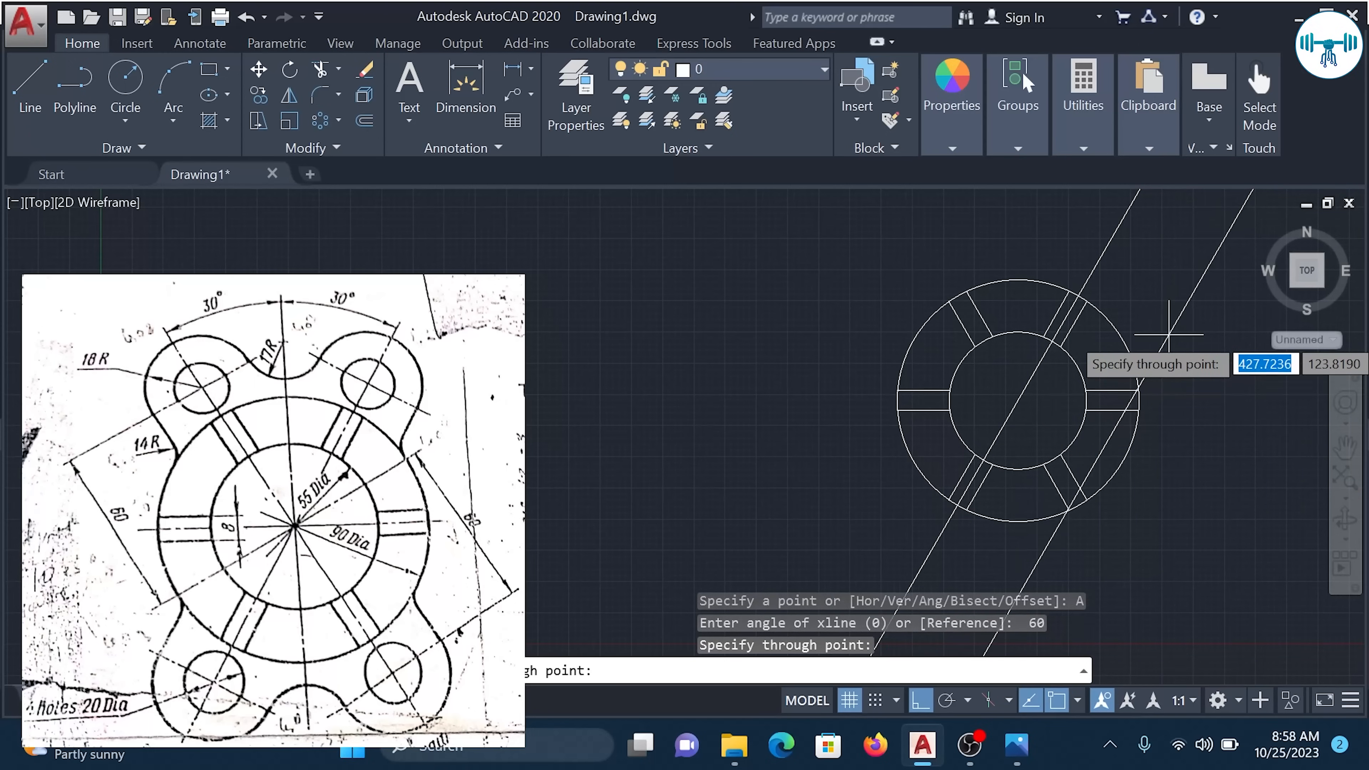
{"action": "scroll", "coordinate": [1111, 384], "scroll_direction": "up", "scroll_amount": 4}
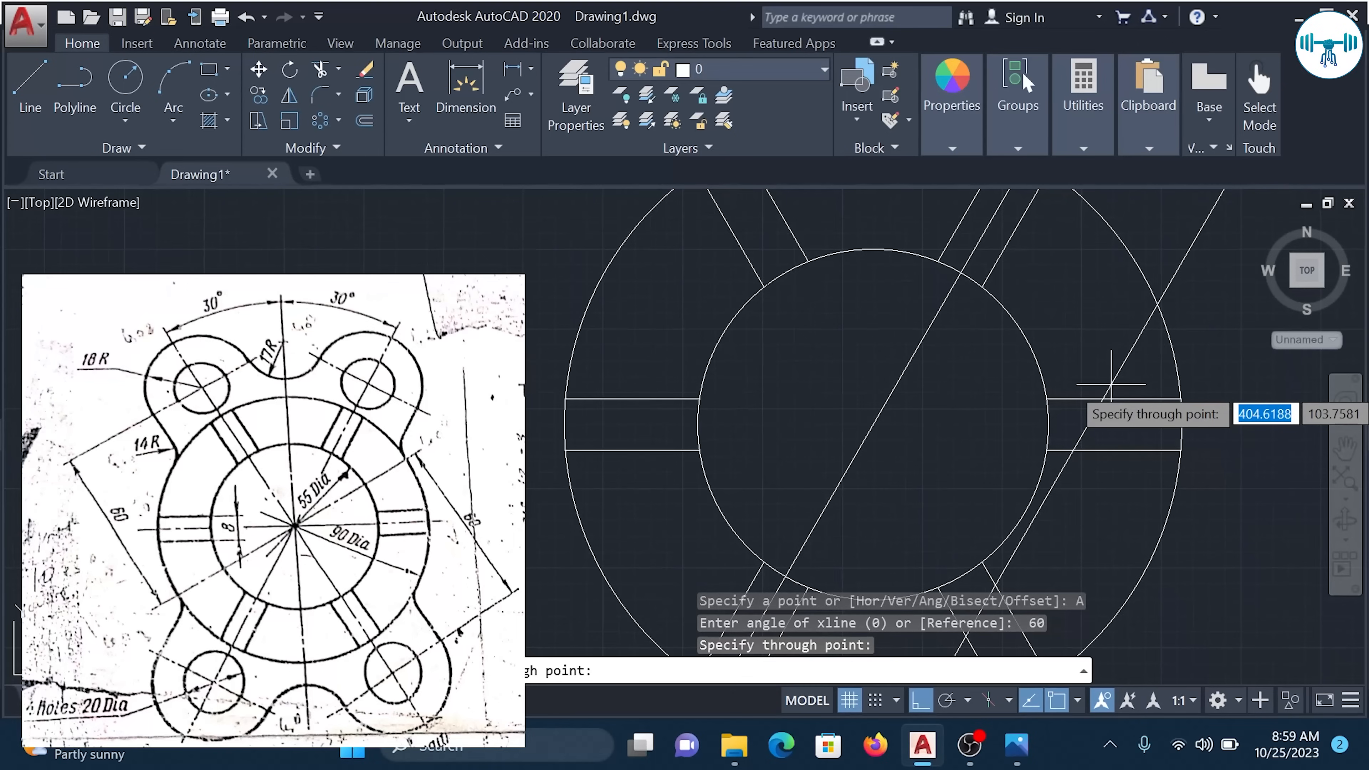
{"action": "scroll", "coordinate": [1111, 384], "scroll_direction": "up", "scroll_amount": 2}
{"action": "scroll", "coordinate": [1110, 384], "scroll_direction": "up", "scroll_amount": 4}
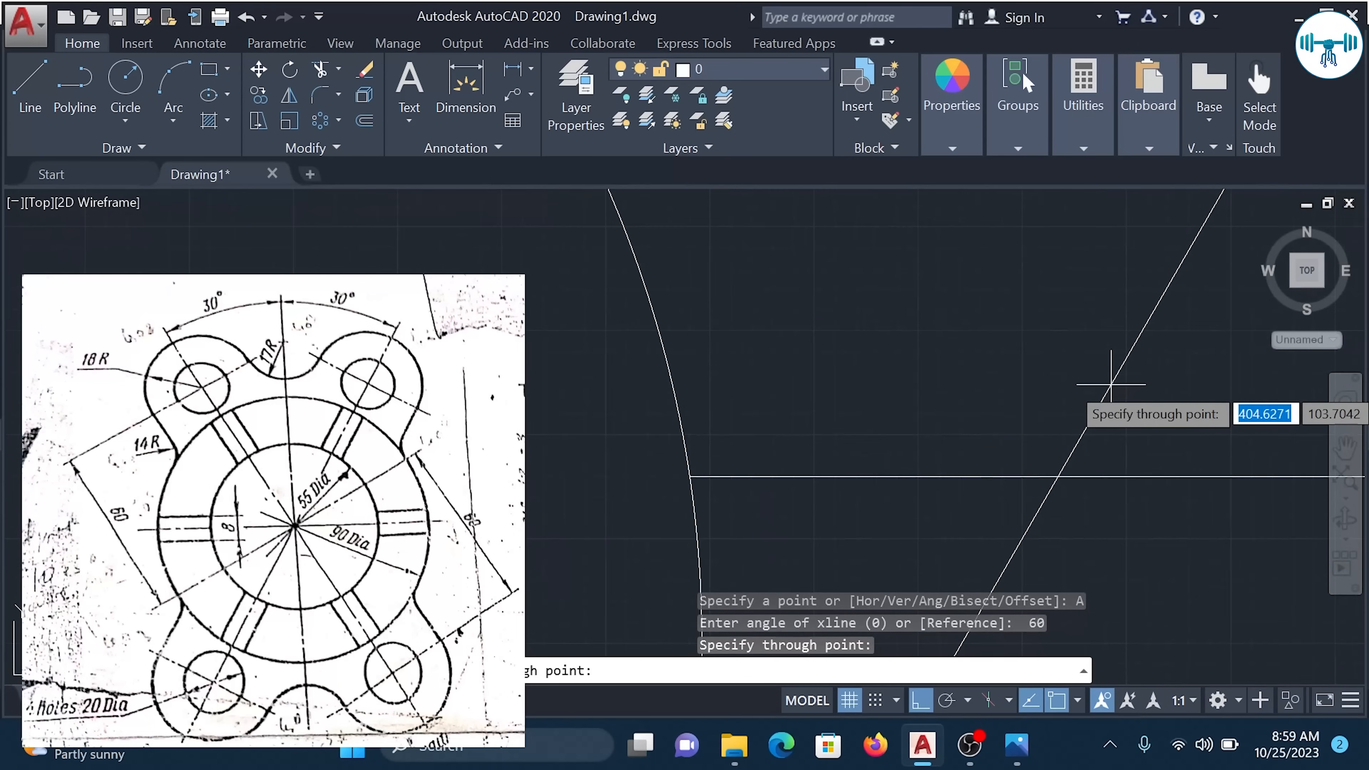
{"action": "scroll", "coordinate": [1111, 384], "scroll_direction": "down", "scroll_amount": 3}
{"action": "scroll", "coordinate": [538, 421], "scroll_direction": "down", "scroll_amount": 8}
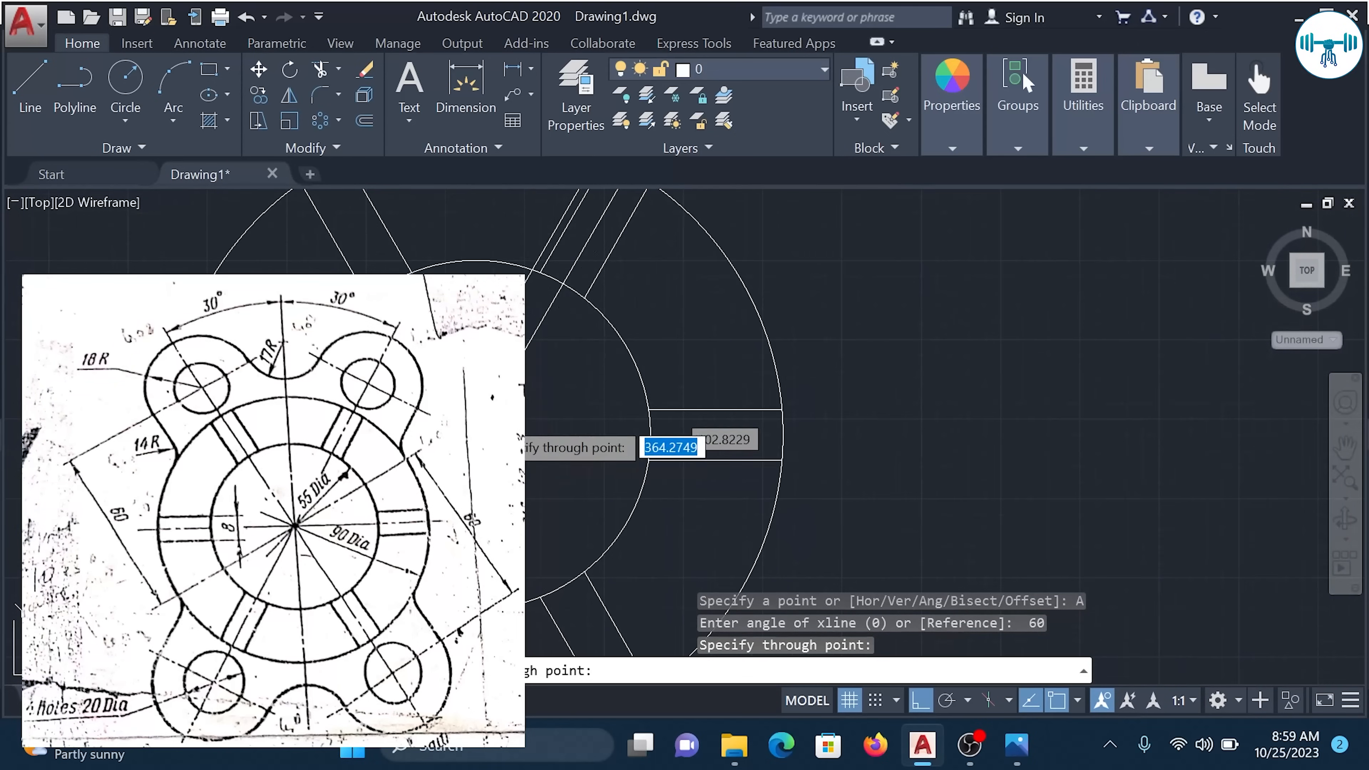
{"action": "middle_click_drag", "start_coordinate": [576, 426], "coordinate": [789, 449]}
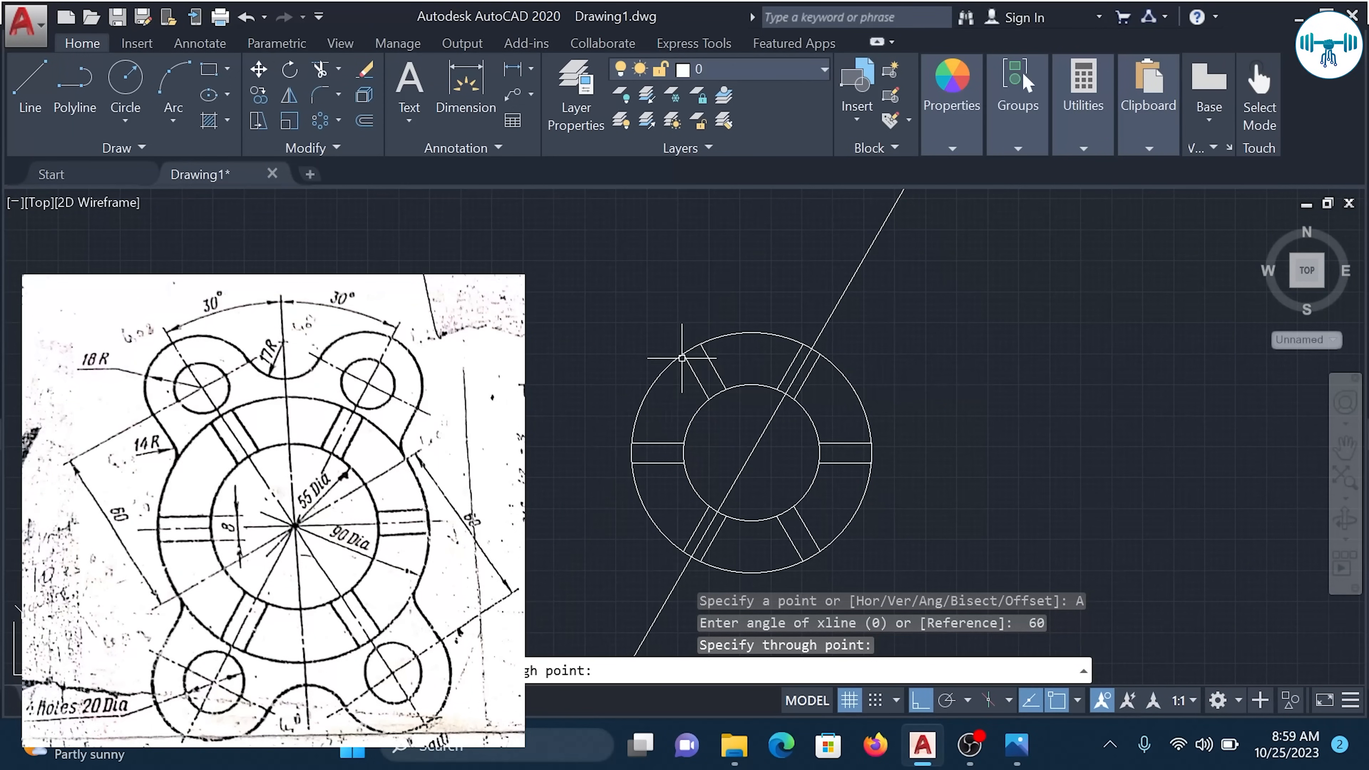
{"action": "key", "text": "Escape"}
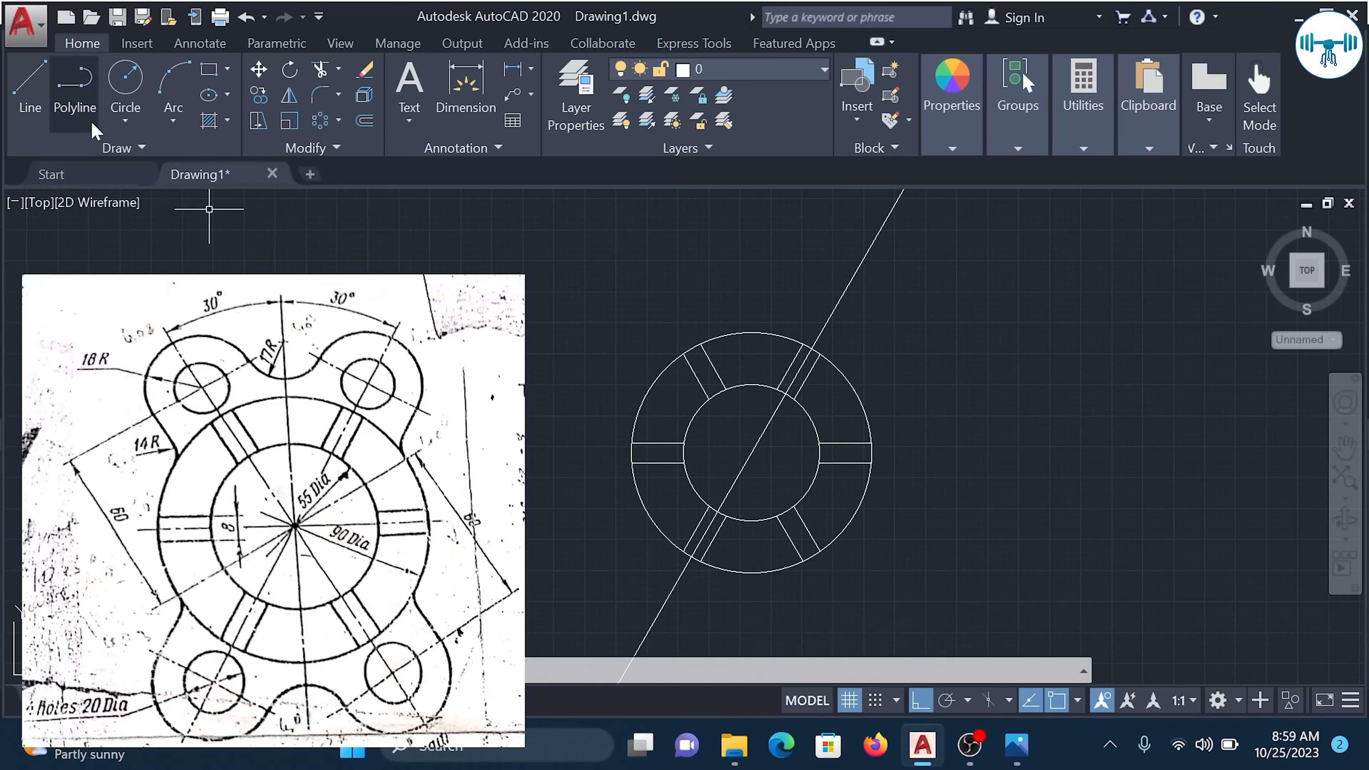
Draw a construction line at an angle of -60 degrees through the common centre of the circles.
{"action": "left_click", "coordinate": [124, 149]}
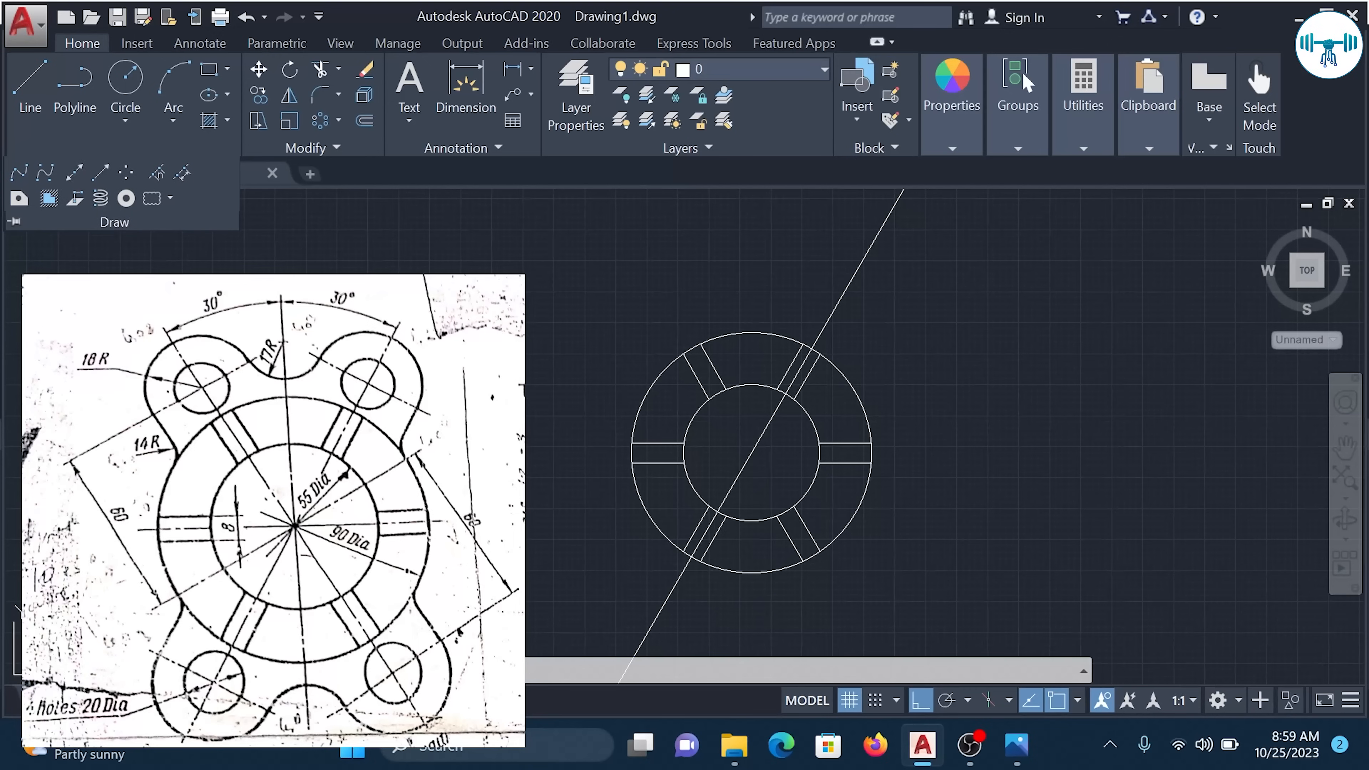
{"action": "left_click", "coordinate": [74, 173]}
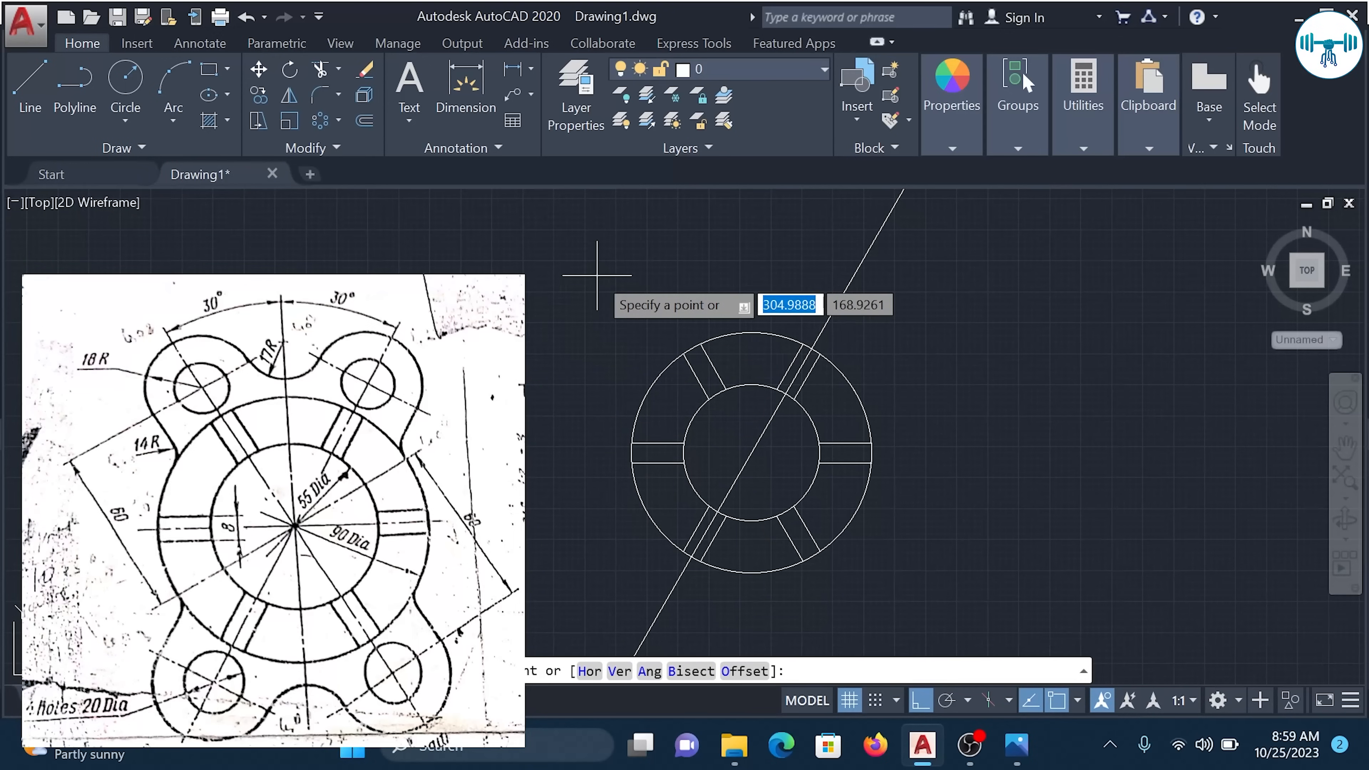
{"action": "type", "text": "A"}
{"action": "key", "text": "Return"}
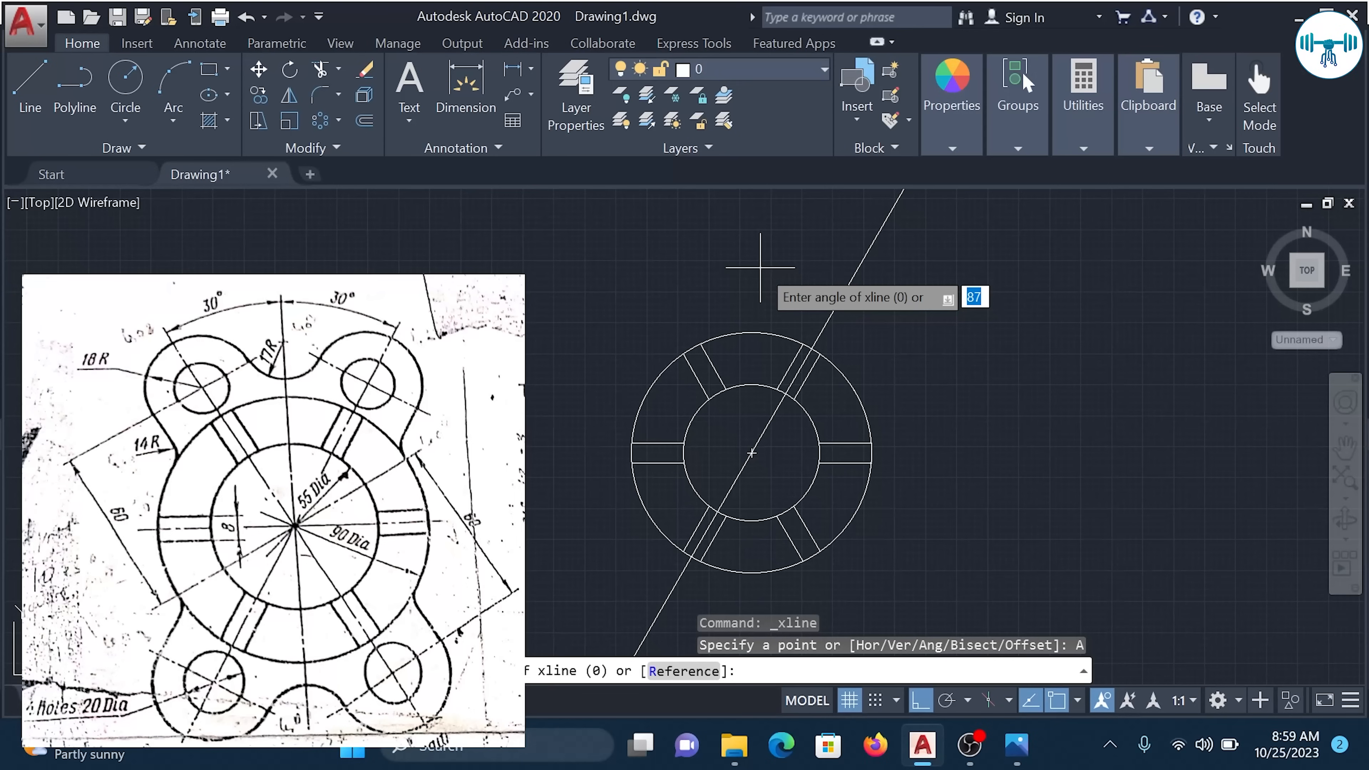
{"action": "type", "text": "-60"}
{"action": "key", "text": "Return"}
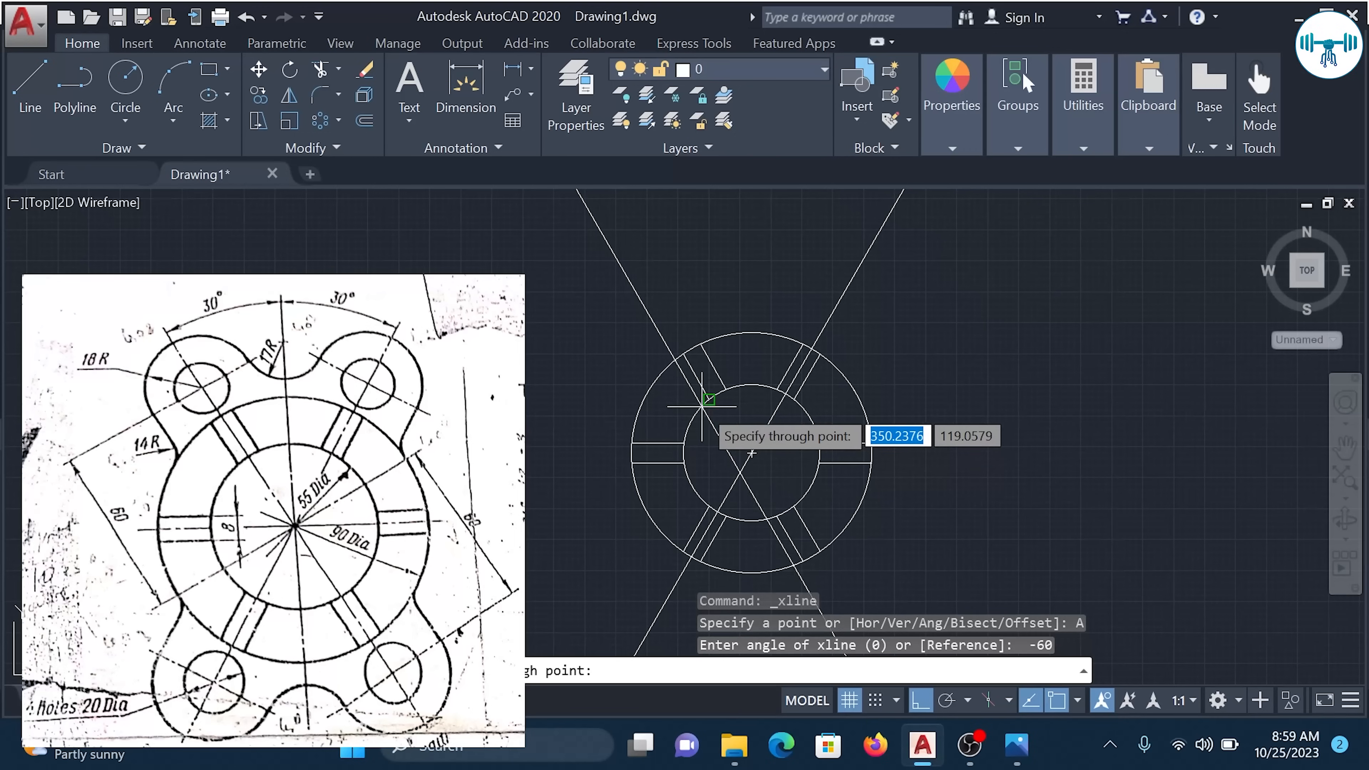
{"action": "left_click", "coordinate": [752, 452]}
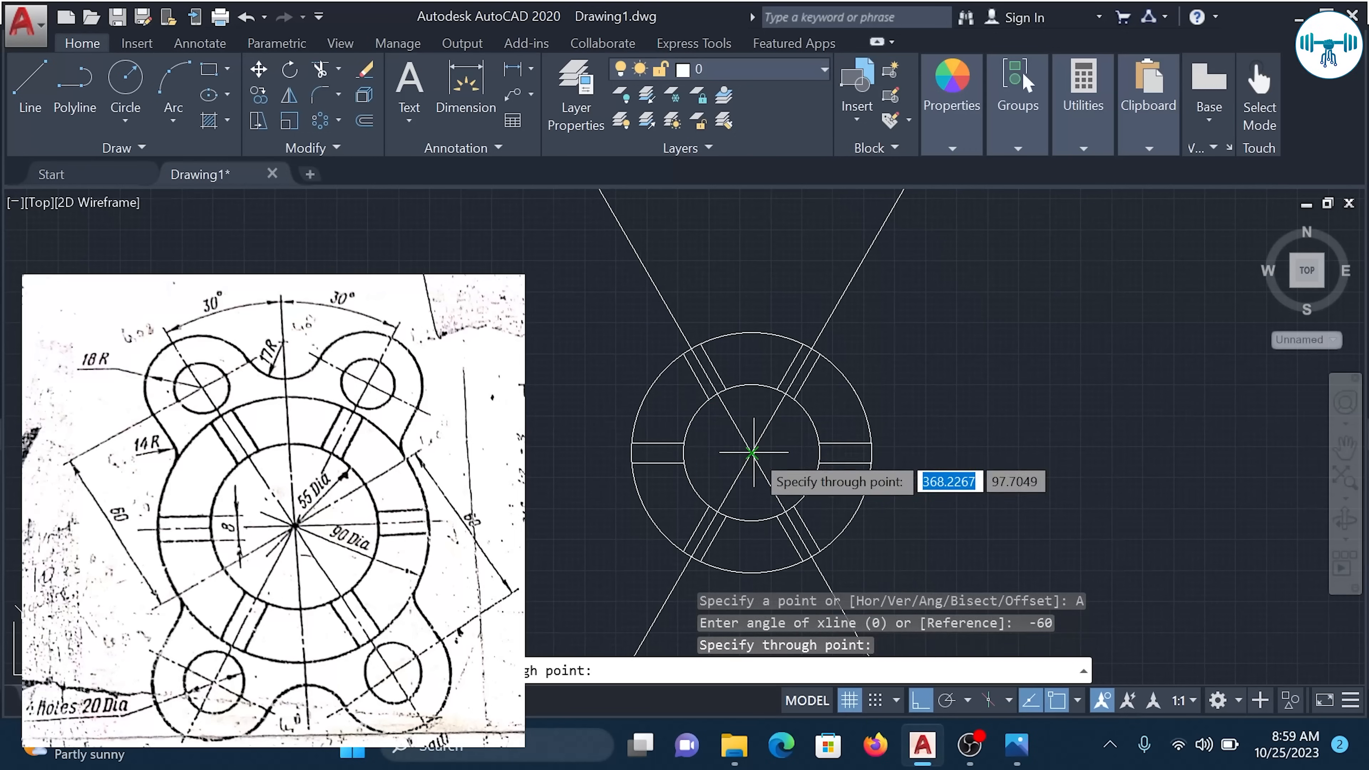
{"action": "key", "text": "Escape"}
{"action": "middle_click_drag", "start_coordinate": [786, 427], "coordinate": [952, 391]}
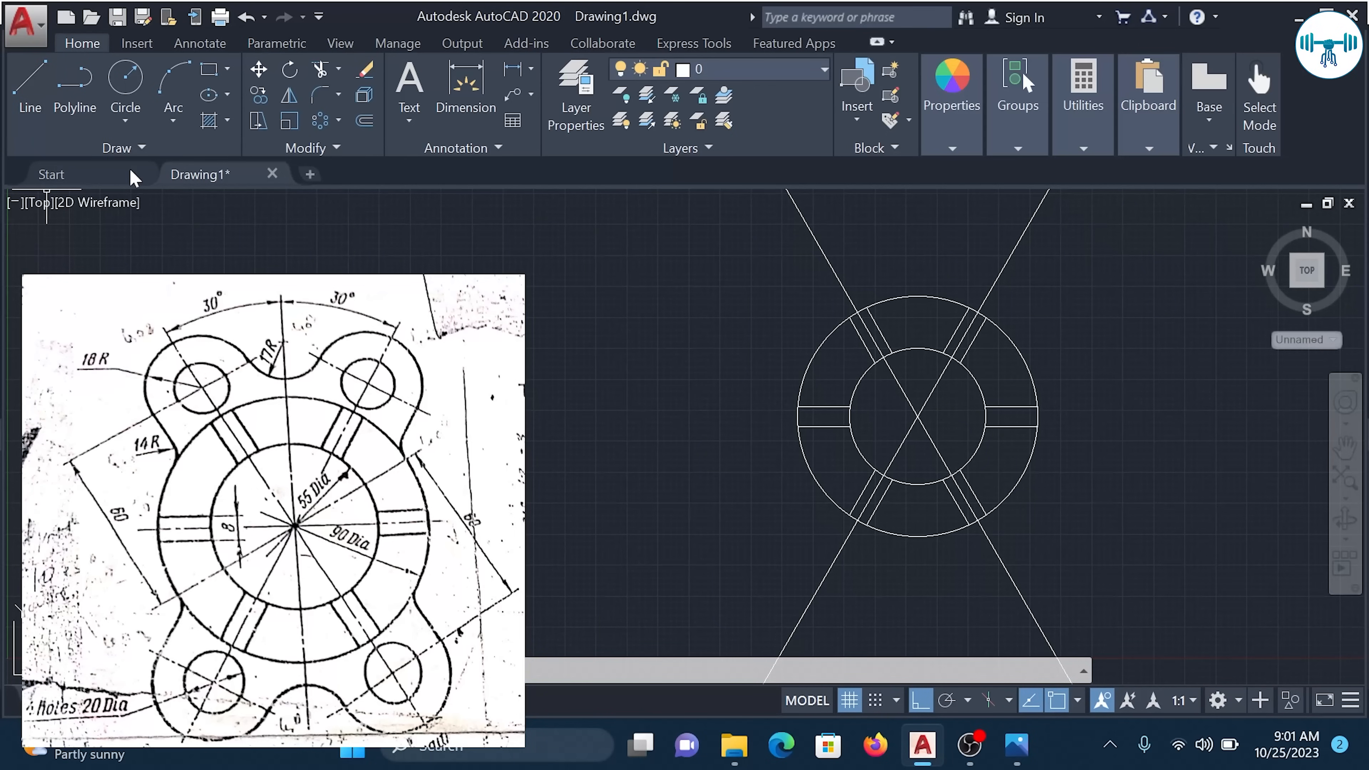
{"action": "left_click", "coordinate": [165, 152]}
{"action": "left_click", "coordinate": [28, 81]}
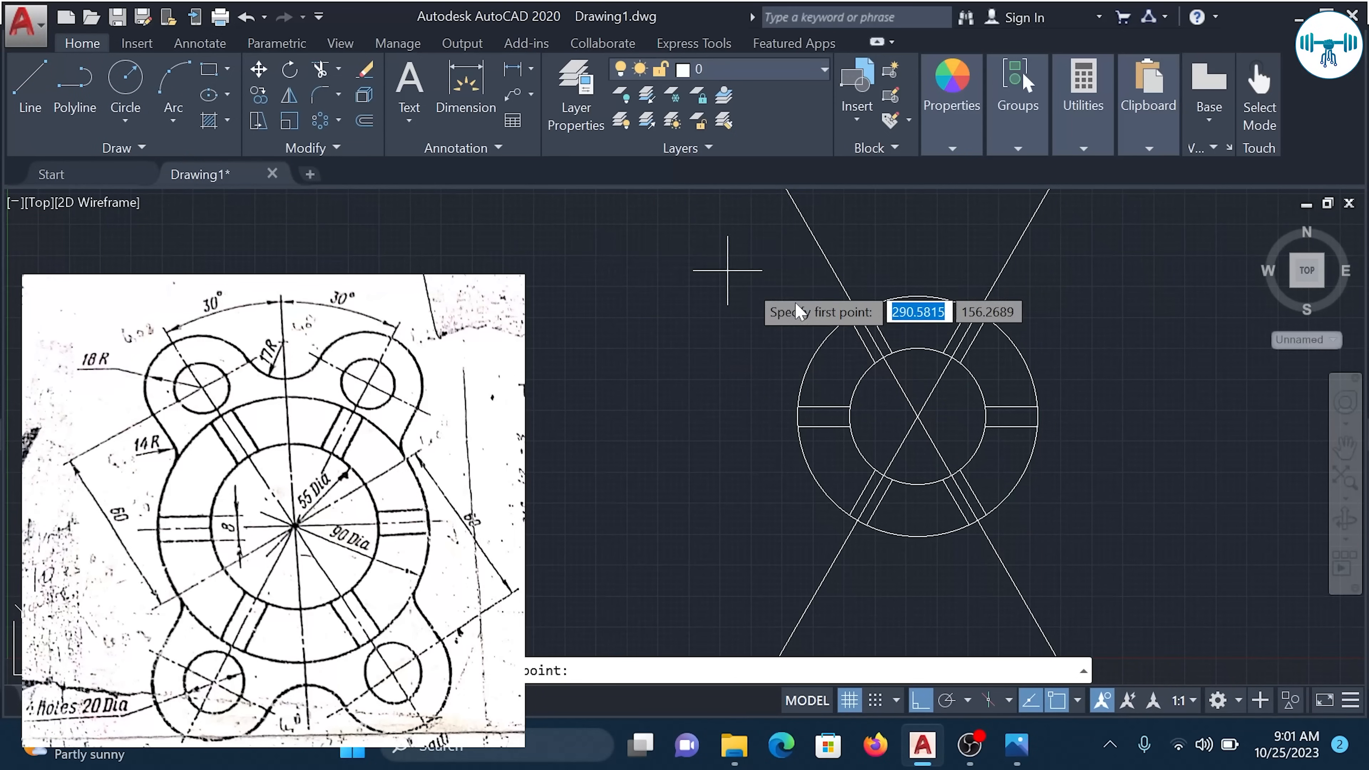
{"action": "left_click", "coordinate": [918, 417]}
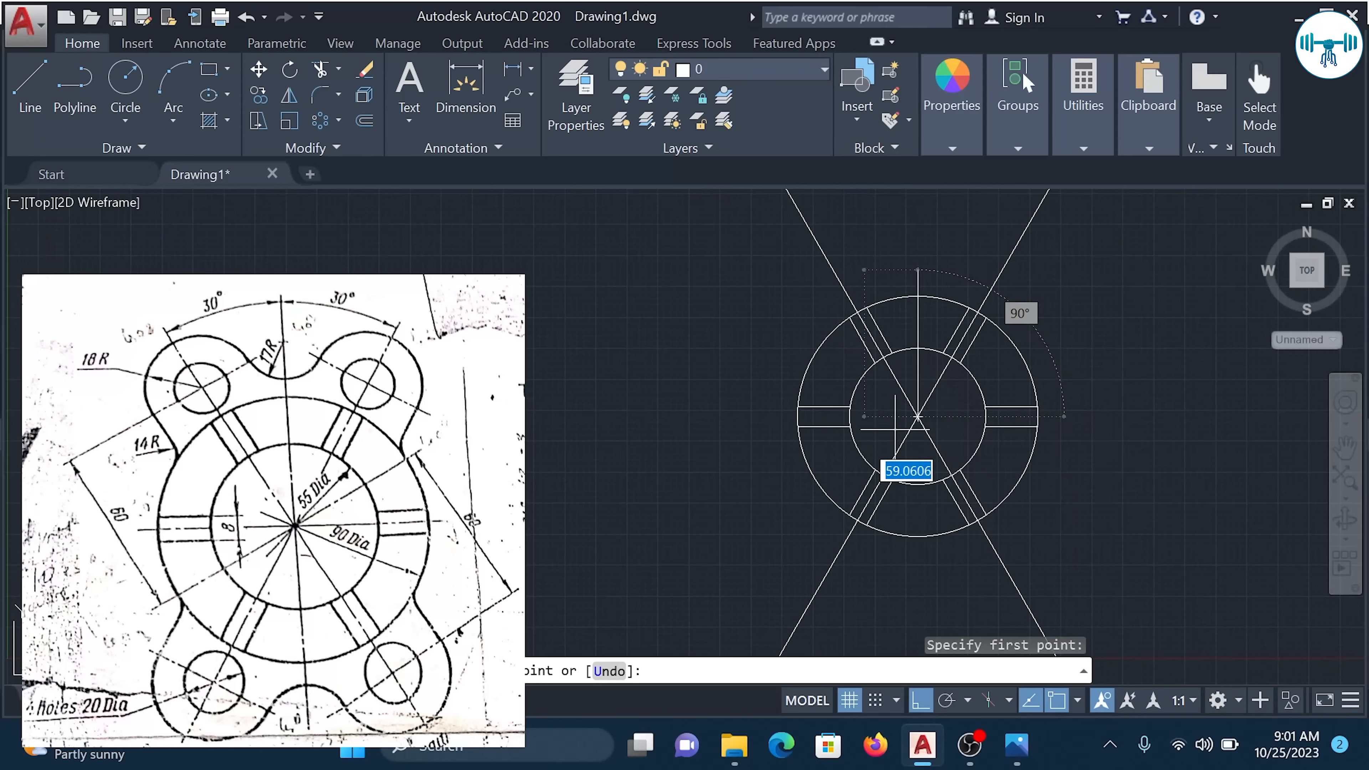
{"action": "left_click", "coordinate": [920, 700]}
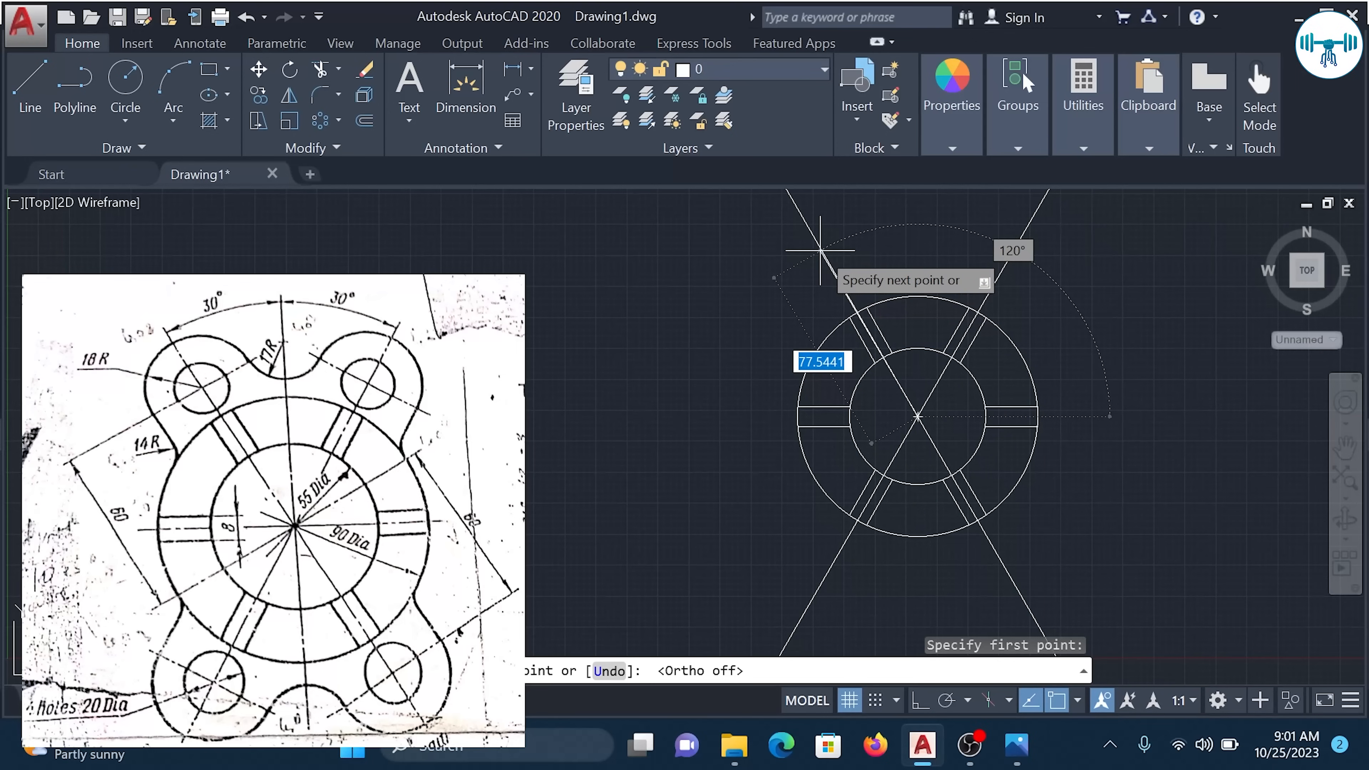
{"action": "key", "text": "Escape"}
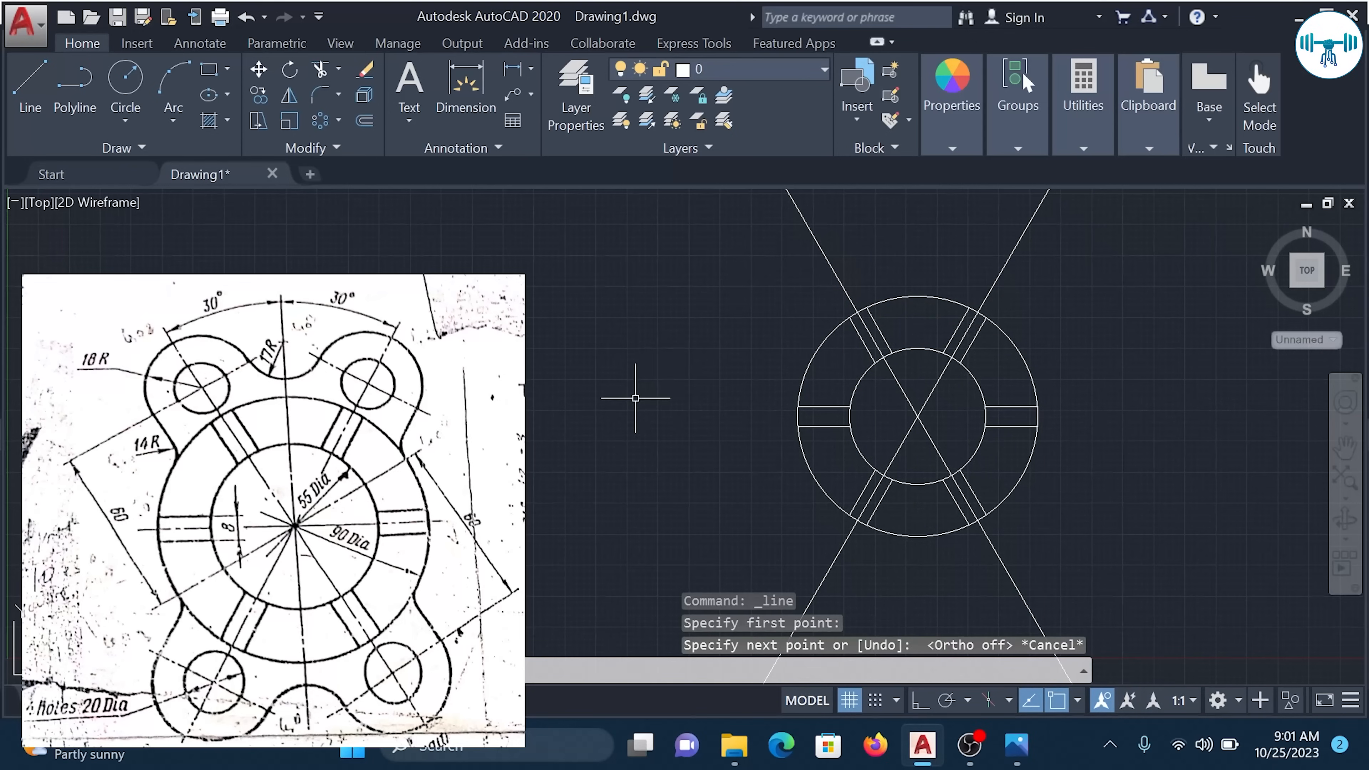
Draw a construction line at an angle of 30 degrees through the common centre of the circles.
{"action": "left_click", "coordinate": [179, 143]}
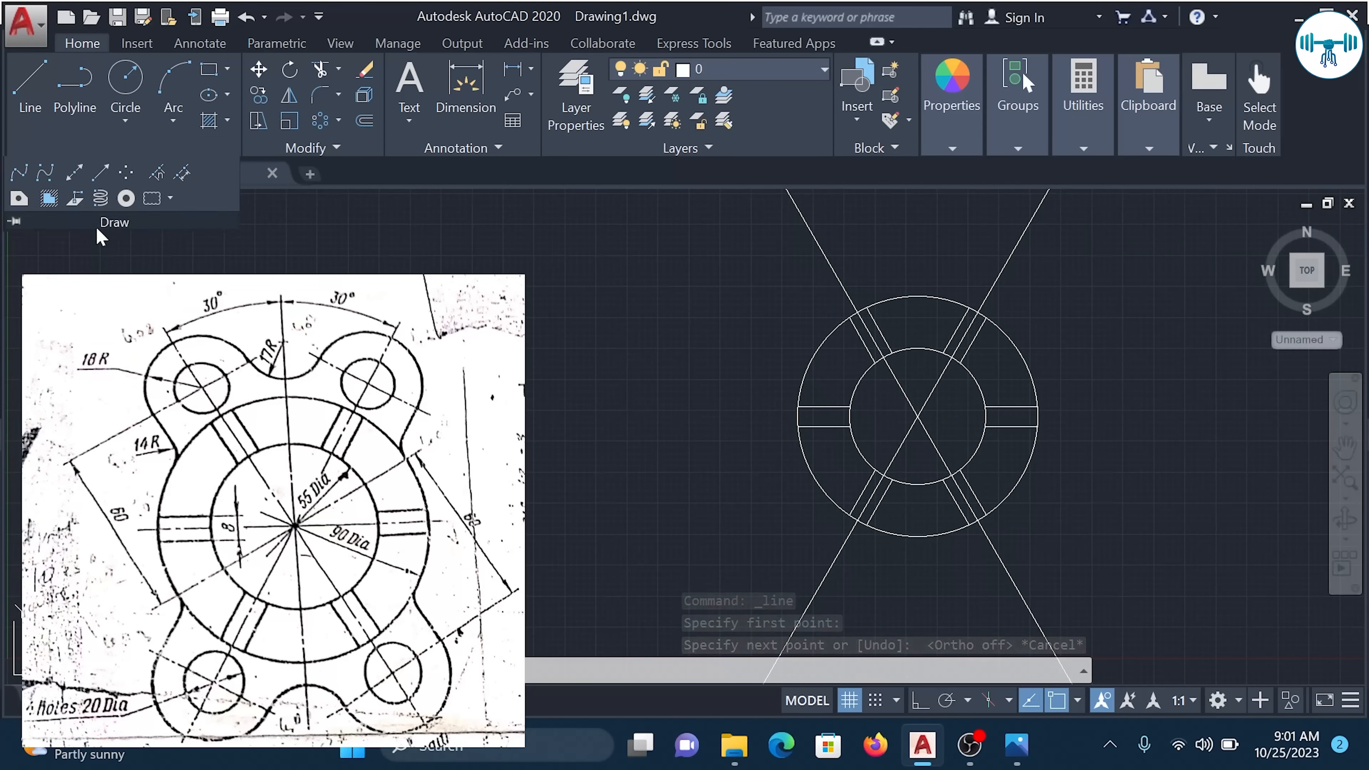
{"action": "left_click", "coordinate": [74, 174]}
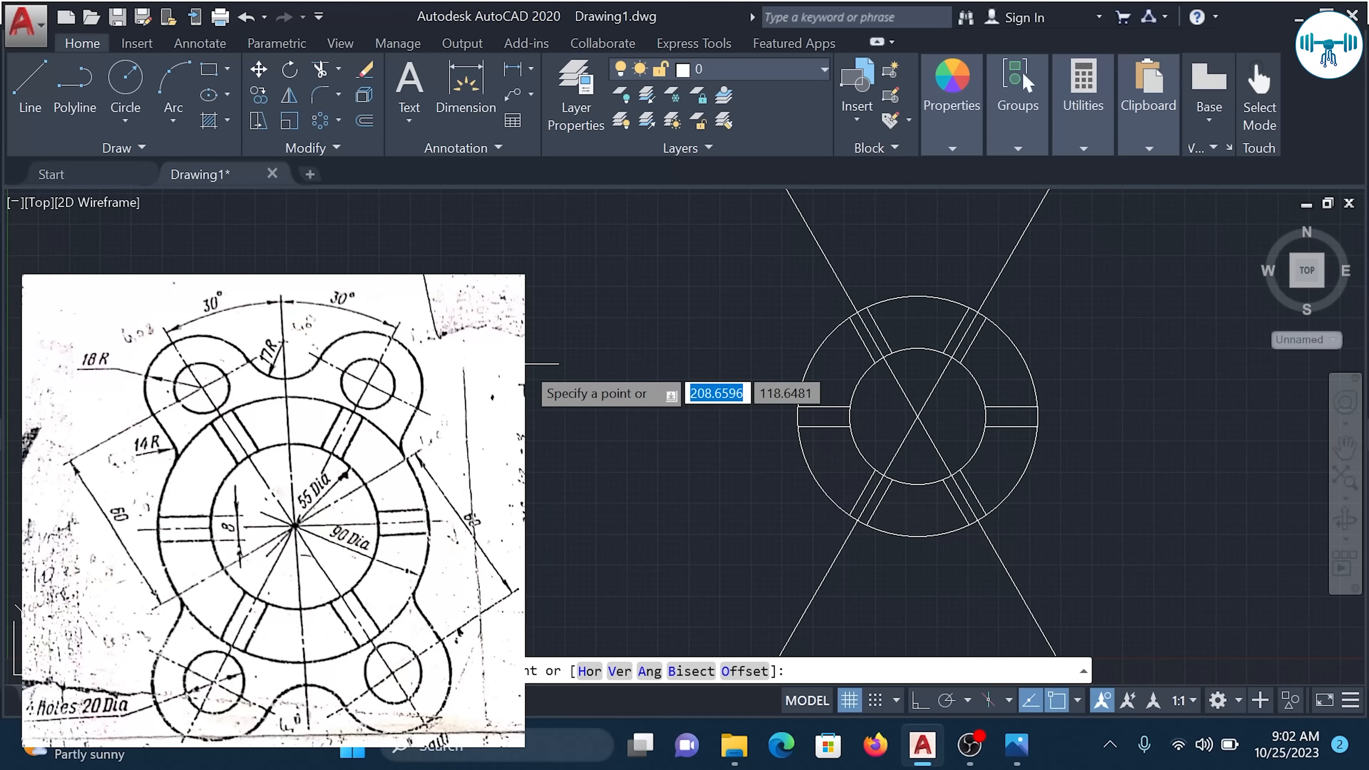
{"action": "type", "text": "A"}
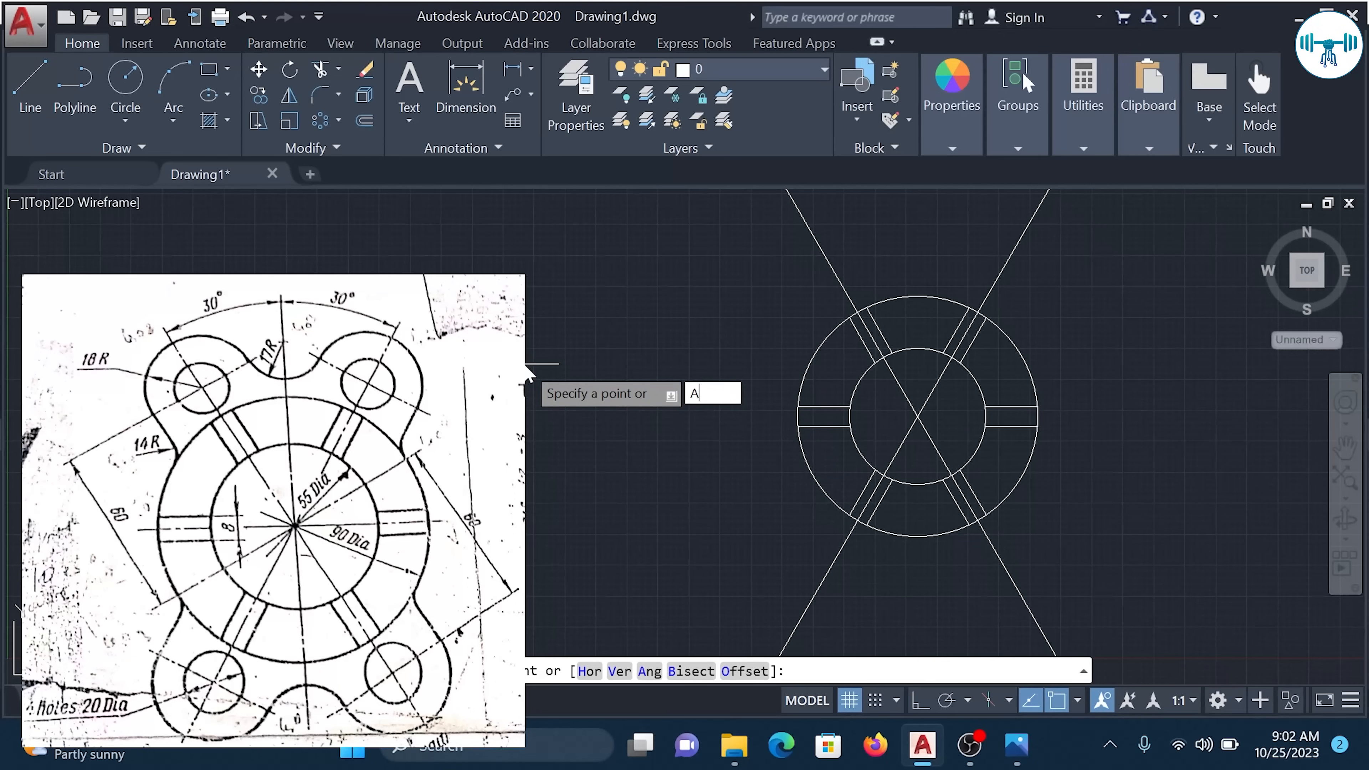
{"action": "key", "text": "Return"}
{"action": "type", "text": "30"}
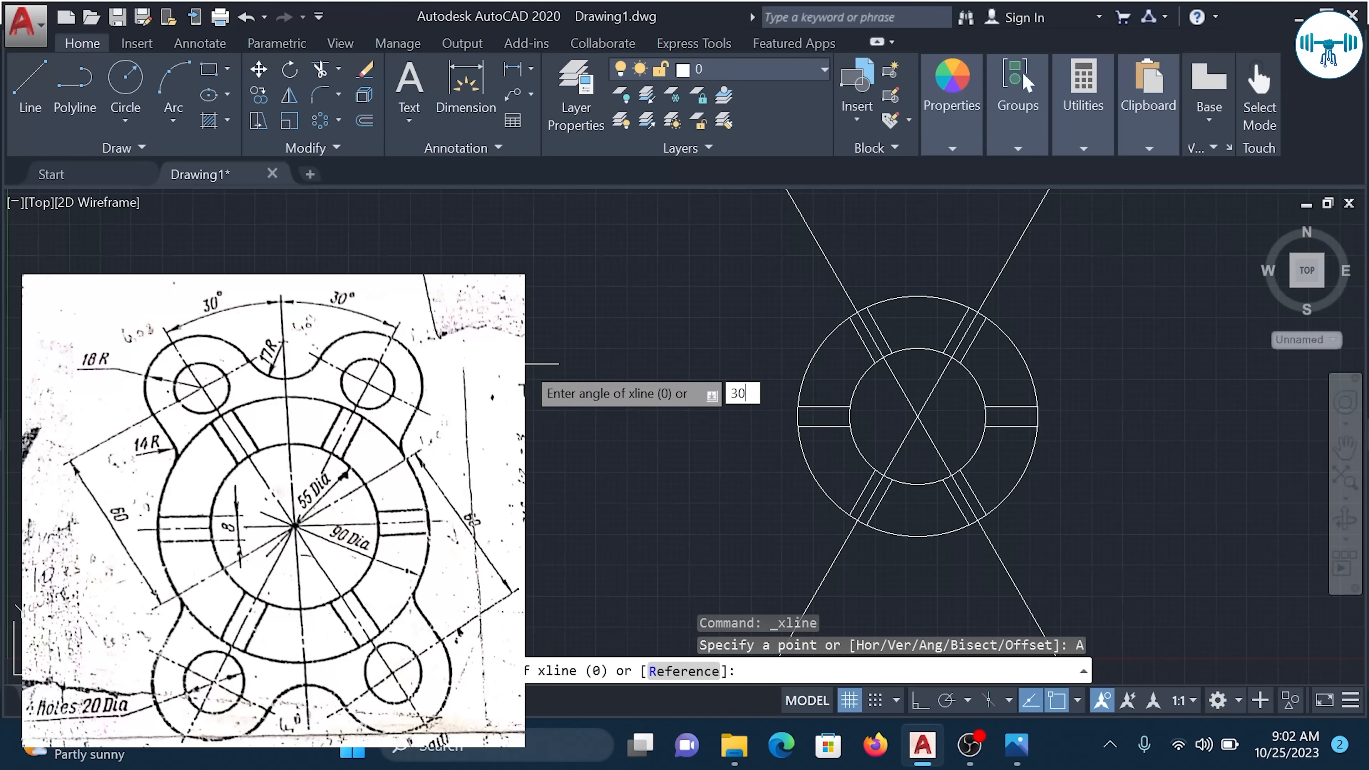
{"action": "key", "text": "Return"}
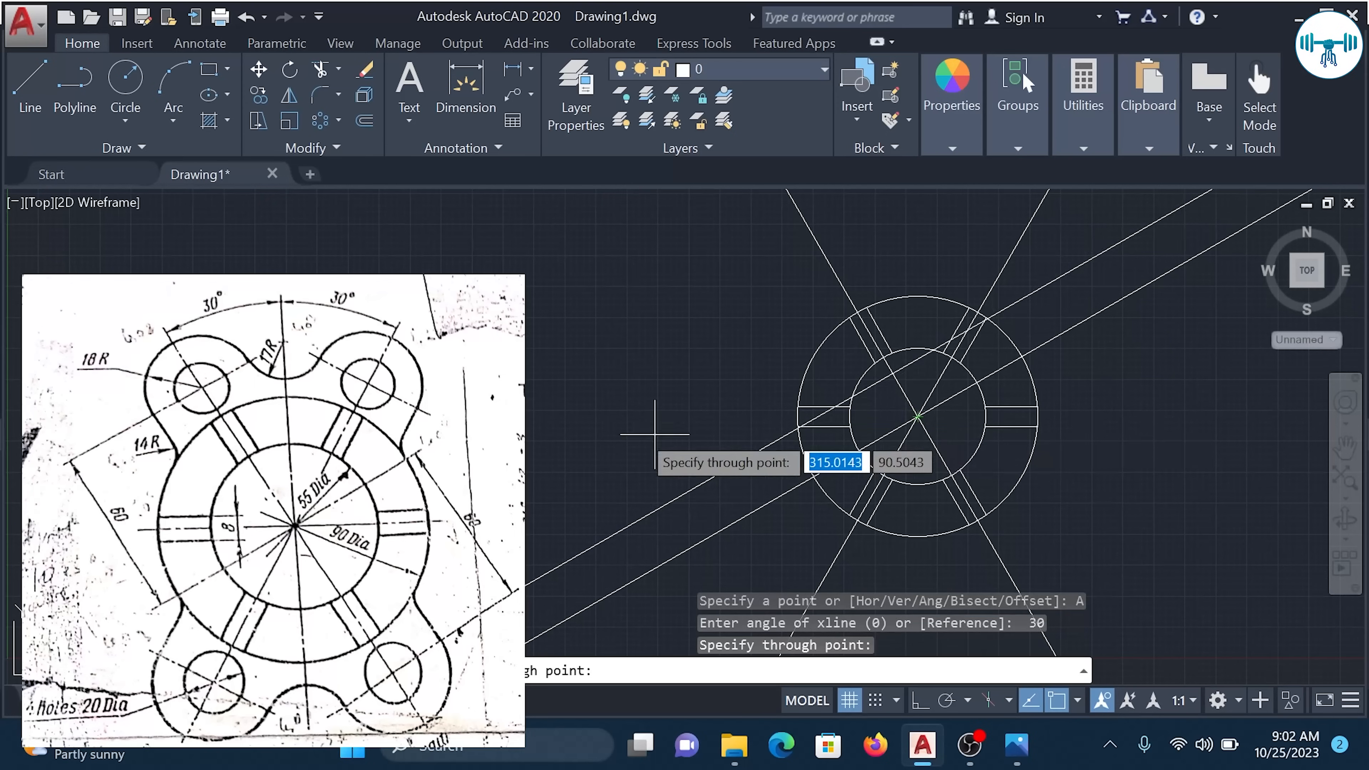
{"action": "key", "text": "Escape"}
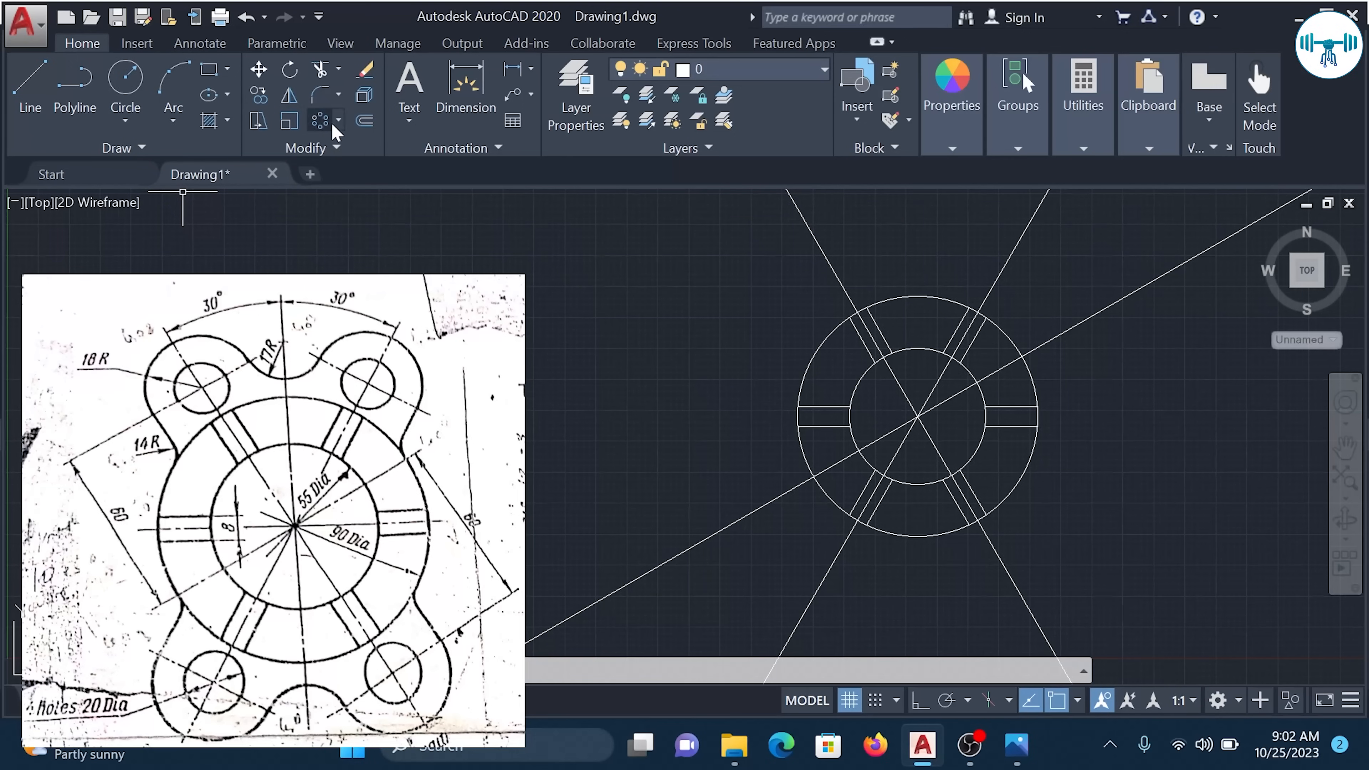
Offset the 30-degree construction line by 60 towards the upper-left side of the ring.
{"action": "left_click", "coordinate": [369, 129]}
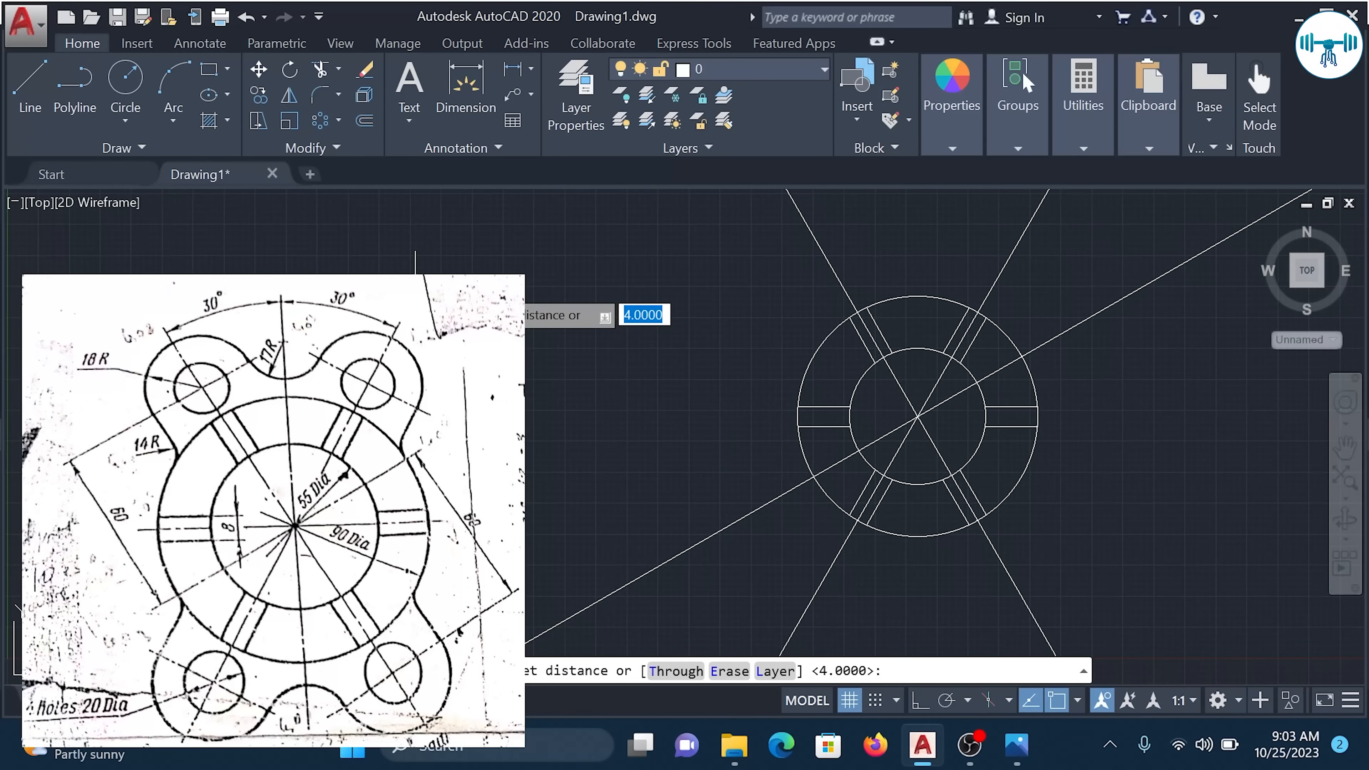
{"action": "type", "text": "60"}
{"action": "key", "text": "Return"}
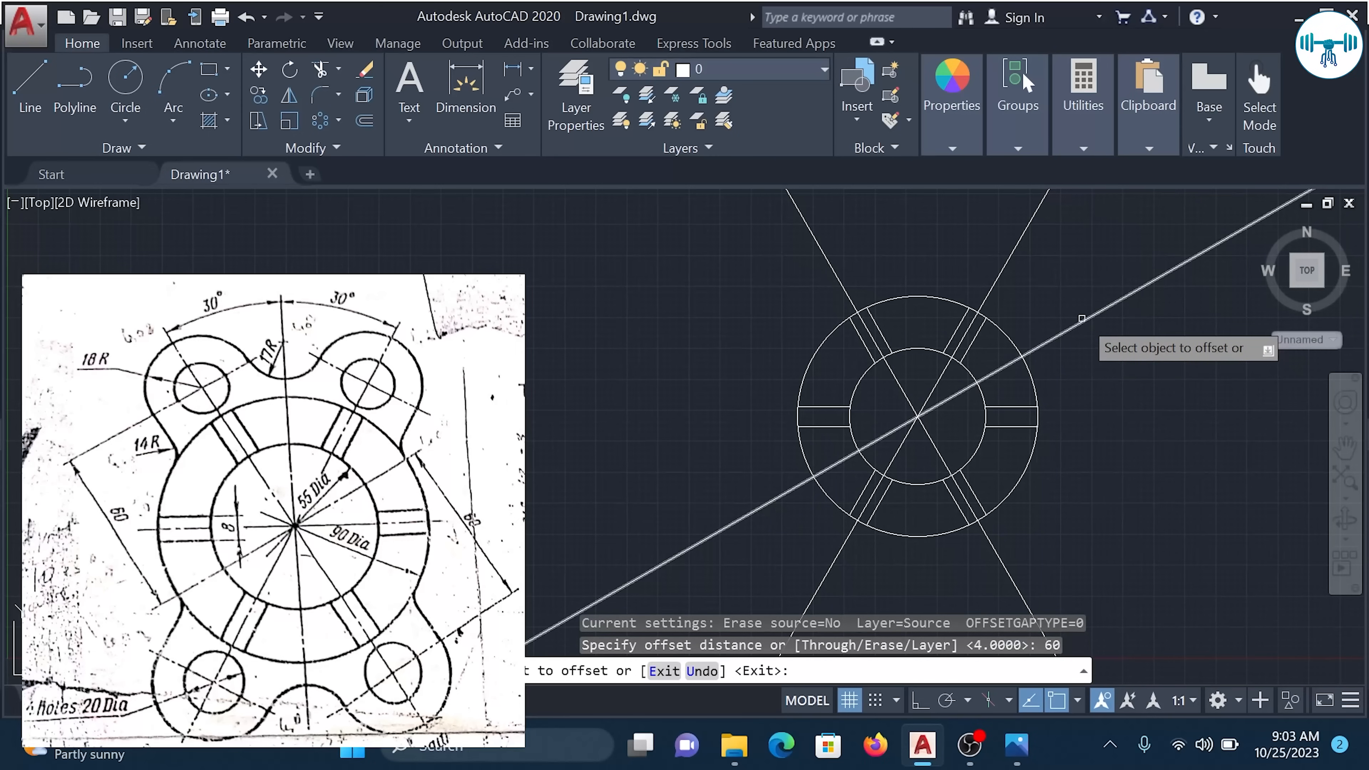
{"action": "left_click", "coordinate": [1081, 318]}
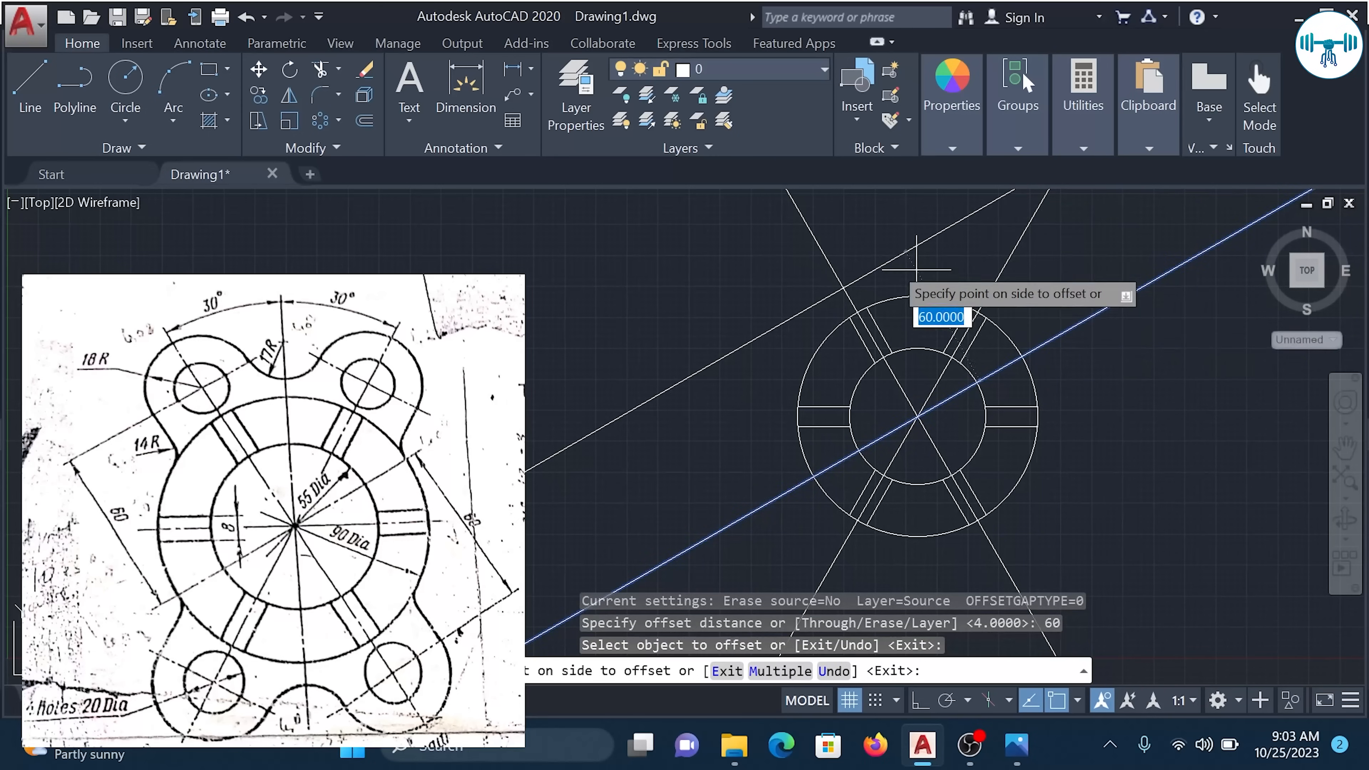
{"action": "left_click", "coordinate": [662, 279]}
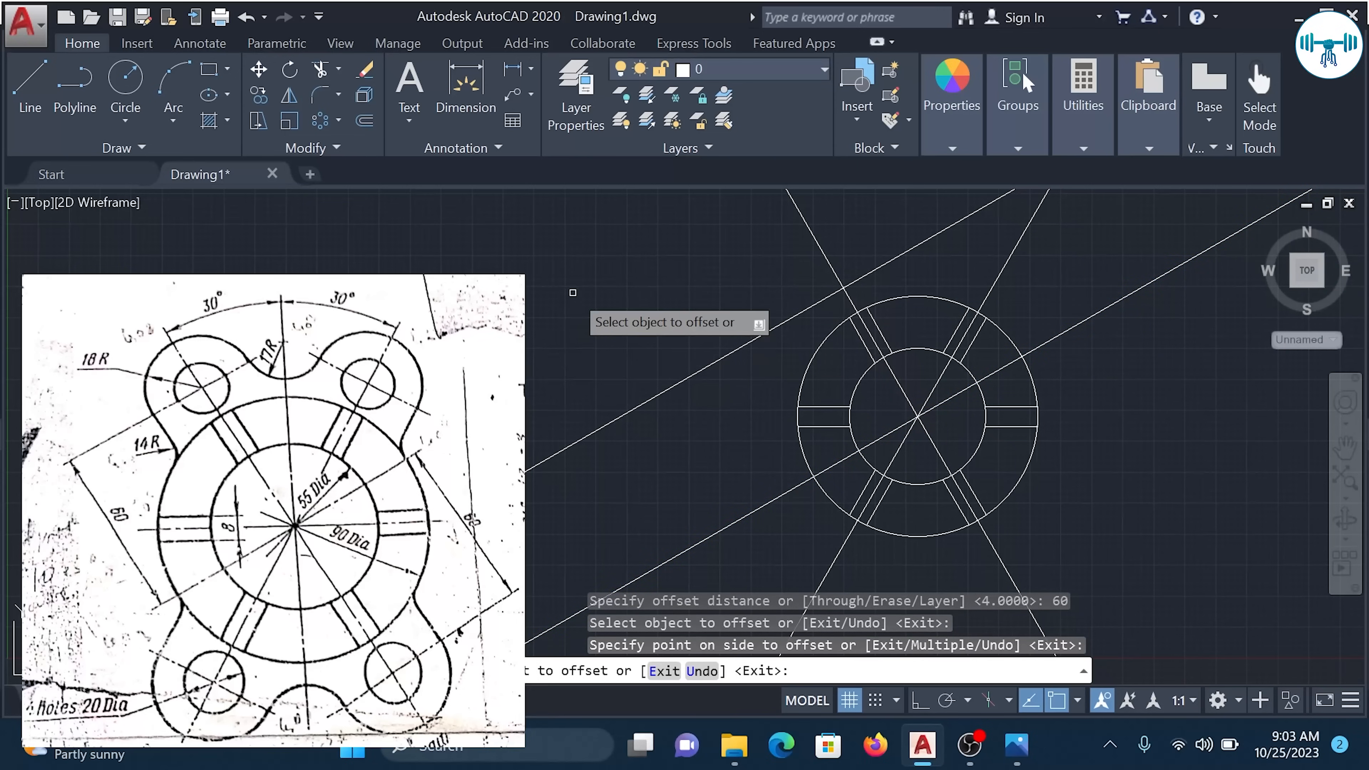
Offset the central 30-degree construction line by 60 towards the lower-right side of the ring.
{"action": "key", "text": "Escape"}
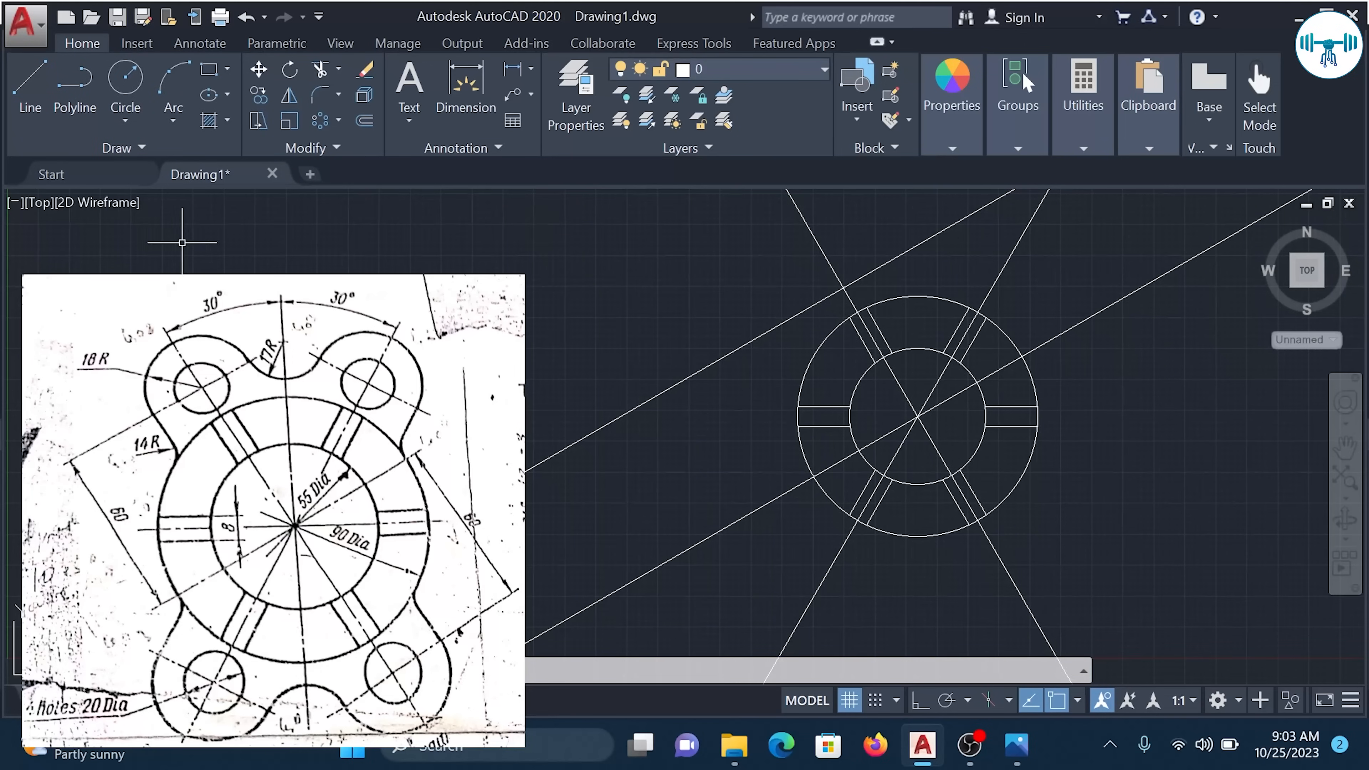
{"action": "left_click", "coordinate": [365, 121]}
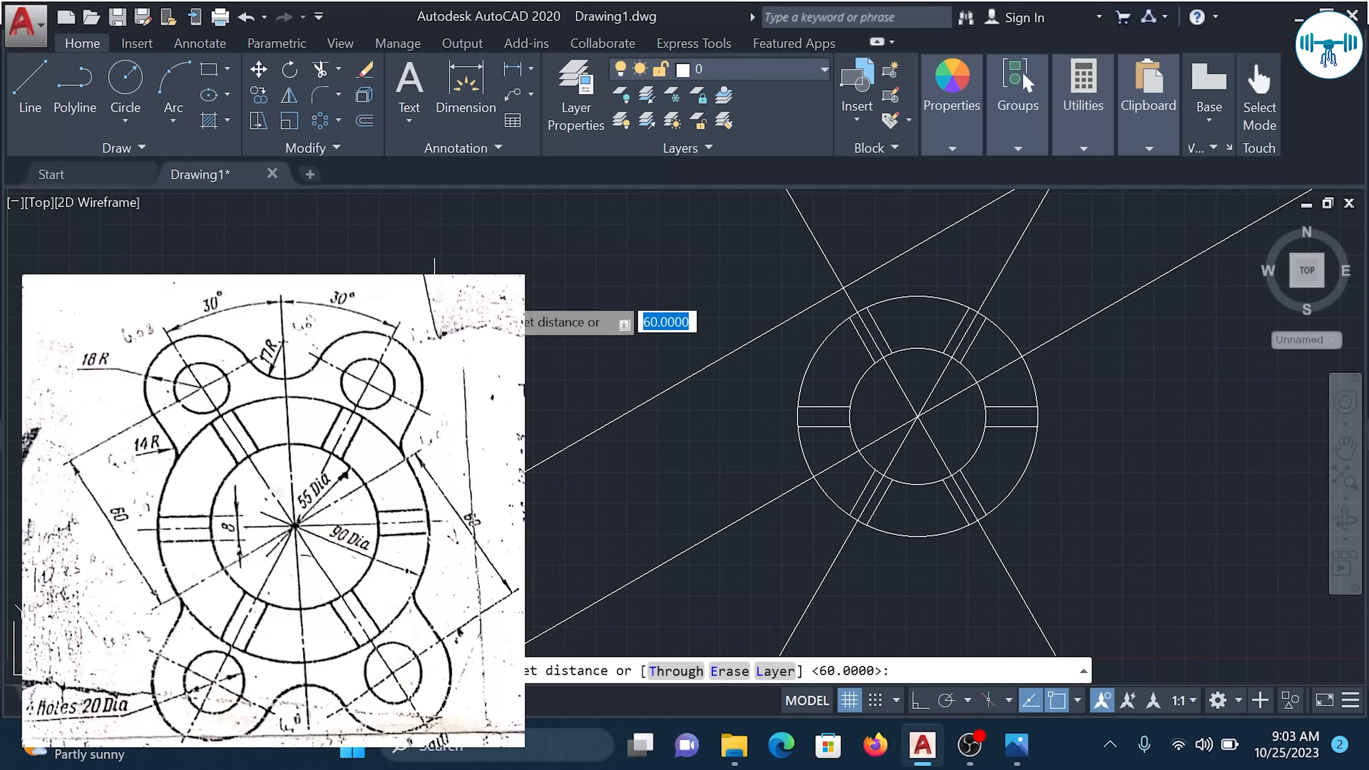
{"action": "type", "text": "60"}
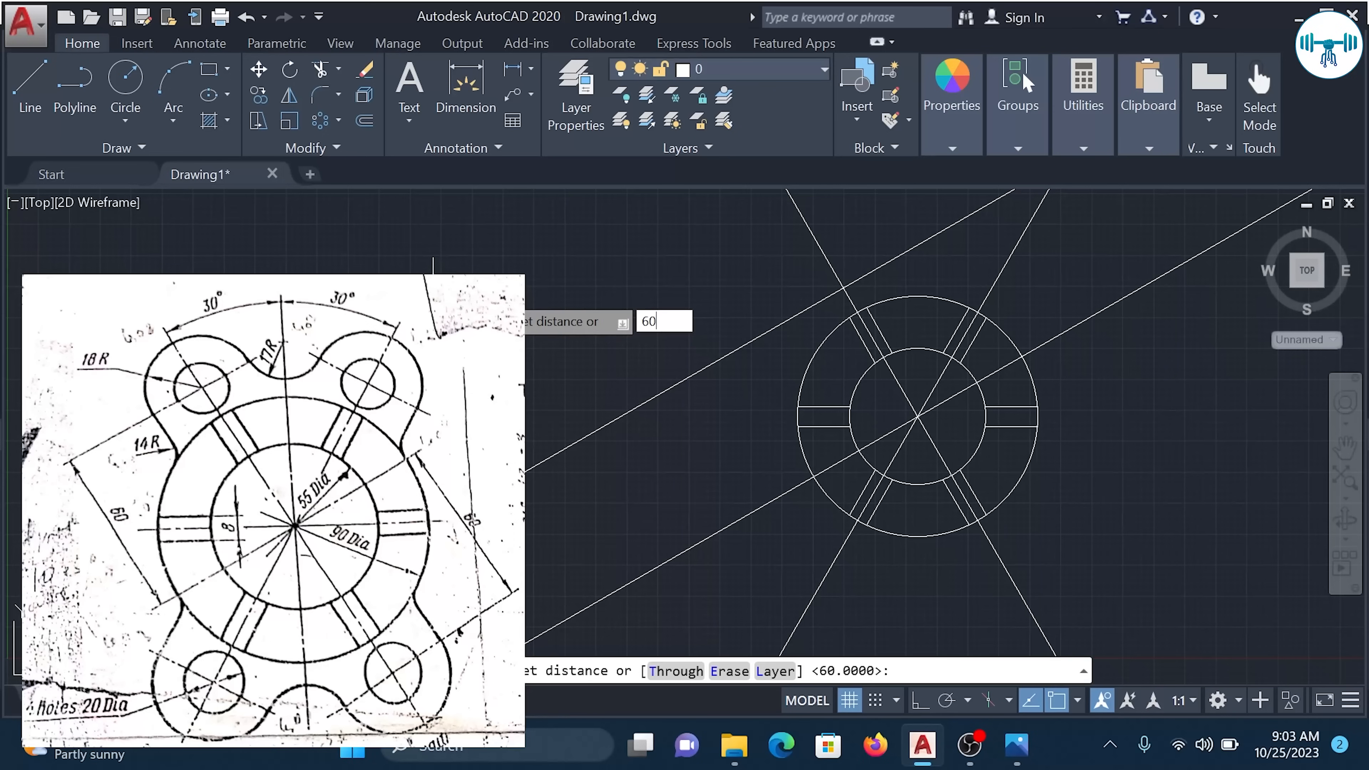
{"action": "key", "text": "Return"}
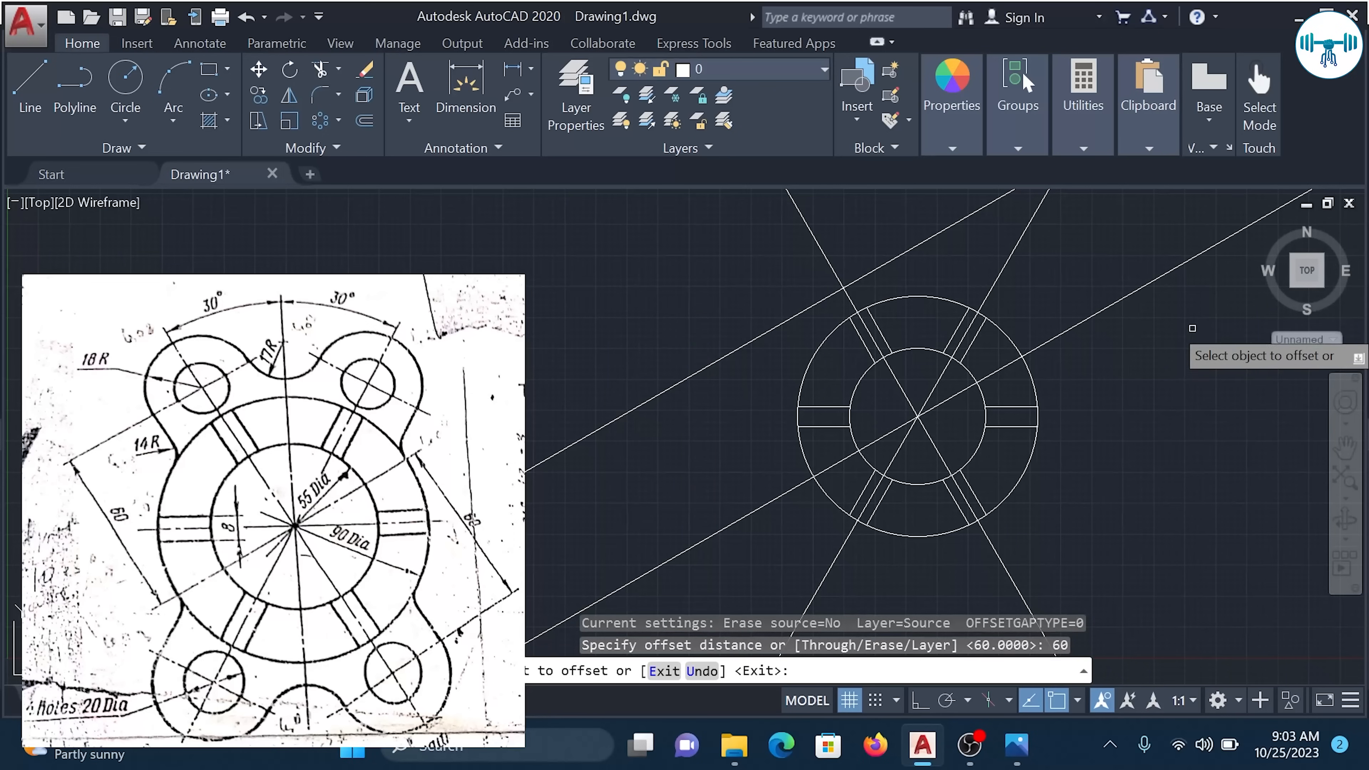
{"action": "left_click", "coordinate": [1093, 314]}
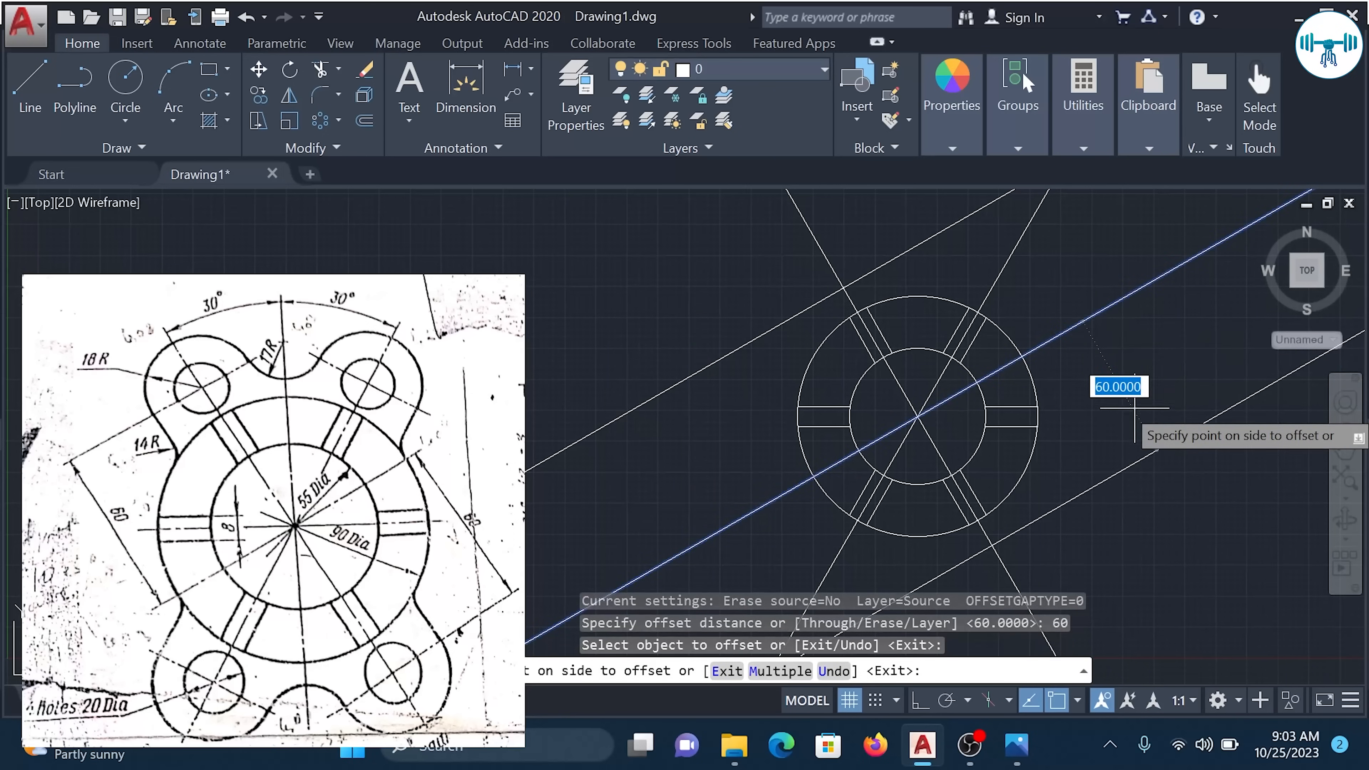
{"action": "left_click", "coordinate": [1157, 441]}
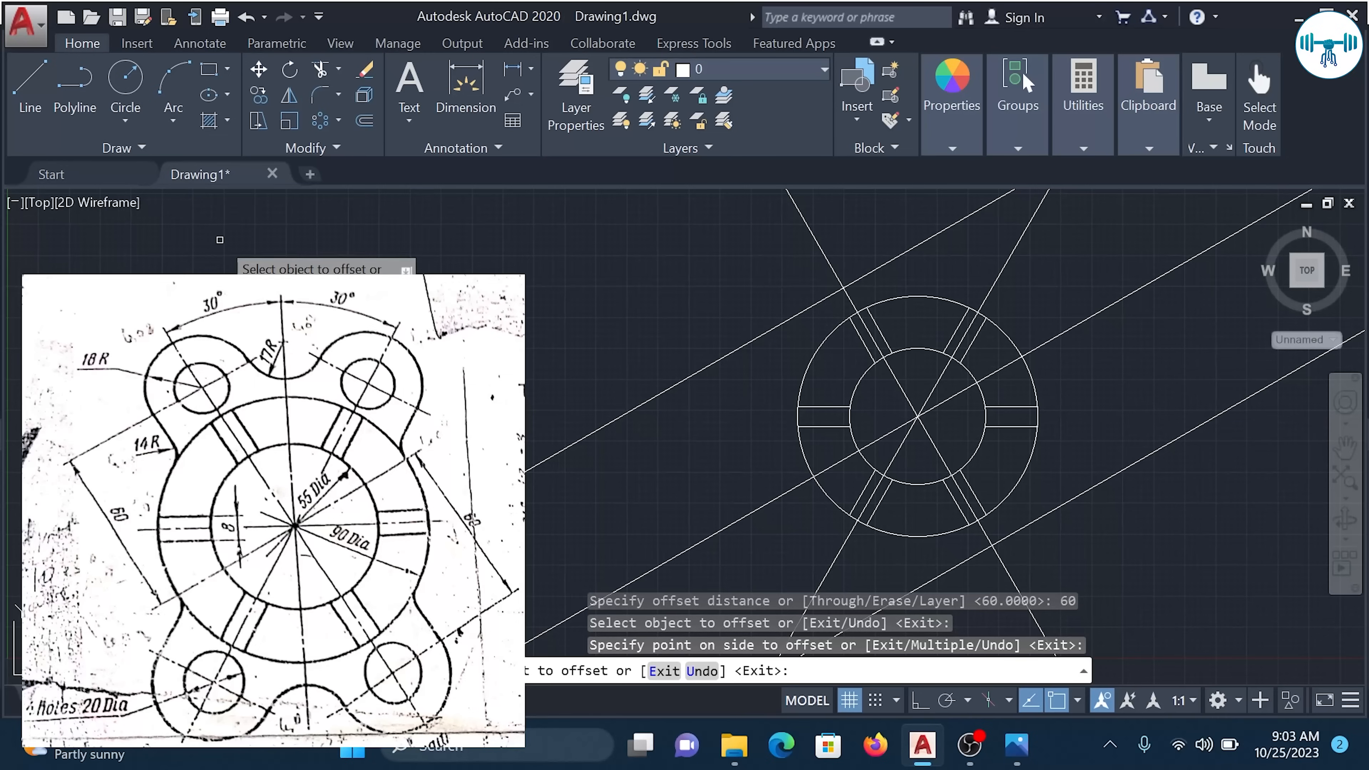
{"action": "key", "text": "Escape"}
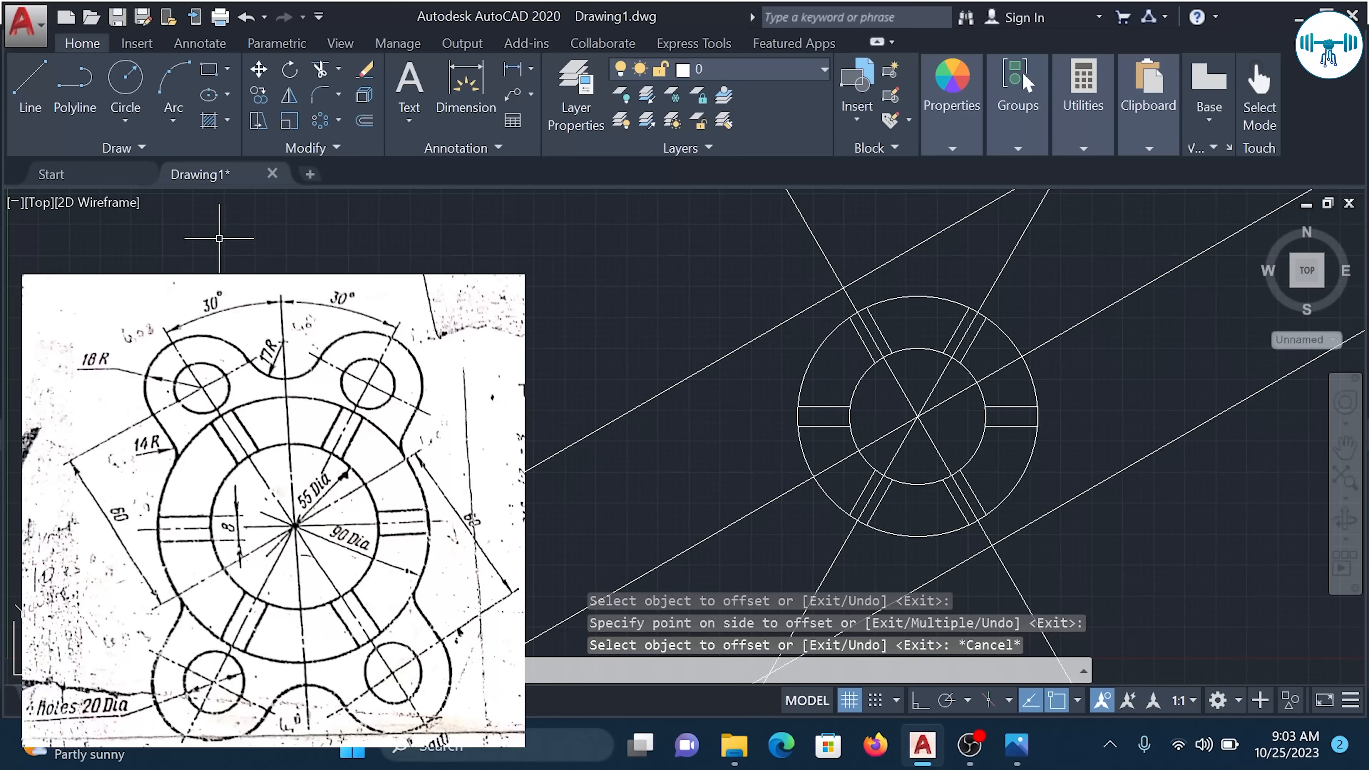
Draw a 20-diameter circle where the upper-left offset line crosses the -60-degree construction line.
{"action": "left_click", "coordinate": [128, 84]}
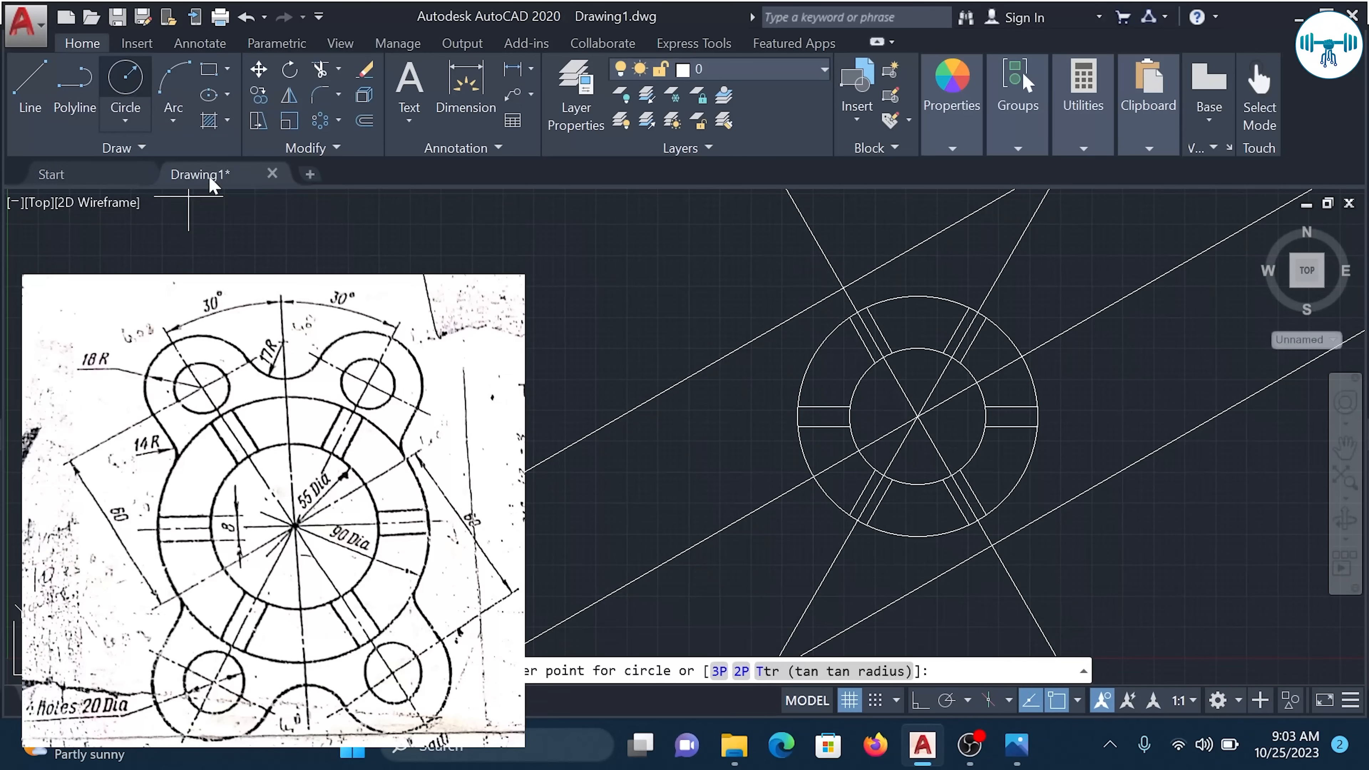
{"action": "left_click", "coordinate": [843, 288]}
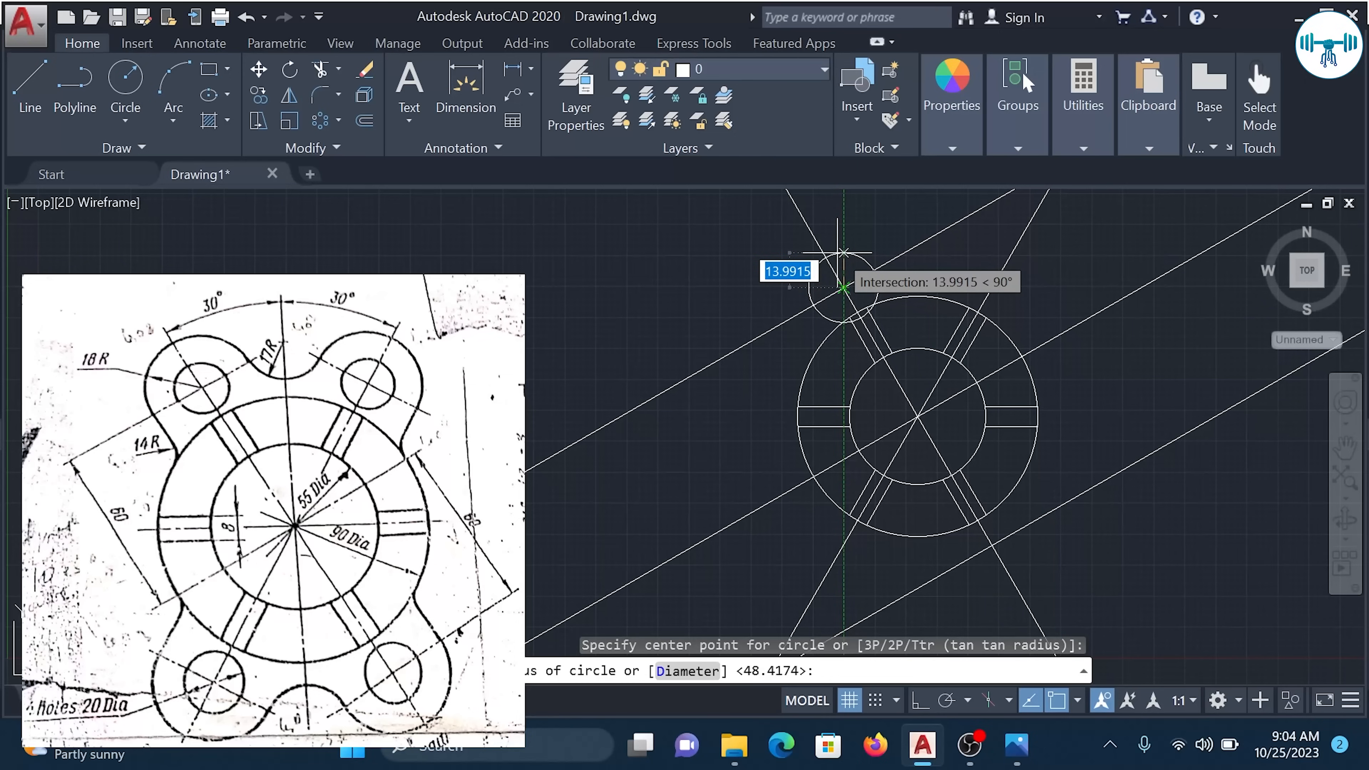
{"action": "type", "text": "D"}
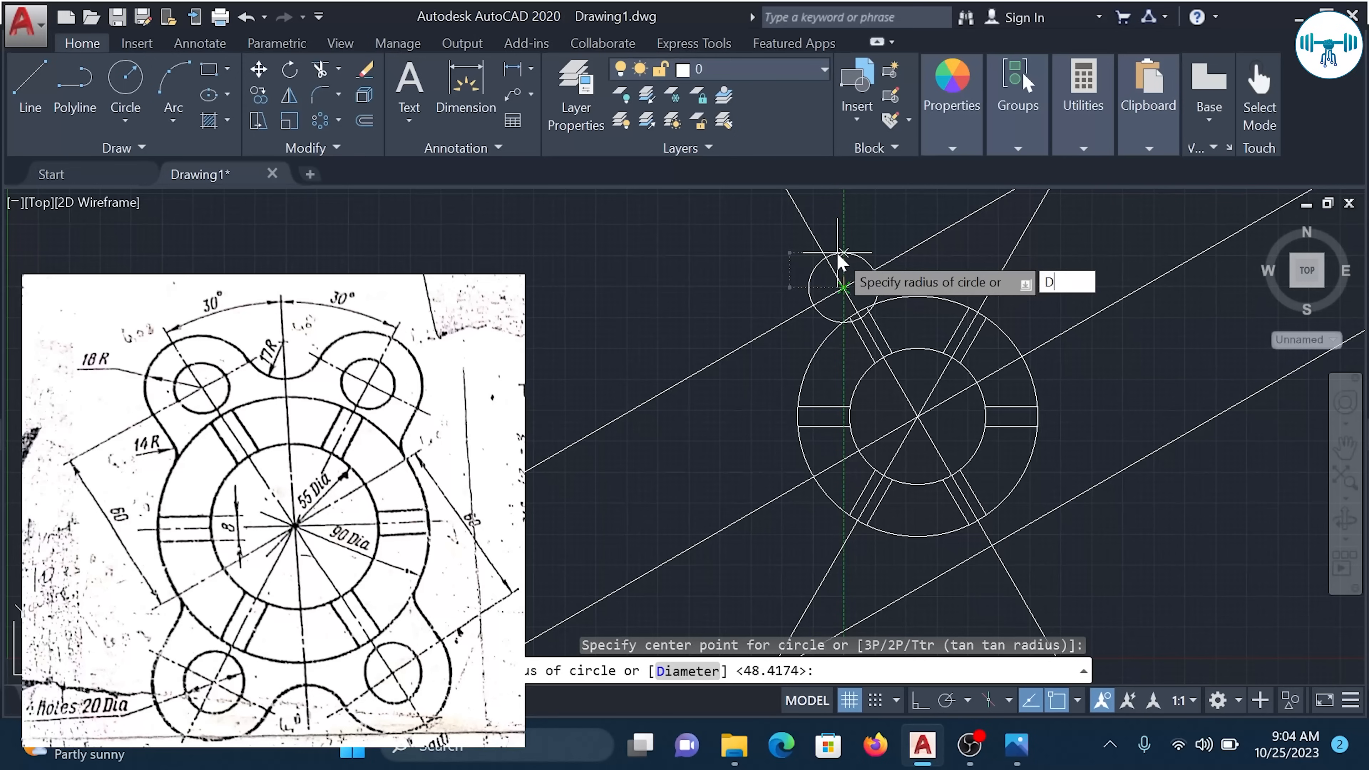
{"action": "key", "text": "Return"}
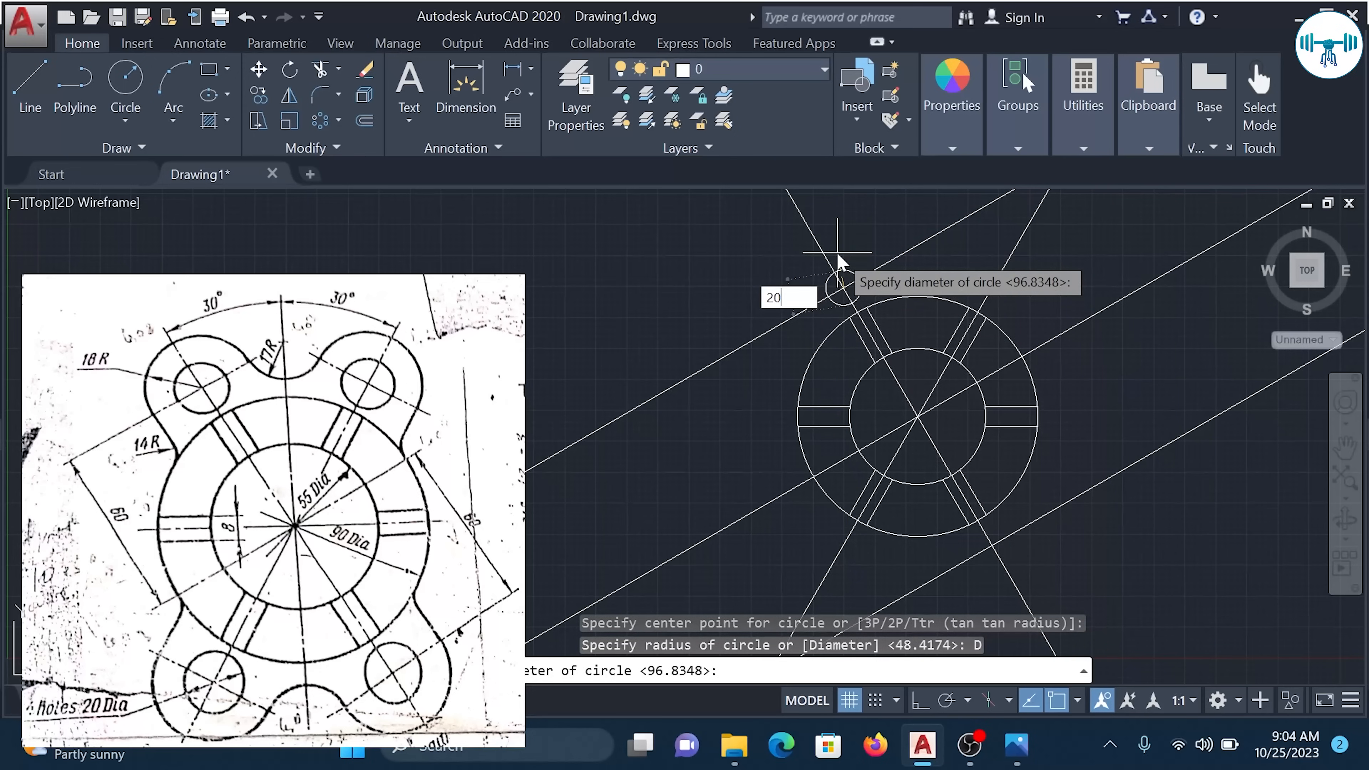
{"action": "key", "text": "Return"}
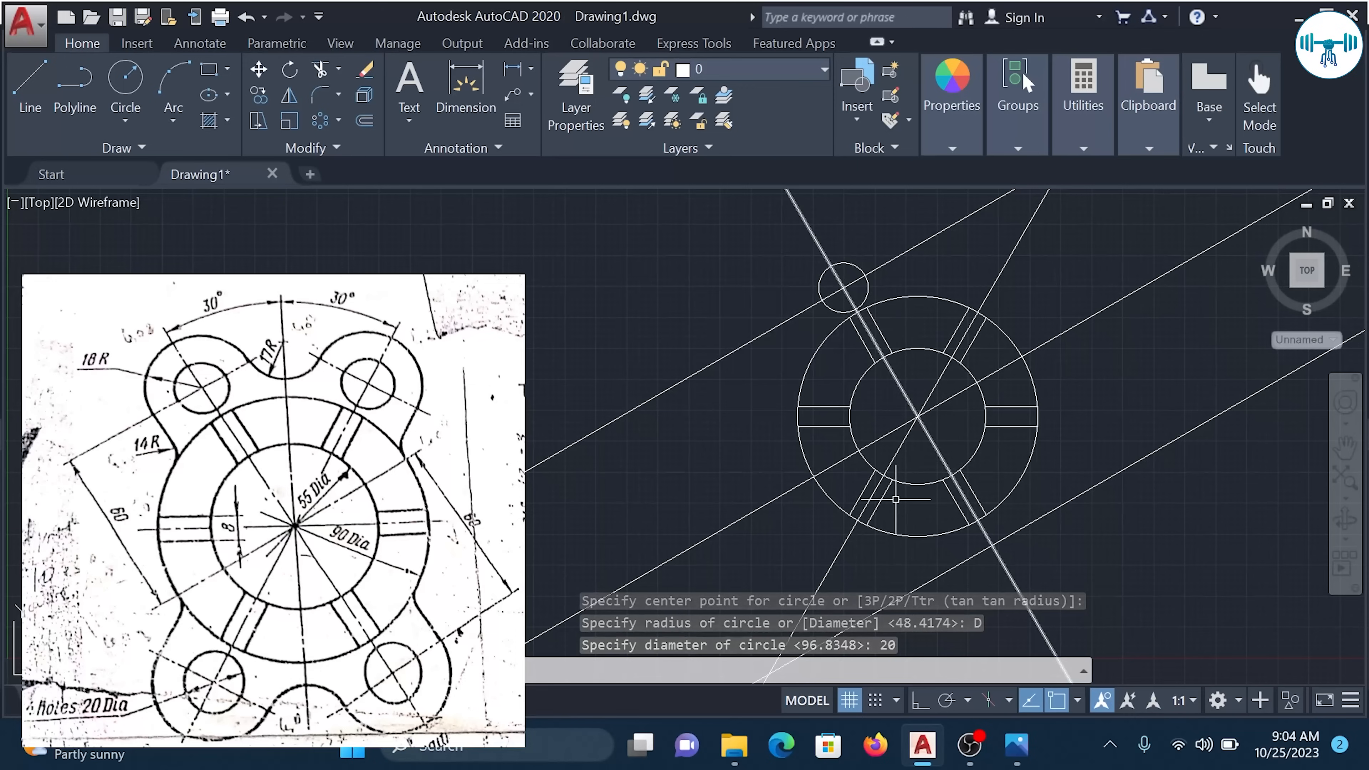
Draw a 20-diameter circle where the lower-right offset line crosses the -60-degree construction line.
{"action": "left_click", "coordinate": [124, 84]}
{"action": "scroll", "coordinate": [977, 581], "scroll_direction": "up", "scroll_amount": 4}
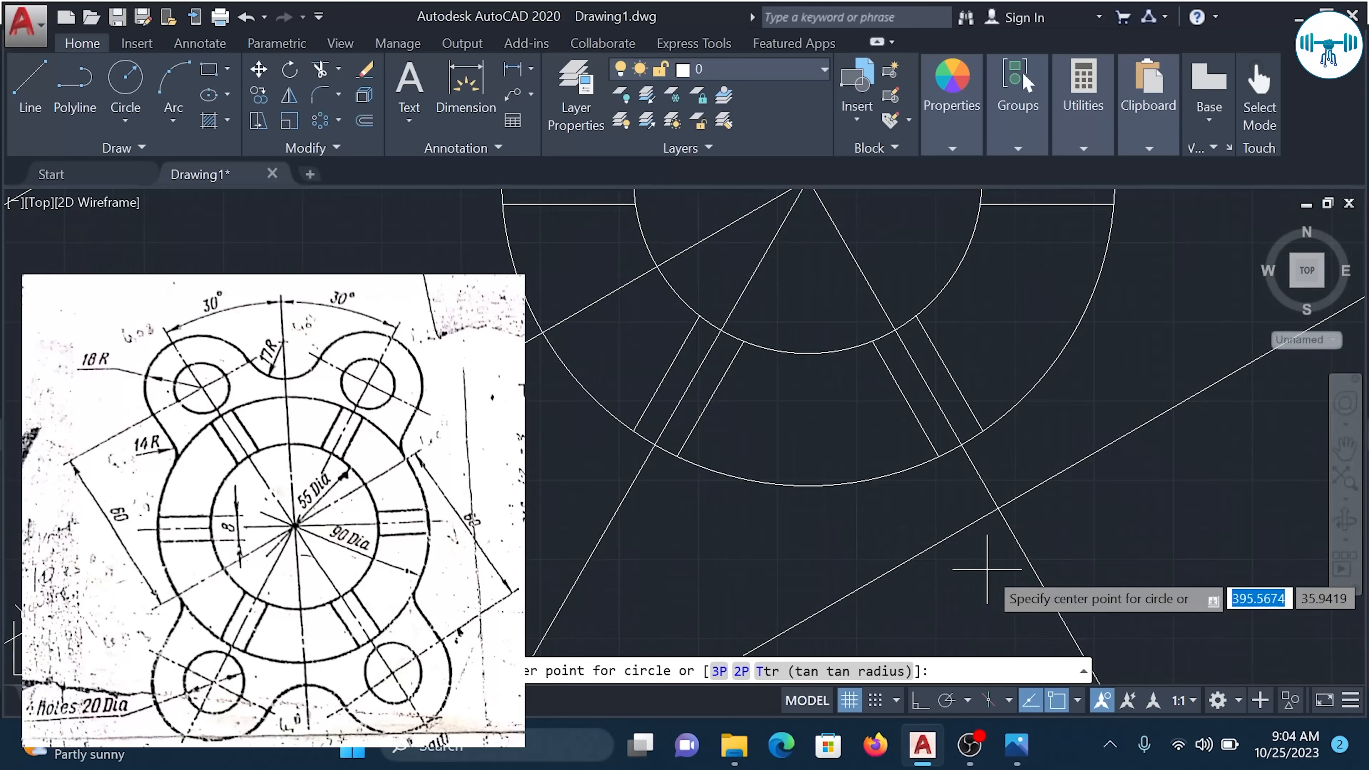
{"action": "left_click", "coordinate": [998, 509]}
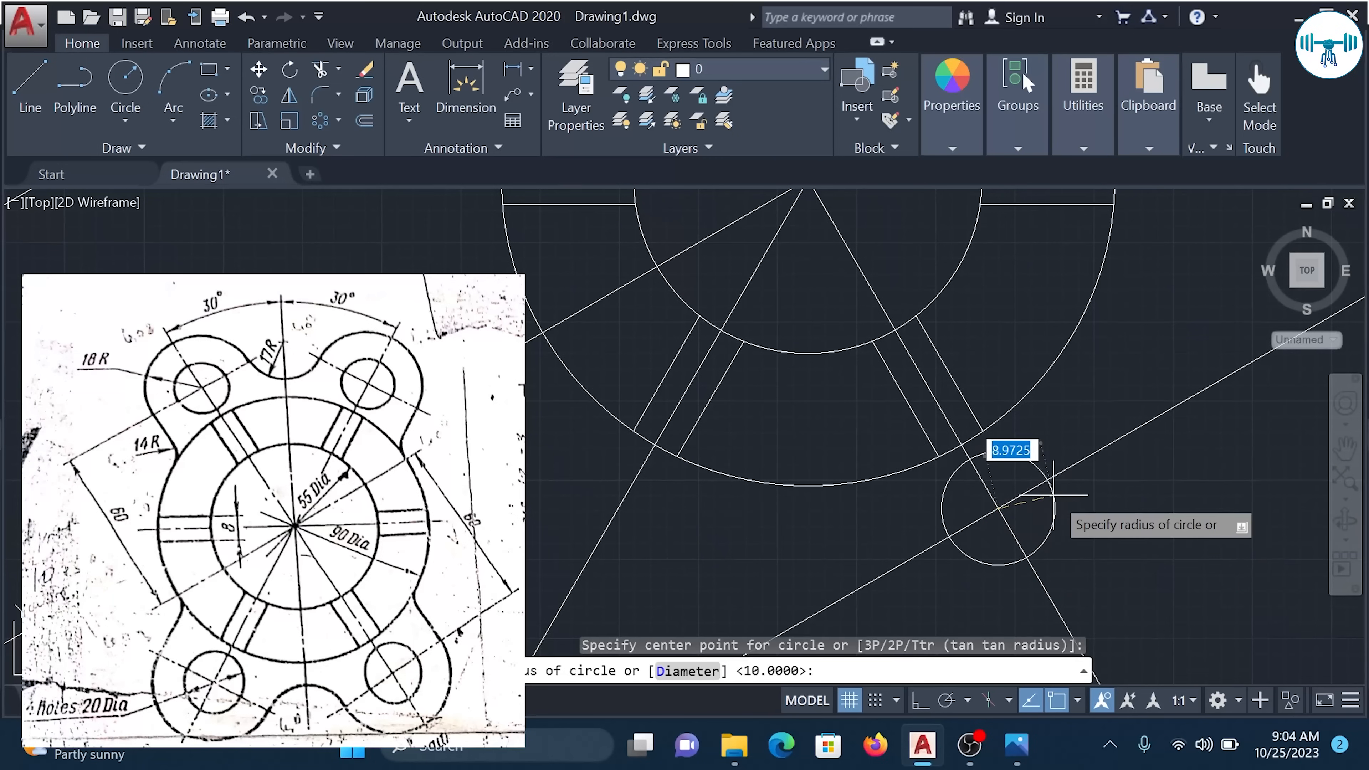
{"action": "type", "text": "D"}
{"action": "key", "text": "Return"}
{"action": "type", "text": "20"}
{"action": "key", "text": "Return"}
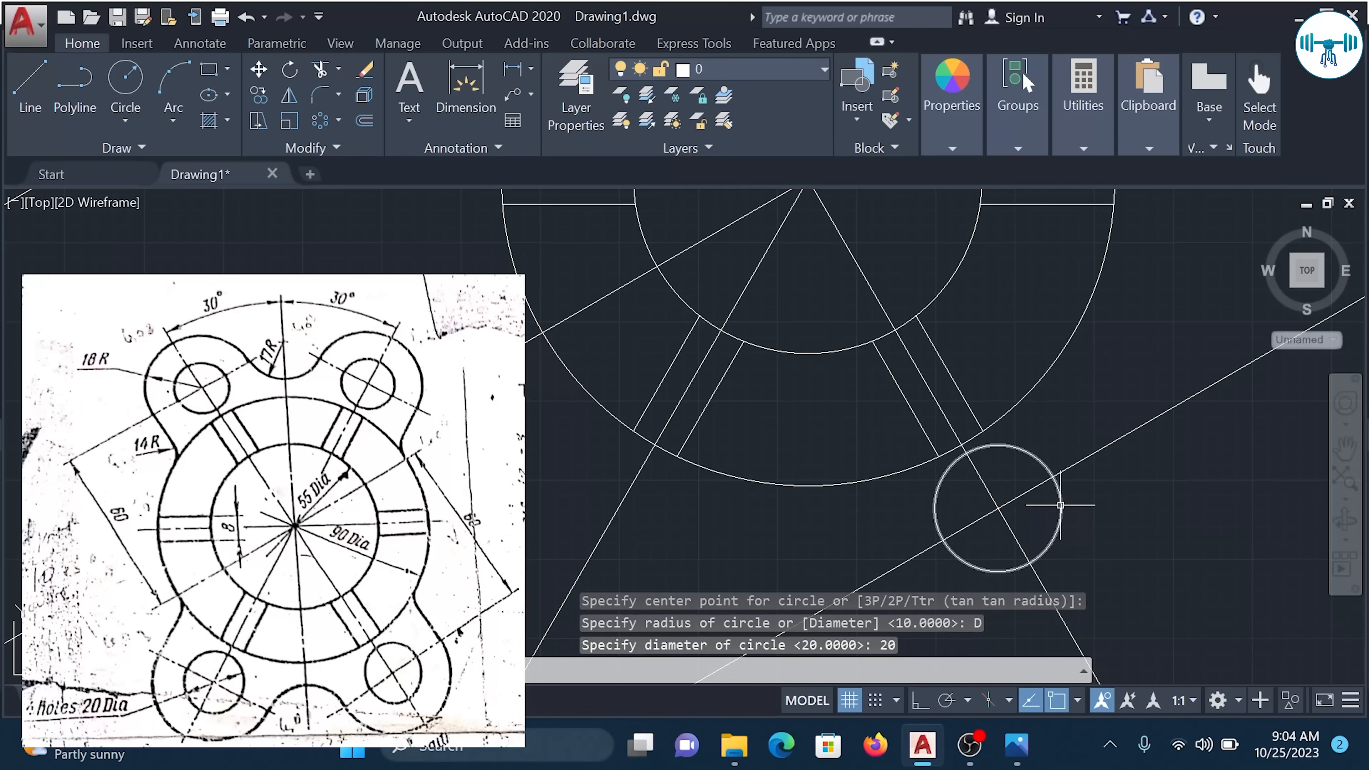
Delete the three parallel 30-degree construction lines.
{"action": "scroll", "coordinate": [1060, 505], "scroll_direction": "down", "scroll_amount": 2}
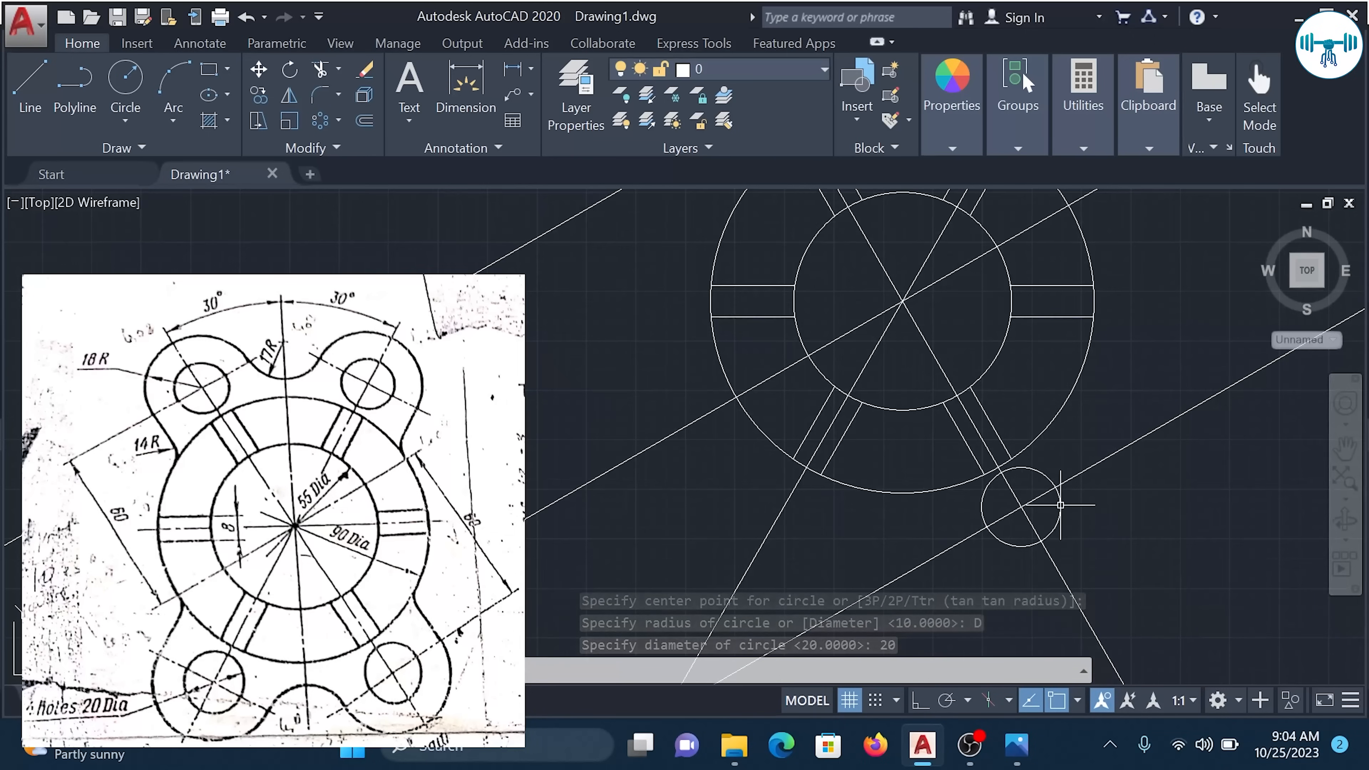
{"action": "scroll", "coordinate": [1060, 505], "scroll_direction": "down", "scroll_amount": 2}
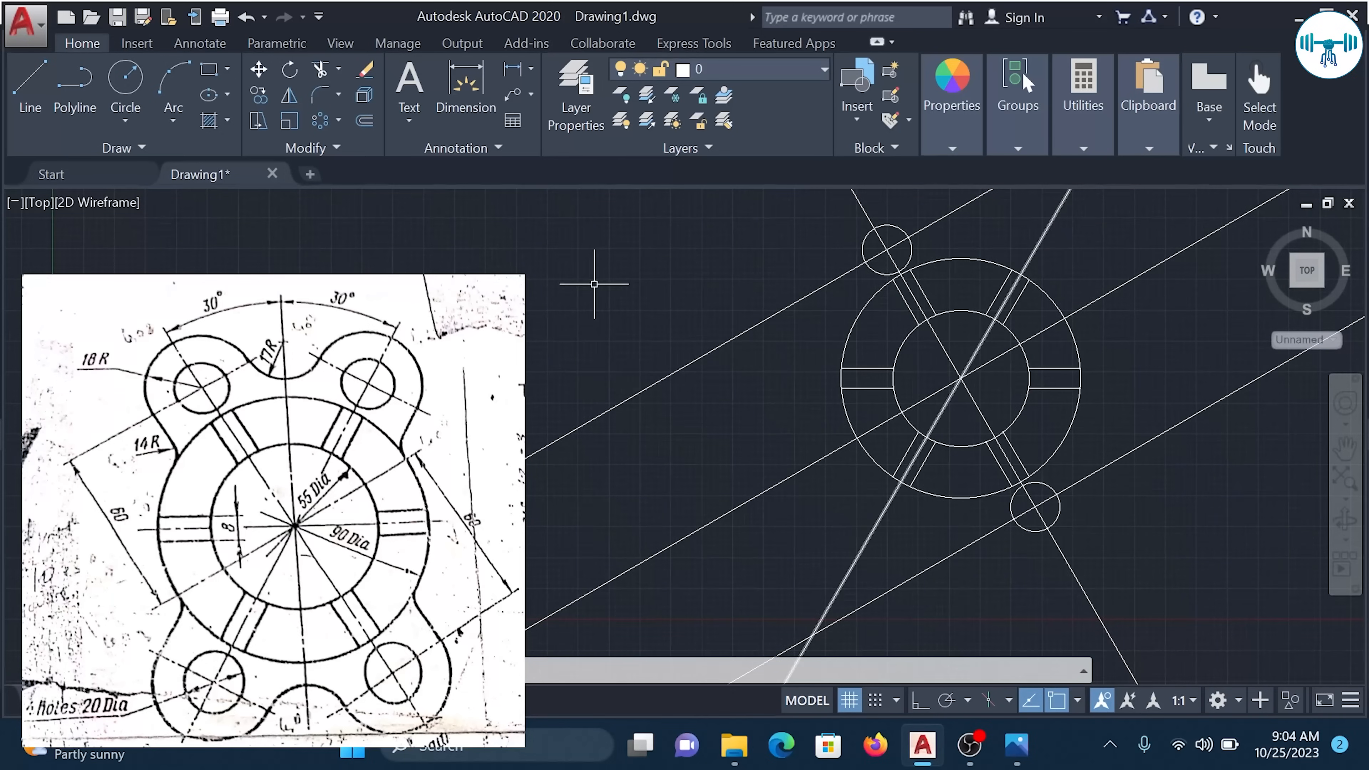
{"action": "scroll", "coordinate": [730, 422], "scroll_direction": "down", "scroll_amount": 2}
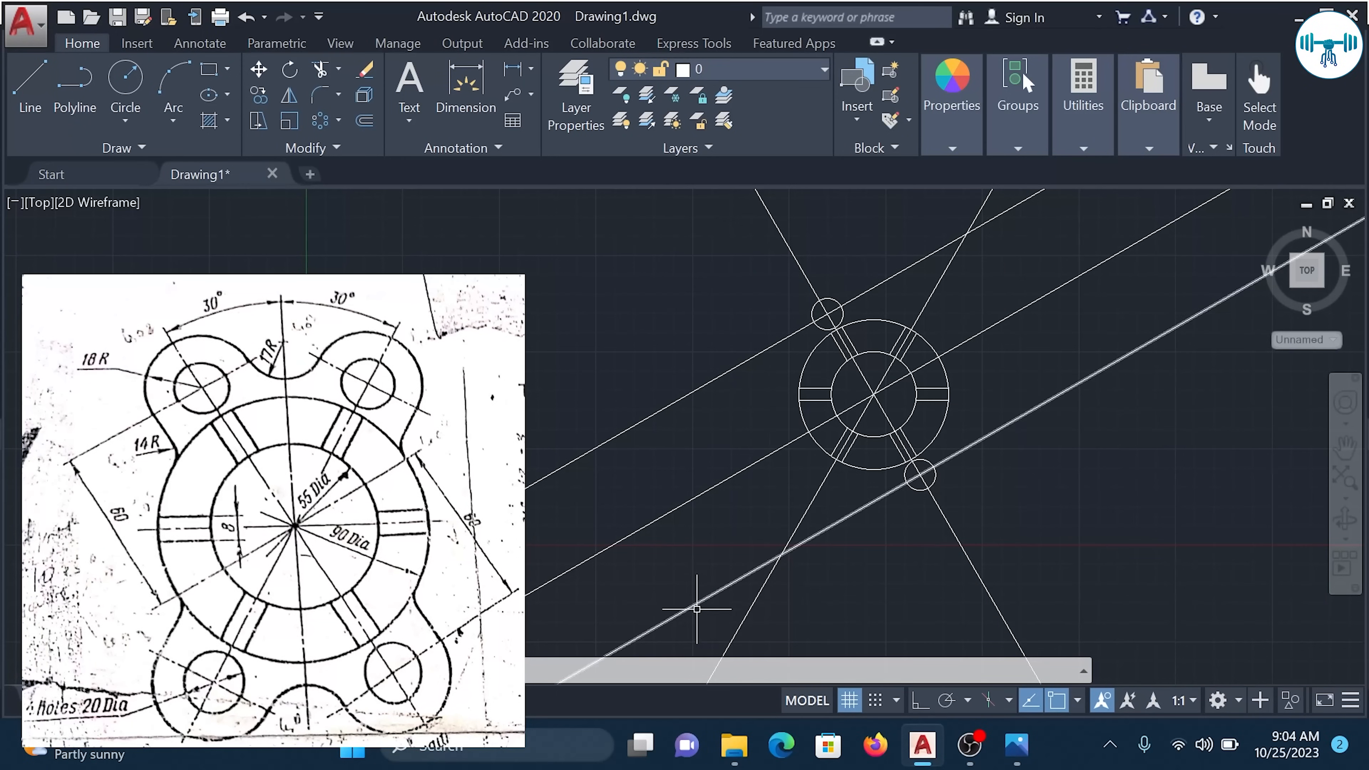
{"action": "left_click", "coordinate": [722, 611]}
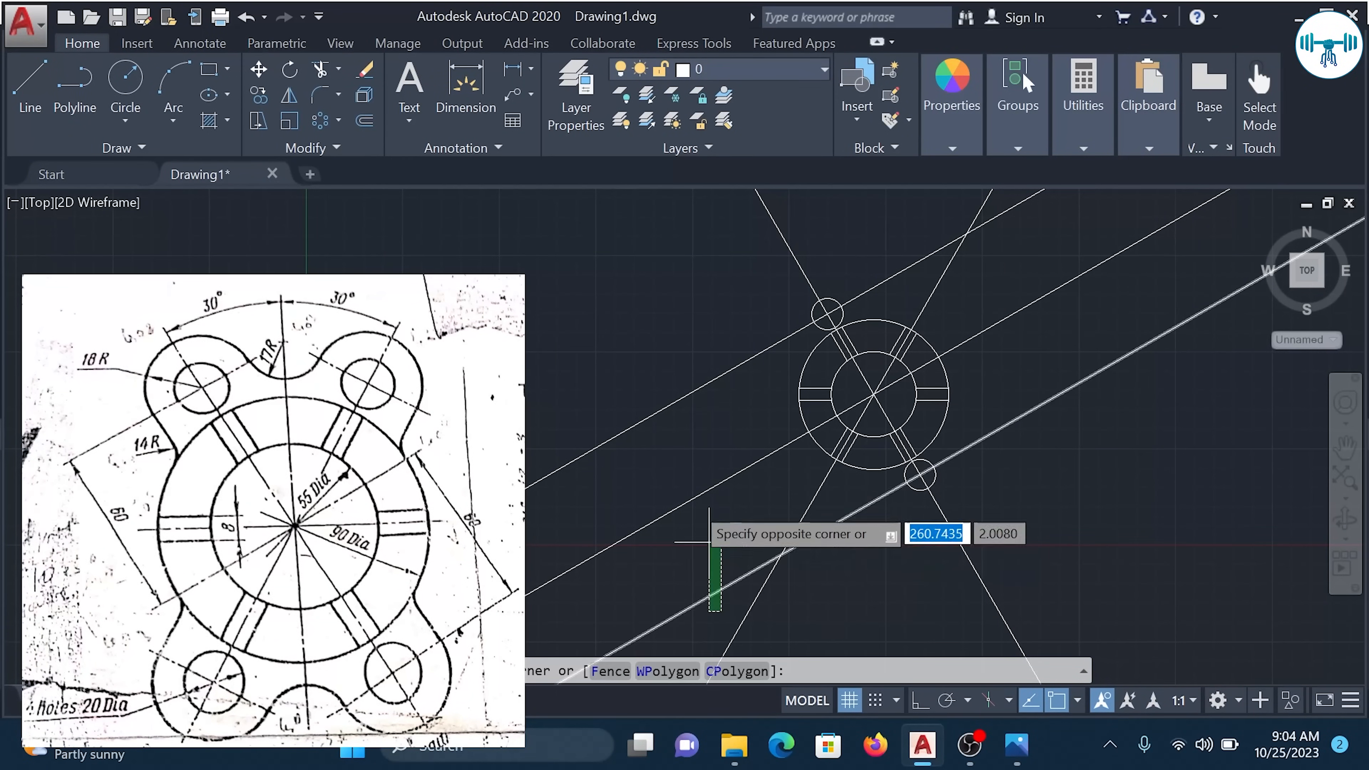
{"action": "left_click", "coordinate": [668, 362]}
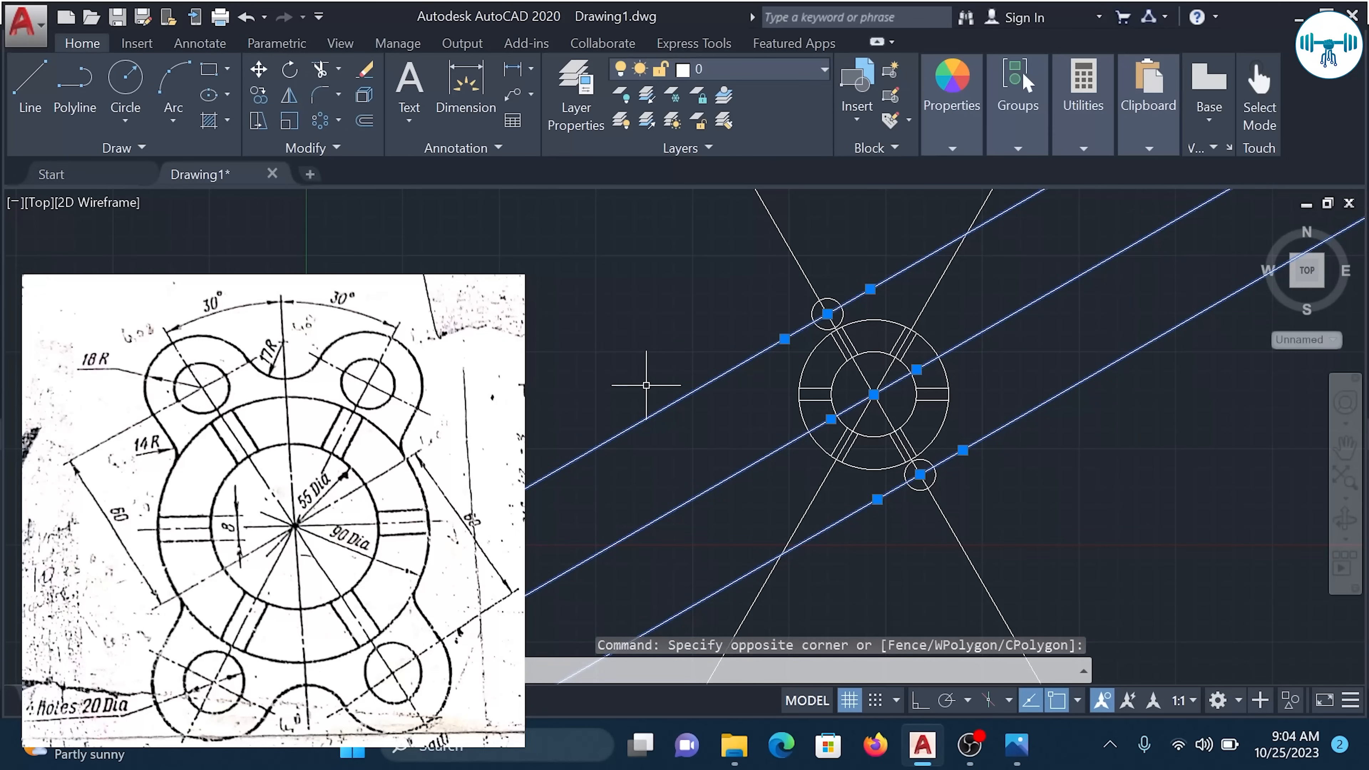
{"action": "key", "text": "Delete"}
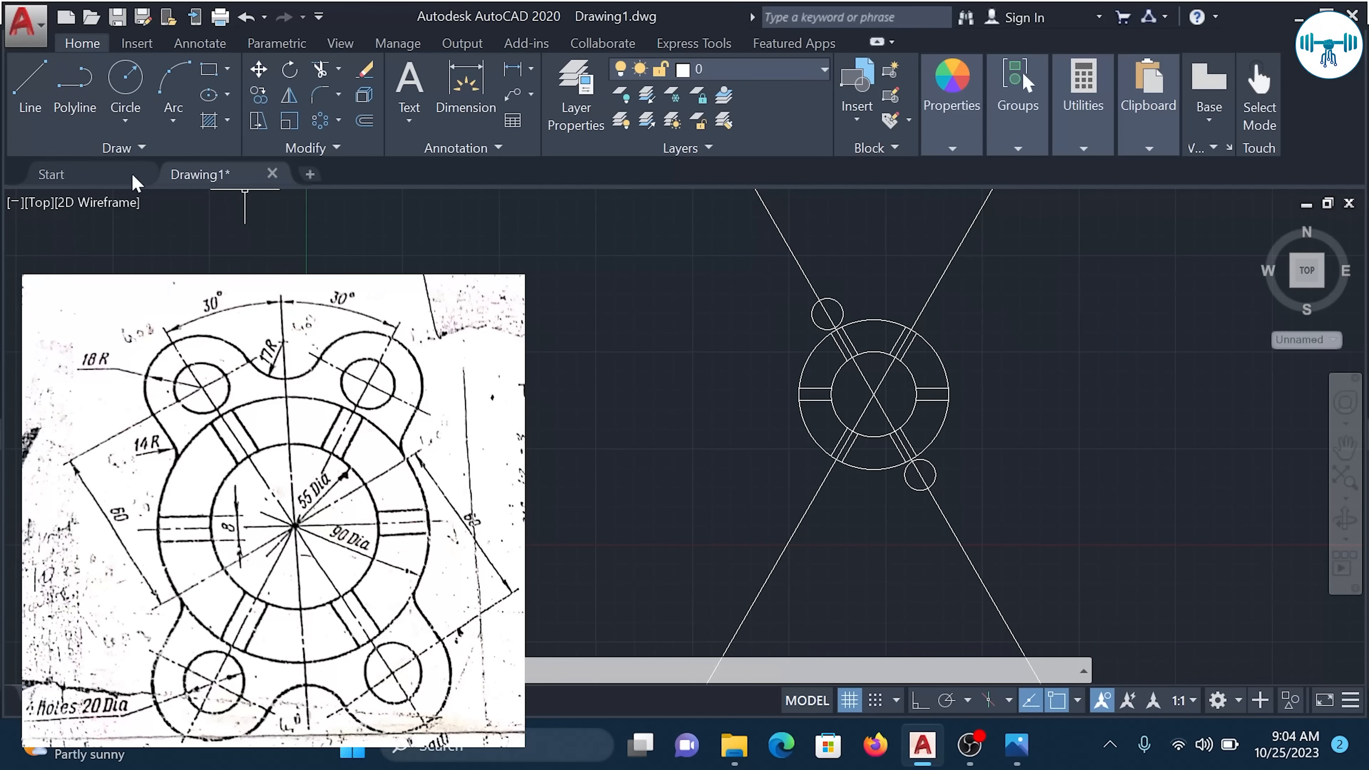
Draw a construction line at an angle of -30 degrees through the common centre of the circles.
{"action": "left_click", "coordinate": [133, 146]}
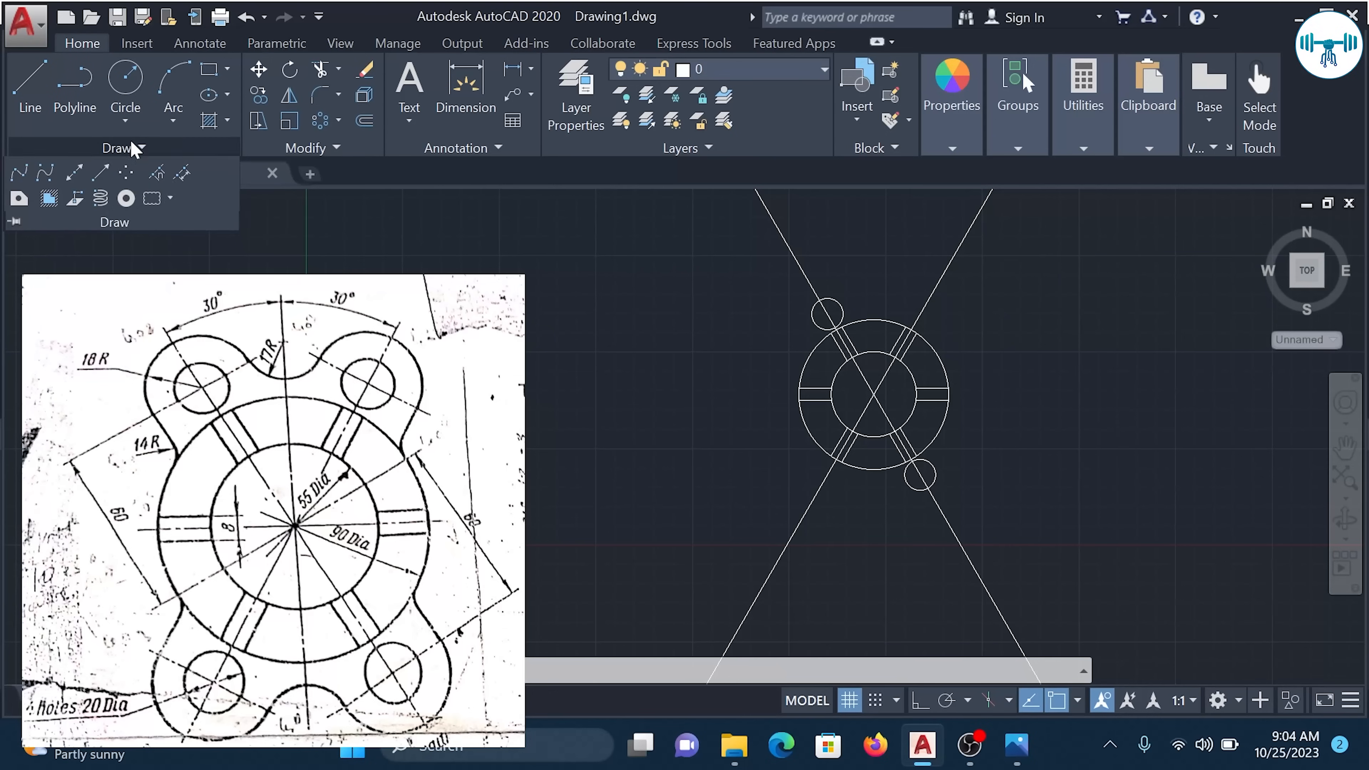
{"action": "left_click", "coordinate": [75, 172]}
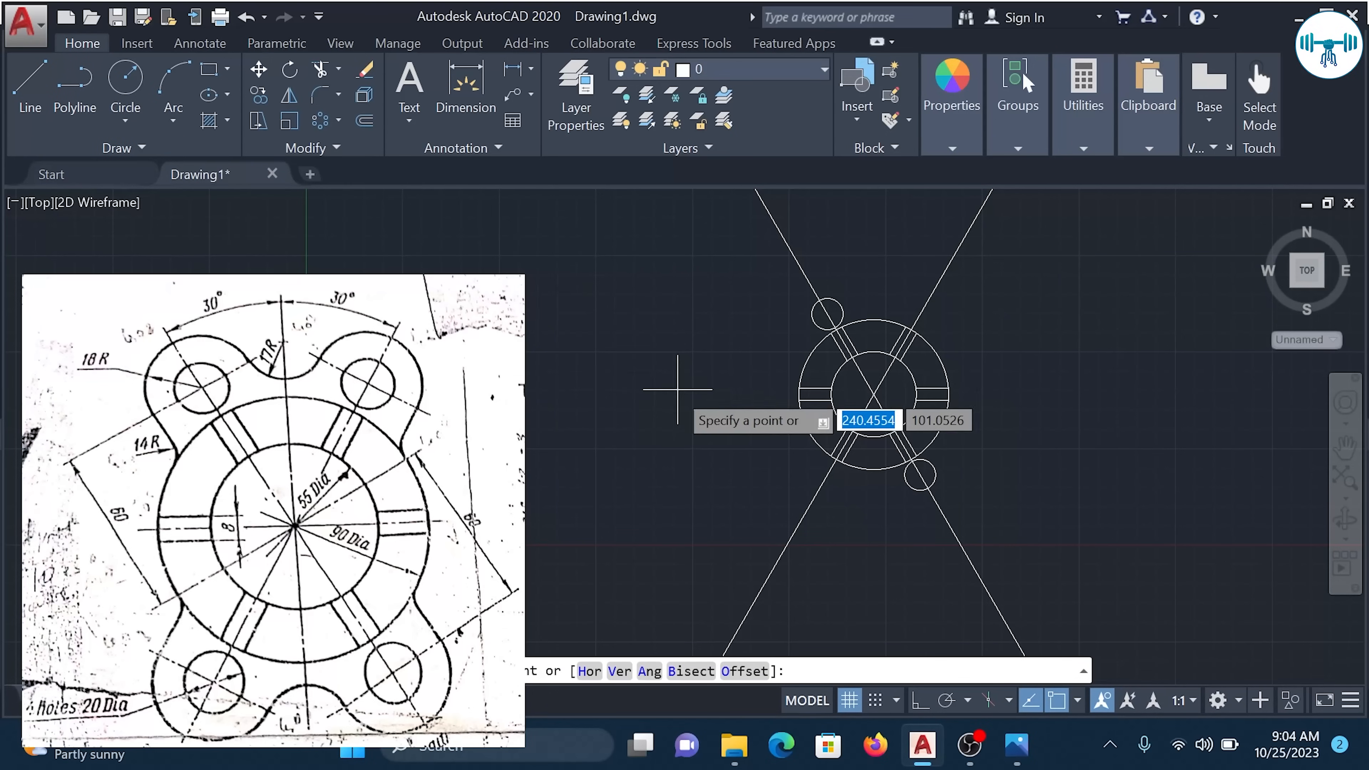
{"action": "type", "text": "A"}
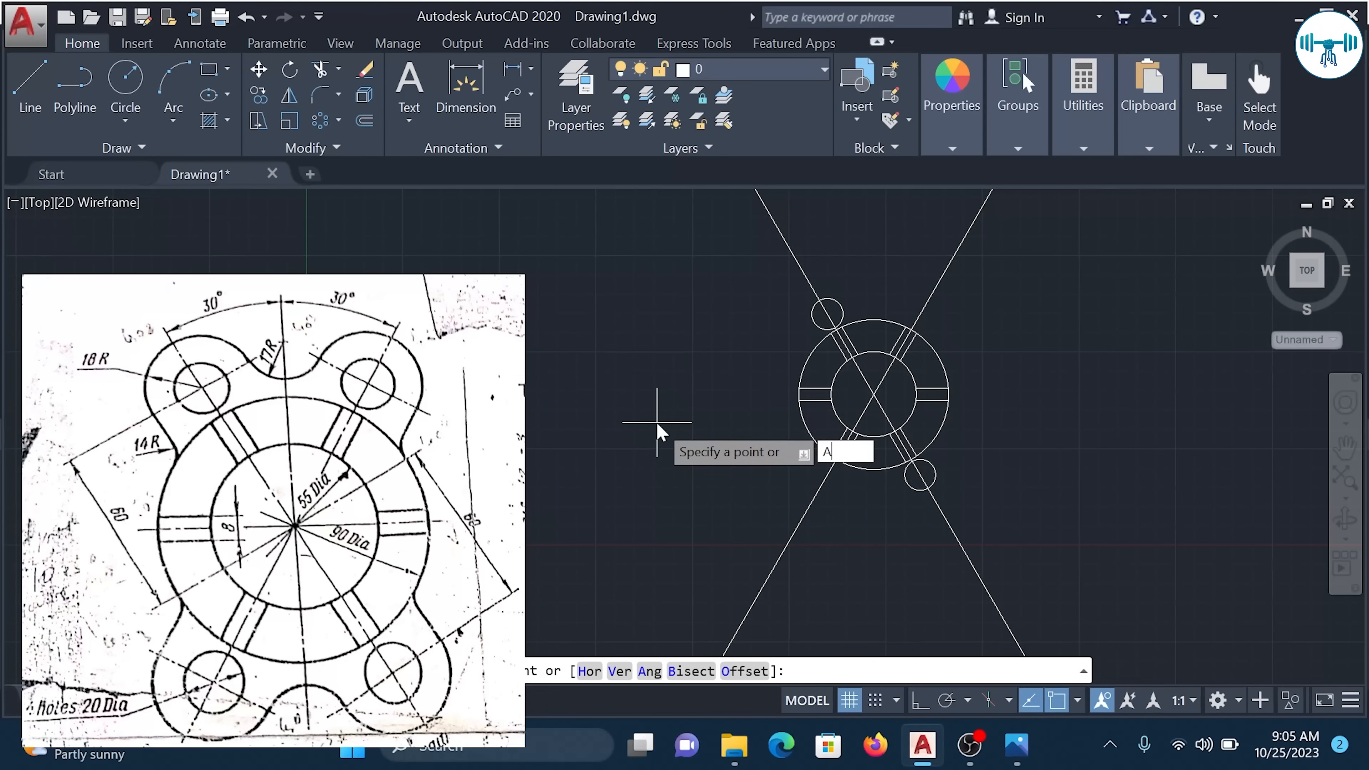
{"action": "key", "text": "Return"}
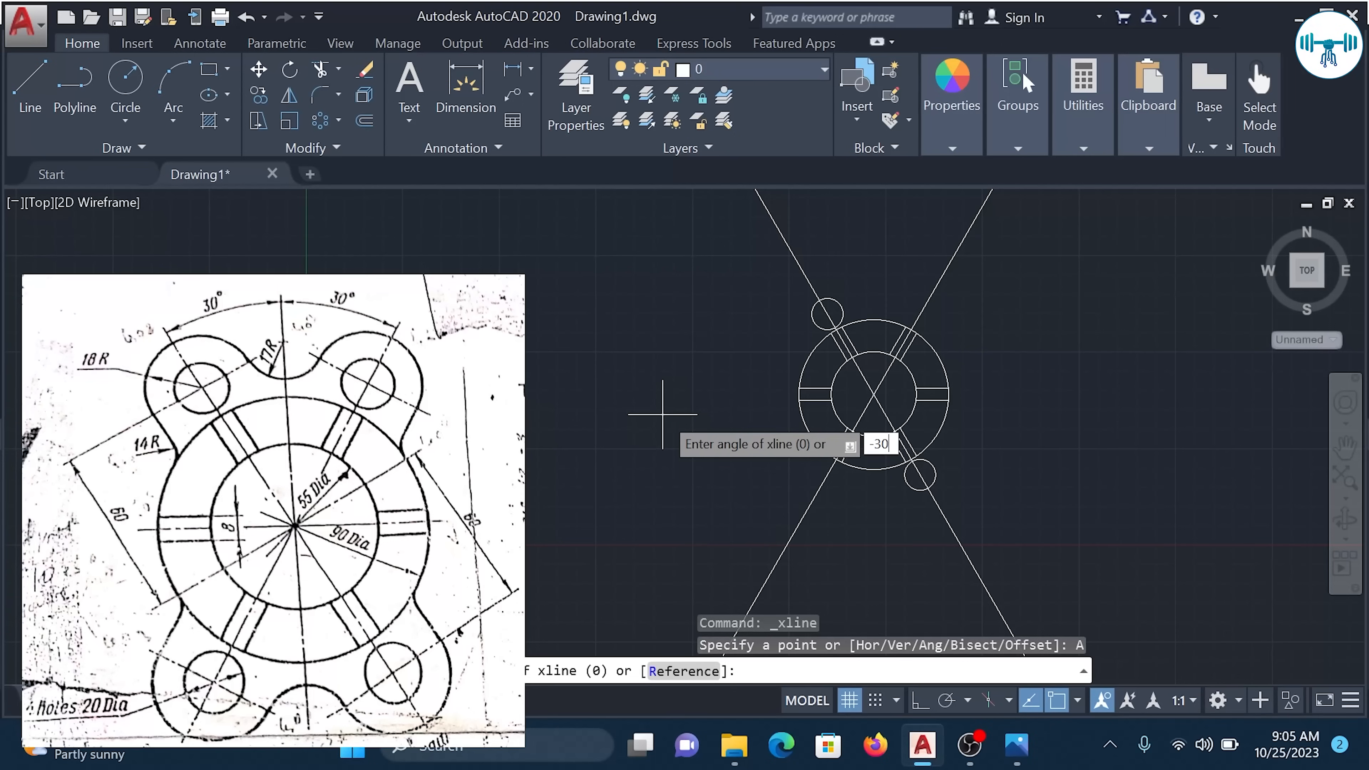
{"action": "key", "text": "Return"}
{"action": "scroll", "coordinate": [841, 376], "scroll_direction": "down", "scroll_amount": 2}
{"action": "scroll", "coordinate": [861, 387], "scroll_direction": "down", "scroll_amount": 2}
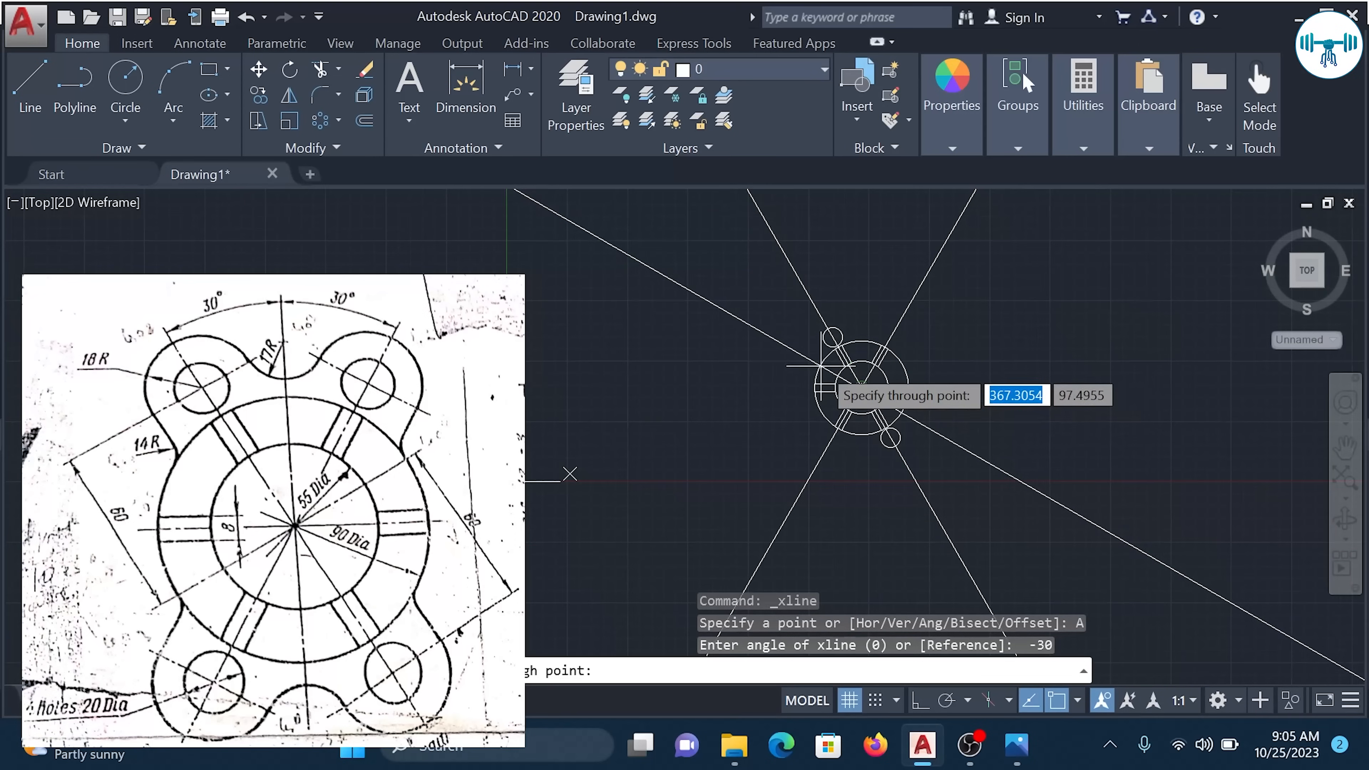
{"action": "scroll", "coordinate": [846, 384], "scroll_direction": "up", "scroll_amount": 6}
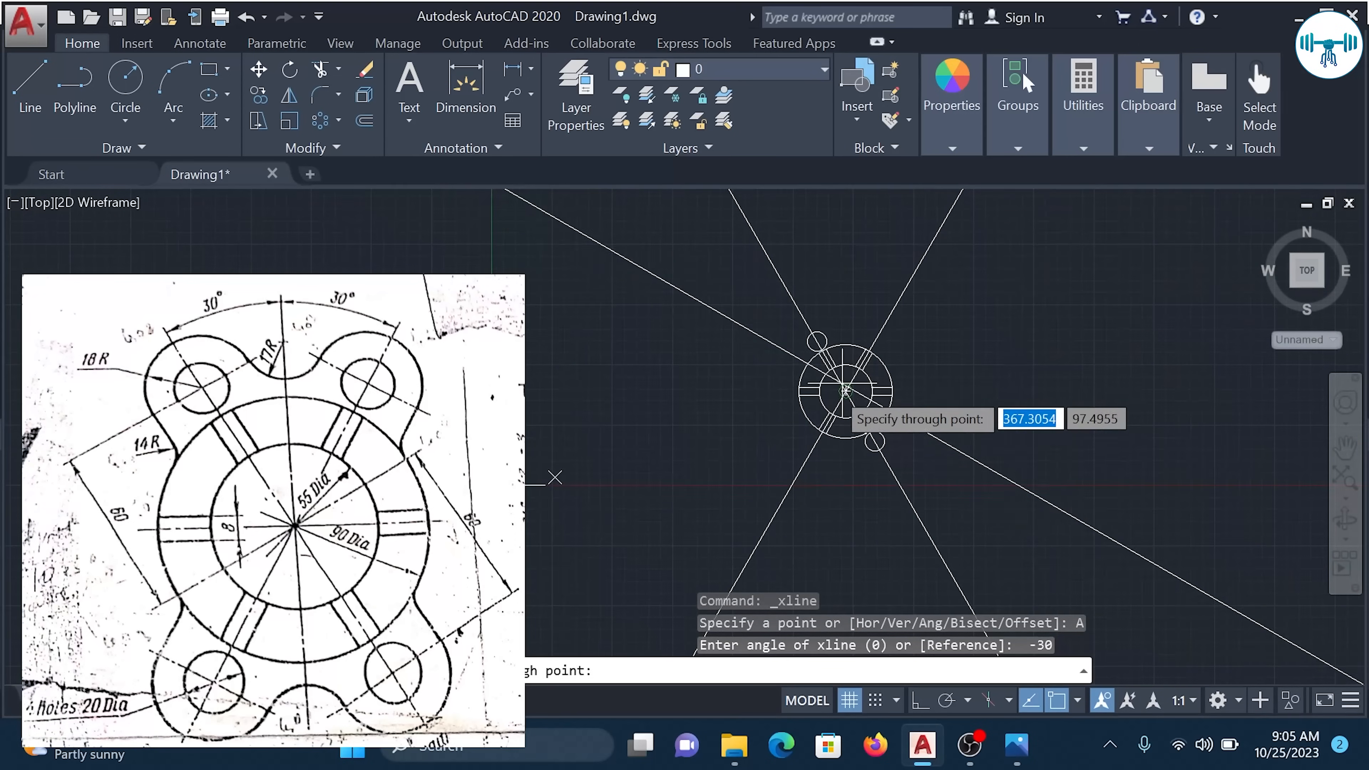
{"action": "scroll", "coordinate": [884, 351], "scroll_direction": "up", "scroll_amount": 5}
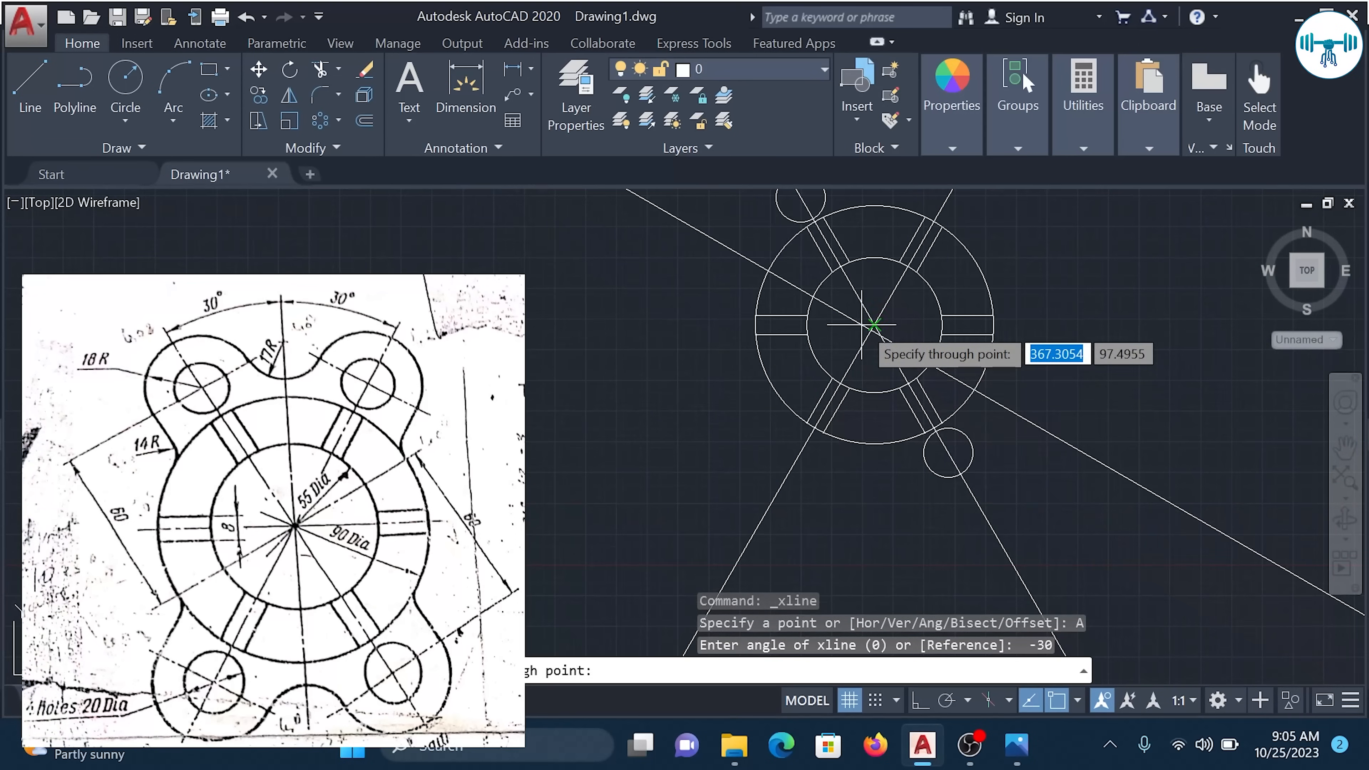
{"action": "scroll", "coordinate": [911, 339], "scroll_direction": "down", "scroll_amount": 3}
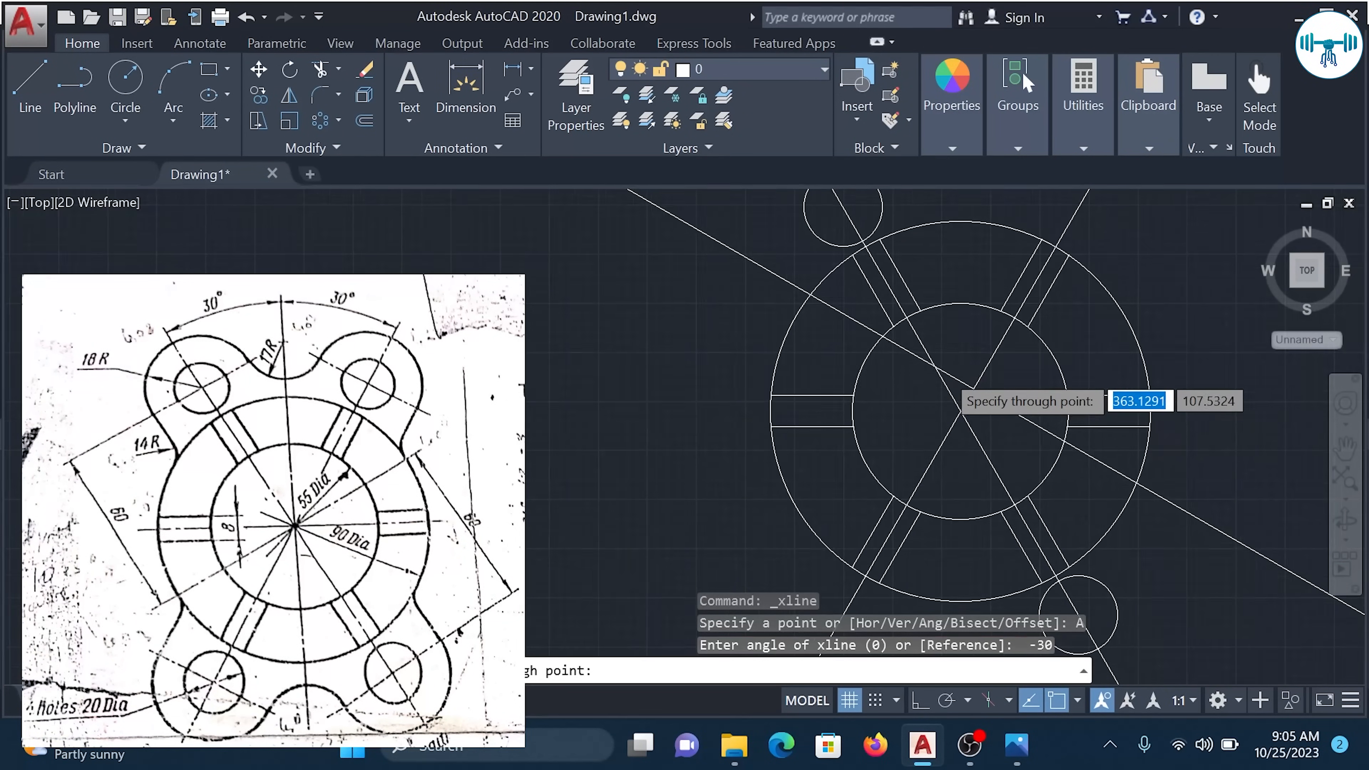
{"action": "scroll", "coordinate": [945, 377], "scroll_direction": "down", "scroll_amount": 8}
{"action": "scroll", "coordinate": [946, 378], "scroll_direction": "up", "scroll_amount": 5}
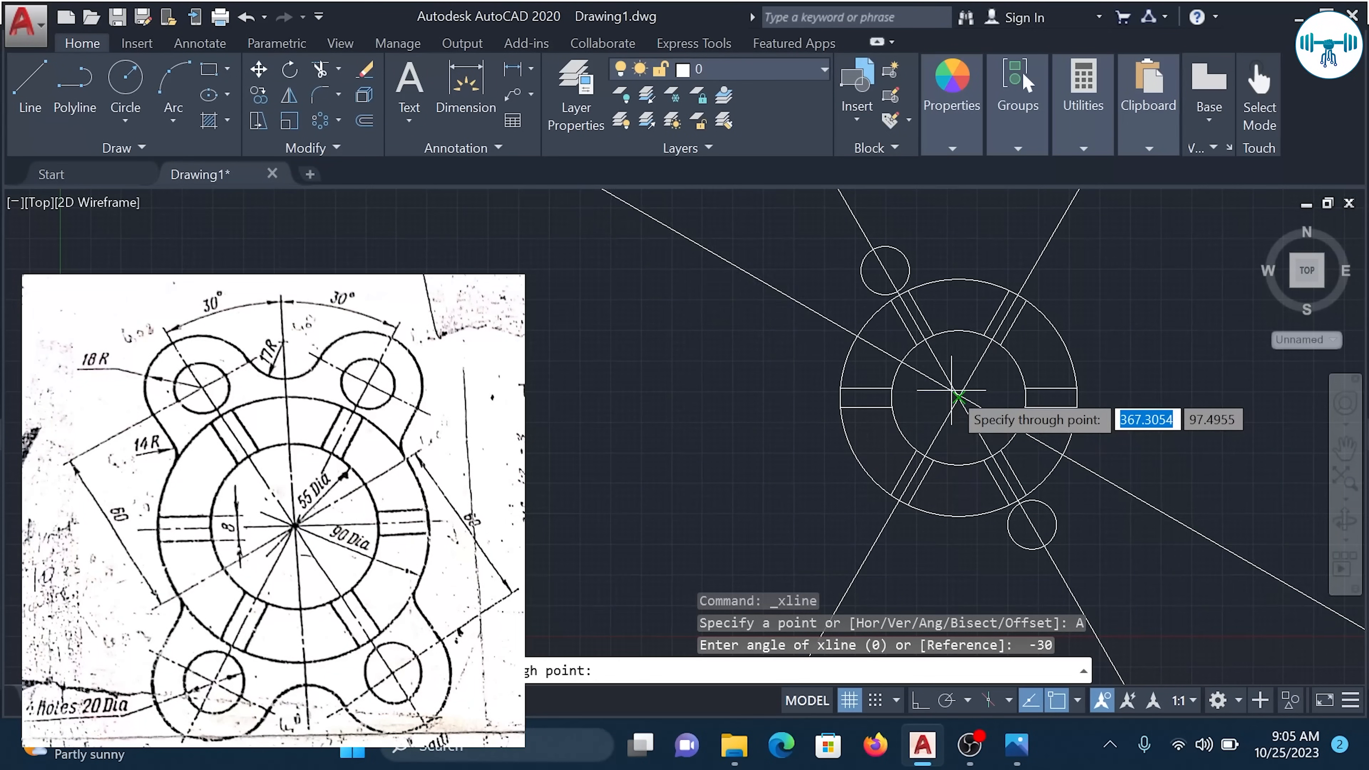
{"action": "left_click", "coordinate": [954, 397]}
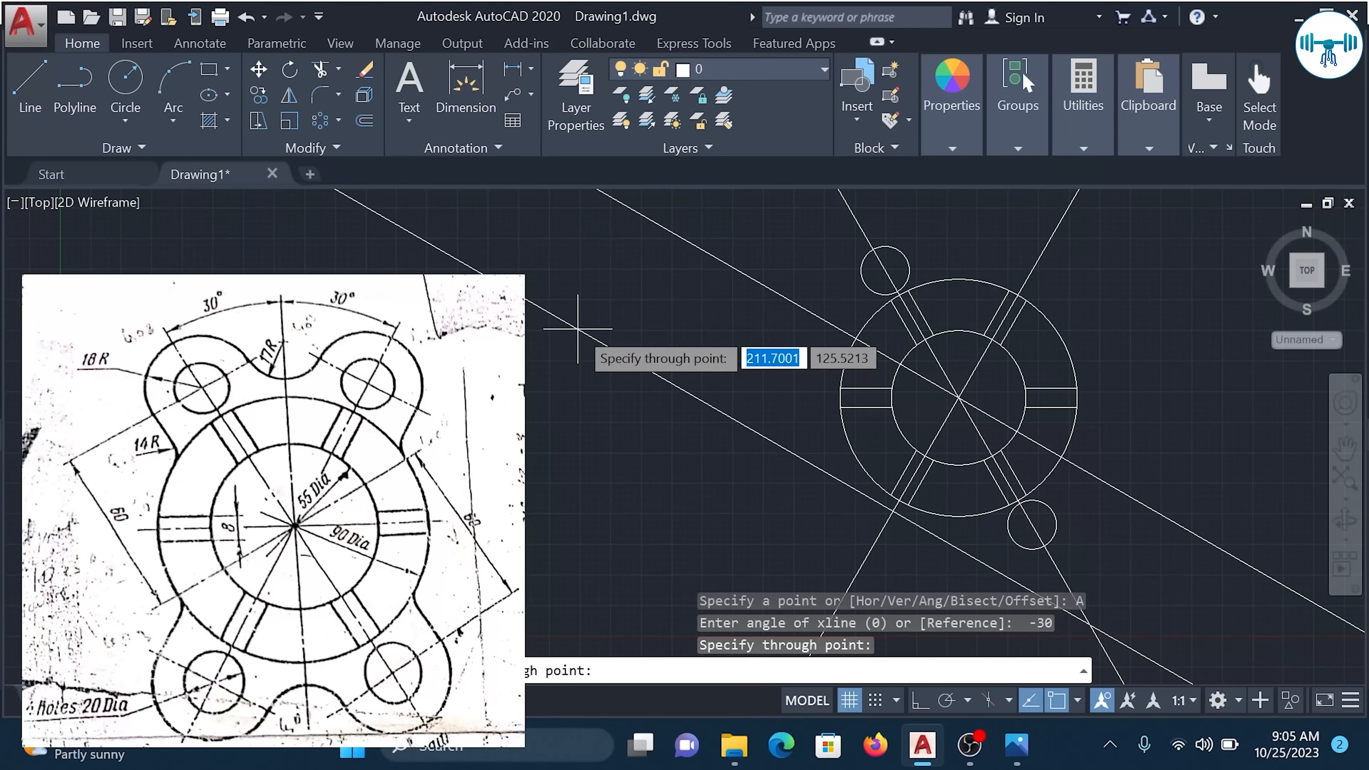
{"action": "key", "text": "Escape"}
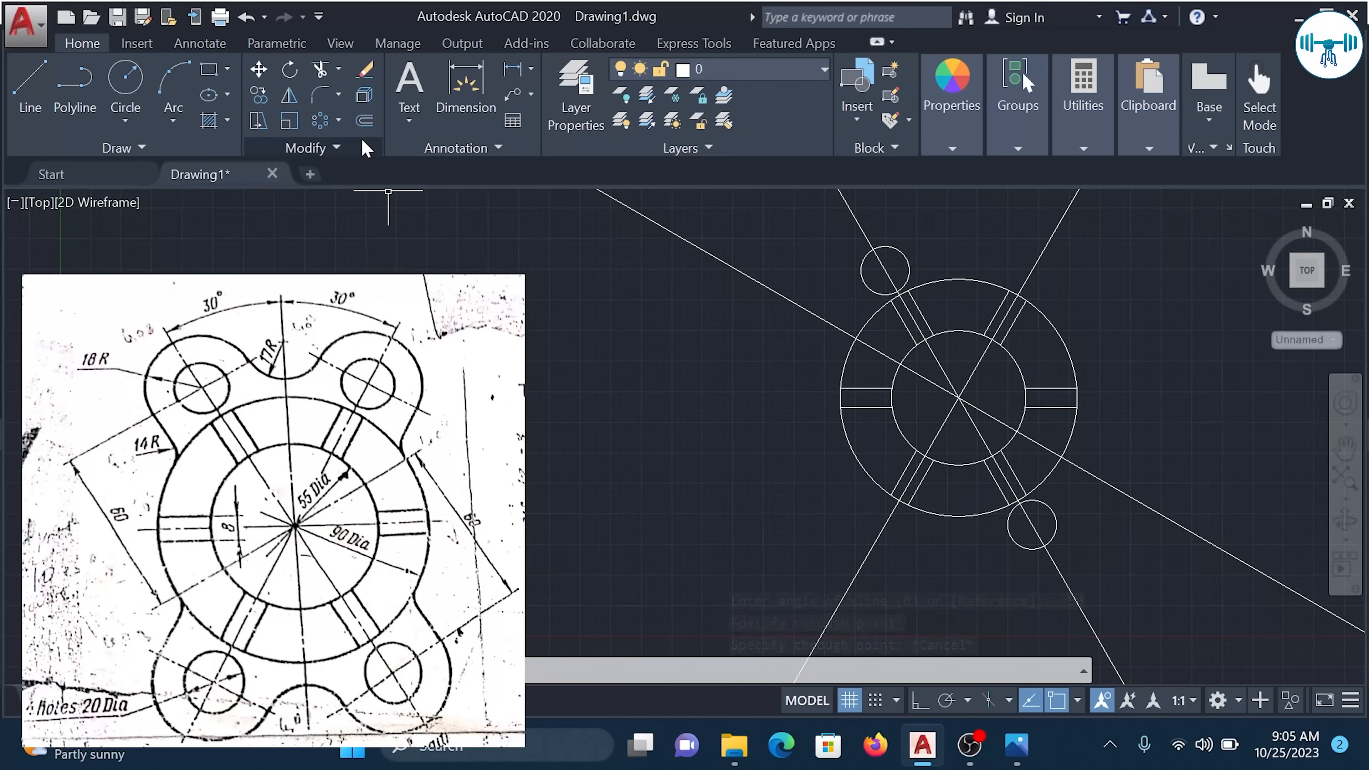
Offset the -30-degree construction line by 60 to both sides of the common centre.
{"action": "left_click", "coordinate": [365, 122]}
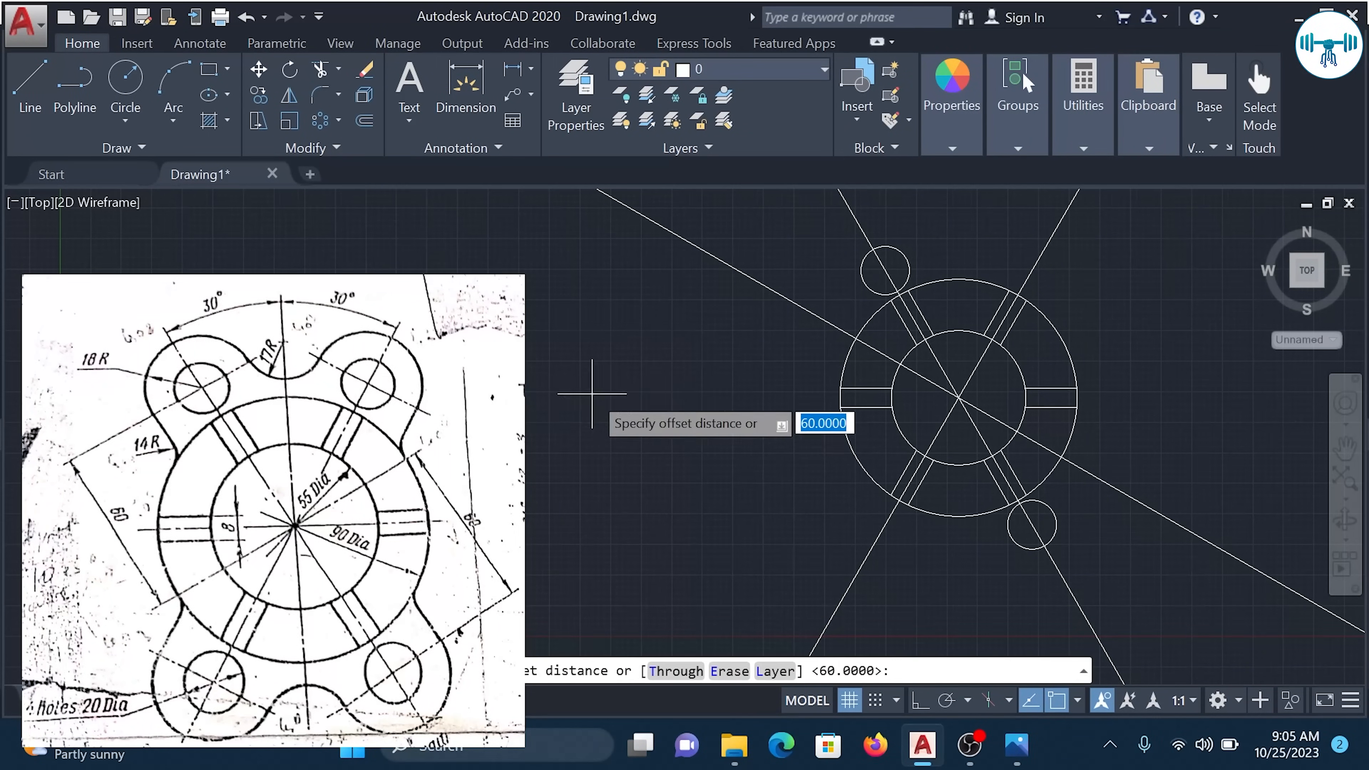
{"action": "type", "text": "60"}
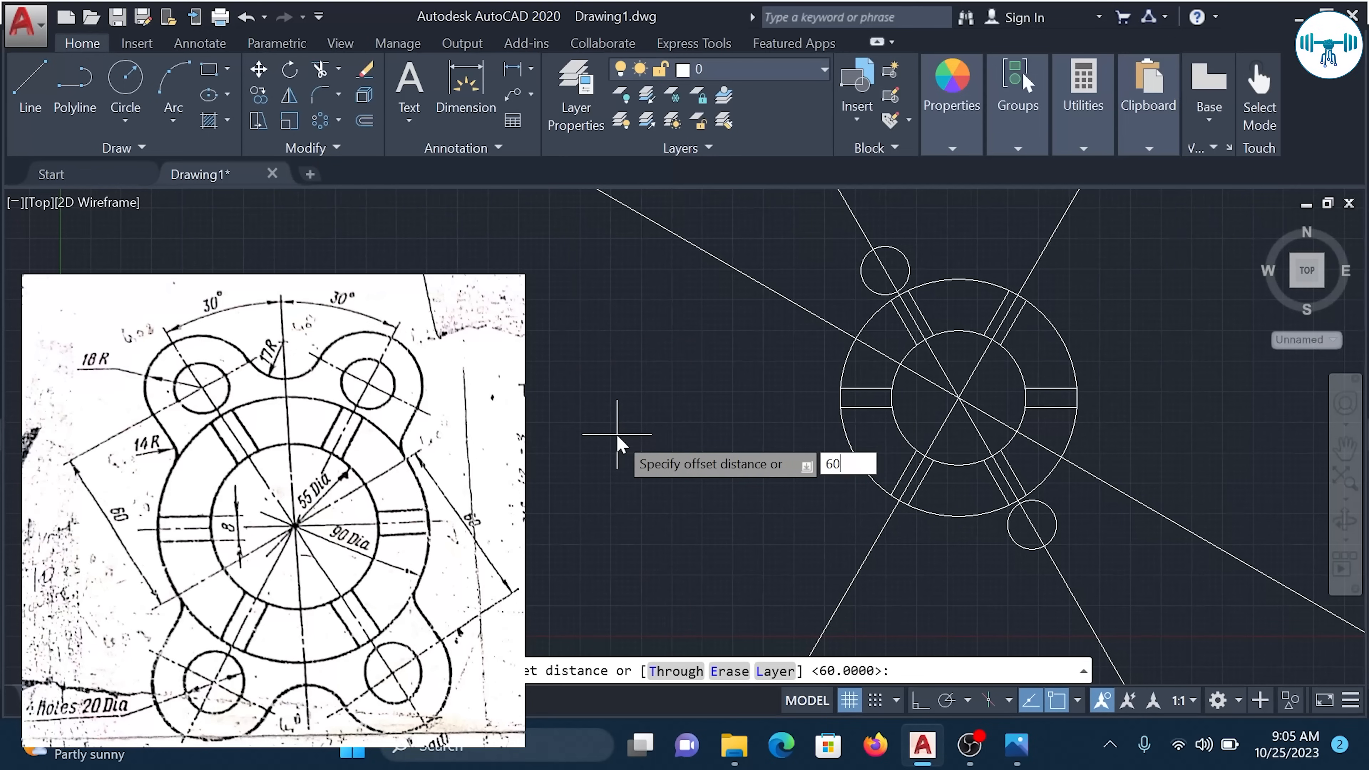
{"action": "key", "text": "Return"}
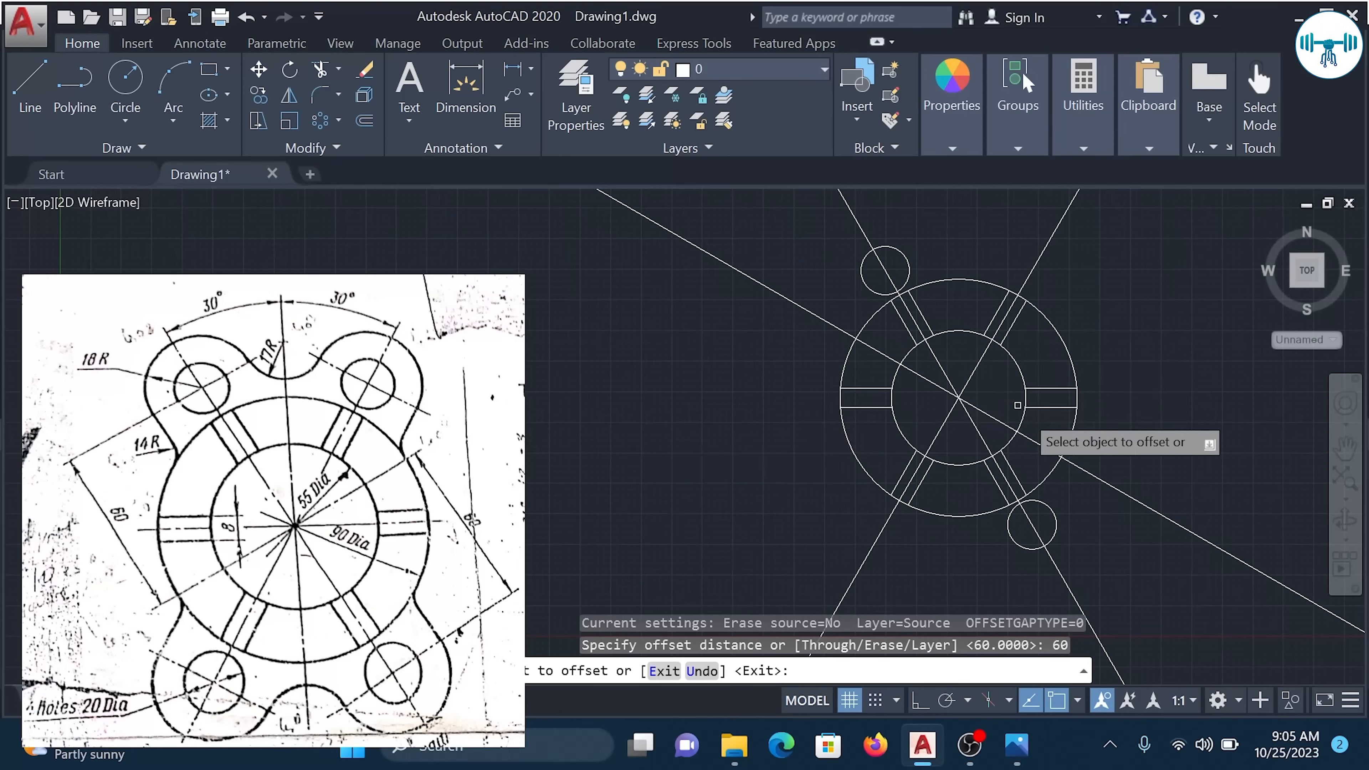
{"action": "left_click", "coordinate": [1158, 512]}
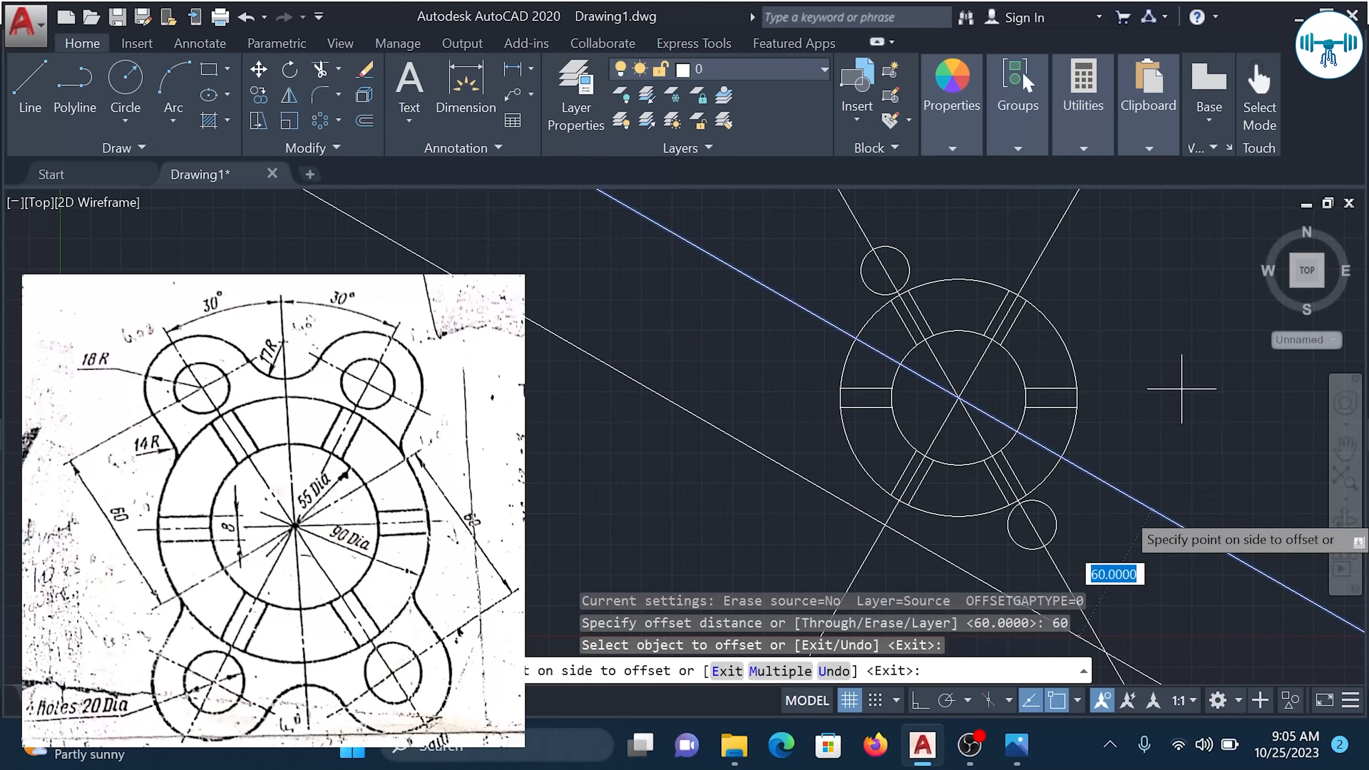
{"action": "left_click", "coordinate": [1205, 311]}
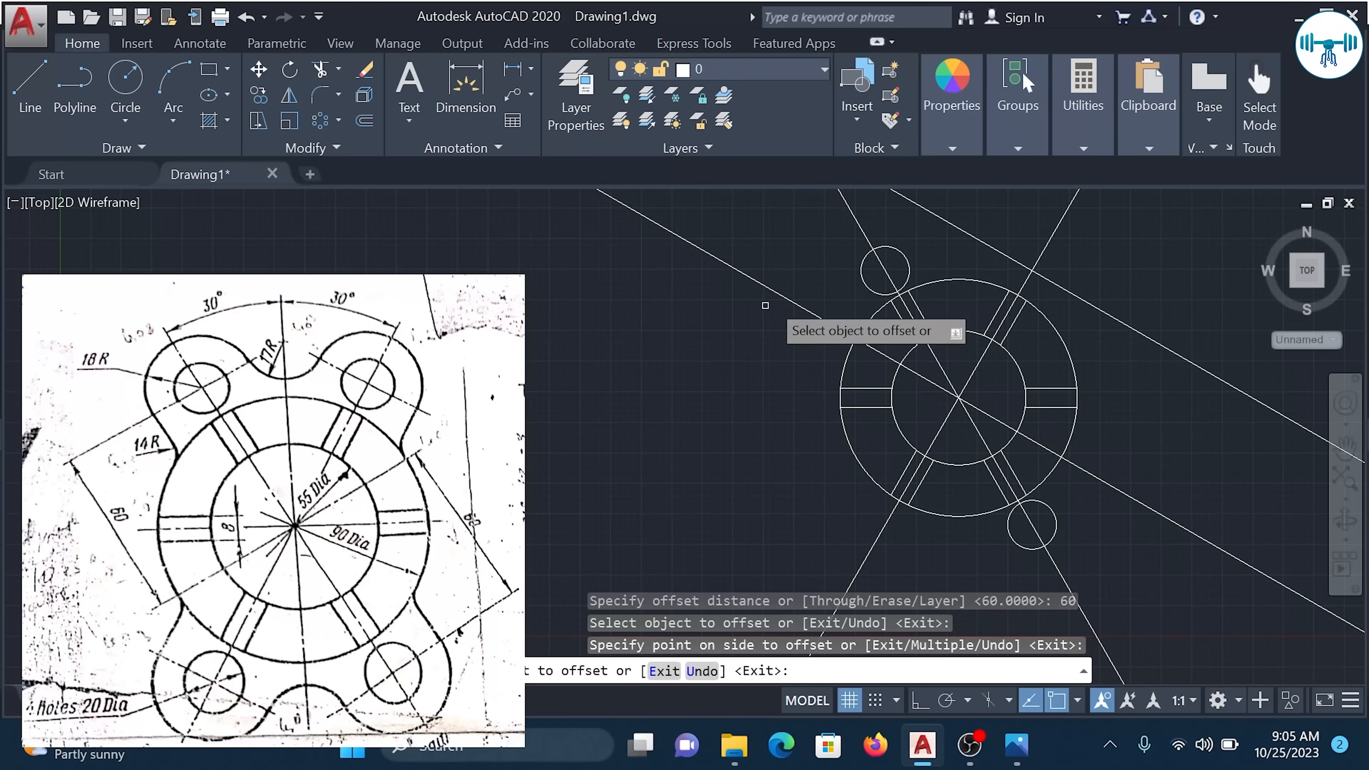
{"action": "left_click", "coordinate": [768, 294]}
{"action": "left_click", "coordinate": [696, 421]}
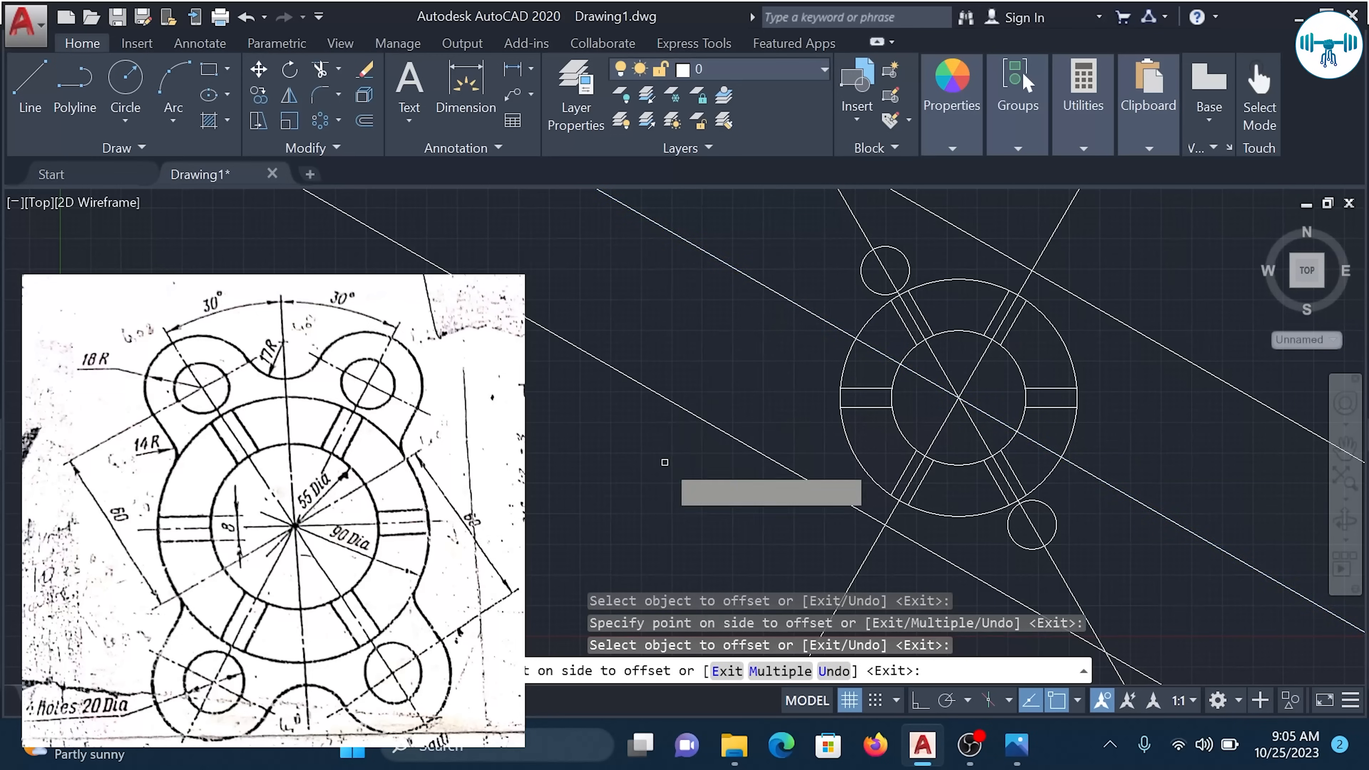
{"action": "key", "text": "Escape"}
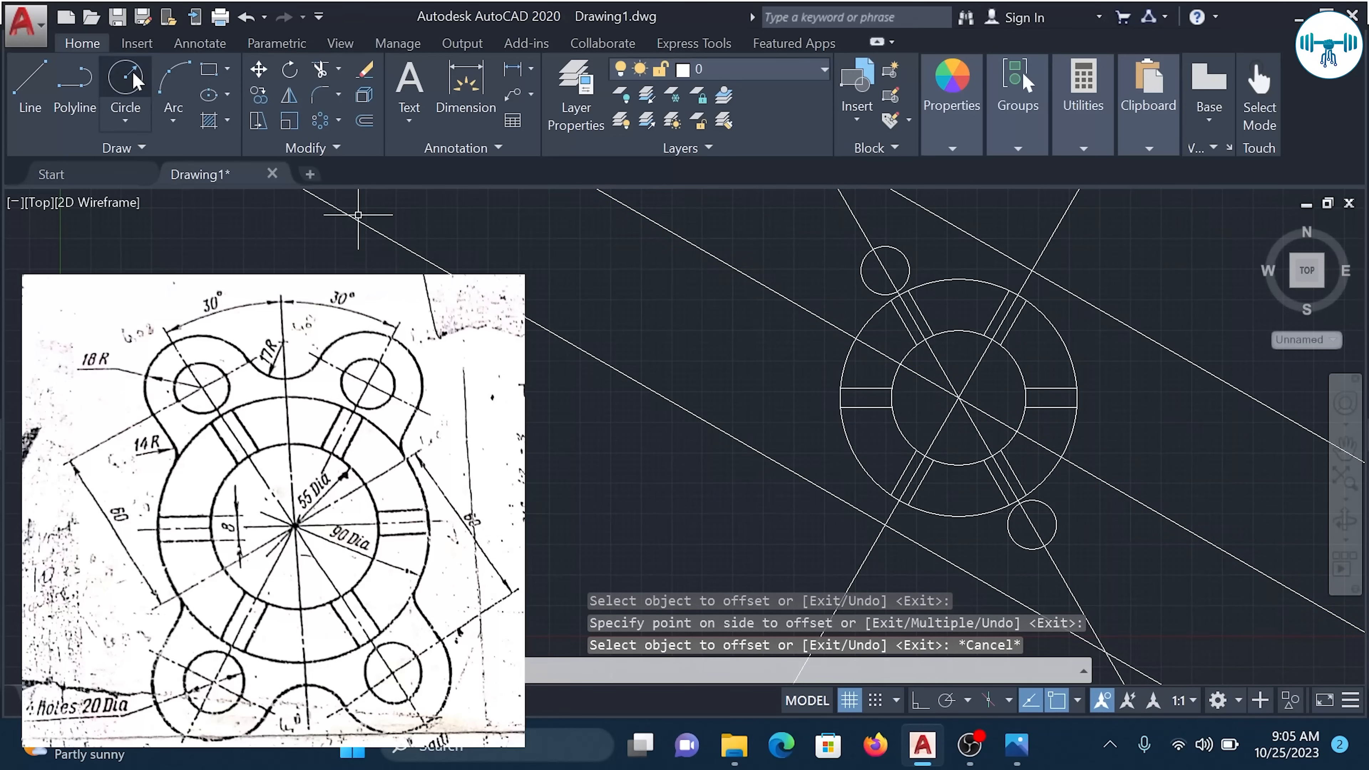
Draw a 20-diameter circle where the upper-right offset line crosses the 60-degree construction line.
{"action": "type", "text": "c"}
{"action": "key", "text": "Return"}
{"action": "scroll", "coordinate": [1005, 259], "scroll_direction": "up", "scroll_amount": 4}
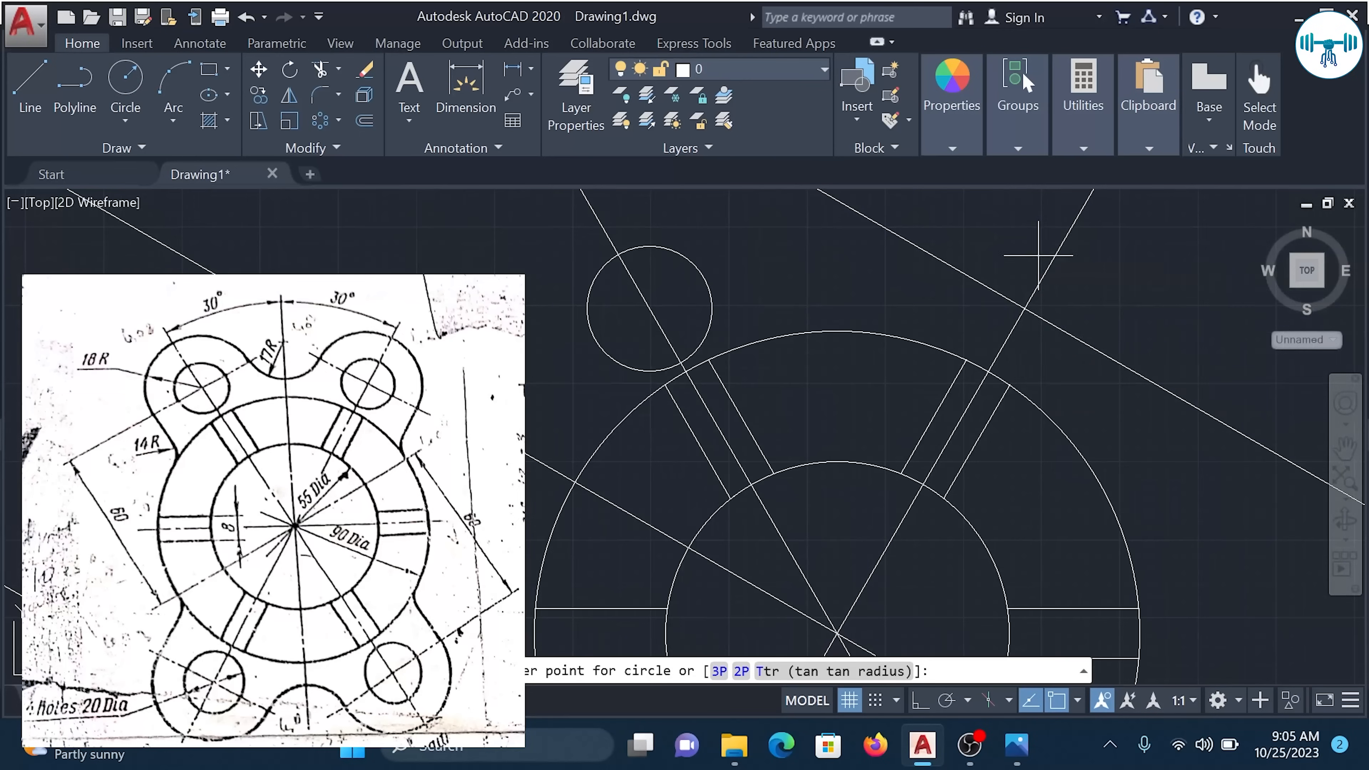
{"action": "left_click", "coordinate": [1023, 309]}
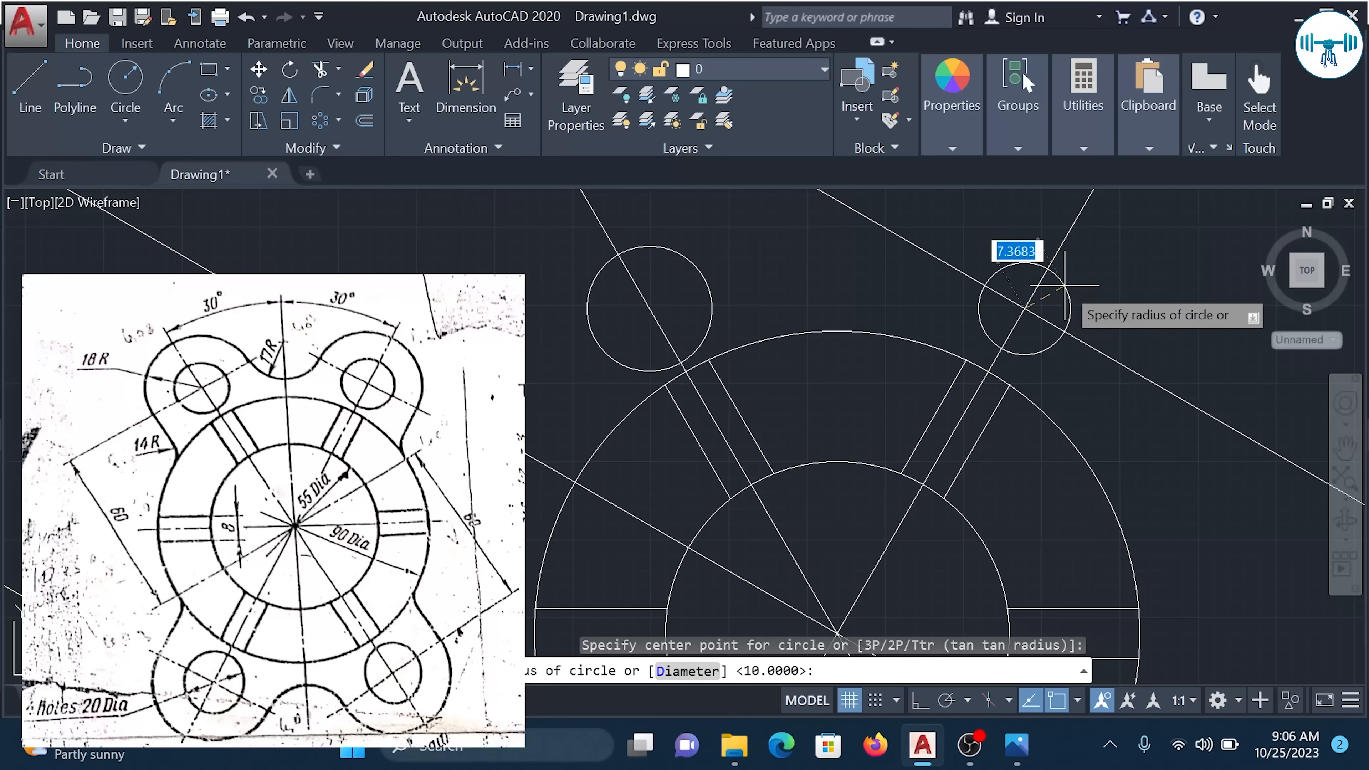
{"action": "type", "text": "D"}
{"action": "key", "text": "Return"}
{"action": "type", "text": "20"}
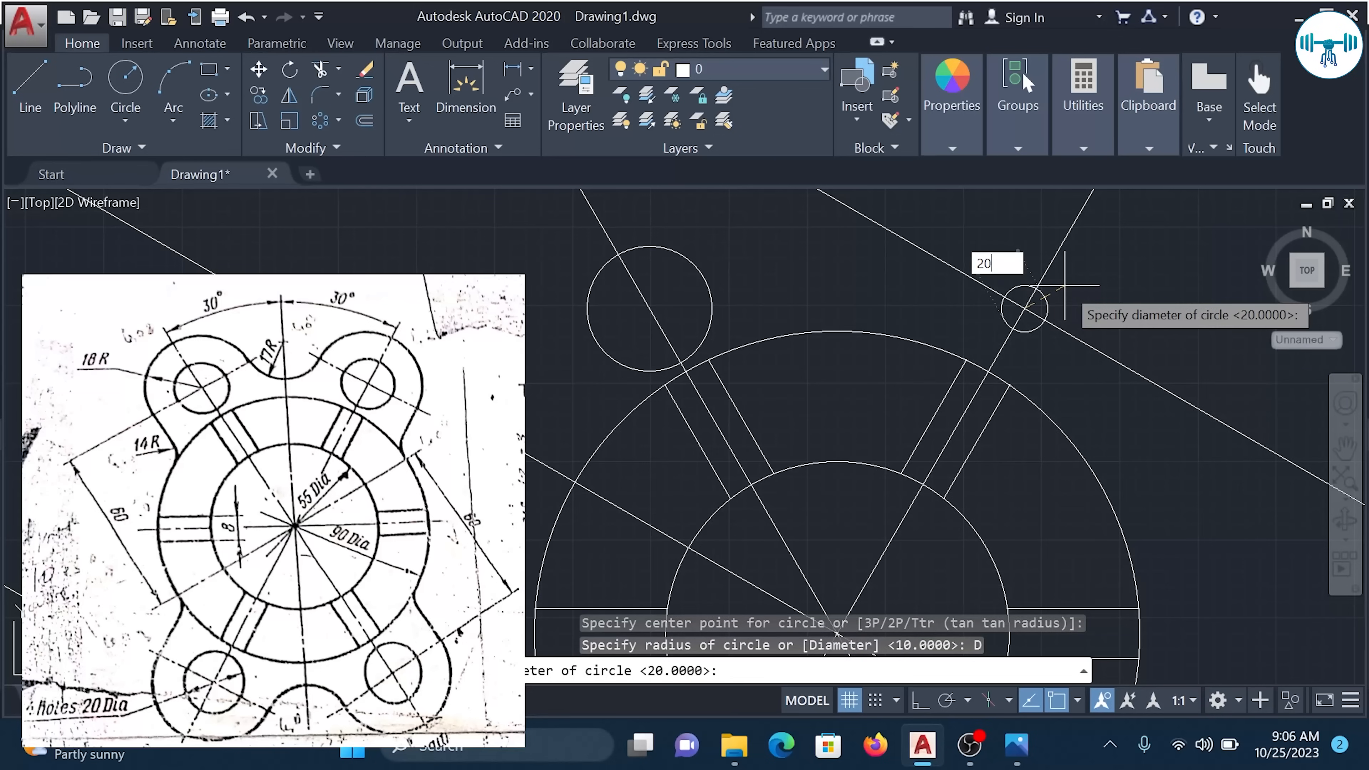
{"action": "key", "text": "Return"}
{"action": "scroll", "coordinate": [957, 318], "scroll_direction": "down", "scroll_amount": 5}
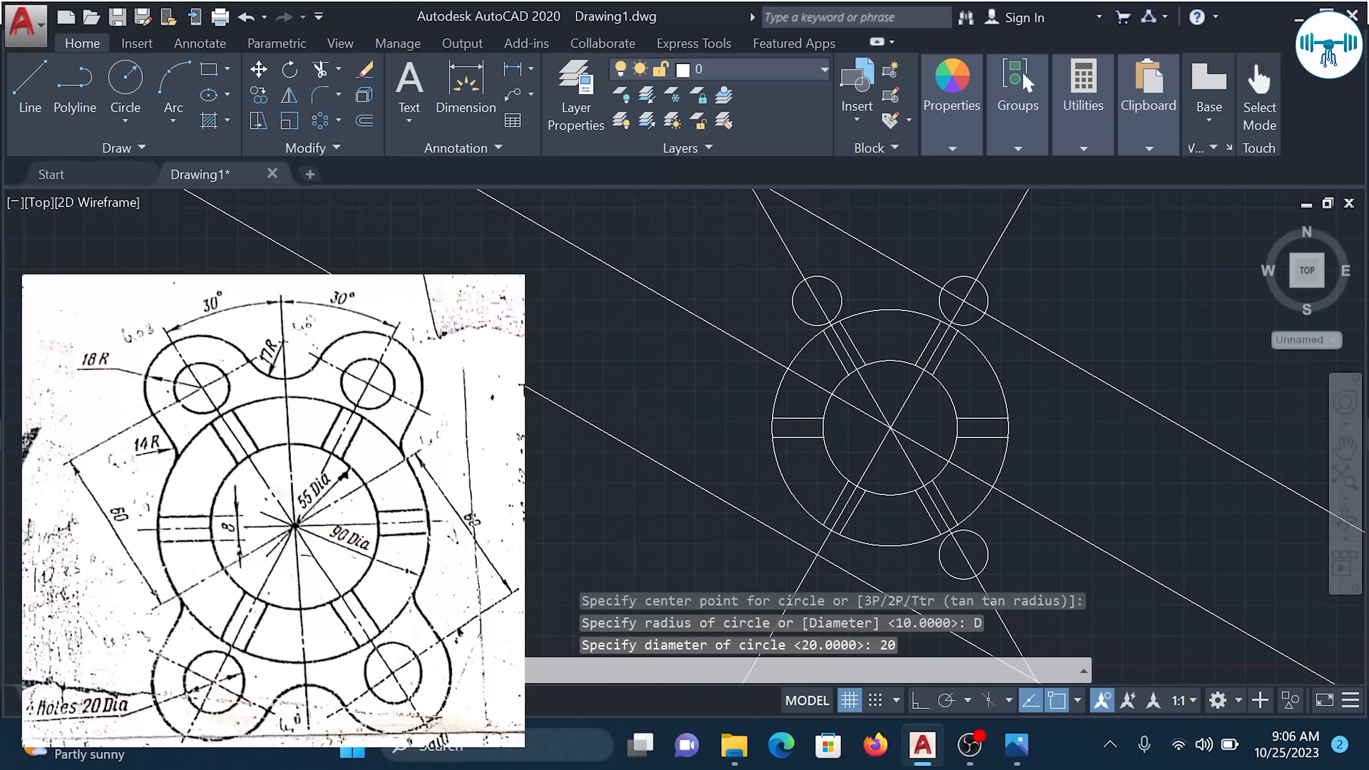
Draw a 20-diameter circle where the lower-left offset line crosses the 60-degree construction line.
{"action": "scroll", "coordinate": [884, 401], "scroll_direction": "up", "scroll_amount": 3}
{"action": "scroll", "coordinate": [922, 341], "scroll_direction": "up", "scroll_amount": 4}
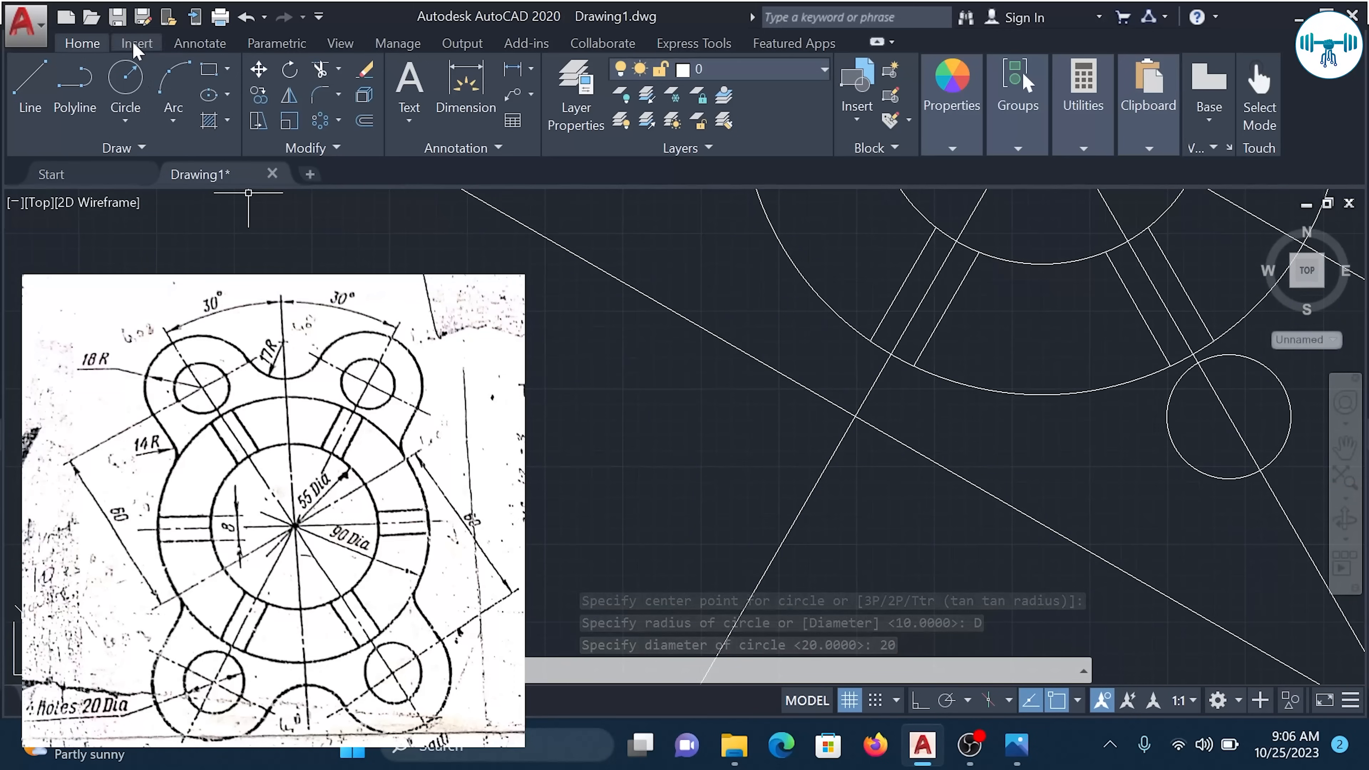
{"action": "left_click", "coordinate": [135, 74]}
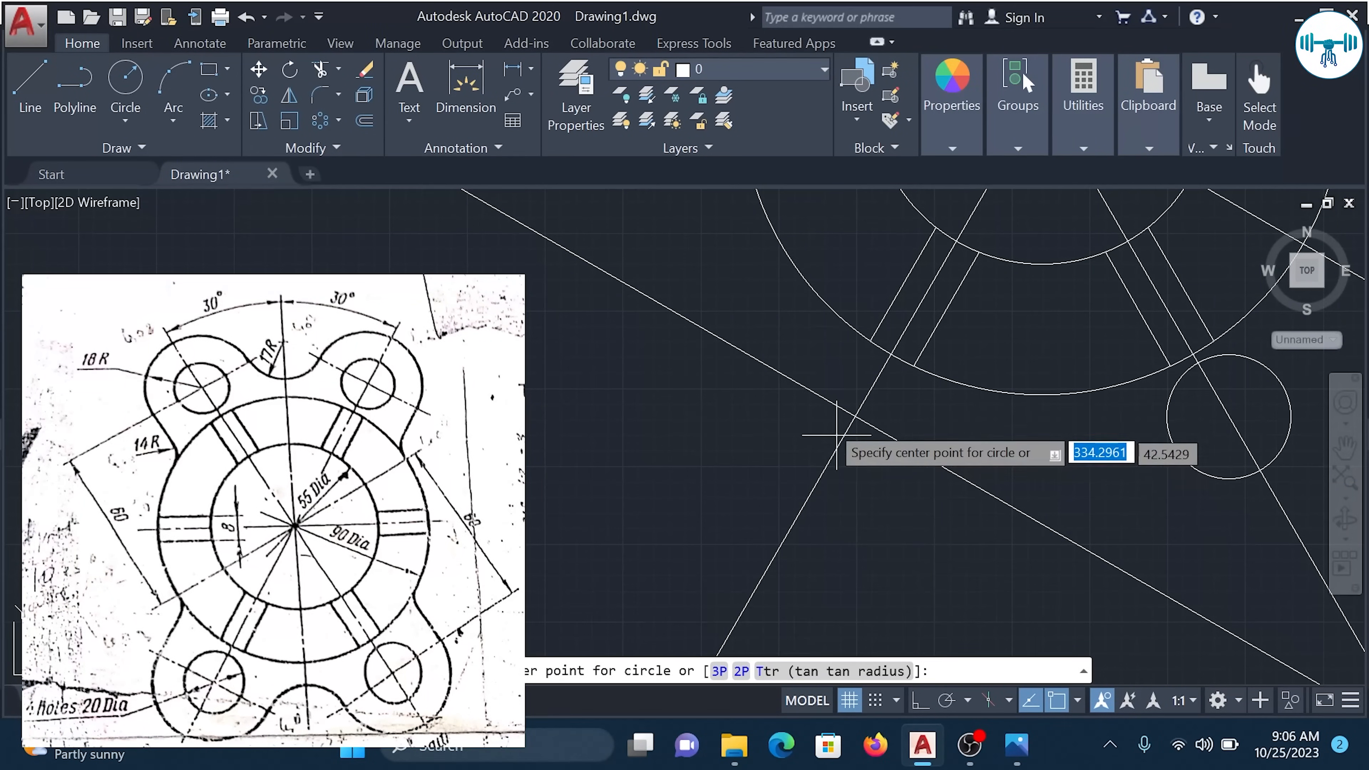
{"action": "left_click", "coordinate": [855, 416]}
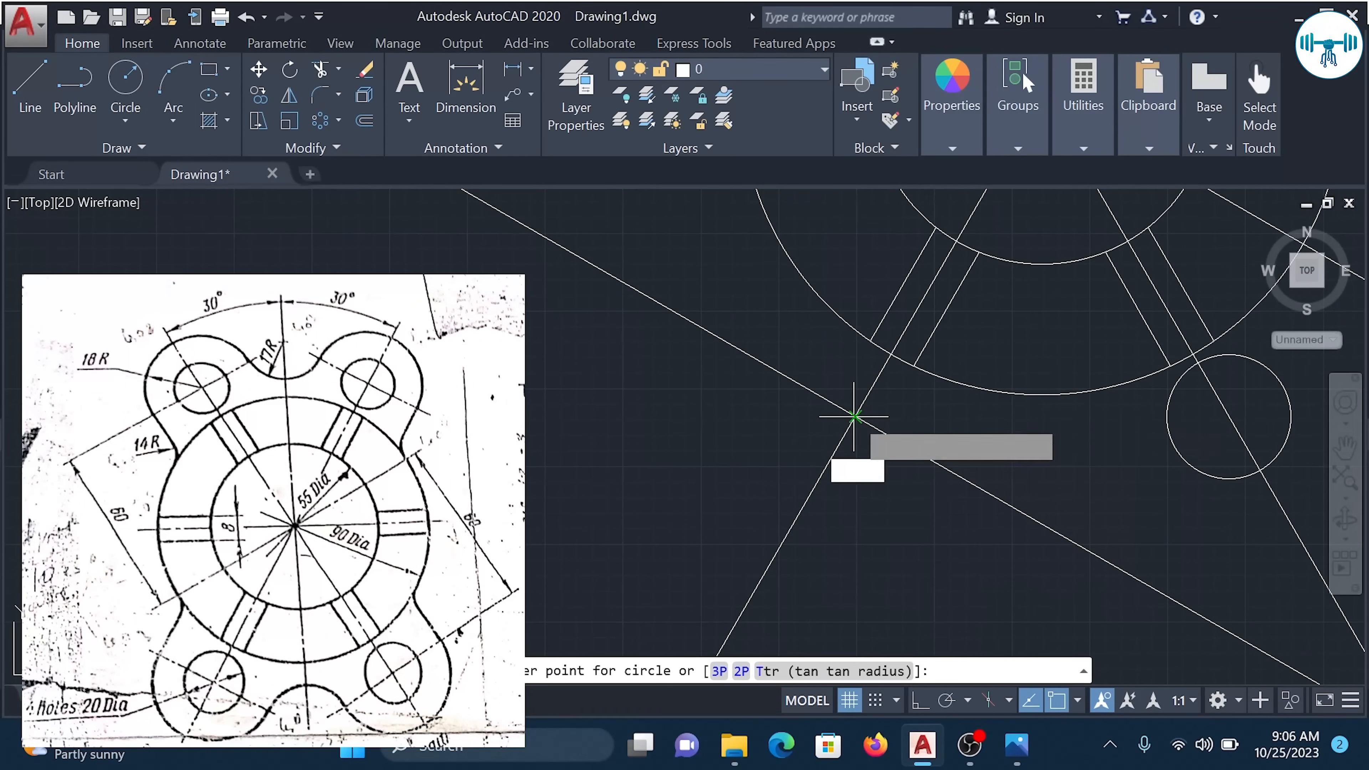
{"action": "type", "text": "d"}
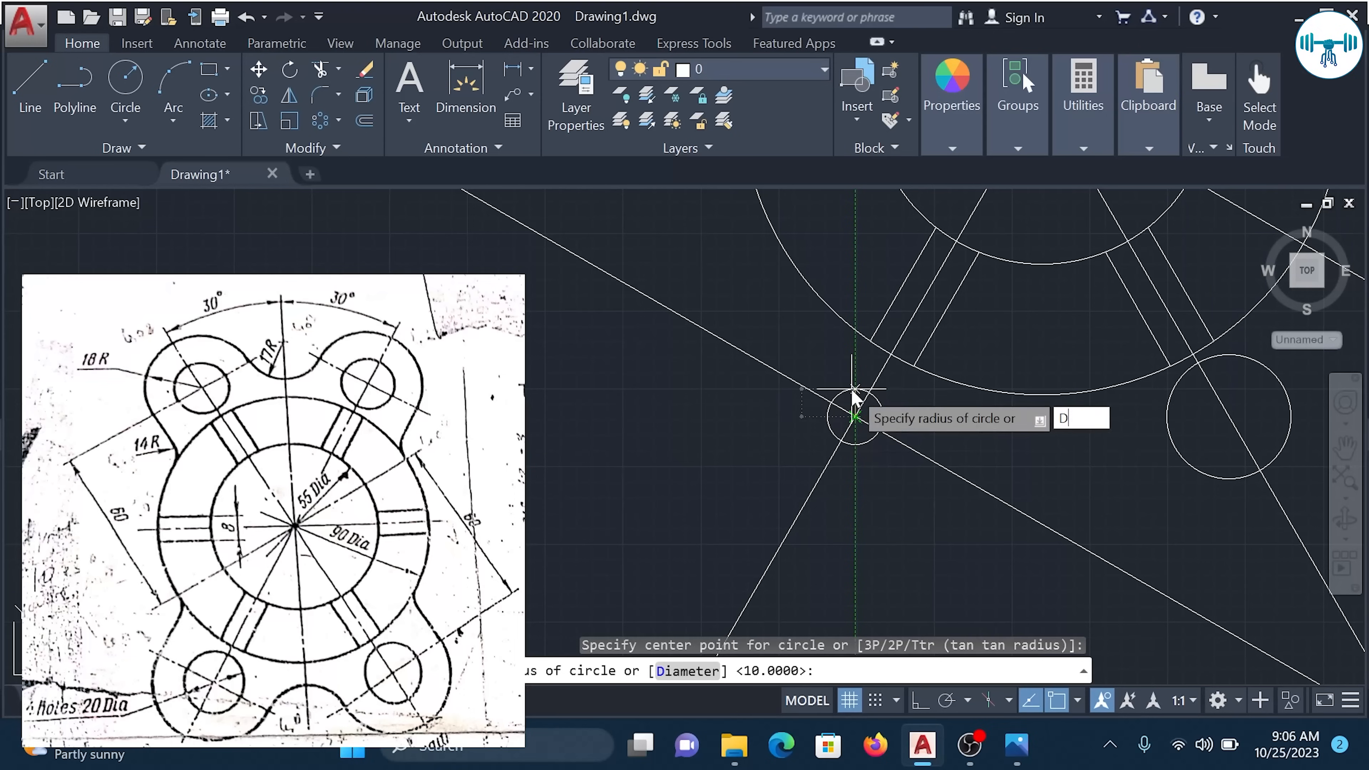
{"action": "key", "text": "Return"}
{"action": "type", "text": "20"}
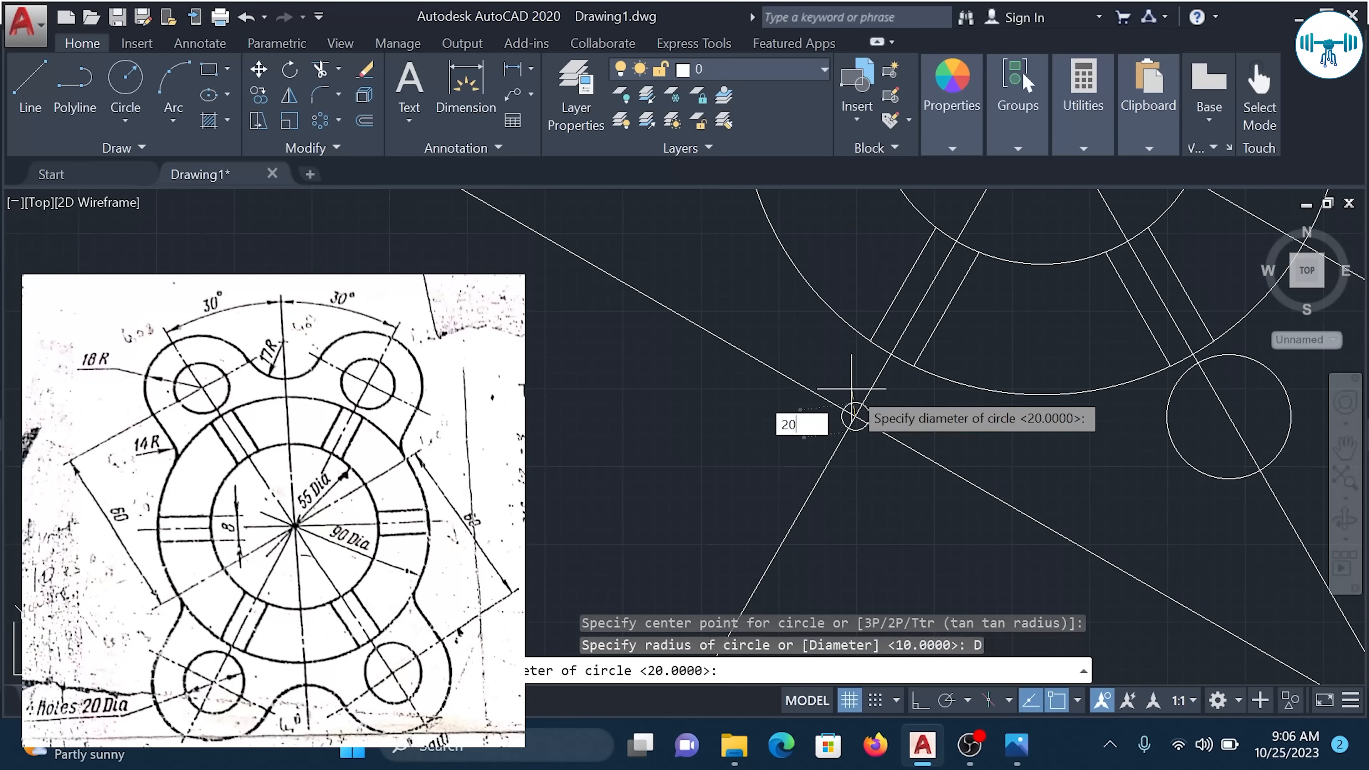
{"action": "key", "text": "Return"}
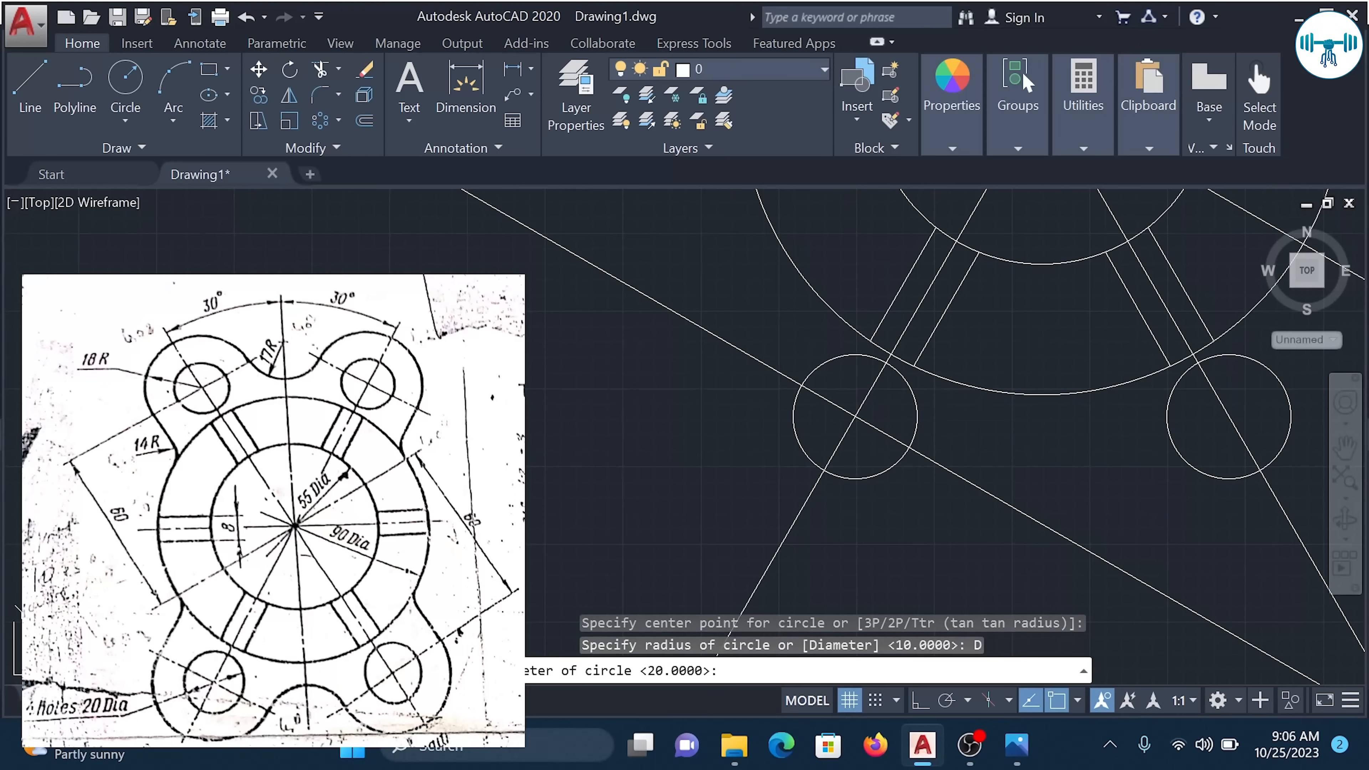
Delete the three parallel -30-degree construction lines.
{"action": "scroll", "coordinate": [845, 426], "scroll_direction": "down", "scroll_amount": 4}
{"action": "scroll", "coordinate": [993, 474], "scroll_direction": "down", "scroll_amount": 2}
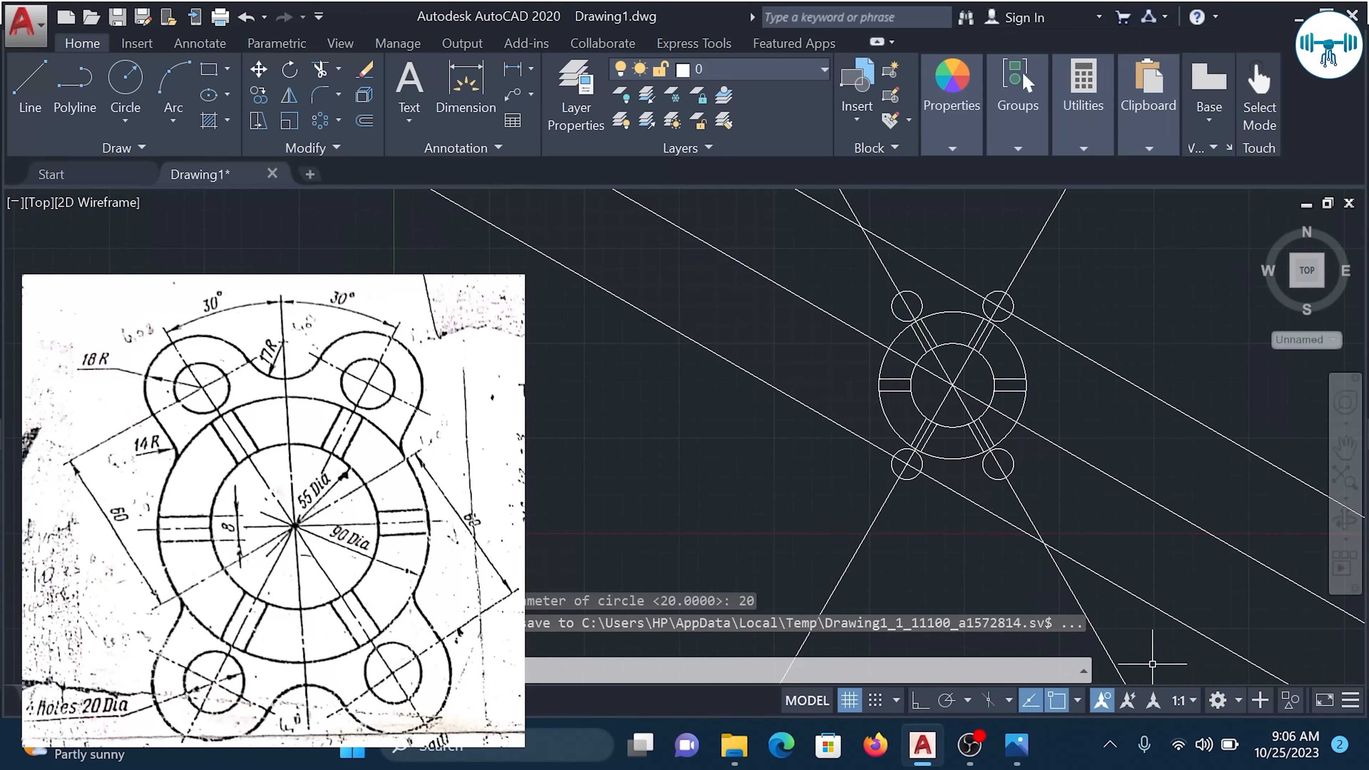
{"action": "left_click", "coordinate": [1185, 639]}
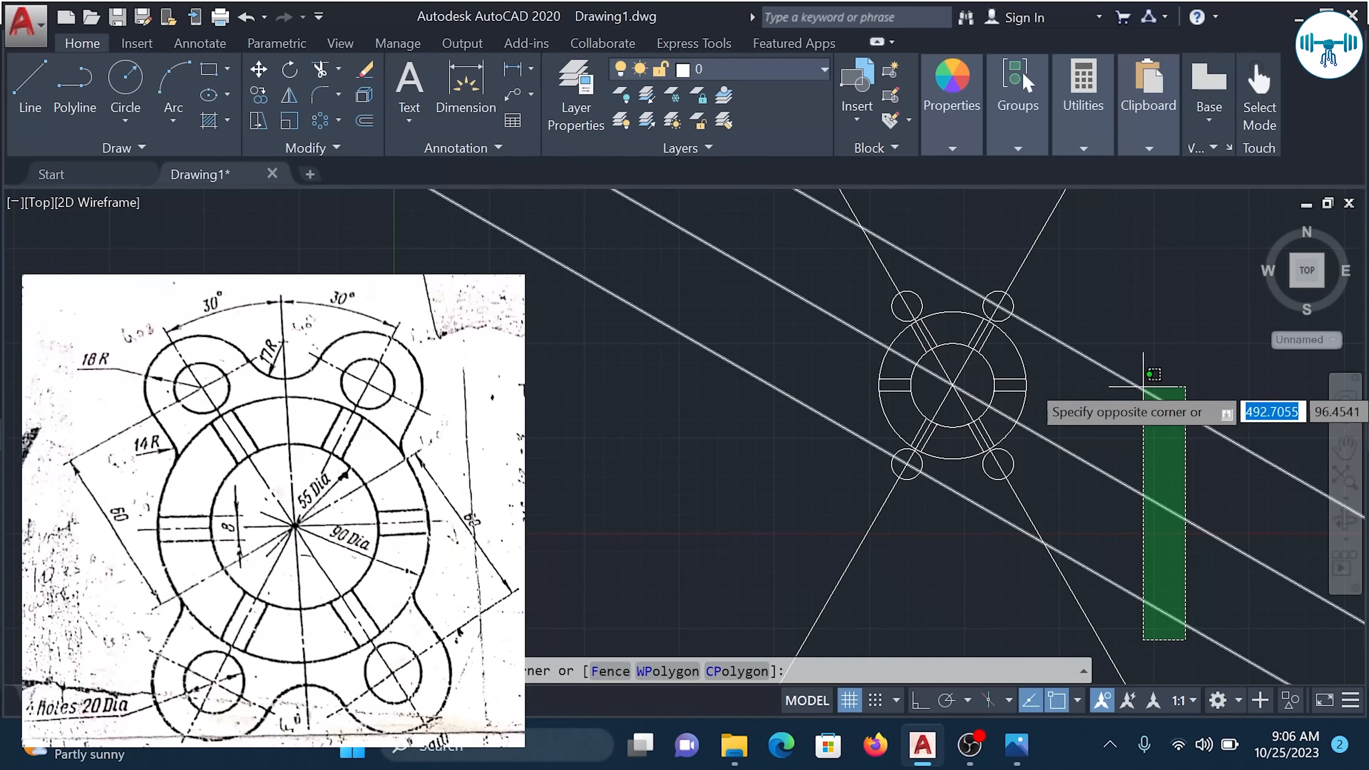
{"action": "left_click", "coordinate": [1140, 348]}
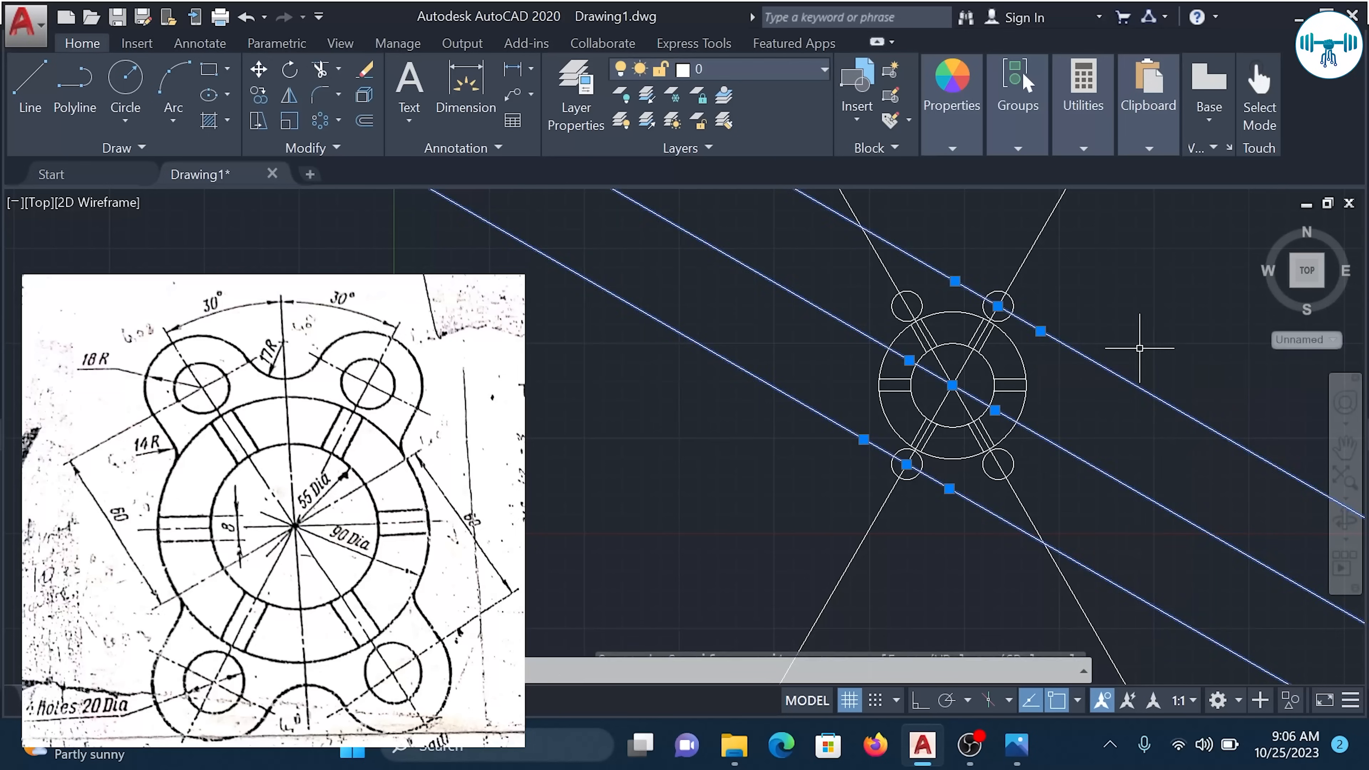
{"action": "key", "text": "Delete"}
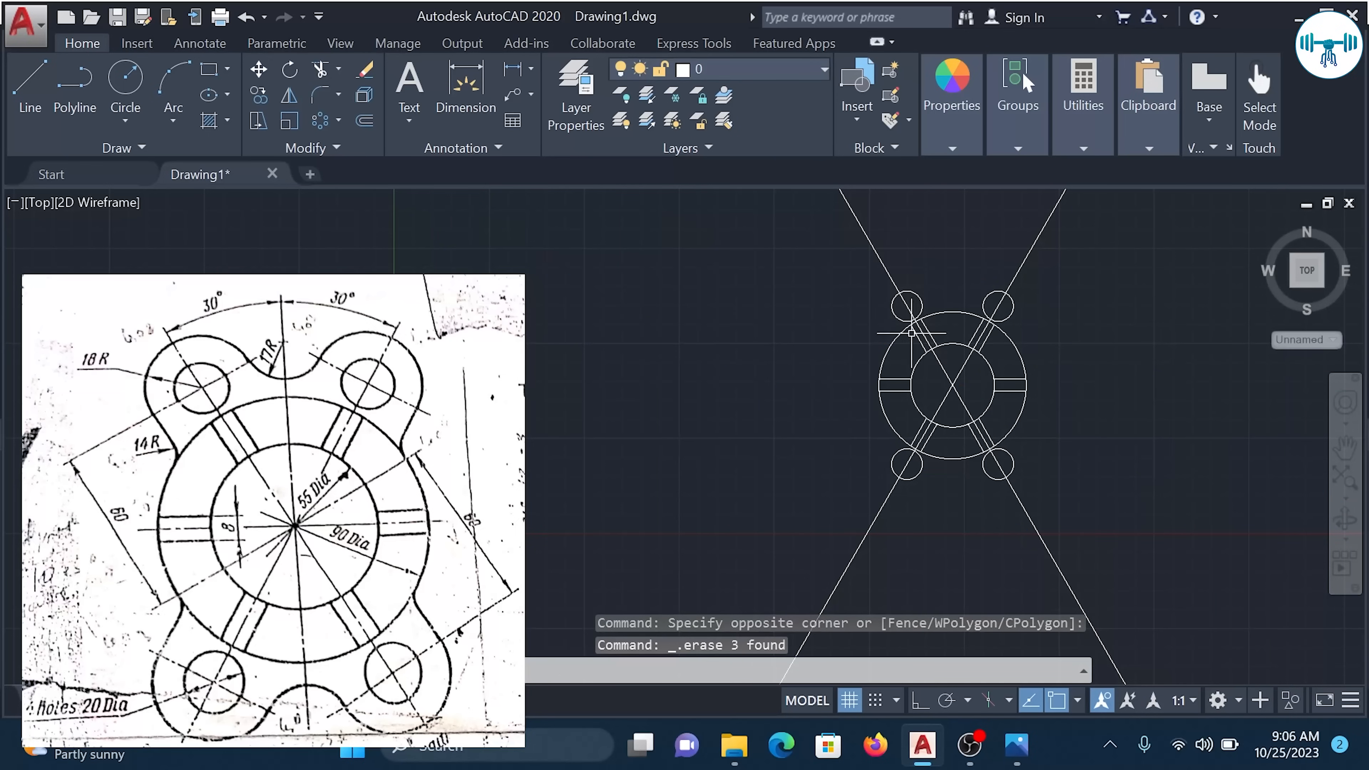
Draw an 18-radius circle concentric with the upper-left 20-diameter hole.
{"action": "scroll", "coordinate": [906, 293], "scroll_direction": "up", "scroll_amount": 2}
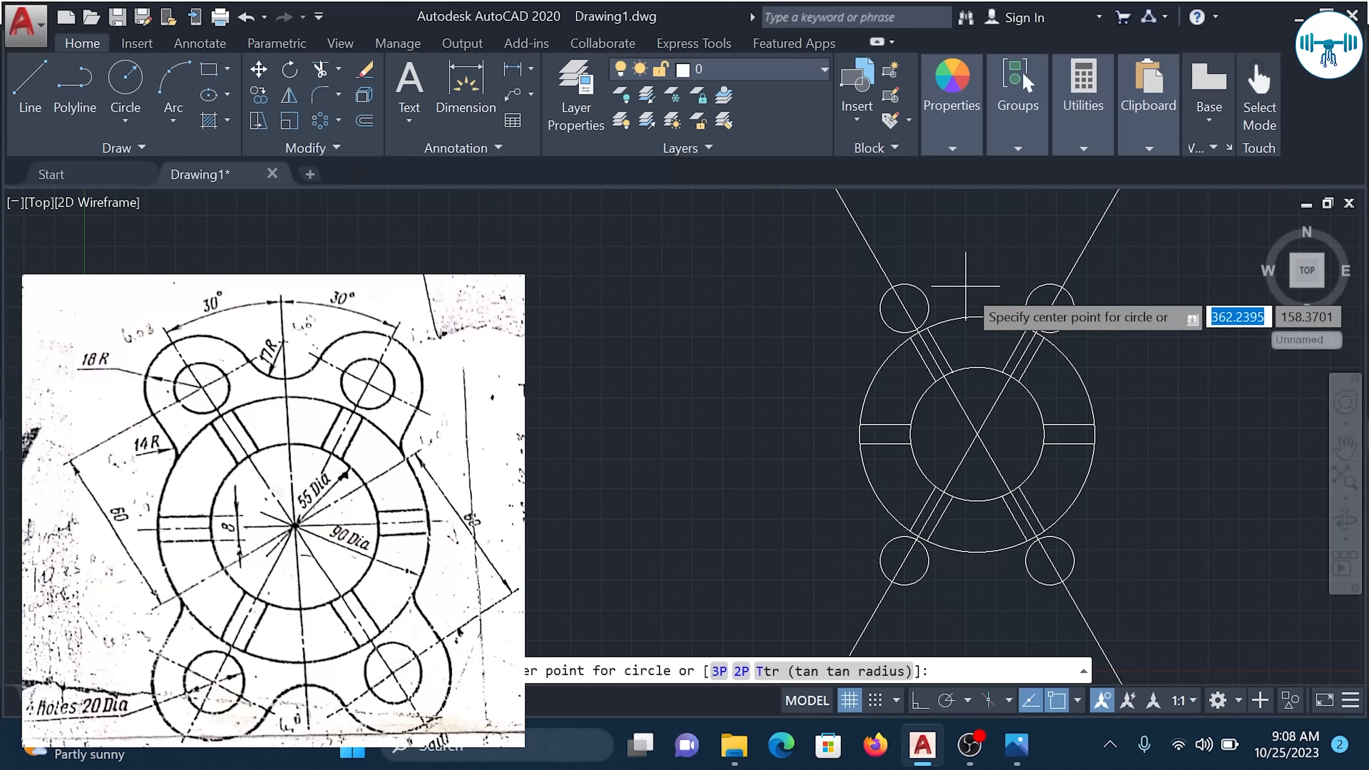
{"action": "scroll", "coordinate": [891, 318], "scroll_direction": "up", "scroll_amount": 4}
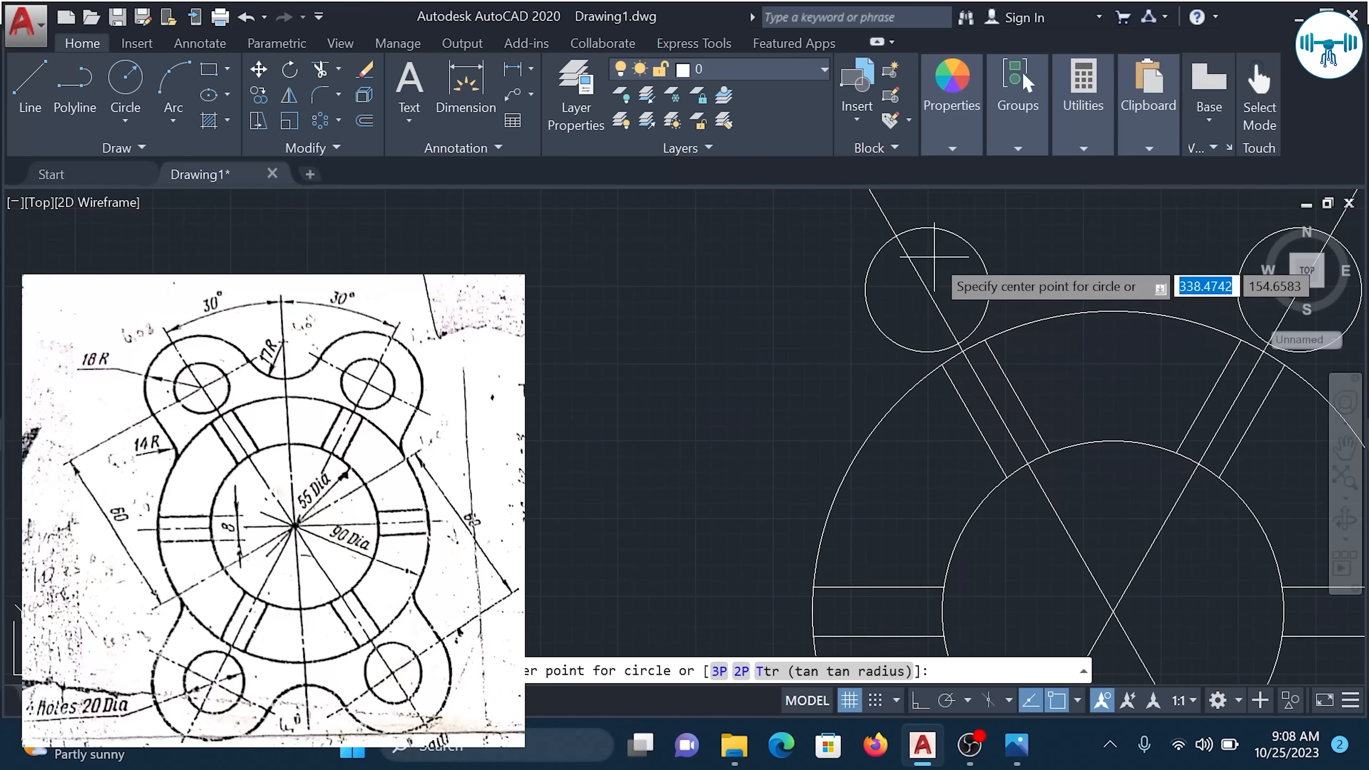
{"action": "left_click", "coordinate": [927, 290]}
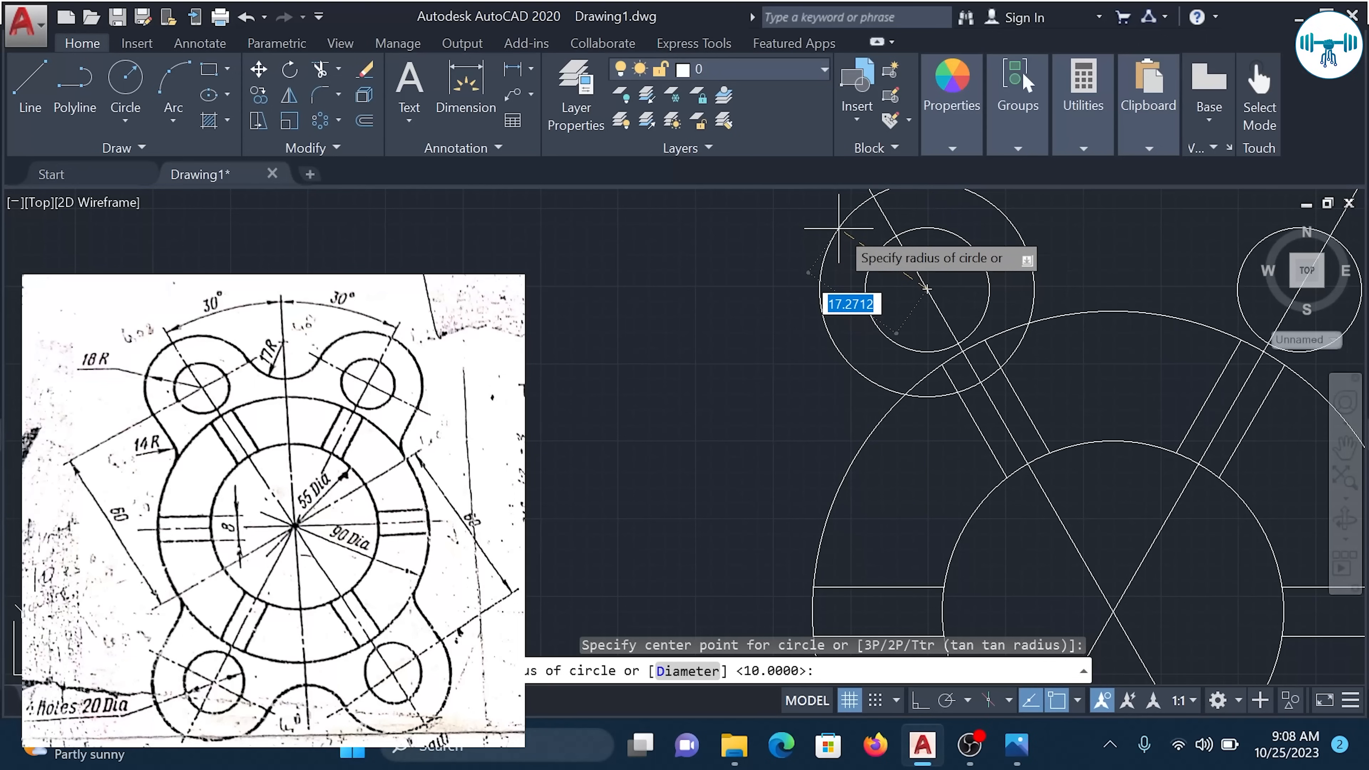
{"action": "type", "text": "1"}
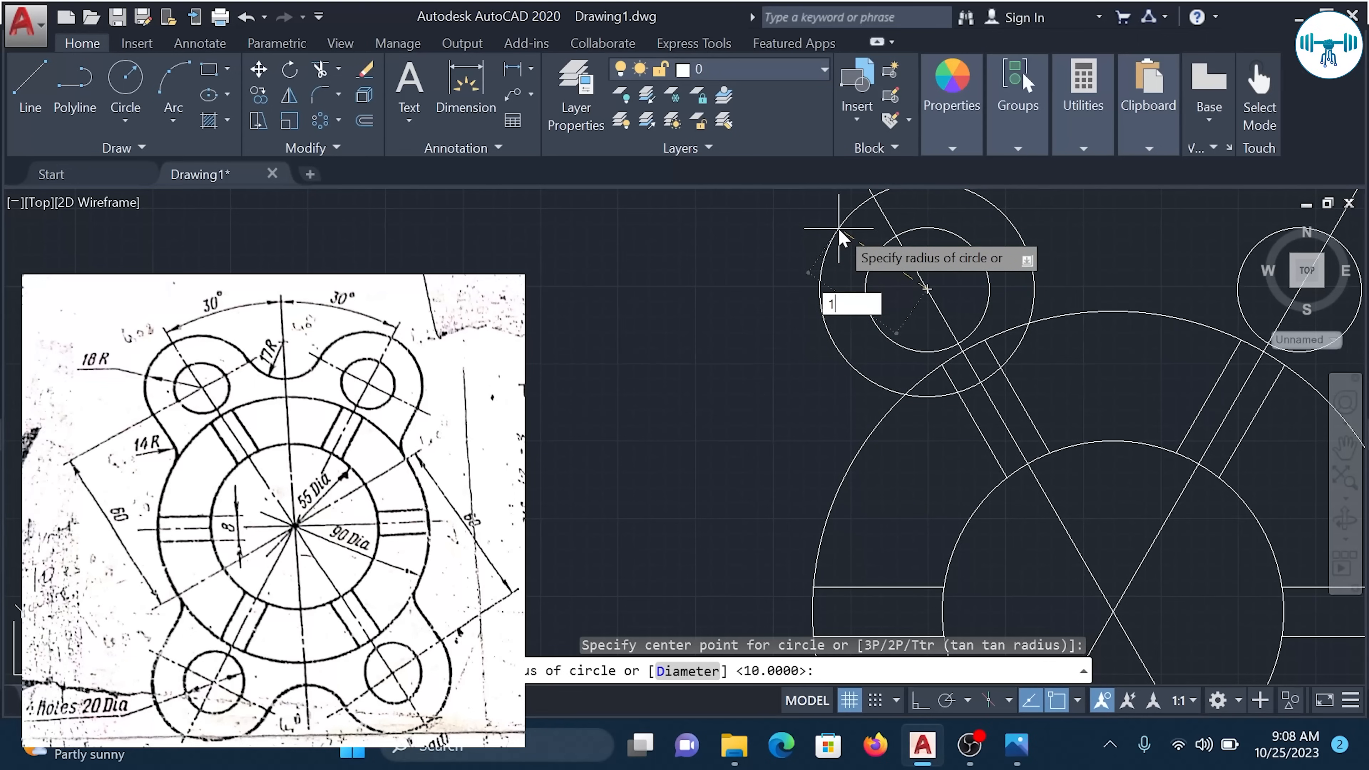
{"action": "type", "text": "8"}
{"action": "key", "text": "Return"}
{"action": "scroll", "coordinate": [965, 323], "scroll_direction": "down", "scroll_amount": 5}
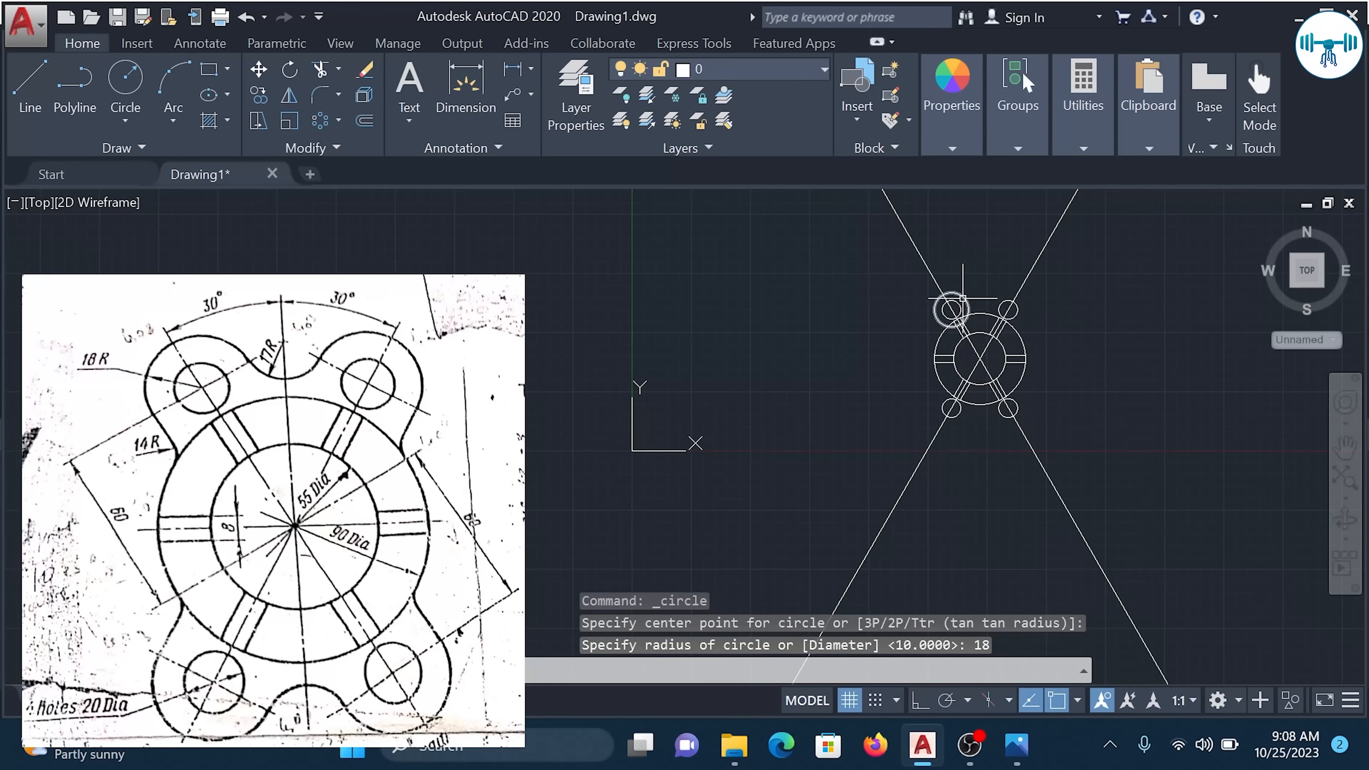
Draw an 18-radius circle concentric with the upper-right 20-diameter hole.
{"action": "scroll", "coordinate": [966, 330], "scroll_direction": "up", "scroll_amount": 2}
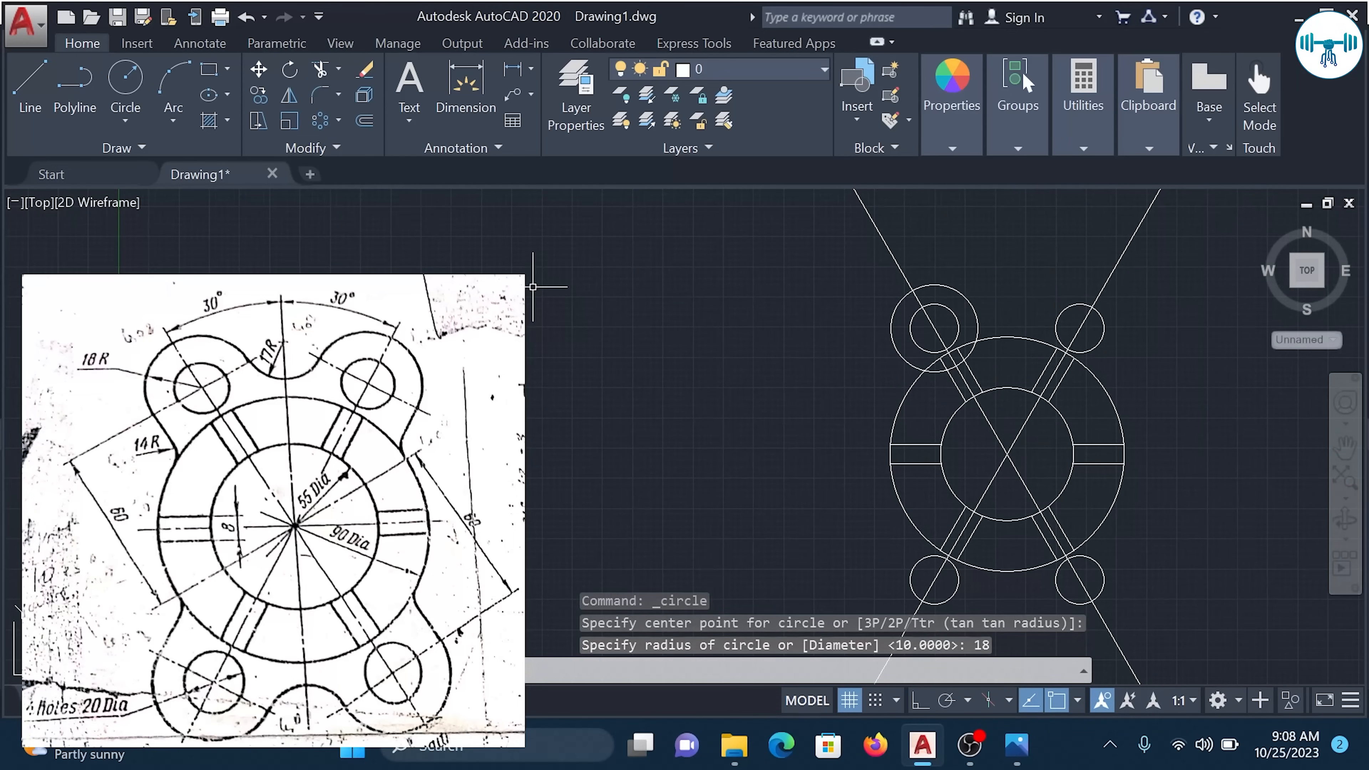
{"action": "left_click", "coordinate": [125, 78]}
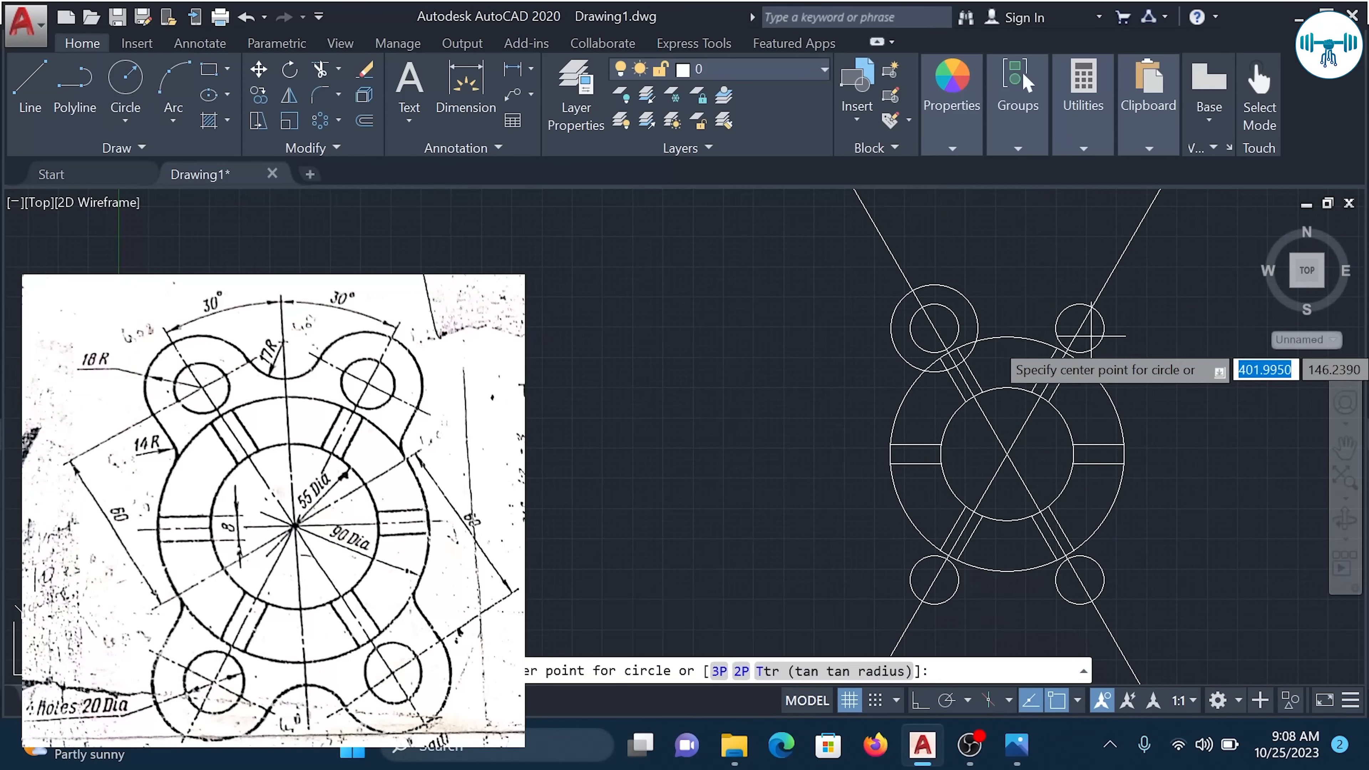
{"action": "left_click", "coordinate": [1080, 328]}
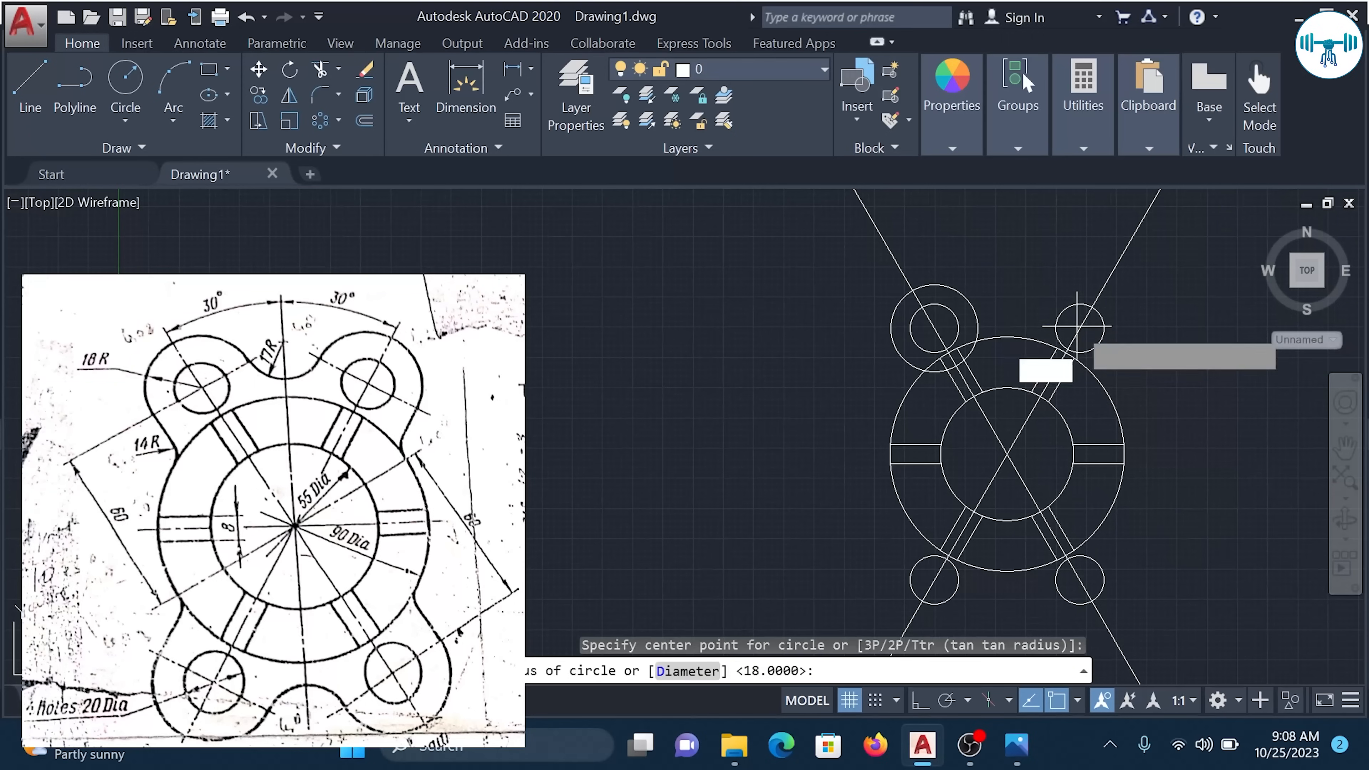
{"action": "type", "text": "1"}
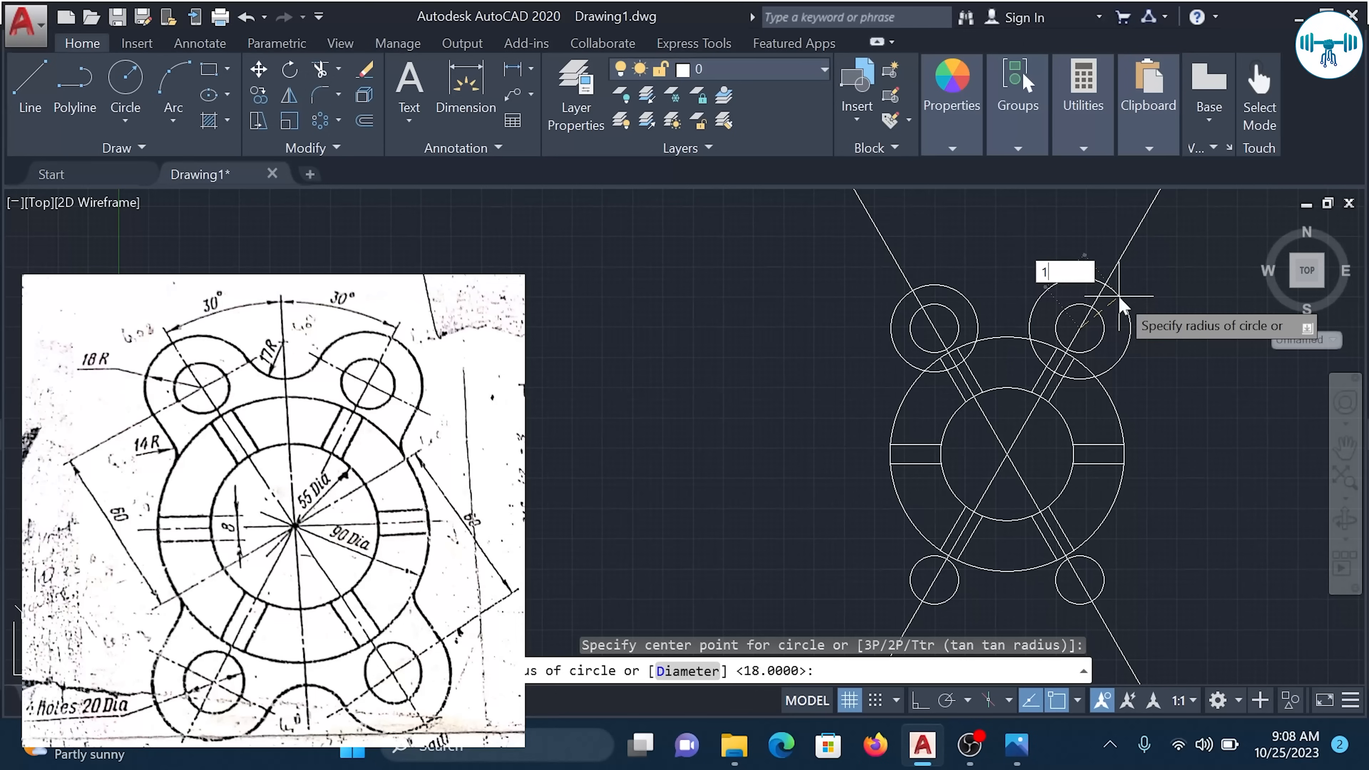
{"action": "type", "text": "8"}
{"action": "key", "text": "Return"}
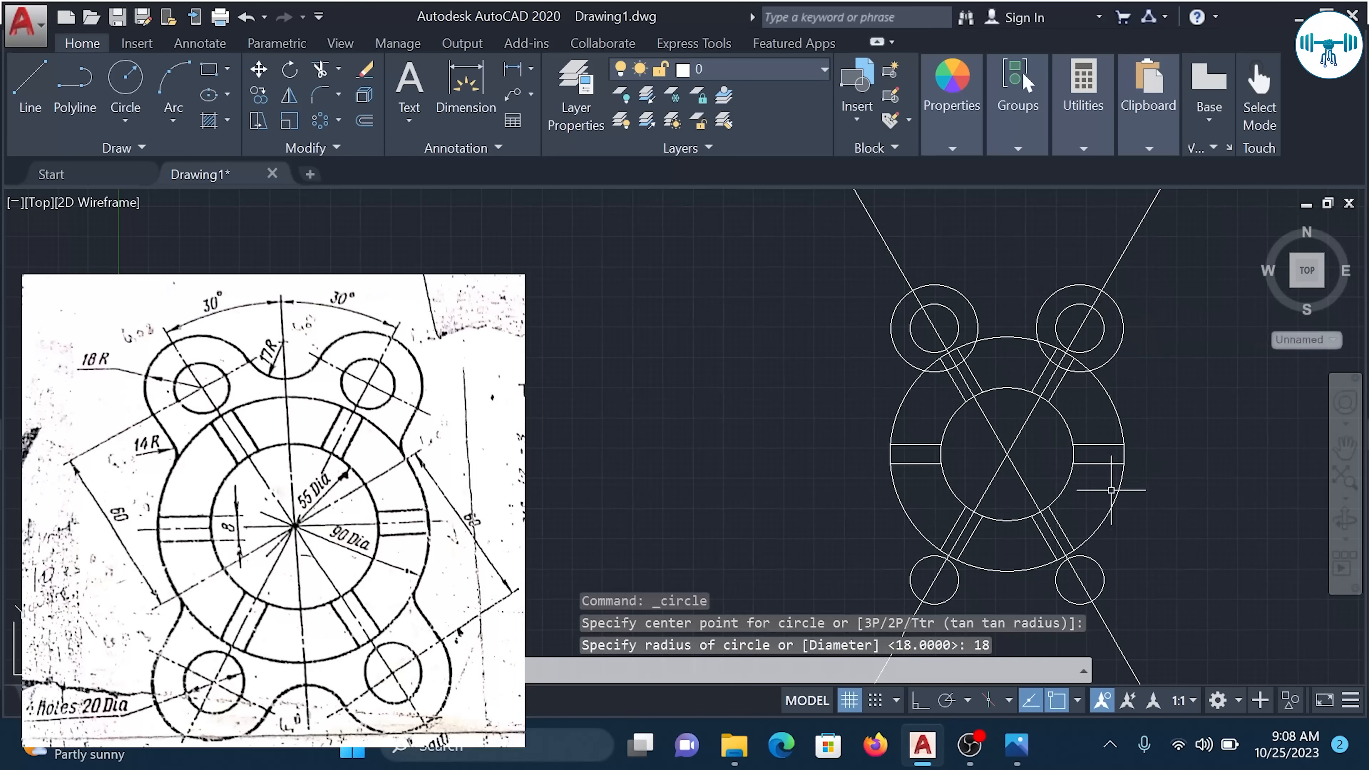
Draw an 18-radius circle concentric with the lower-right 20-diameter hole.
{"action": "left_click", "coordinate": [125, 81]}
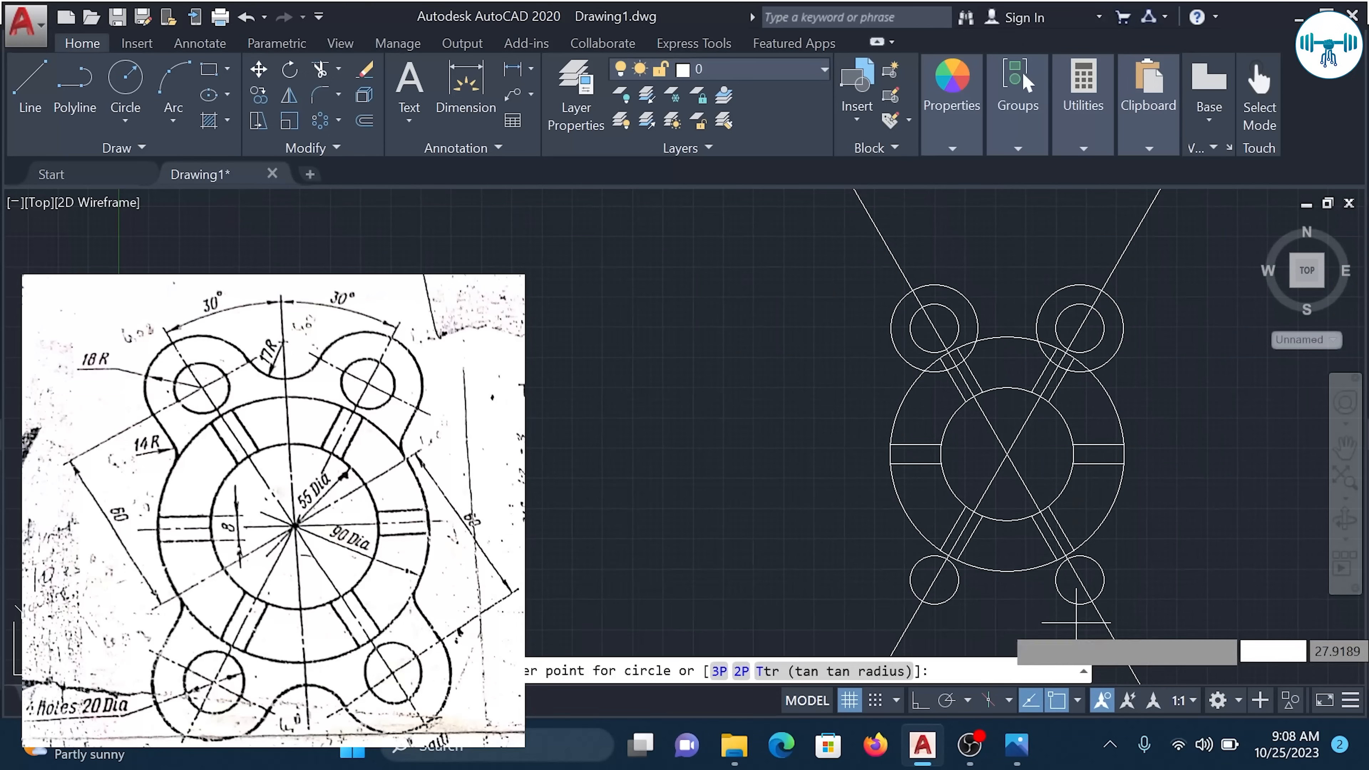
{"action": "left_click", "coordinate": [1080, 580]}
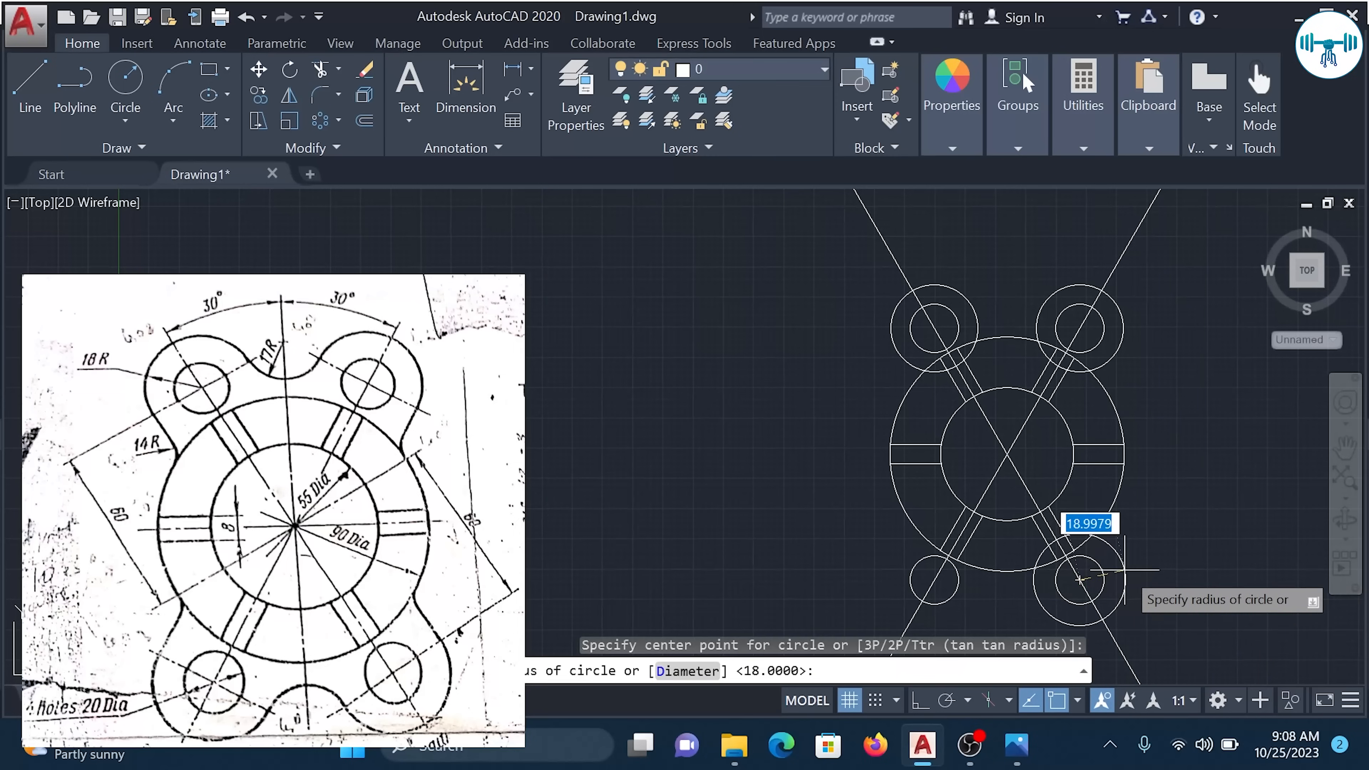
{"action": "type", "text": "18"}
{"action": "key", "text": "Return"}
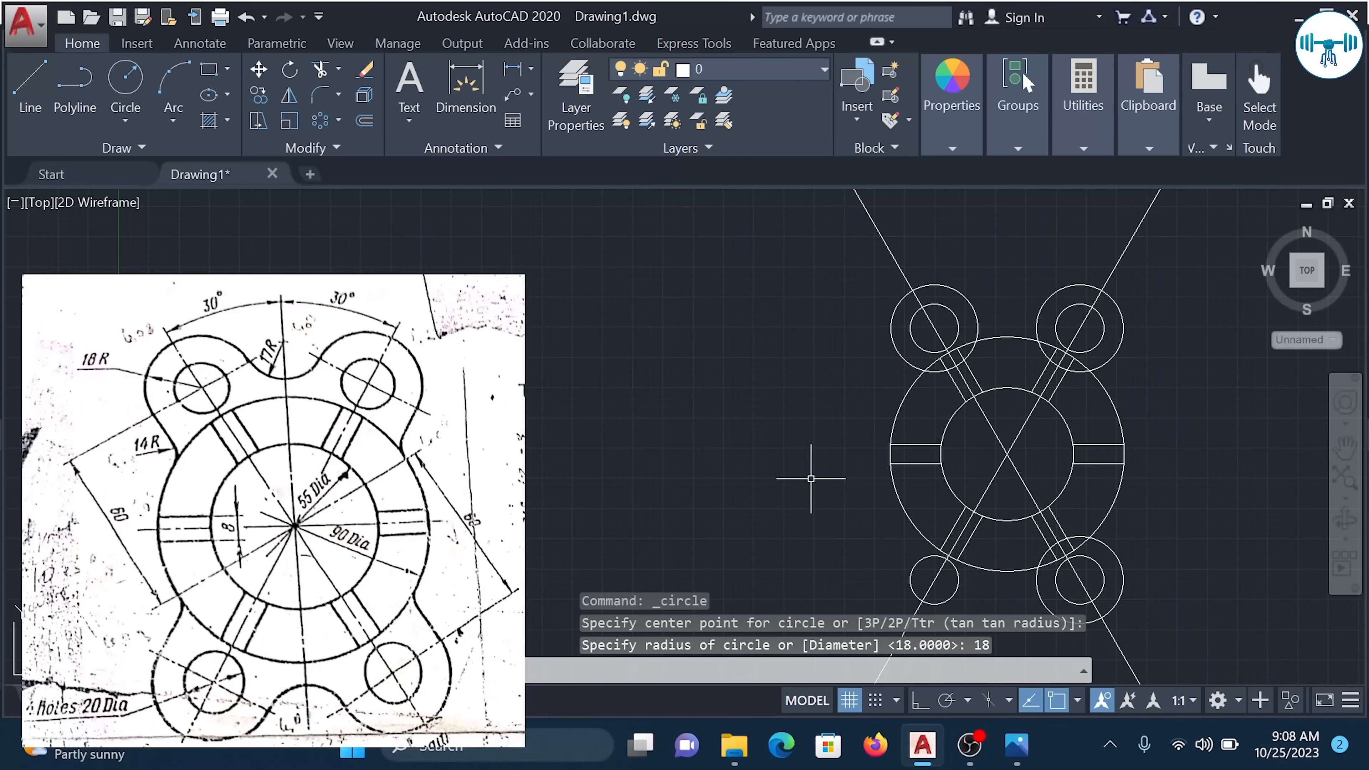
Draw an 18-radius circle concentric with the lower-left 20-diameter hole.
{"action": "left_click", "coordinate": [139, 89]}
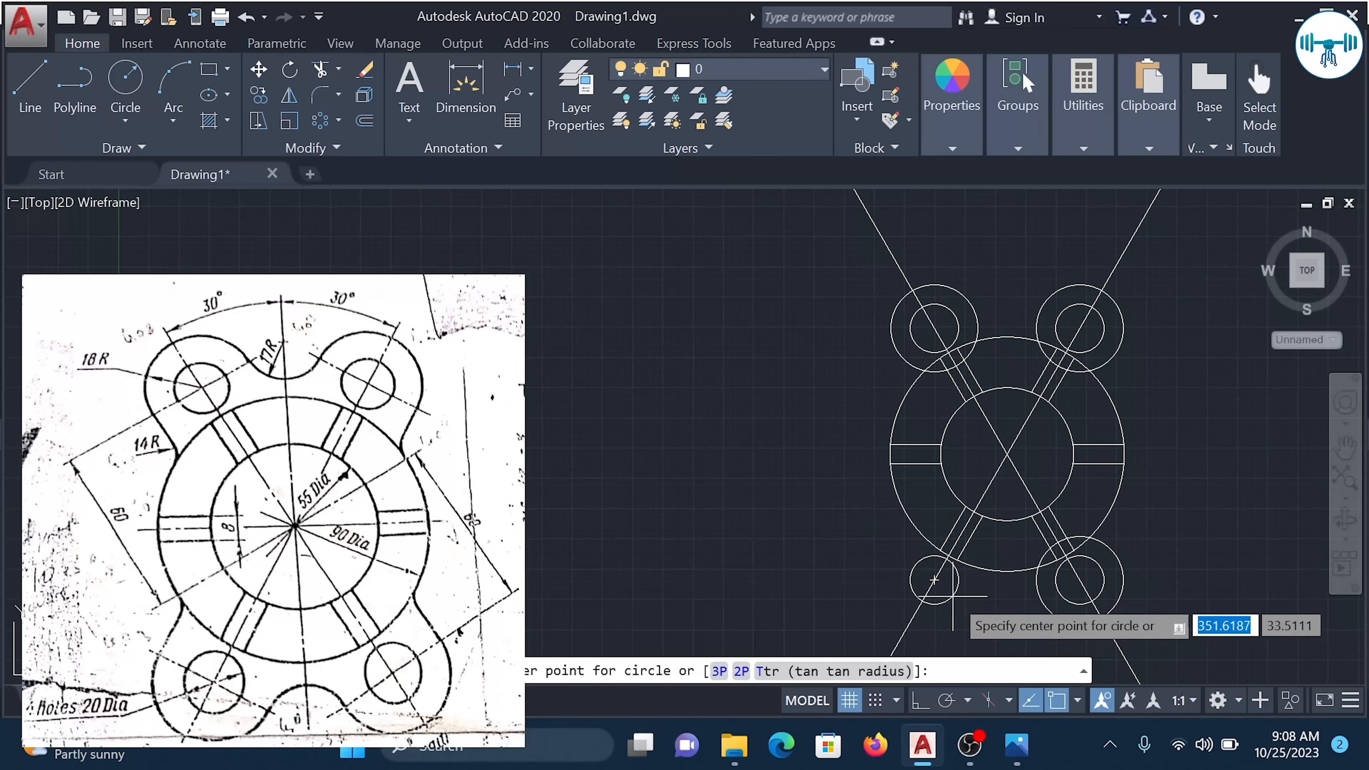
{"action": "left_click", "coordinate": [938, 581]}
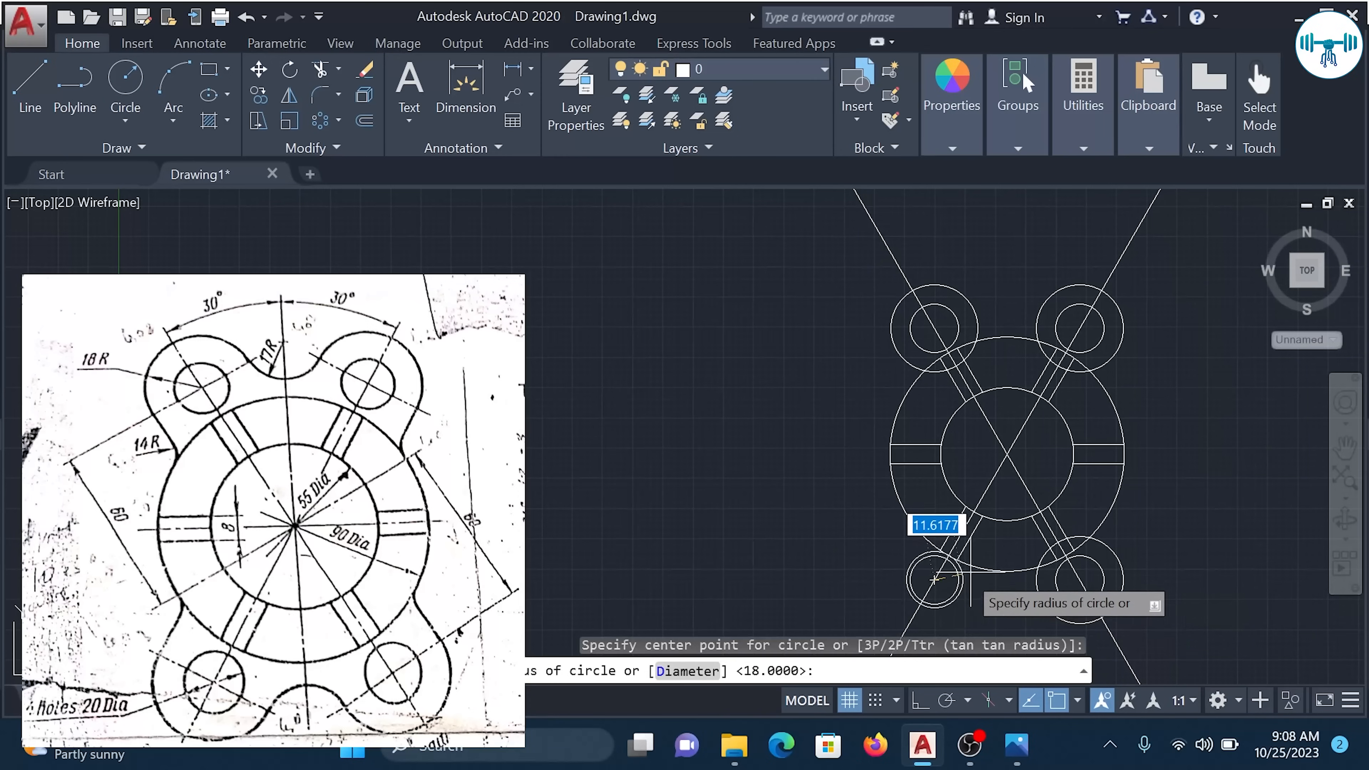
{"action": "type", "text": "18"}
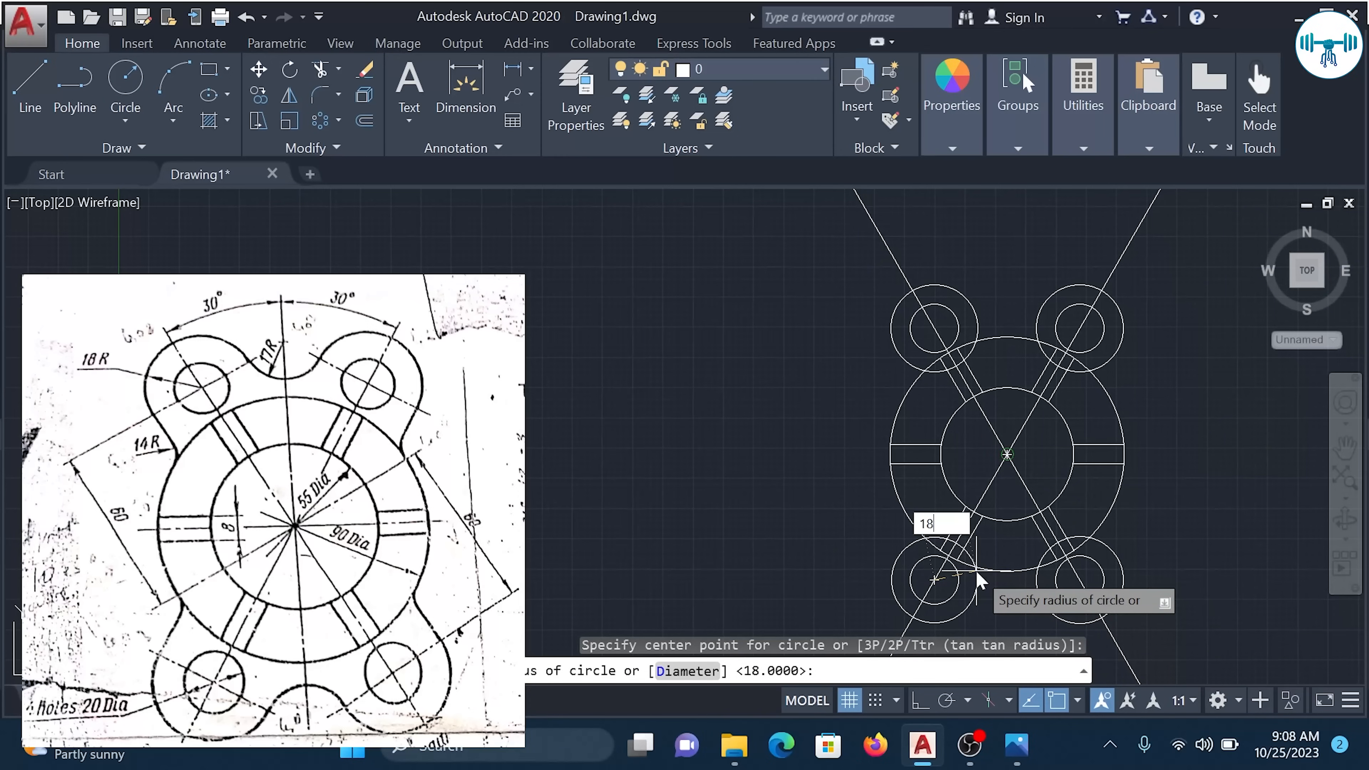
{"action": "key", "text": "Return"}
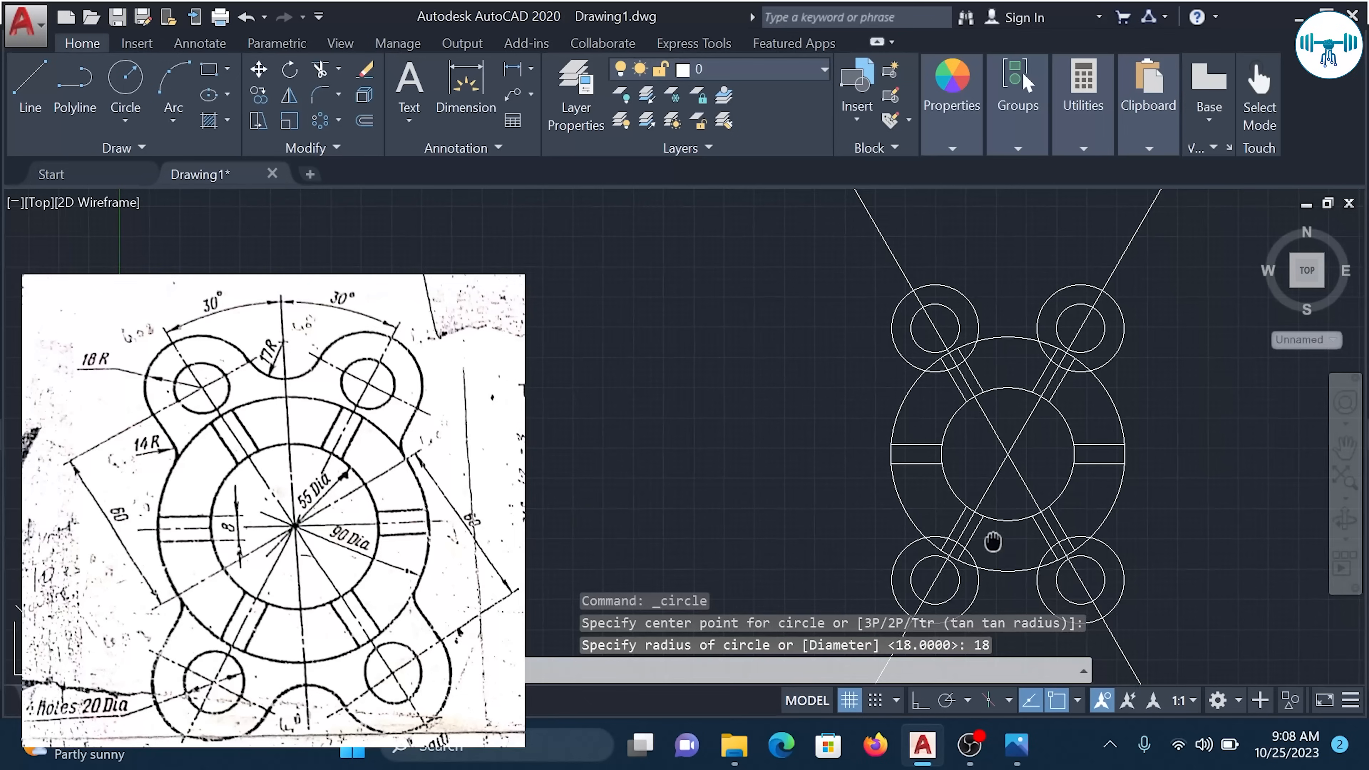
{"action": "middle_click_drag", "start_coordinate": [993, 544], "coordinate": [1001, 460]}
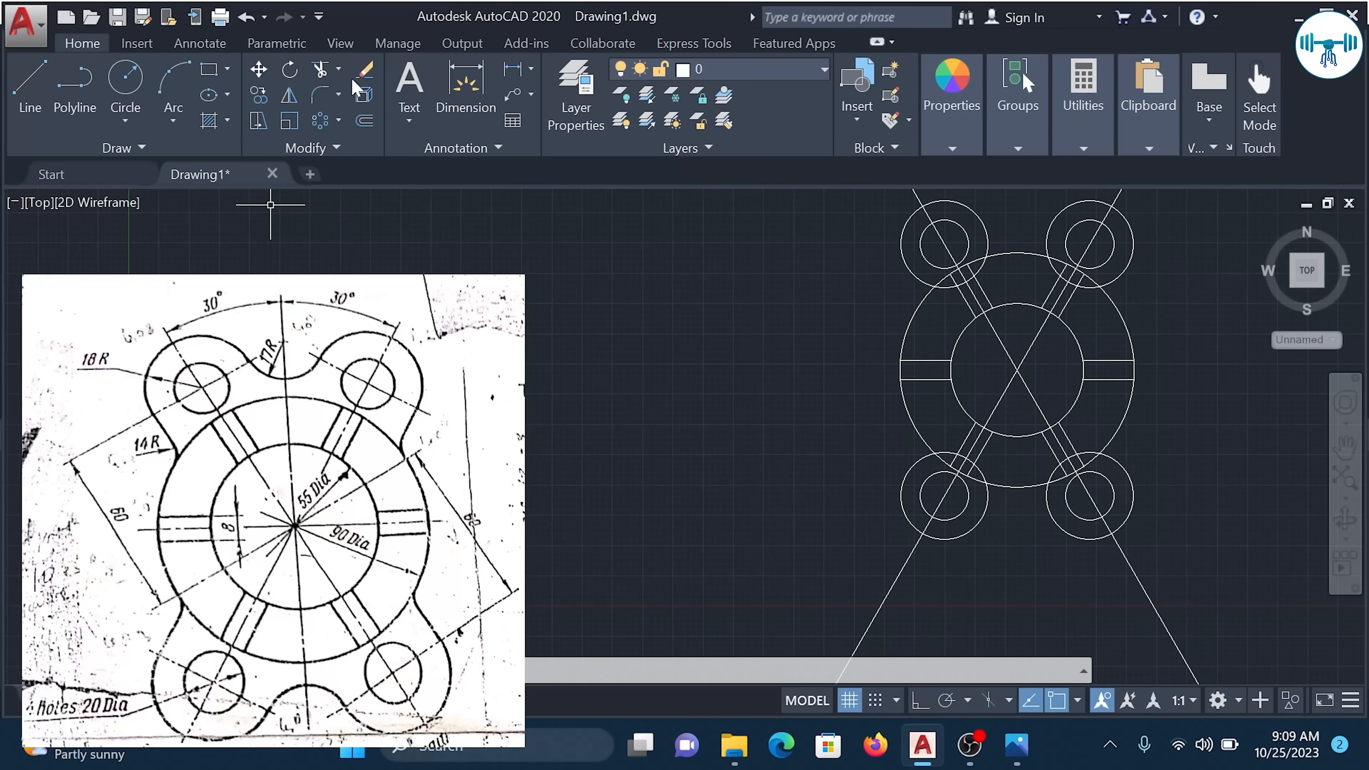
{"action": "left_click", "coordinate": [321, 97]}
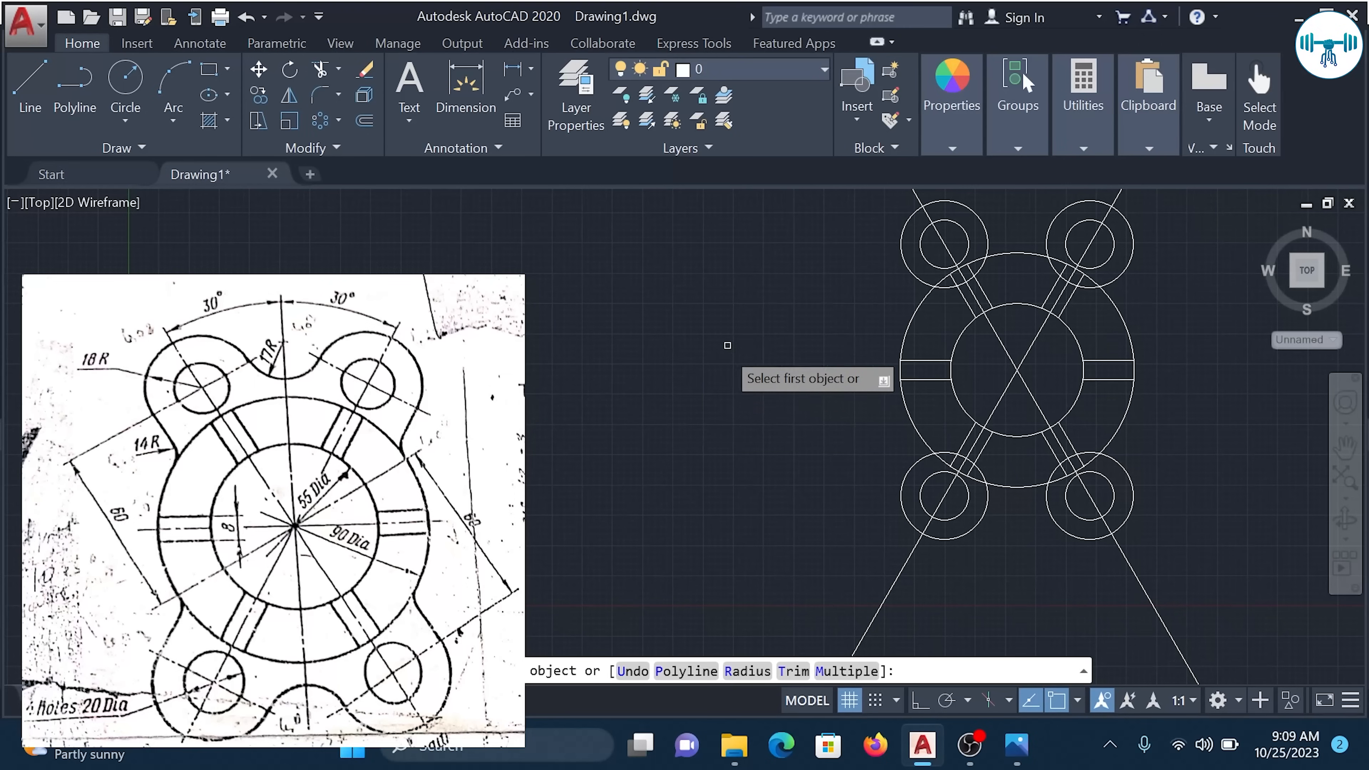
{"action": "left_click", "coordinate": [981, 218]}
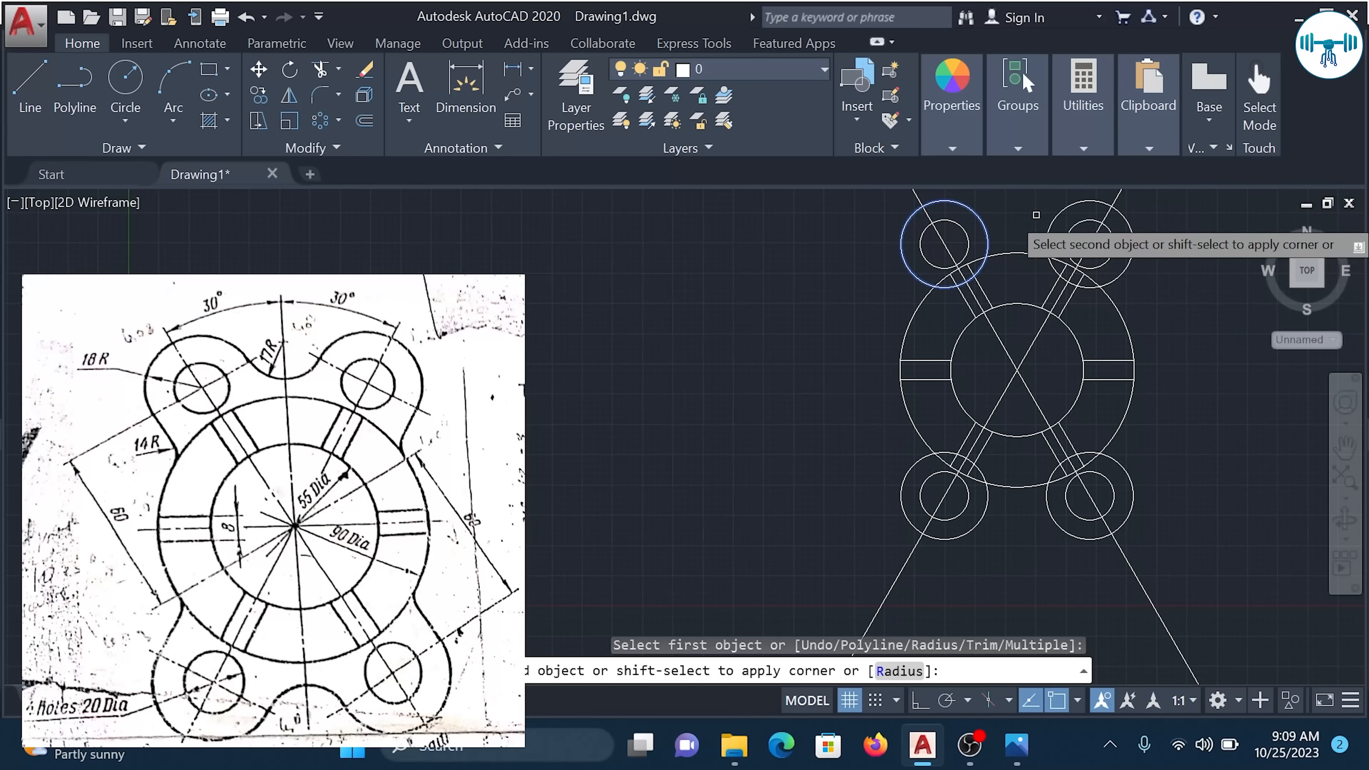
{"action": "left_click", "coordinate": [1059, 214]}
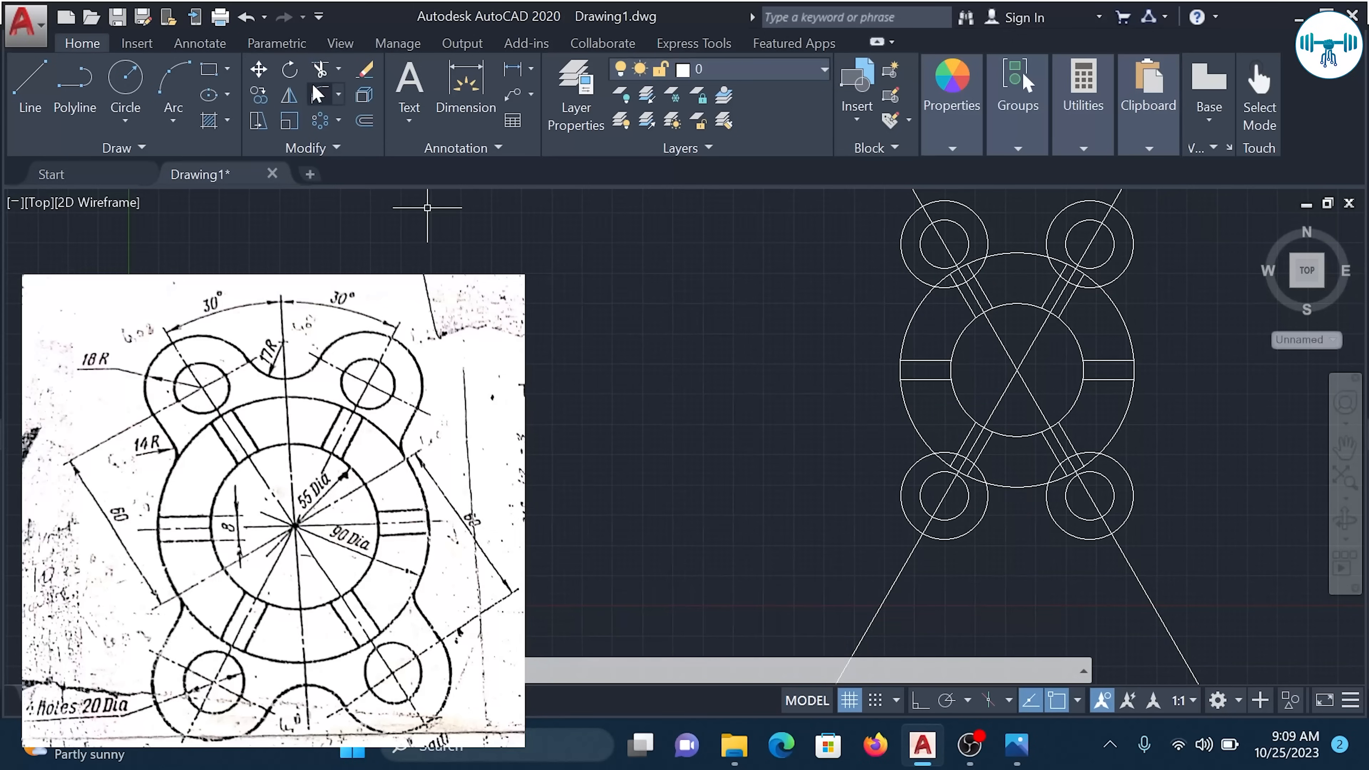
Fillet the two upper 18-radius circles together with a 17 radius on their facing sides.
{"action": "left_click", "coordinate": [319, 94]}
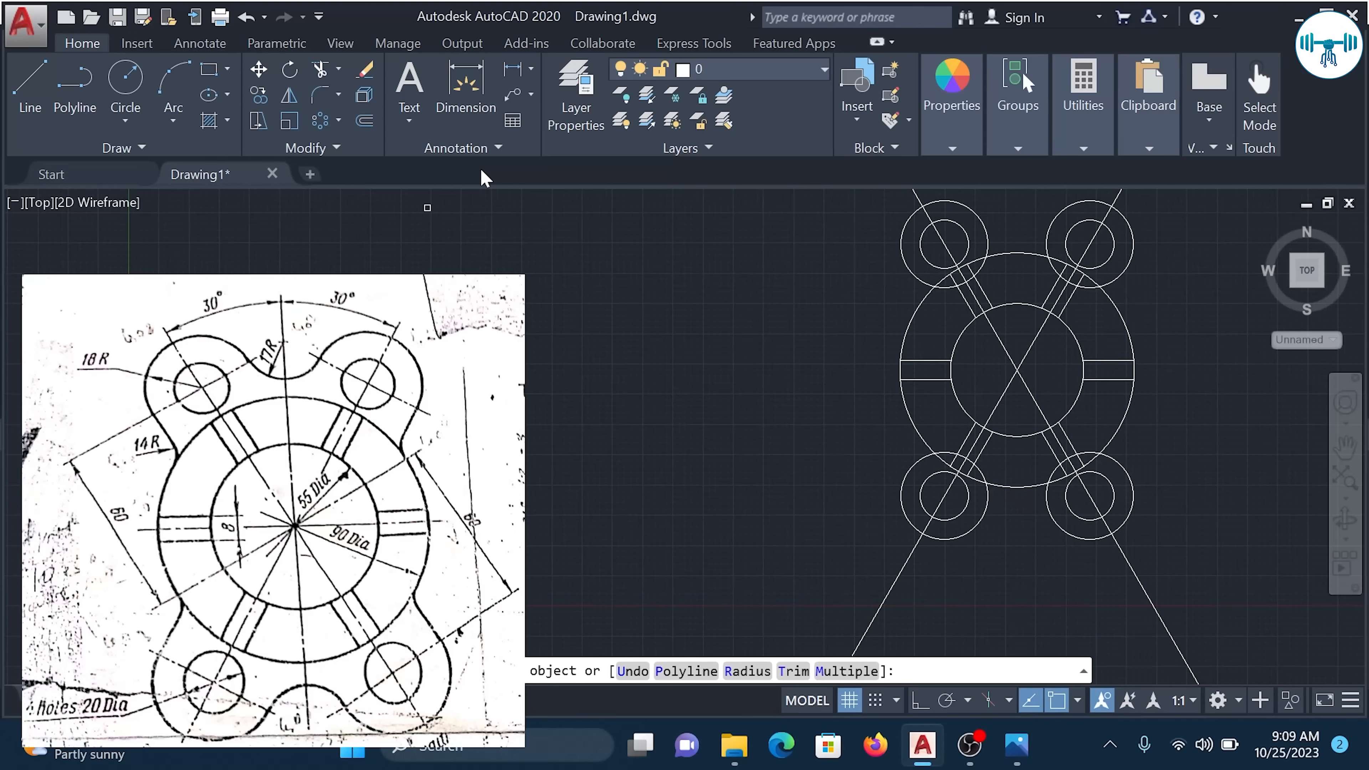
{"action": "type", "text": "R"}
{"action": "key", "text": "Return"}
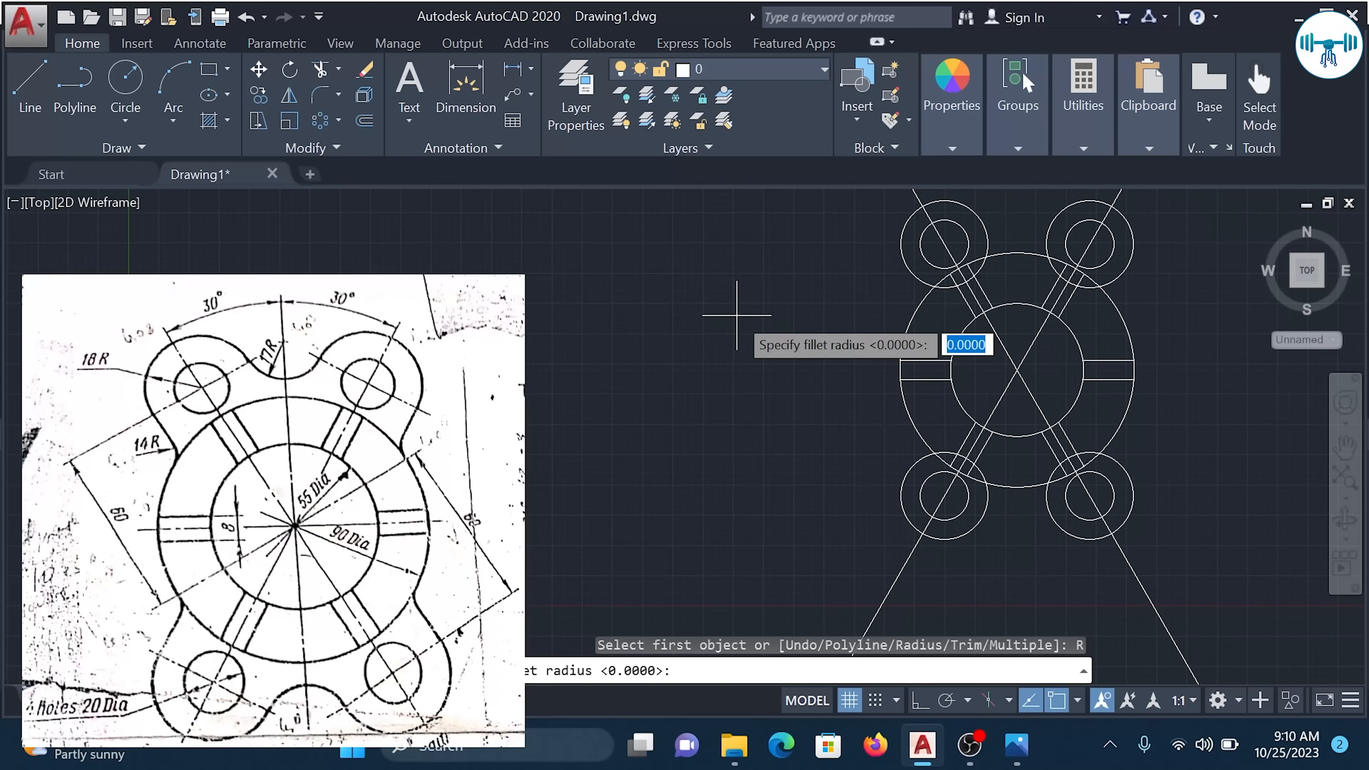
{"action": "type", "text": "17"}
{"action": "key", "text": "Return"}
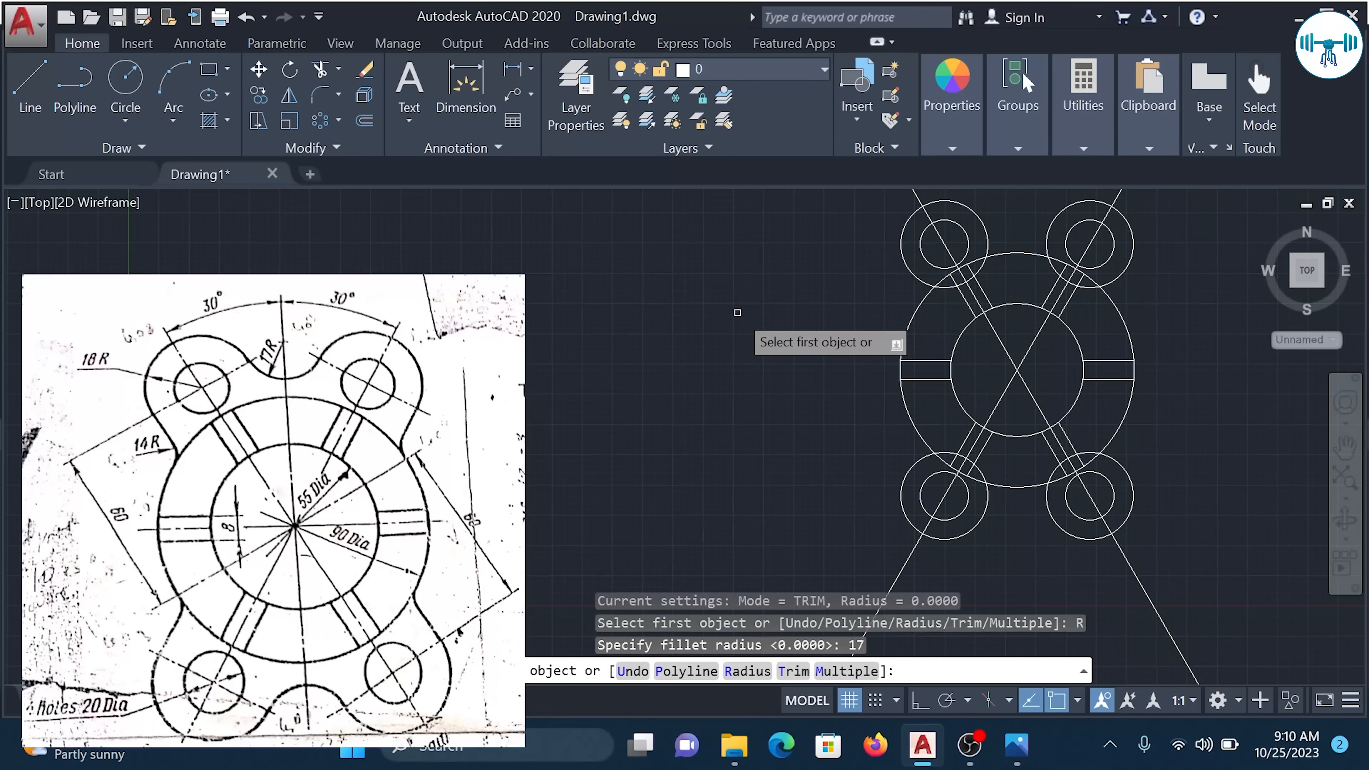
{"action": "left_click", "coordinate": [986, 227]}
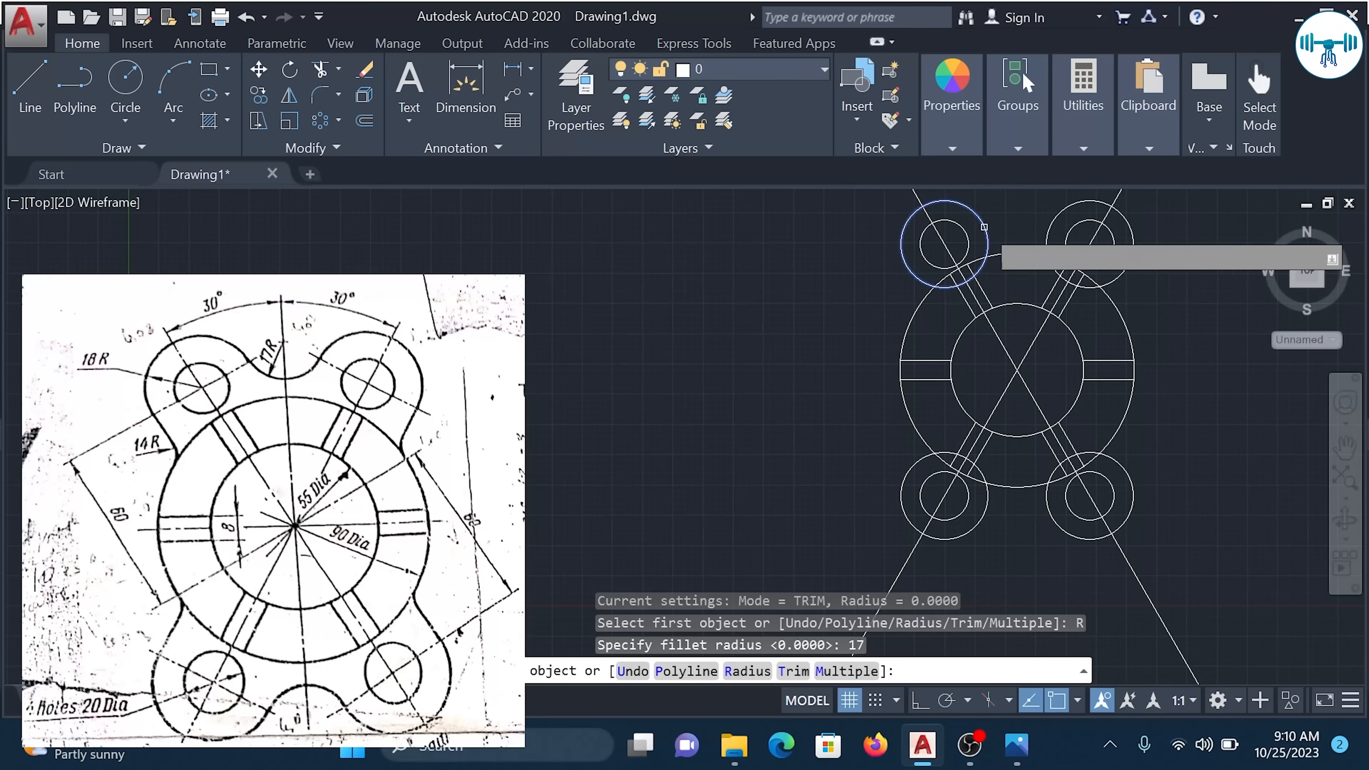
{"action": "left_click", "coordinate": [1048, 225]}
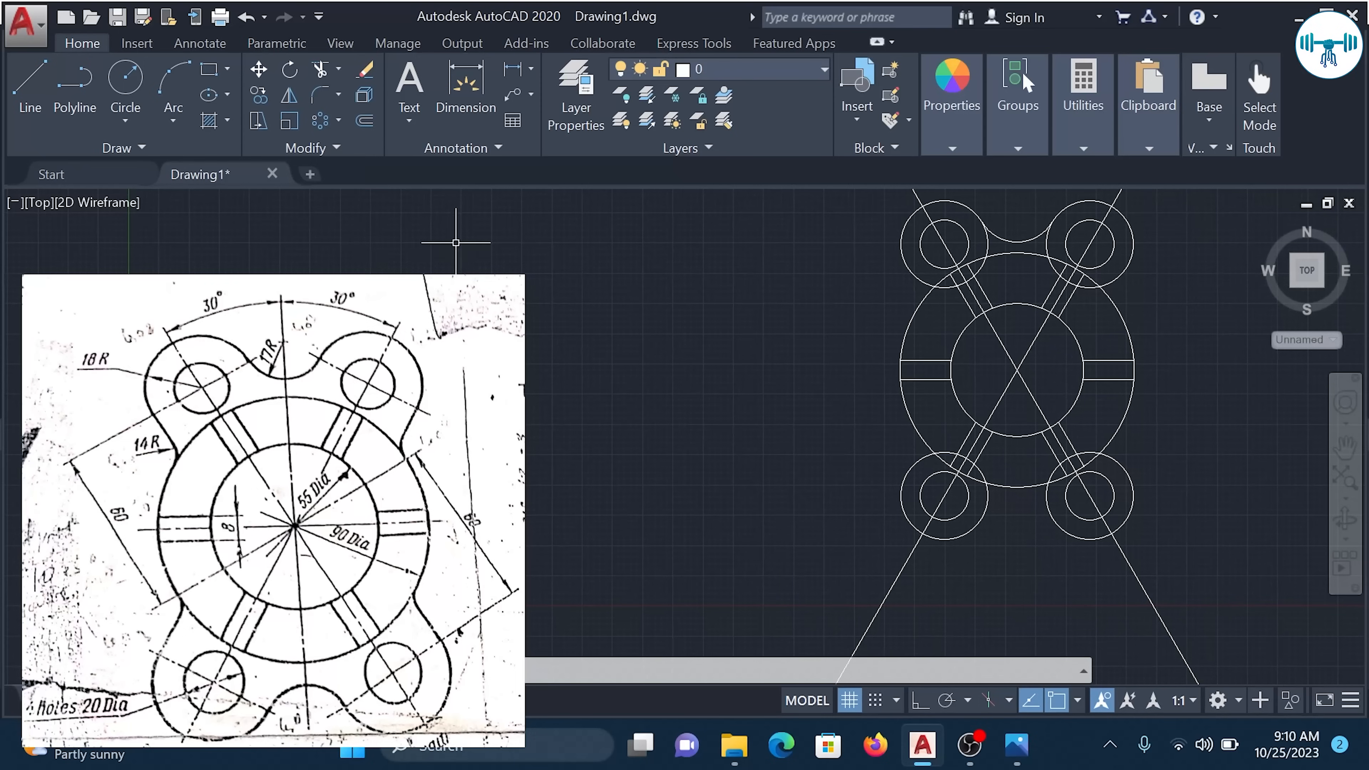
Fillet the two lower 18-radius circles together with a 17 radius on their facing sides.
{"action": "left_click", "coordinate": [329, 89]}
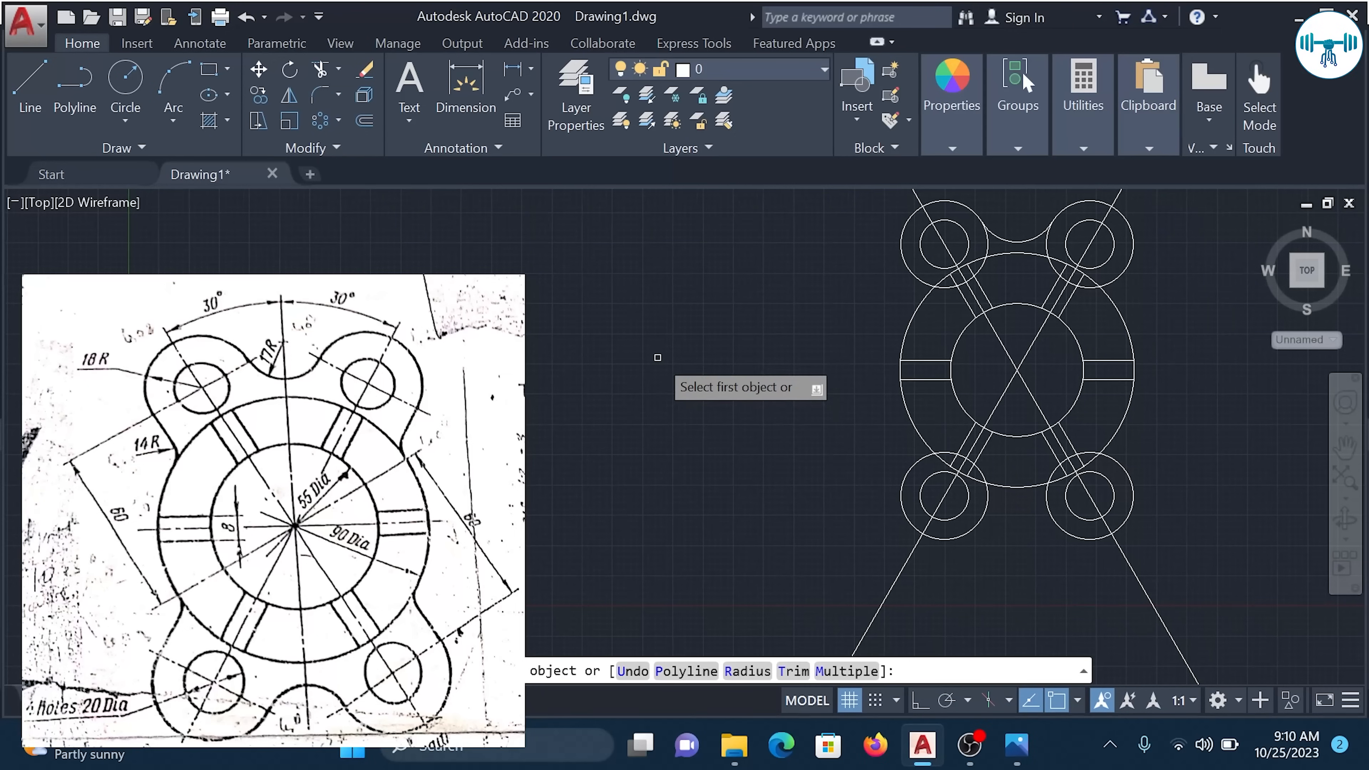
{"action": "type", "text": "R"}
{"action": "key", "text": "Return"}
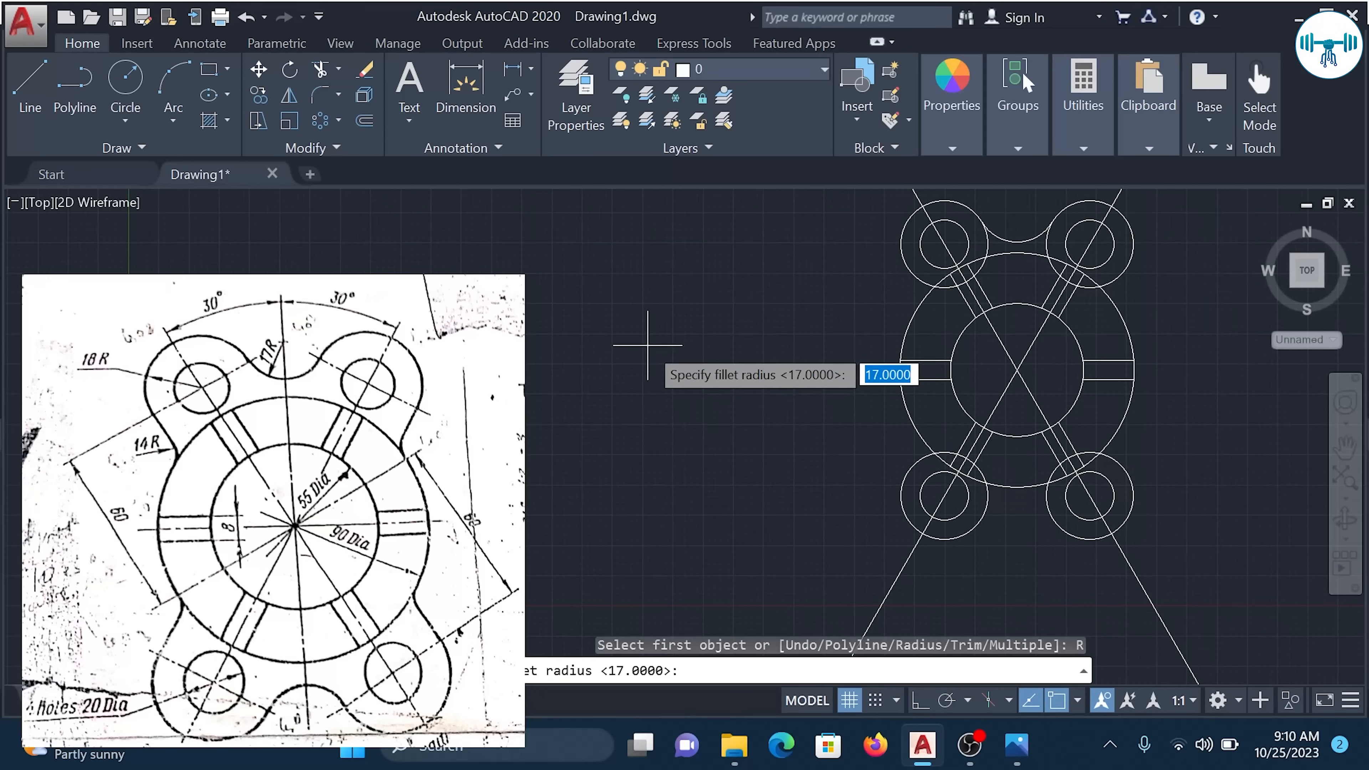
{"action": "type", "text": "17"}
{"action": "key", "text": "Return"}
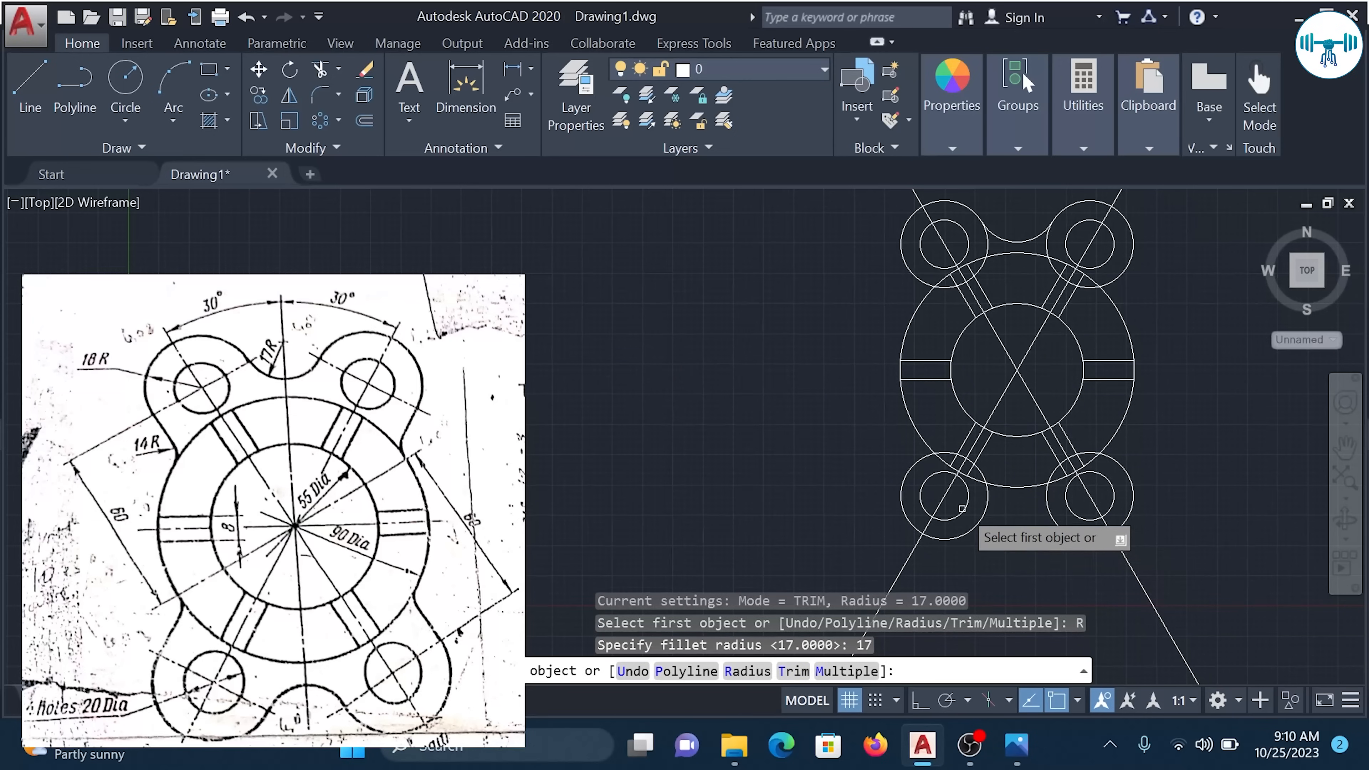
{"action": "left_click", "coordinate": [979, 521]}
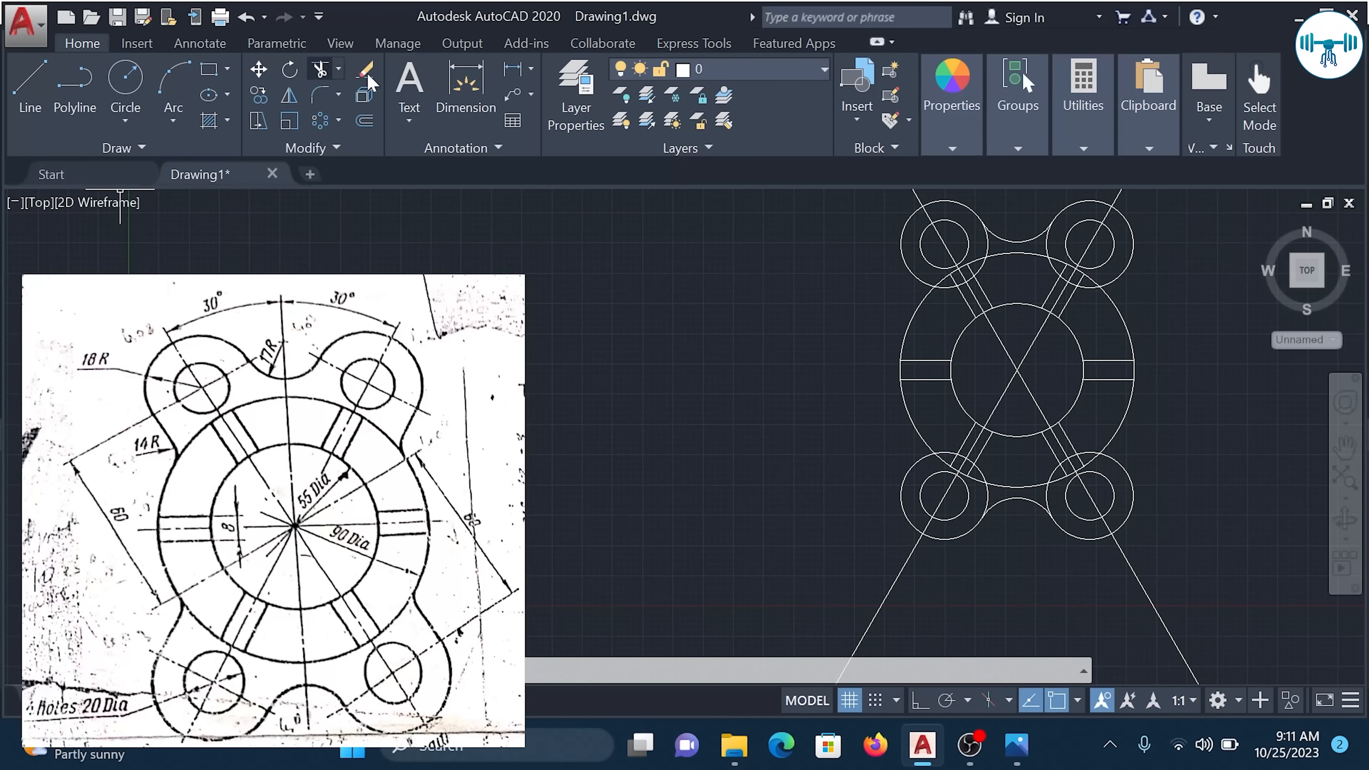
Fillet the upper-left 18-radius circle to the outer 90-diameter circle with a 14 radius on the outer side.
{"action": "left_click", "coordinate": [321, 97]}
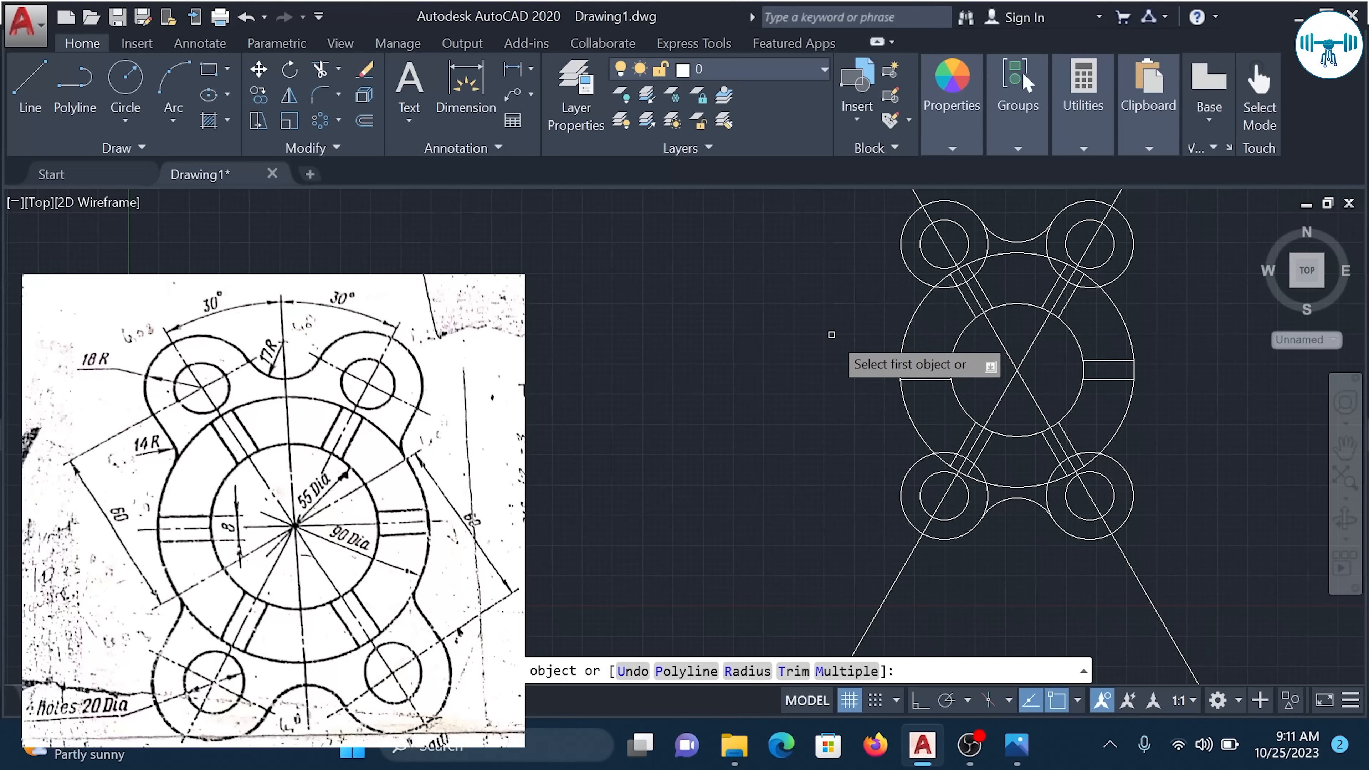
{"action": "type", "text": "R"}
{"action": "key", "text": "Return"}
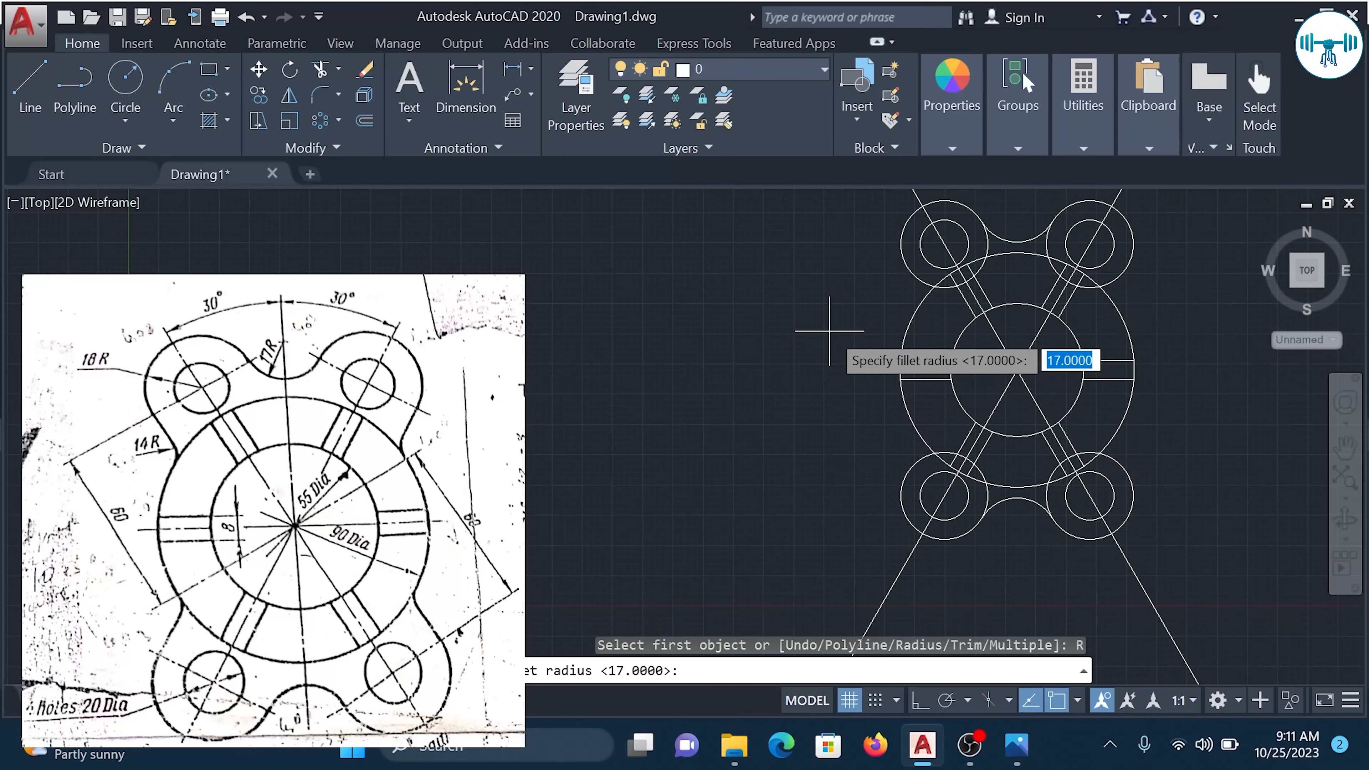
{"action": "type", "text": "14"}
{"action": "key", "text": "Return"}
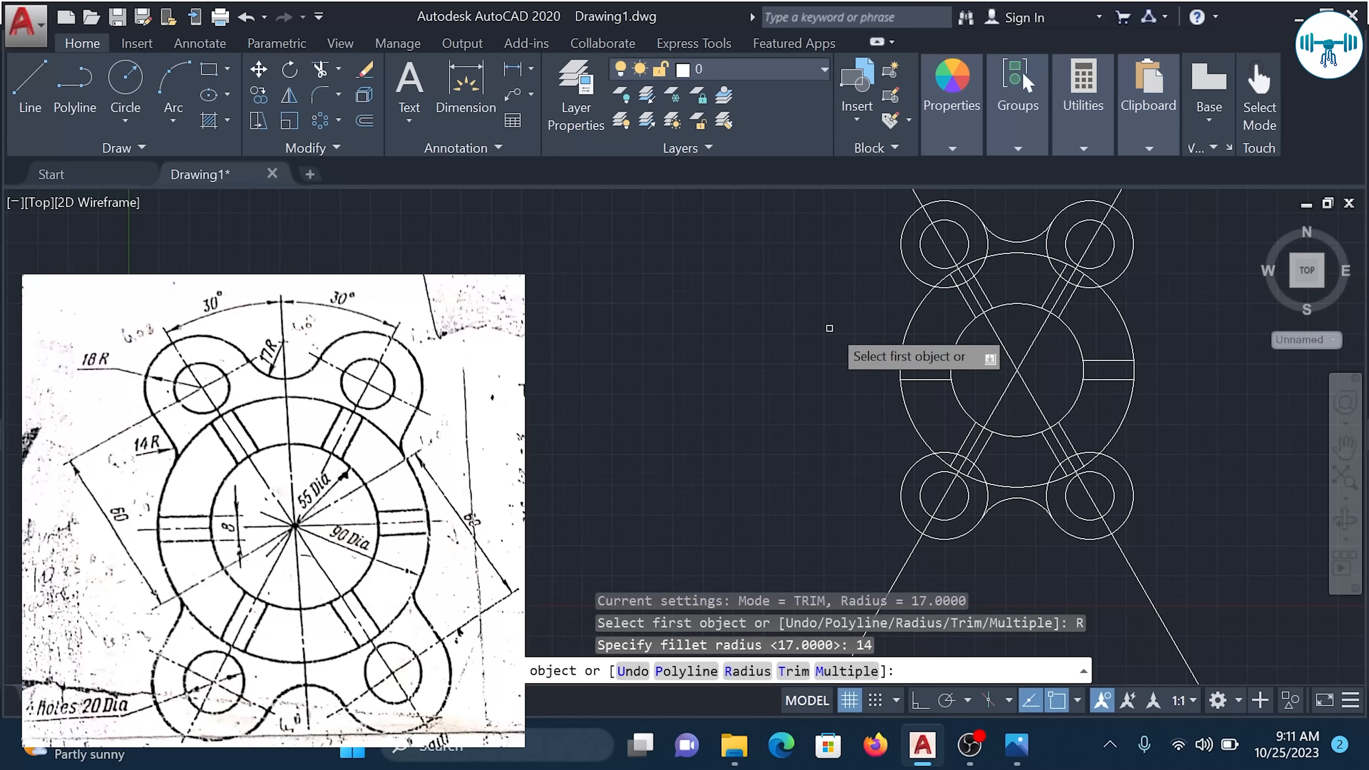
{"action": "left_click", "coordinate": [917, 278]}
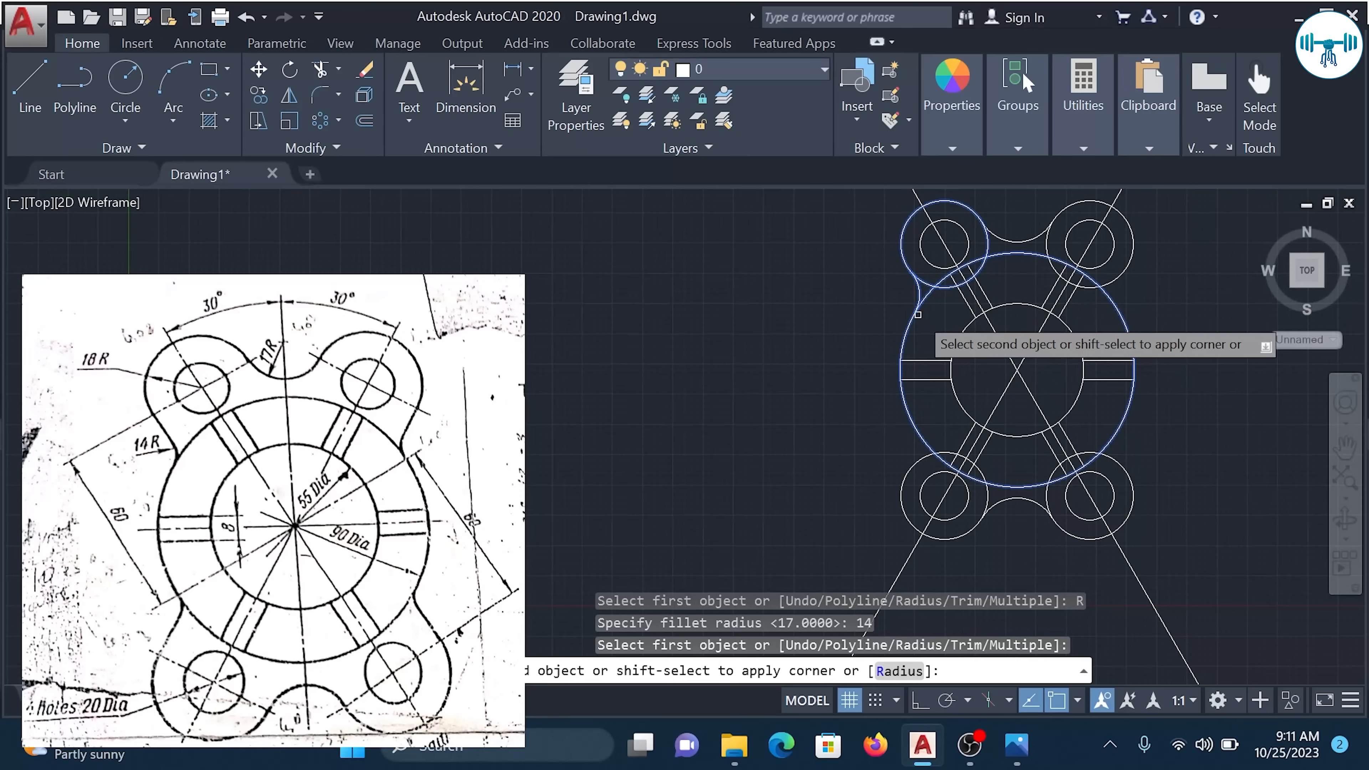
{"action": "left_click", "coordinate": [918, 314]}
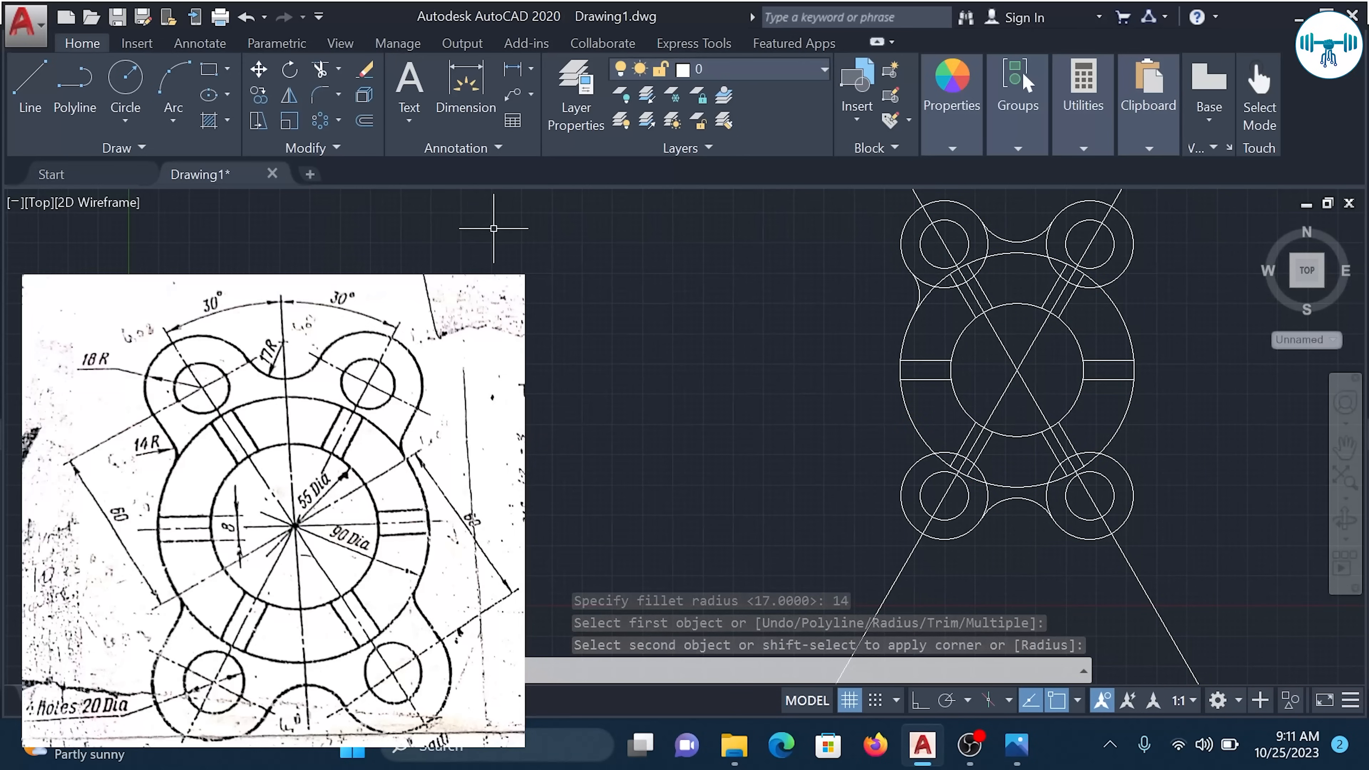
Fillet the upper-right 18-radius circle to the outer 90-diameter circle with a 14 radius on the outer side.
{"action": "left_click", "coordinate": [321, 95]}
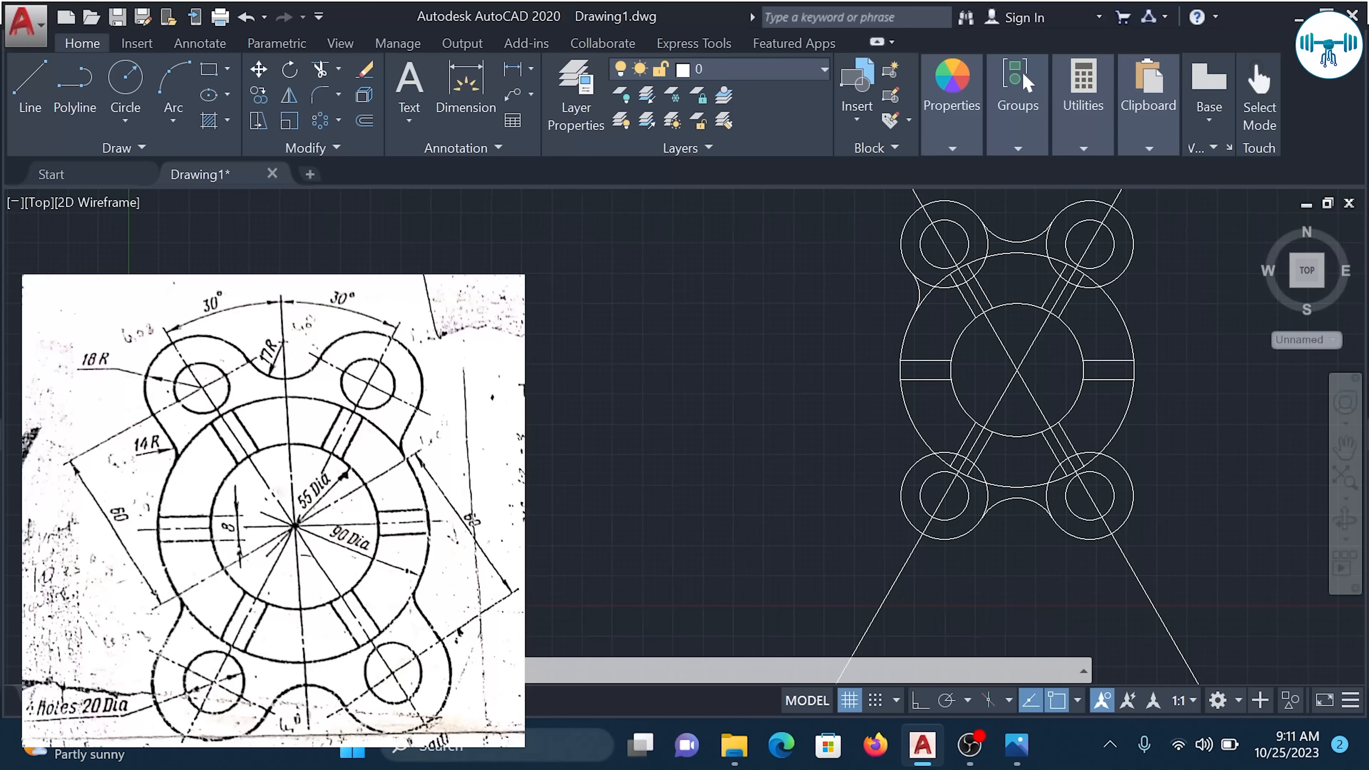
{"action": "type", "text": "r"}
{"action": "key", "text": "Return"}
{"action": "type", "text": "14"}
{"action": "key", "text": "Return"}
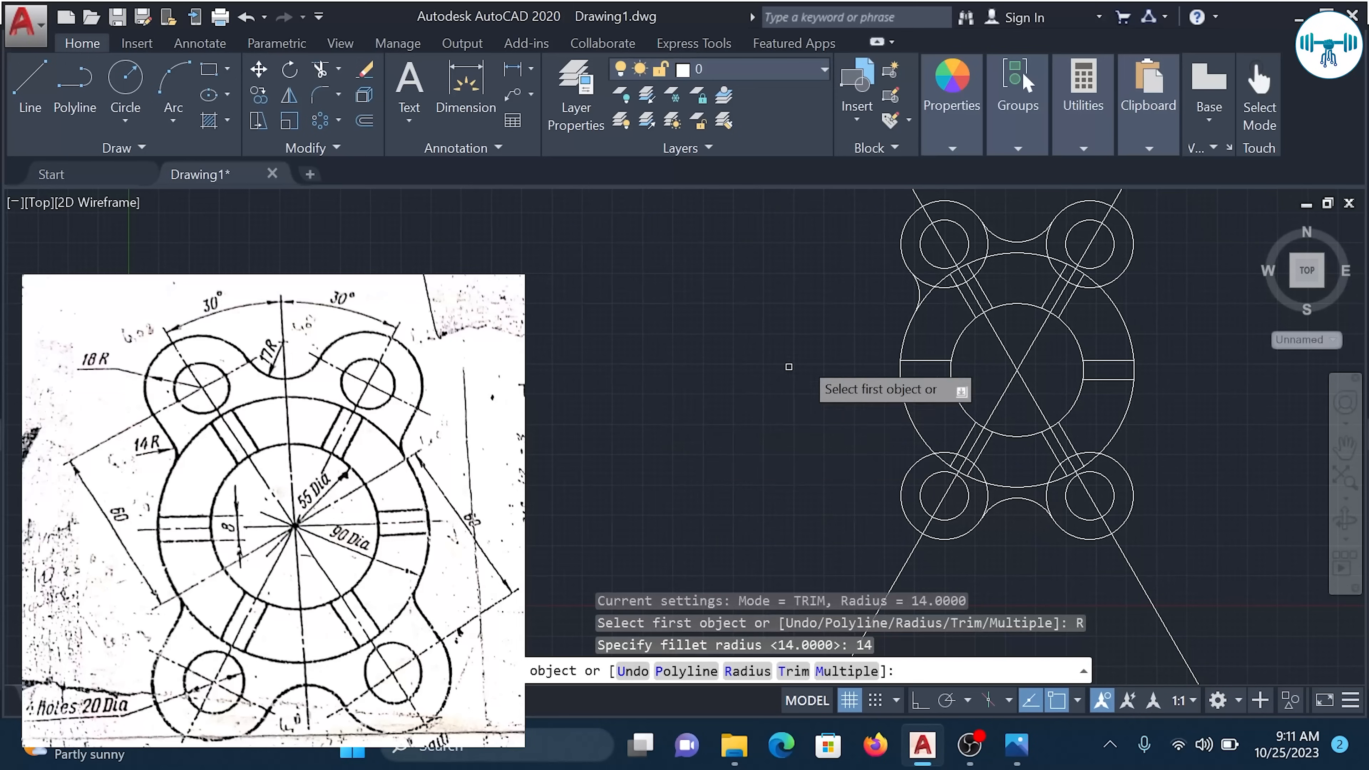
{"action": "left_click", "coordinate": [1127, 269]}
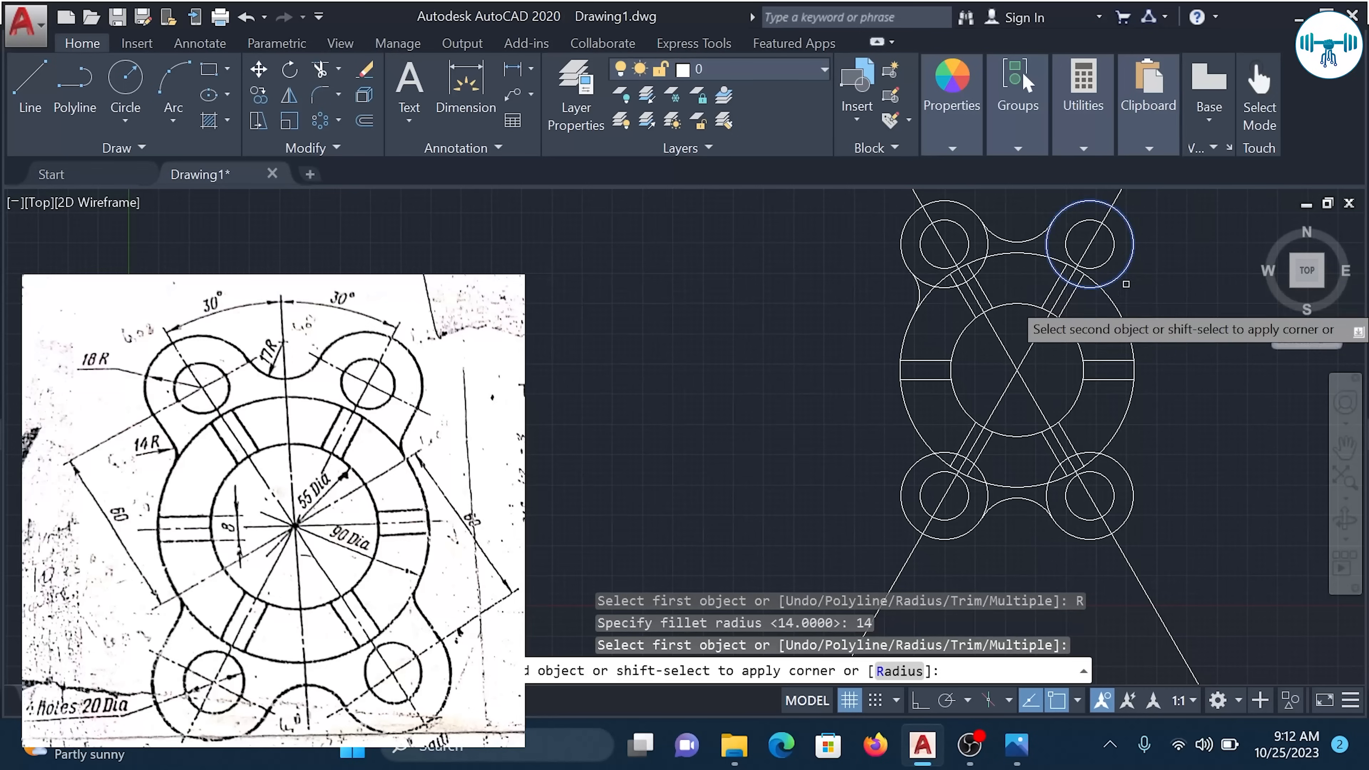
{"action": "left_click", "coordinate": [1116, 313]}
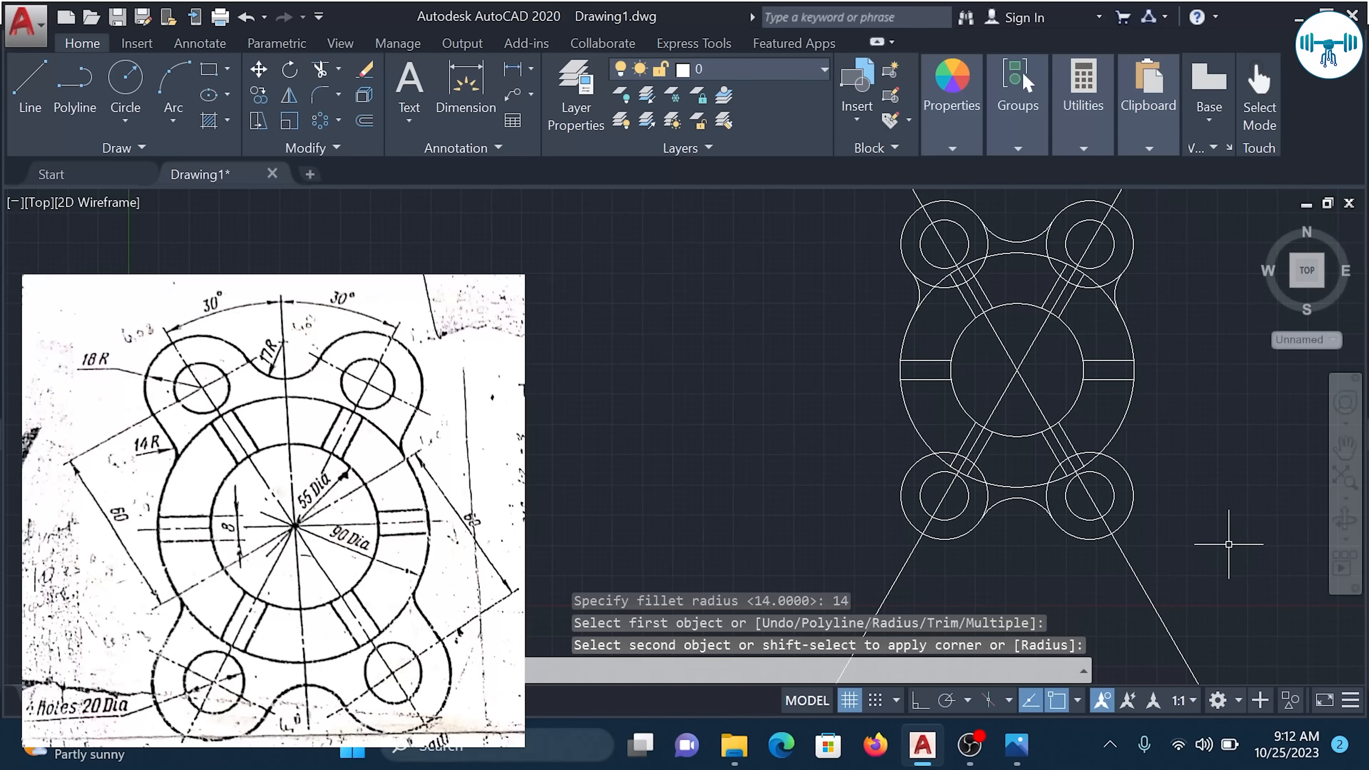
Fillet the outer 90-diameter circle to the lower-right 18-radius circle with a 14 radius on the outer side.
{"action": "left_click", "coordinate": [318, 97]}
{"action": "type", "text": "R"}
{"action": "key", "text": "Return"}
{"action": "type", "text": "14"}
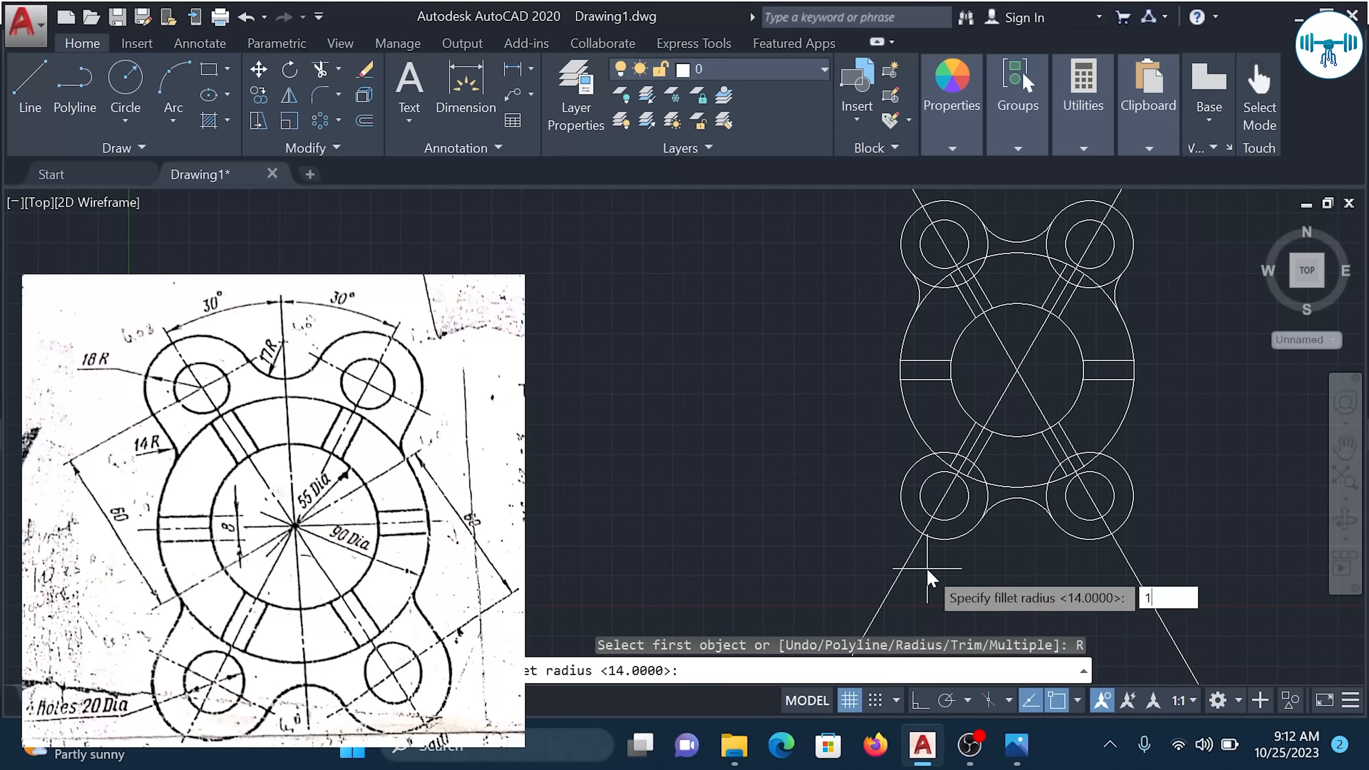
{"action": "key", "text": "Return"}
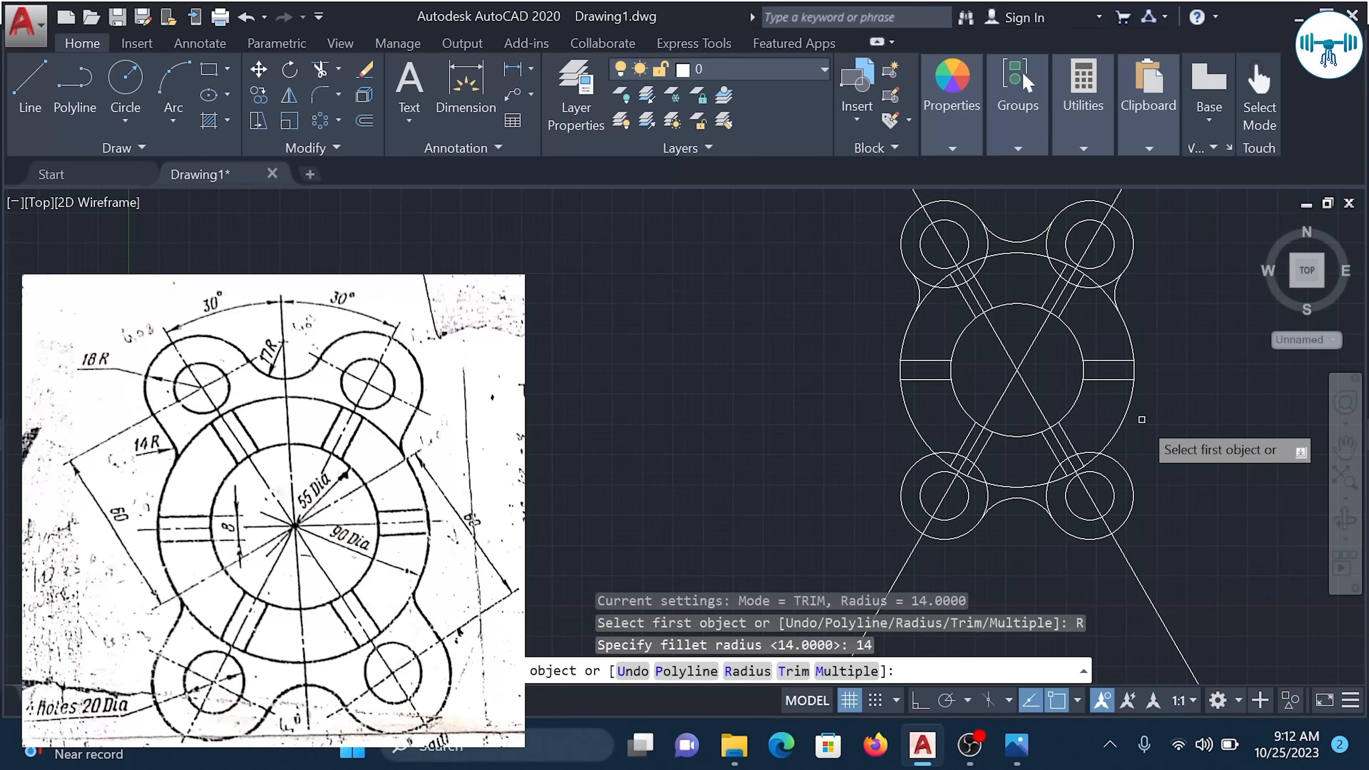
{"action": "left_click", "coordinate": [1119, 429]}
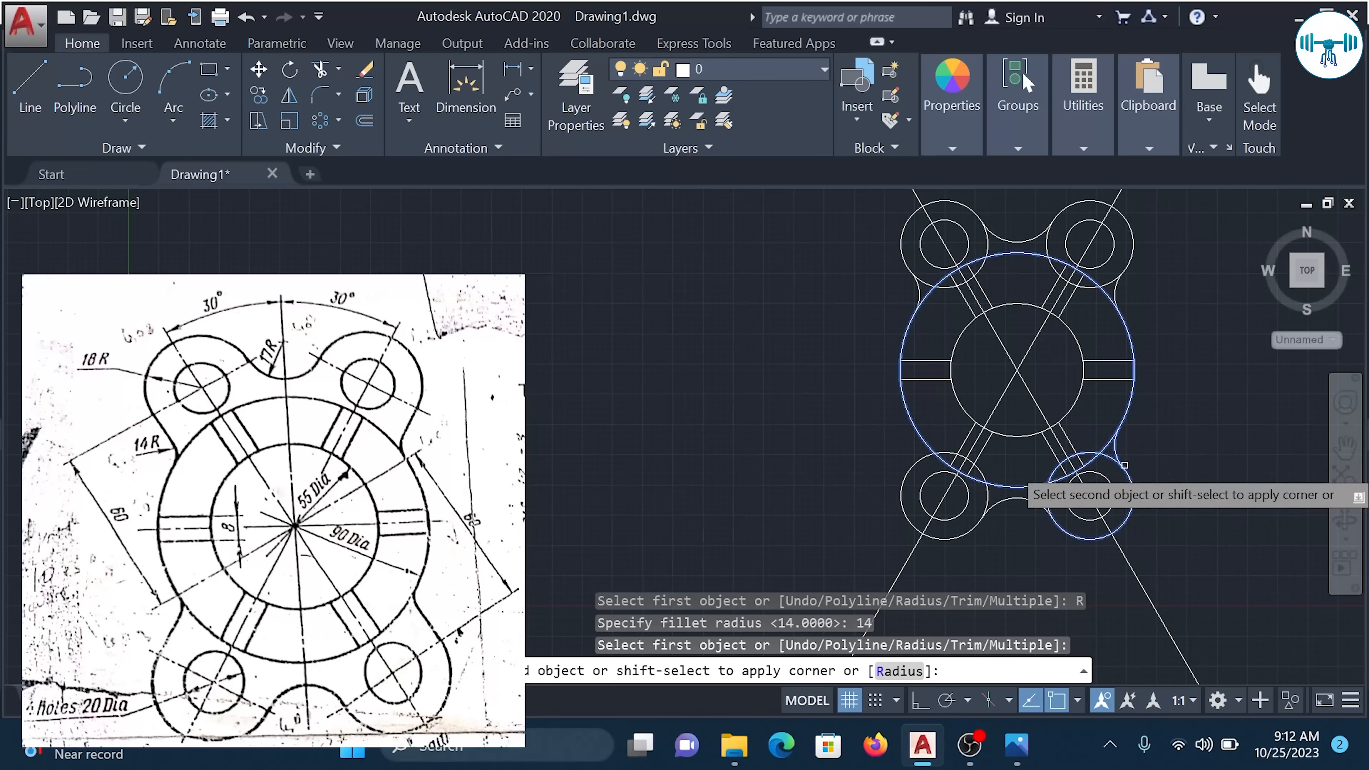
{"action": "left_click", "coordinate": [1125, 465]}
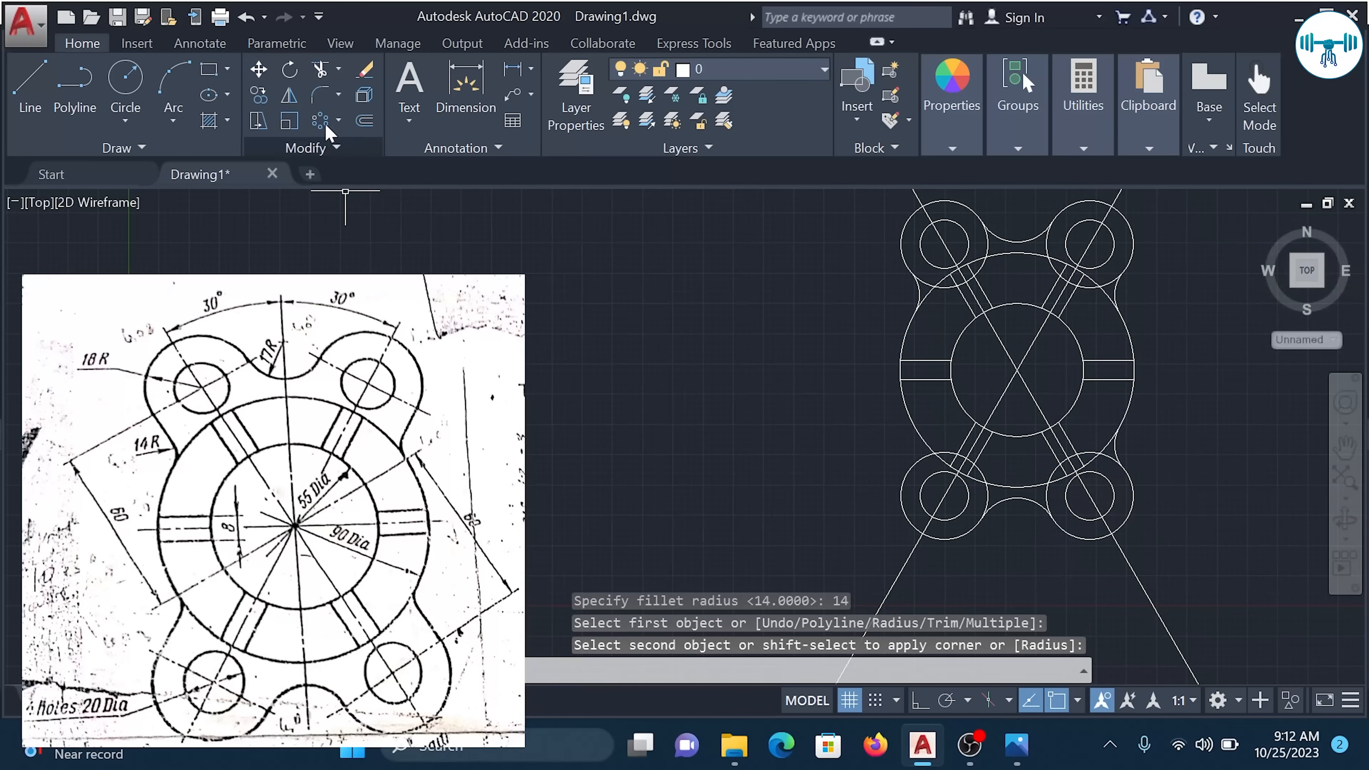
Fillet the outer 90-diameter circle to the lower-left 18-radius circle with a 14 radius on the outer side.
{"action": "left_click", "coordinate": [317, 97]}
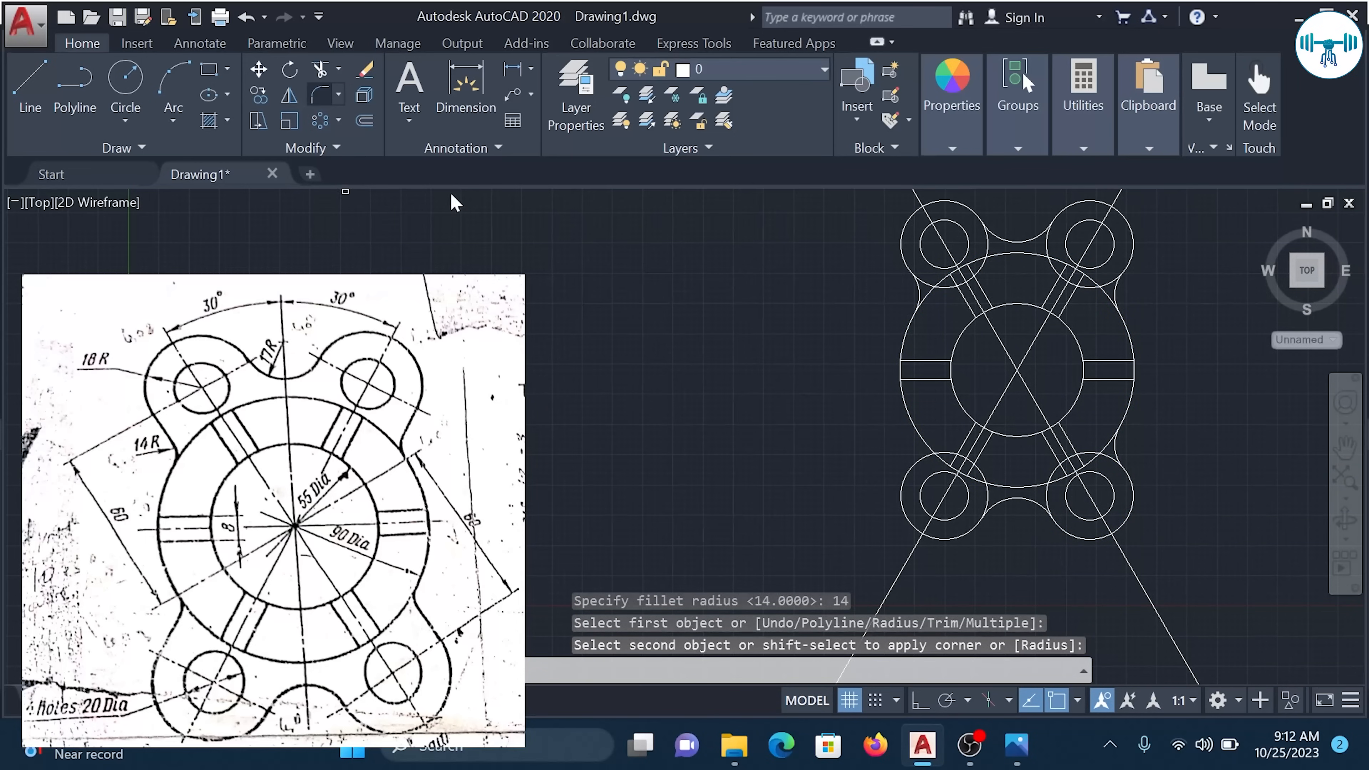
{"action": "type", "text": "R"}
{"action": "key", "text": "Return"}
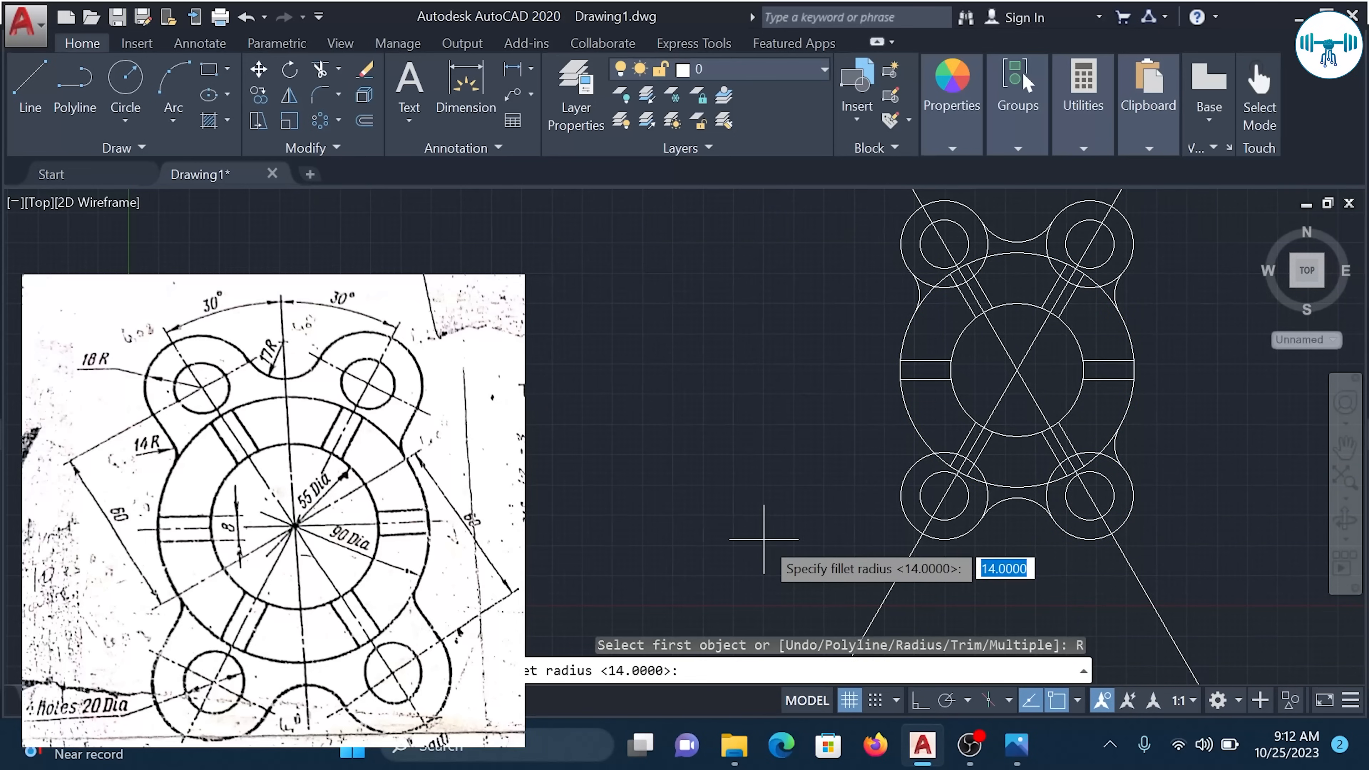
{"action": "type", "text": "14"}
{"action": "key", "text": "Return"}
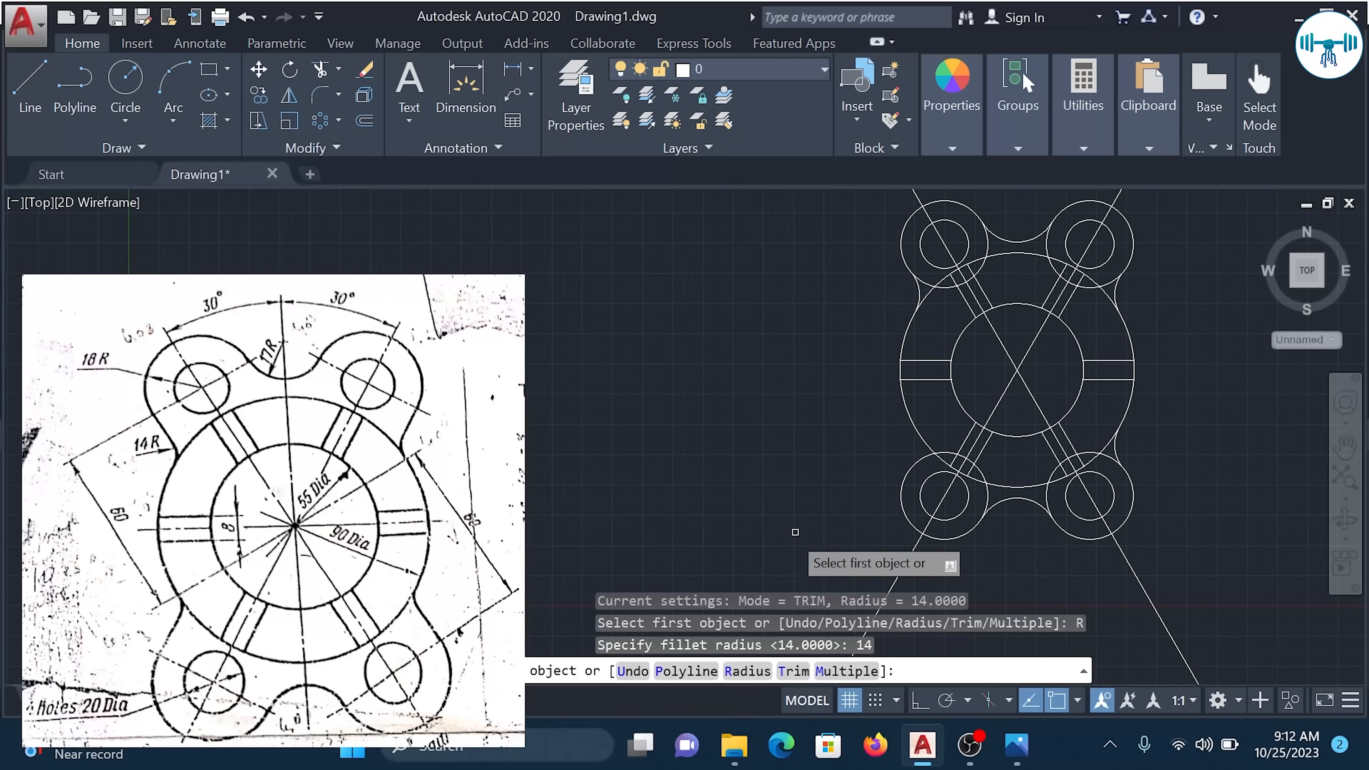
{"action": "left_click", "coordinate": [902, 430]}
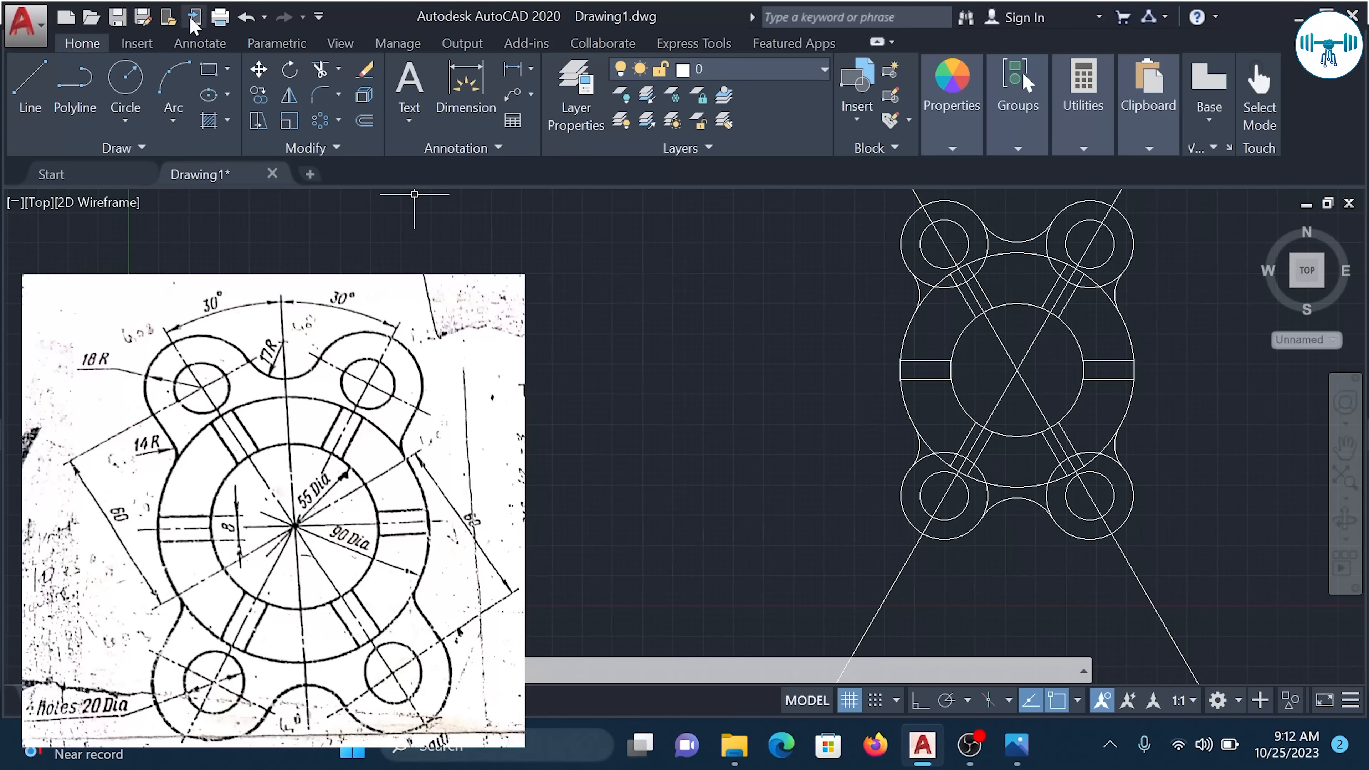
Trim the inner part of the upper-left 18-radius circle between its 14-radius and 17-radius blends, leaving only the outer lobe.
{"action": "left_click", "coordinate": [322, 75]}
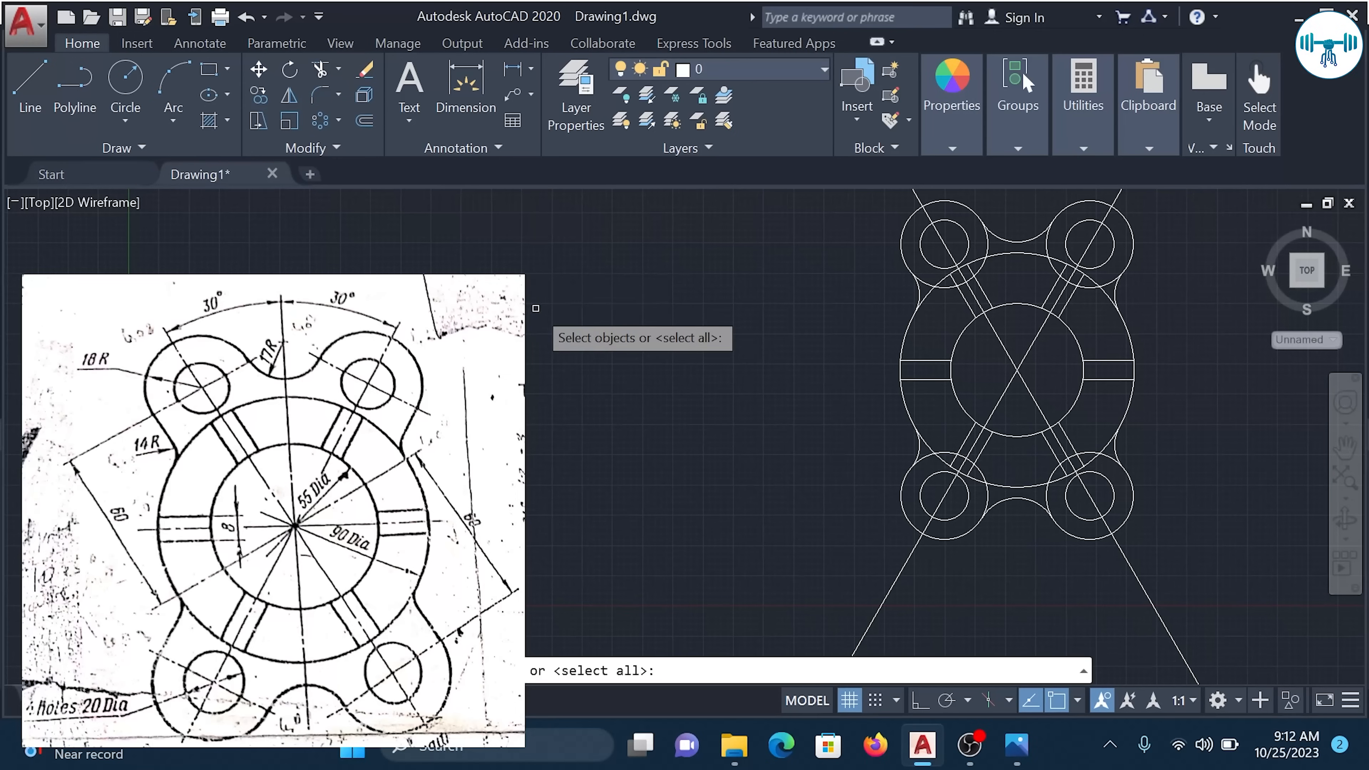
{"action": "key", "text": "Return"}
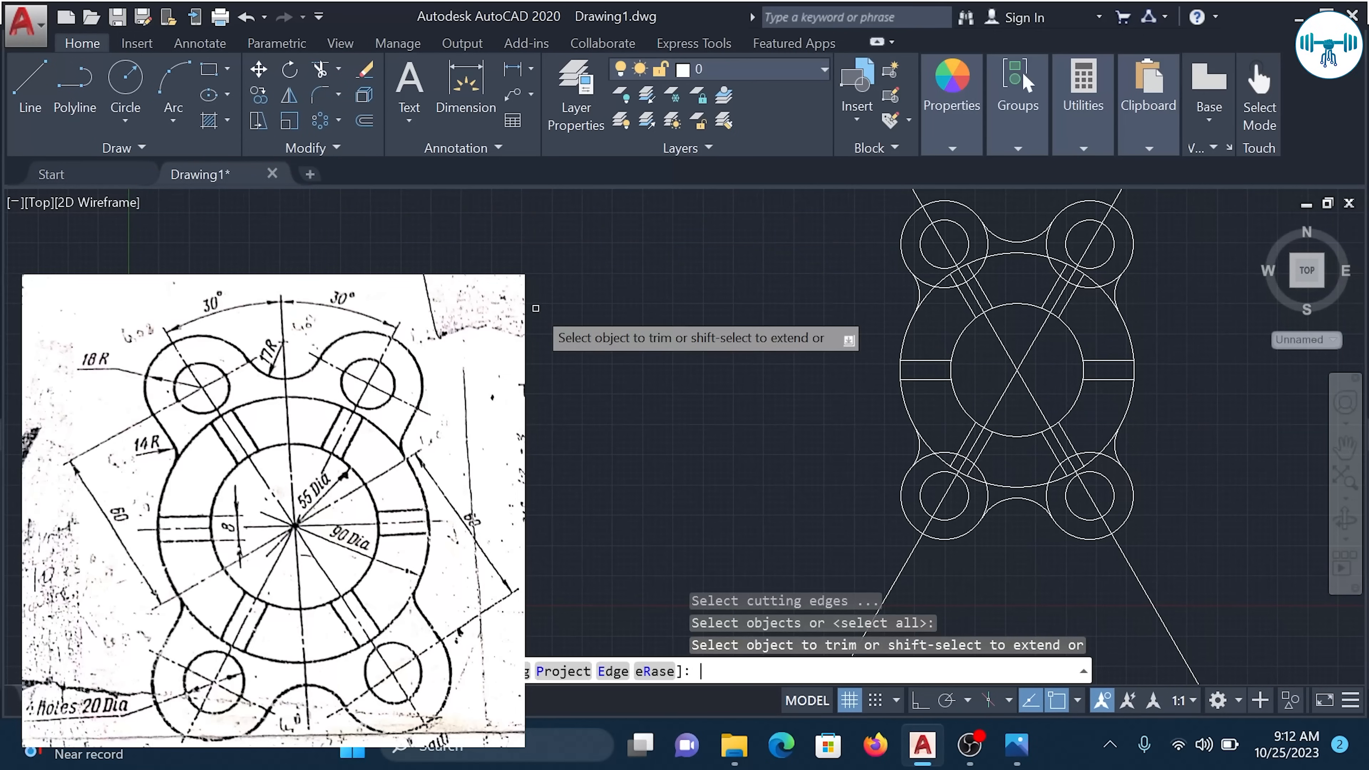
{"action": "scroll", "coordinate": [920, 319], "scroll_direction": "up", "scroll_amount": 2}
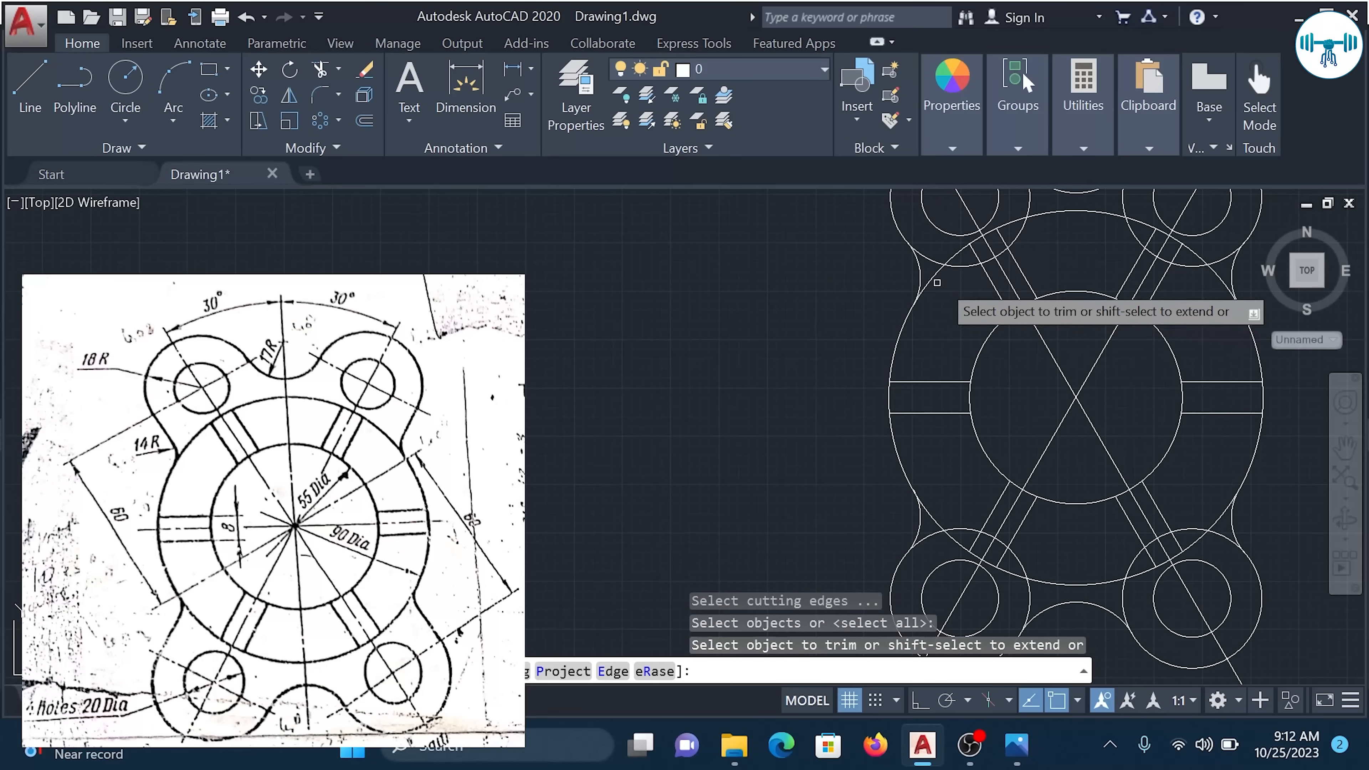
{"action": "left_click", "coordinate": [930, 261]}
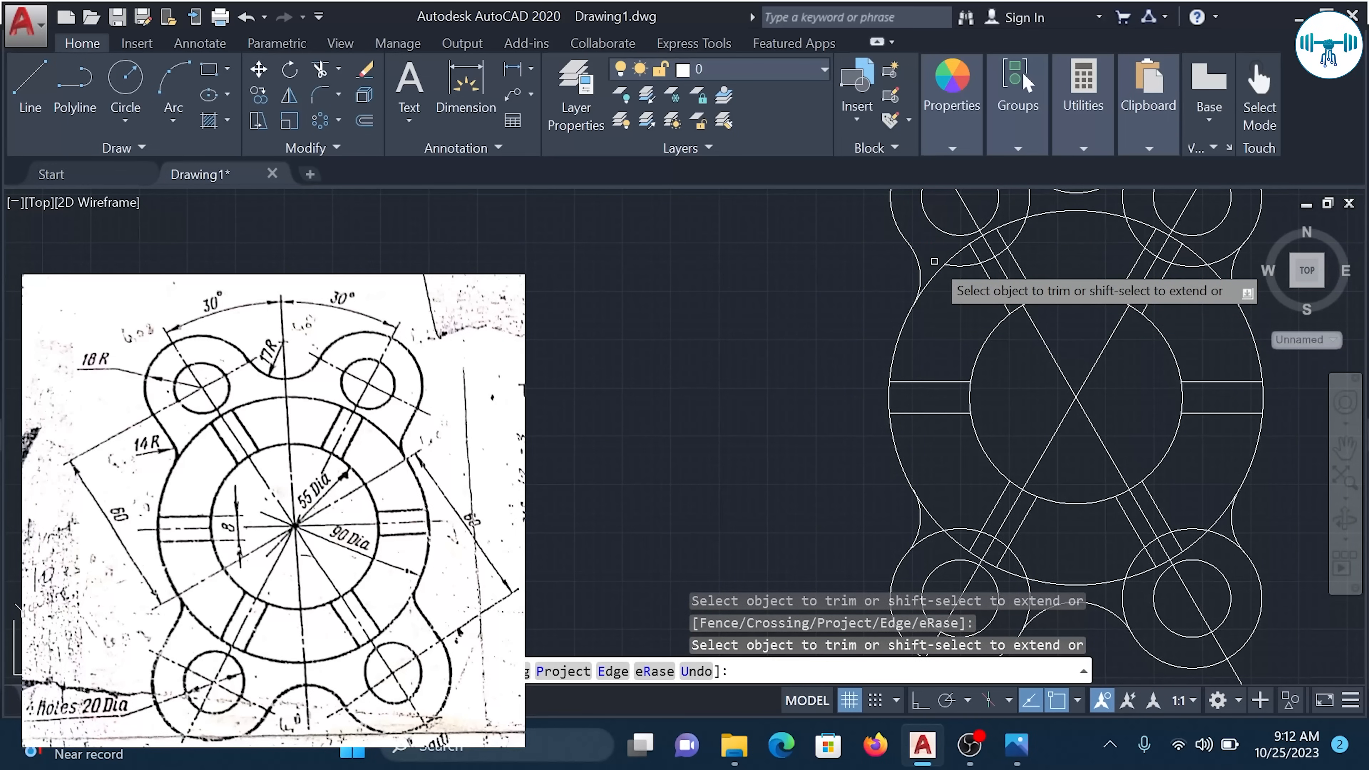
{"action": "left_click", "coordinate": [964, 266]}
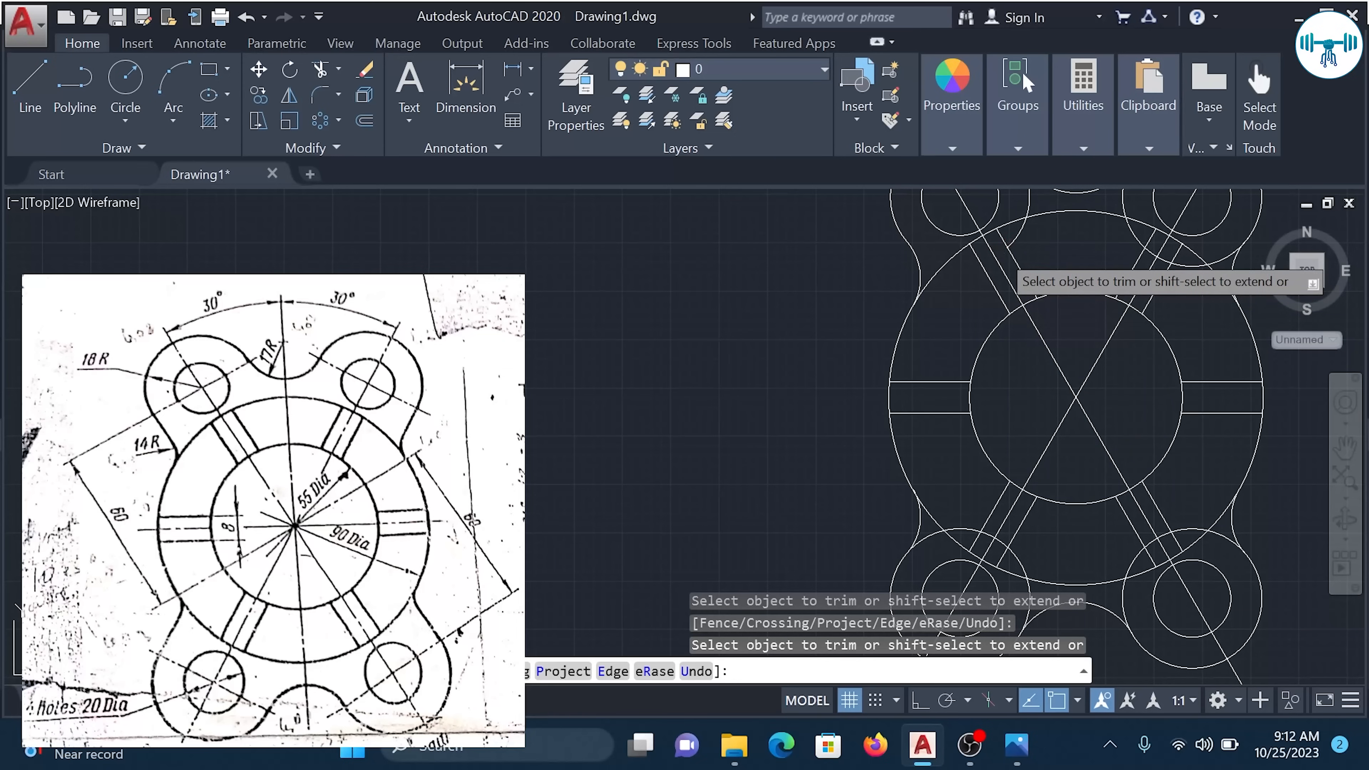
{"action": "left_click", "coordinate": [1041, 224]}
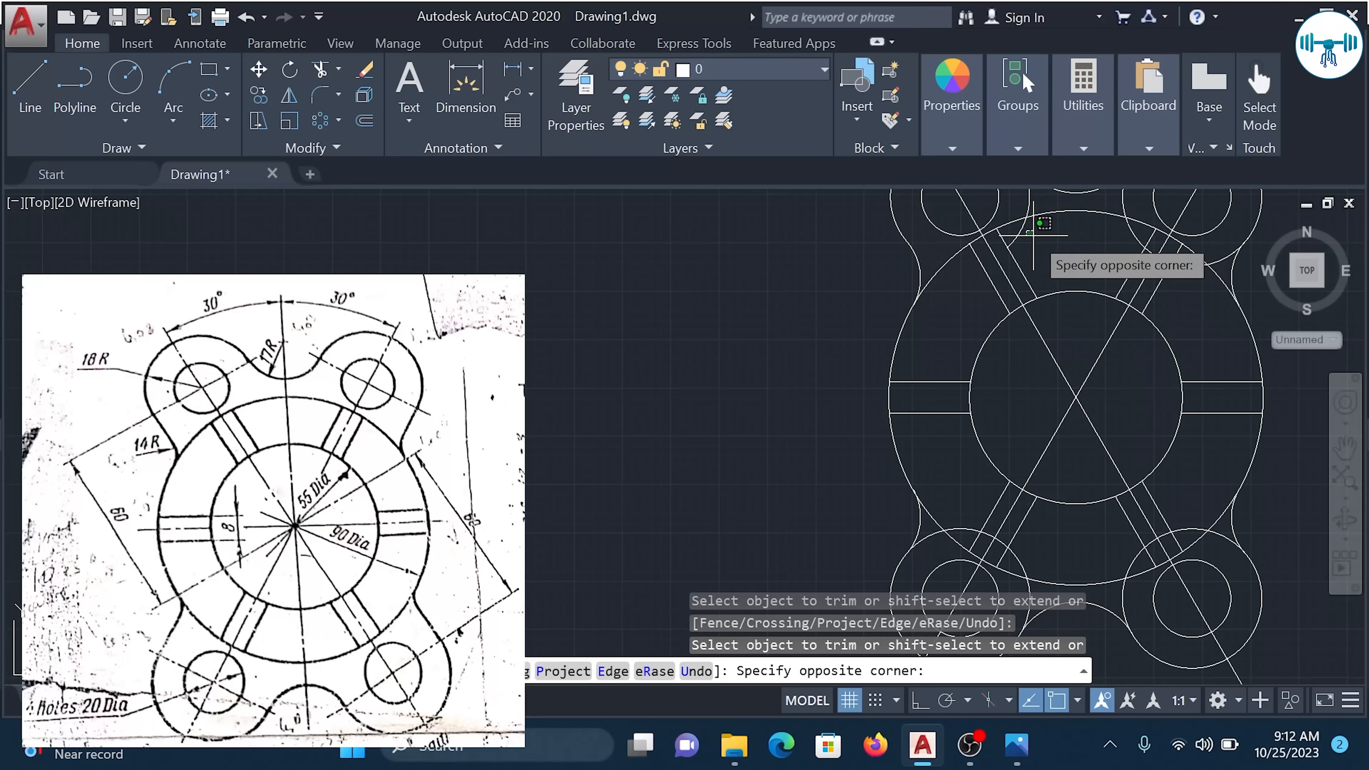
{"action": "left_click", "coordinate": [1065, 289]}
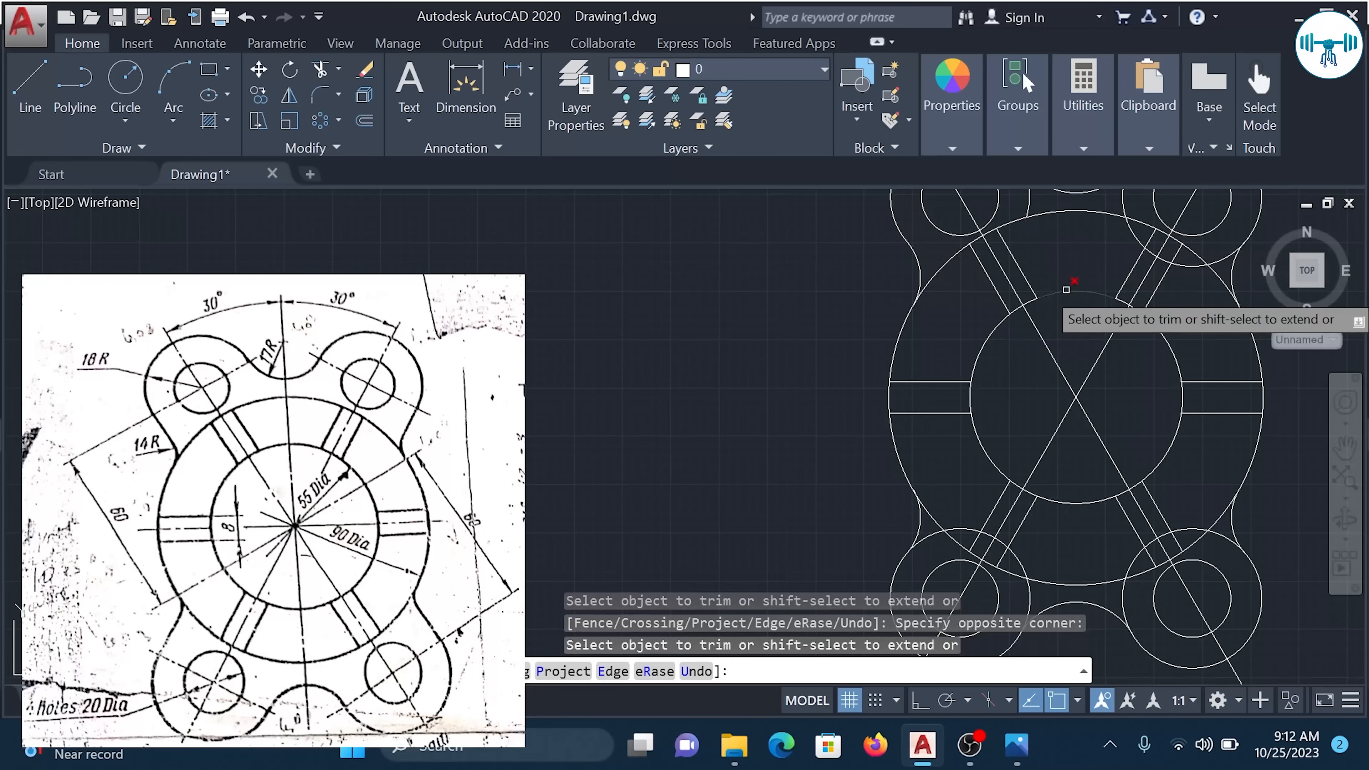
{"action": "scroll", "coordinate": [1066, 289], "scroll_direction": "up", "scroll_amount": 1}
{"action": "scroll", "coordinate": [1050, 232], "scroll_direction": "up", "scroll_amount": 2}
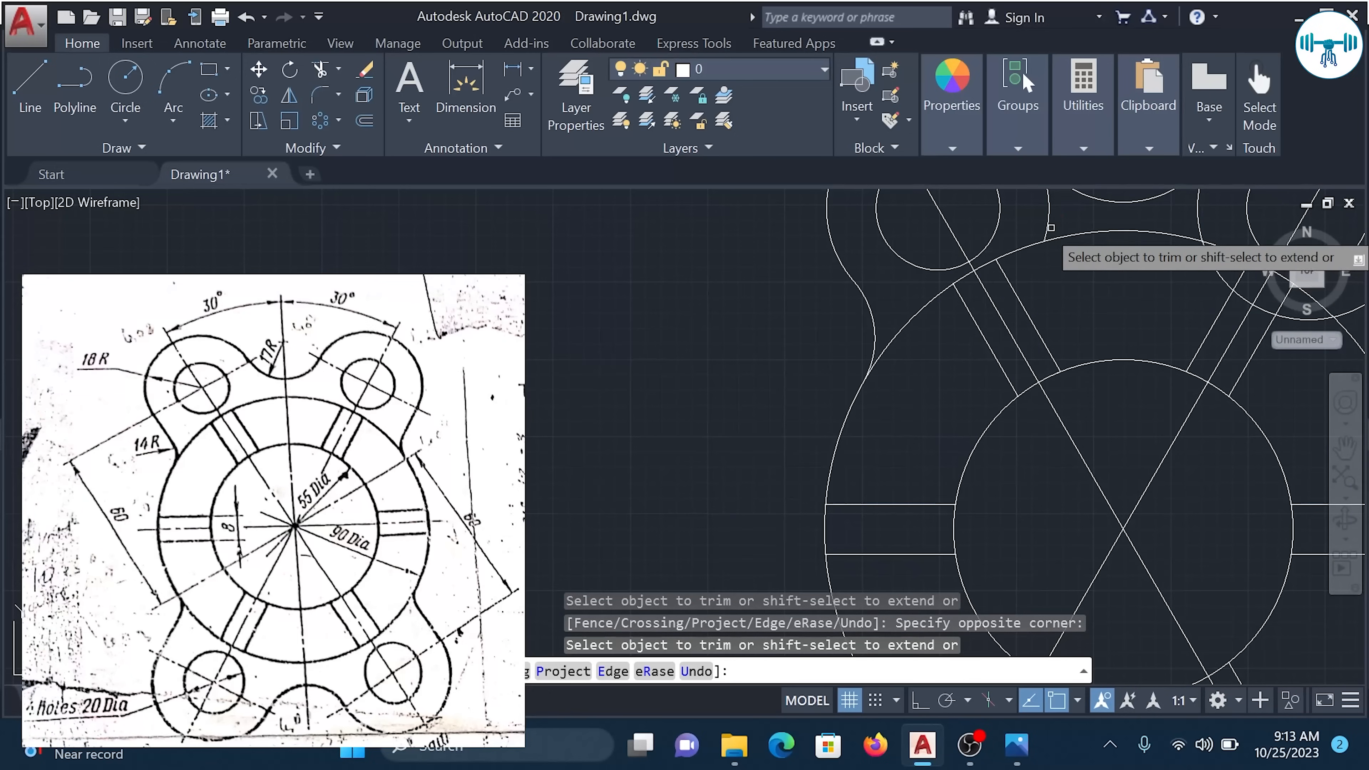
Trim the inner part of the upper-right 18-radius circle between its 17-radius and 14-radius blends.
{"action": "scroll", "coordinate": [1050, 248], "scroll_direction": "down", "scroll_amount": 2}
{"action": "mouse_move", "coordinate": [1048, 312]}
{"action": "middle_mouse_down"}
{"action": "mouse_move", "coordinate": [920, 379]}
{"action": "mouse_move", "coordinate": [966, 420]}
{"action": "middle_mouse_up"}
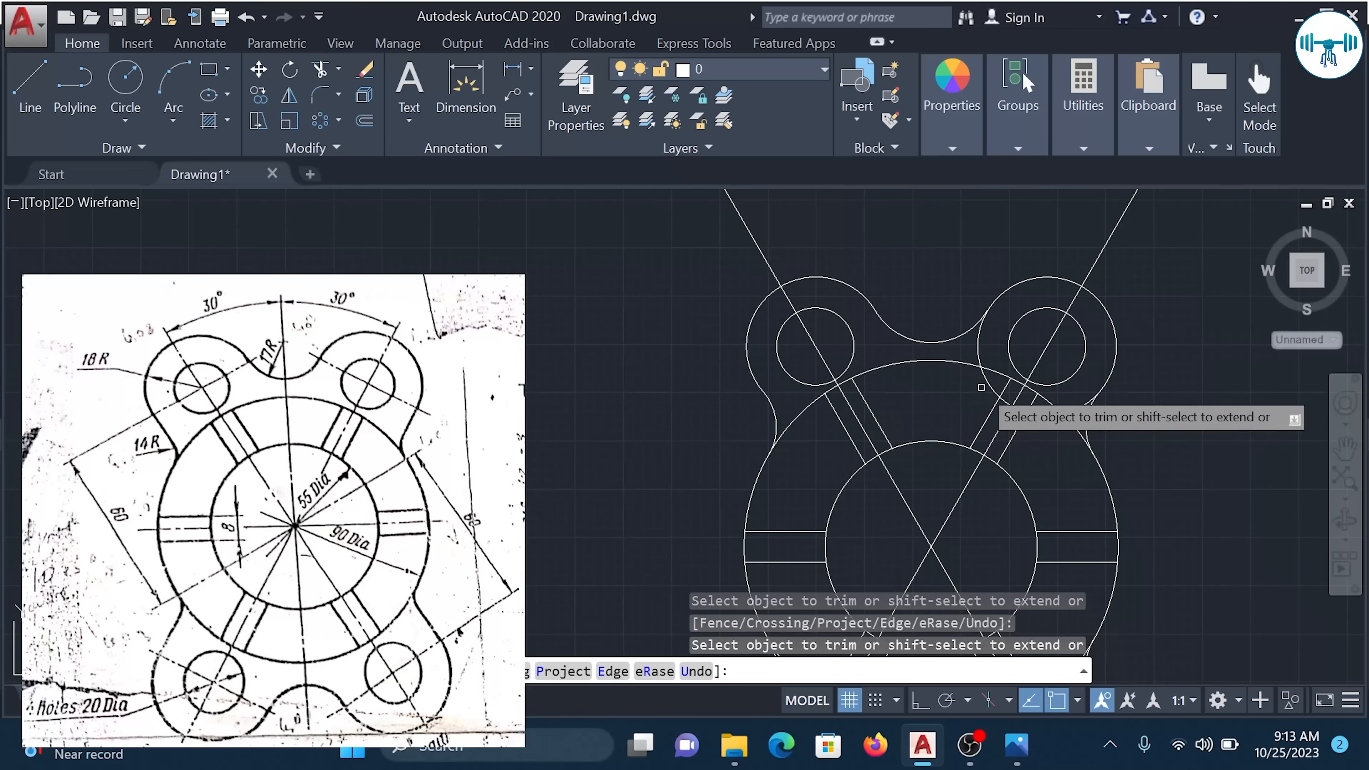
{"action": "scroll", "coordinate": [980, 388], "scroll_direction": "up", "scroll_amount": 2}
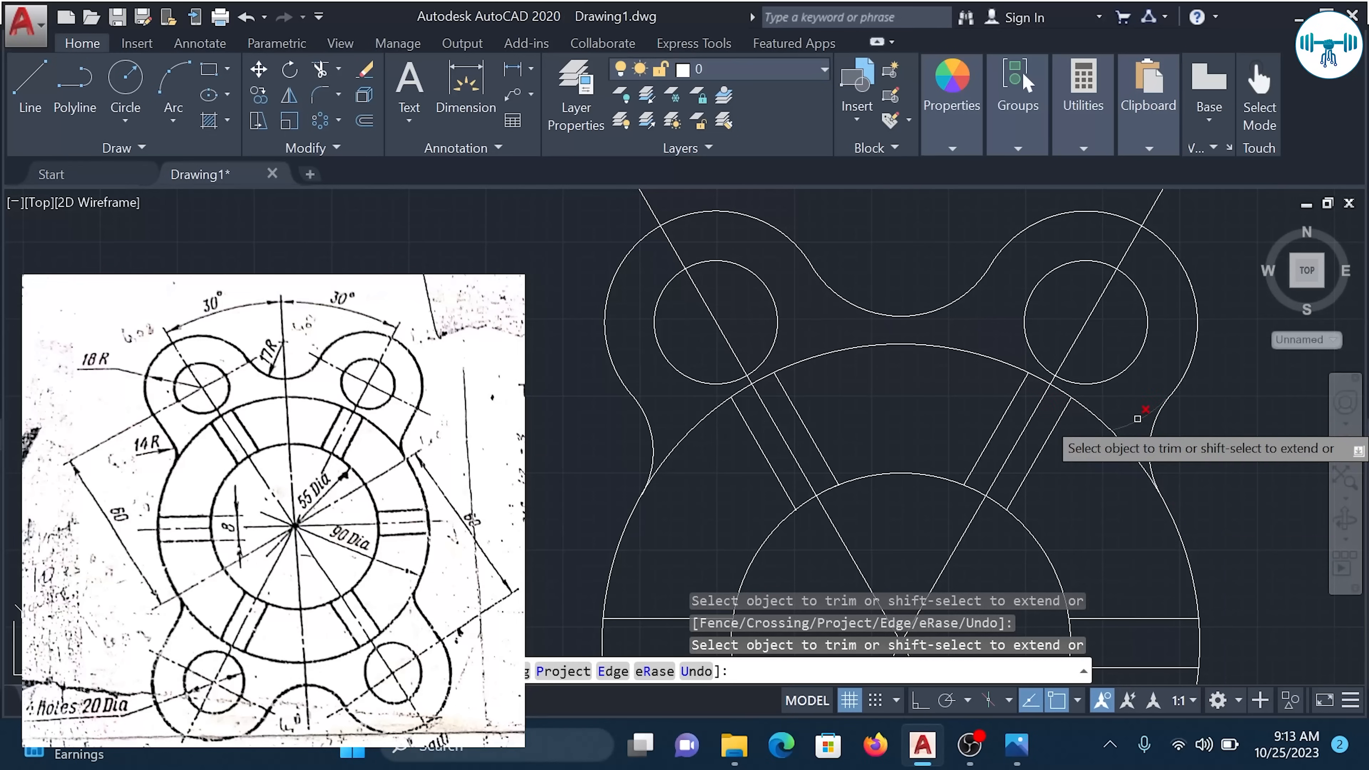
Trim the lower-left 18-radius circle's inner arcs across the slot and between the 14-radius and 17-radius blends.
{"action": "scroll", "coordinate": [1037, 542], "scroll_direction": "down", "scroll_amount": 4}
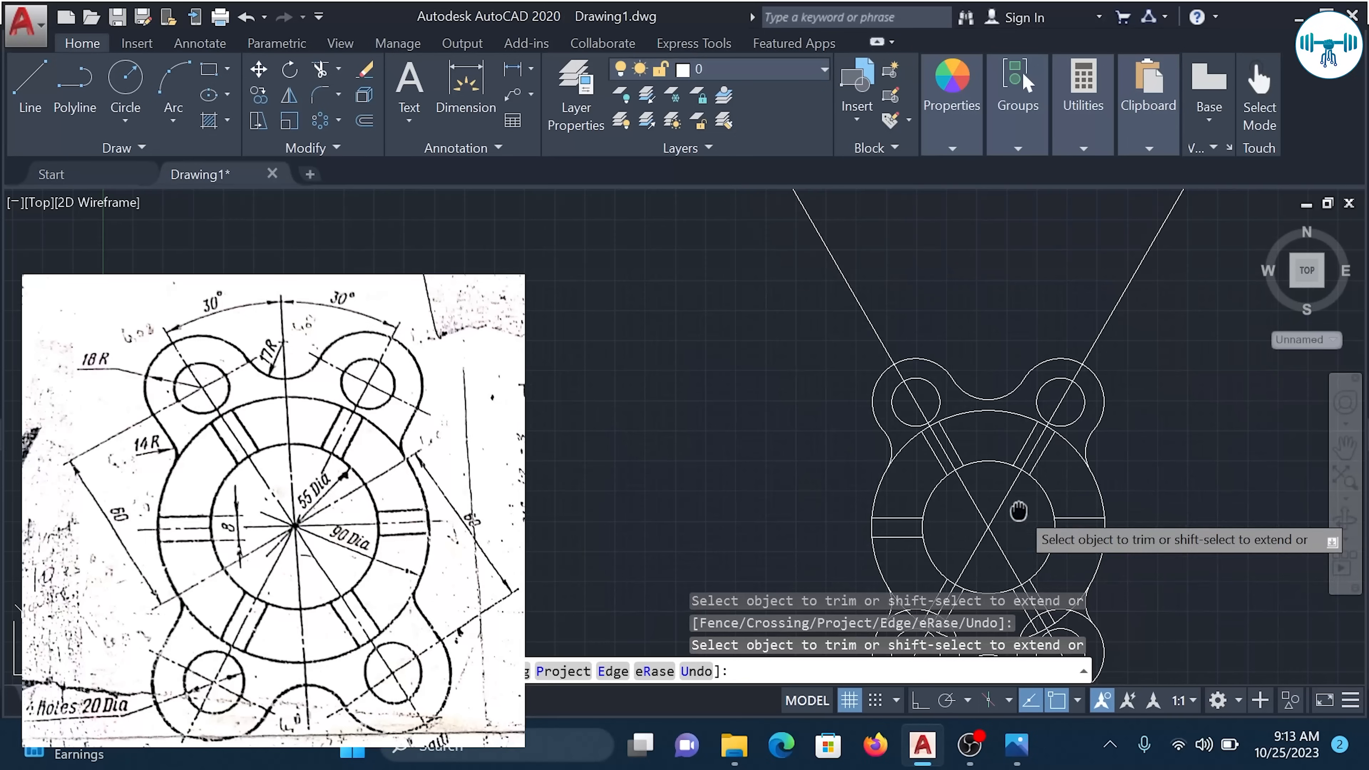
{"action": "middle_click_drag", "start_coordinate": [1014, 505], "coordinate": [1043, 205]}
{"action": "scroll", "coordinate": [954, 406], "scroll_direction": "down", "scroll_amount": 2}
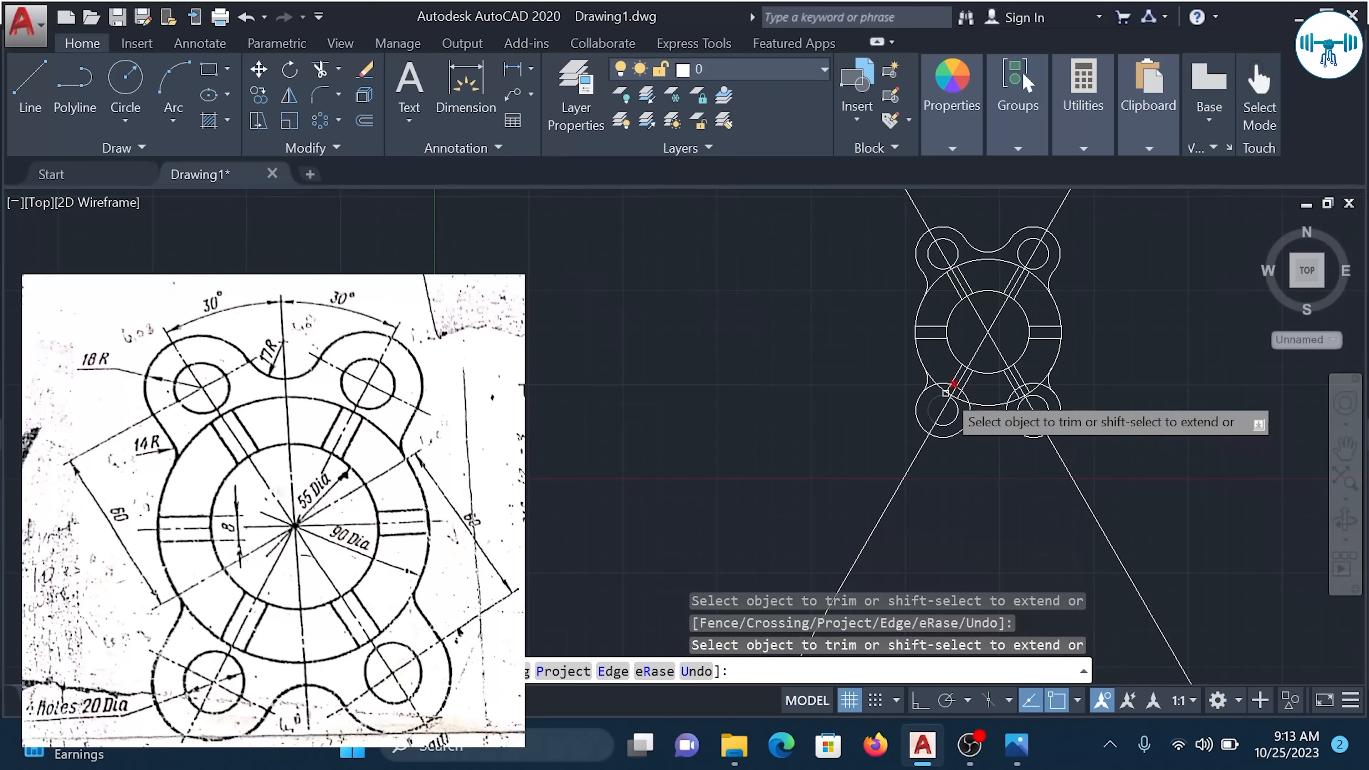
{"action": "scroll", "coordinate": [945, 392], "scroll_direction": "up", "scroll_amount": 4}
{"action": "scroll", "coordinate": [935, 411], "scroll_direction": "up", "scroll_amount": 2}
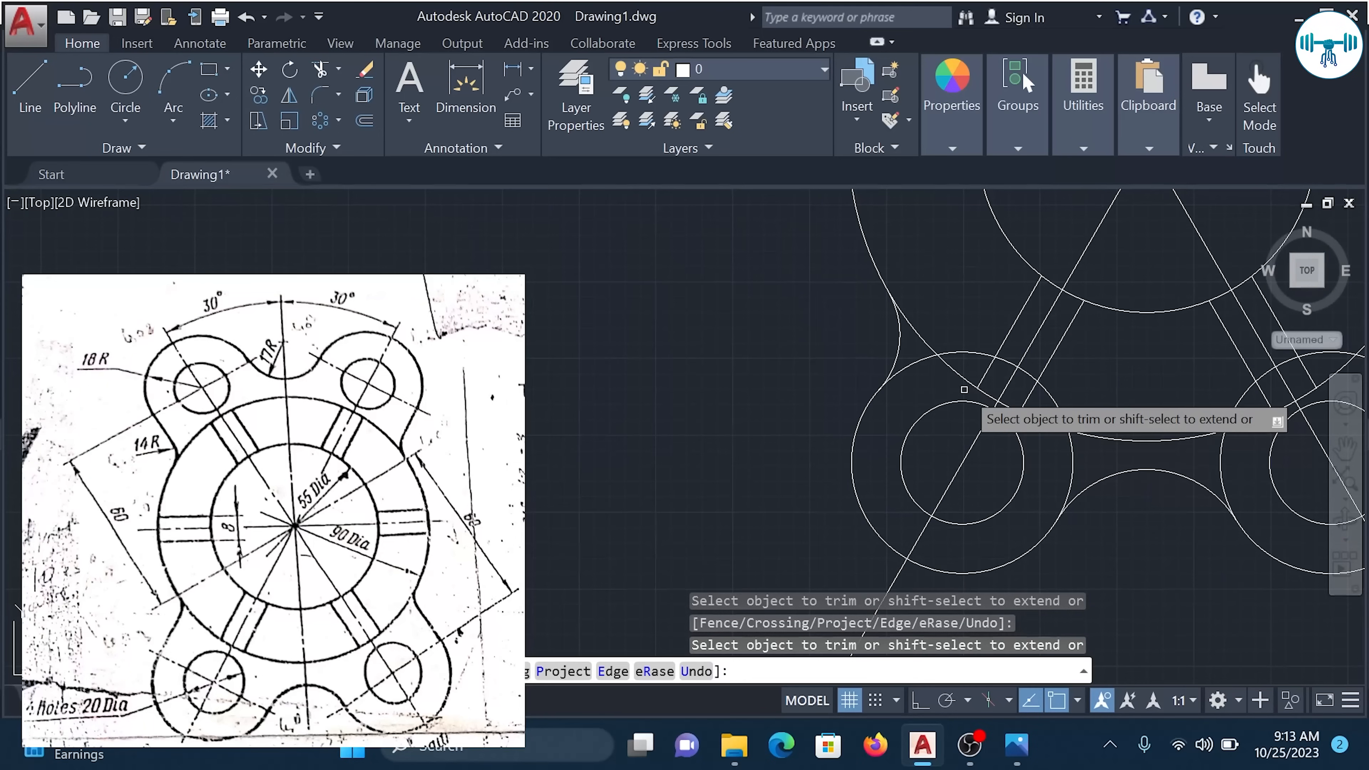
{"action": "middle_click_drag", "start_coordinate": [964, 389], "coordinate": [871, 403]}
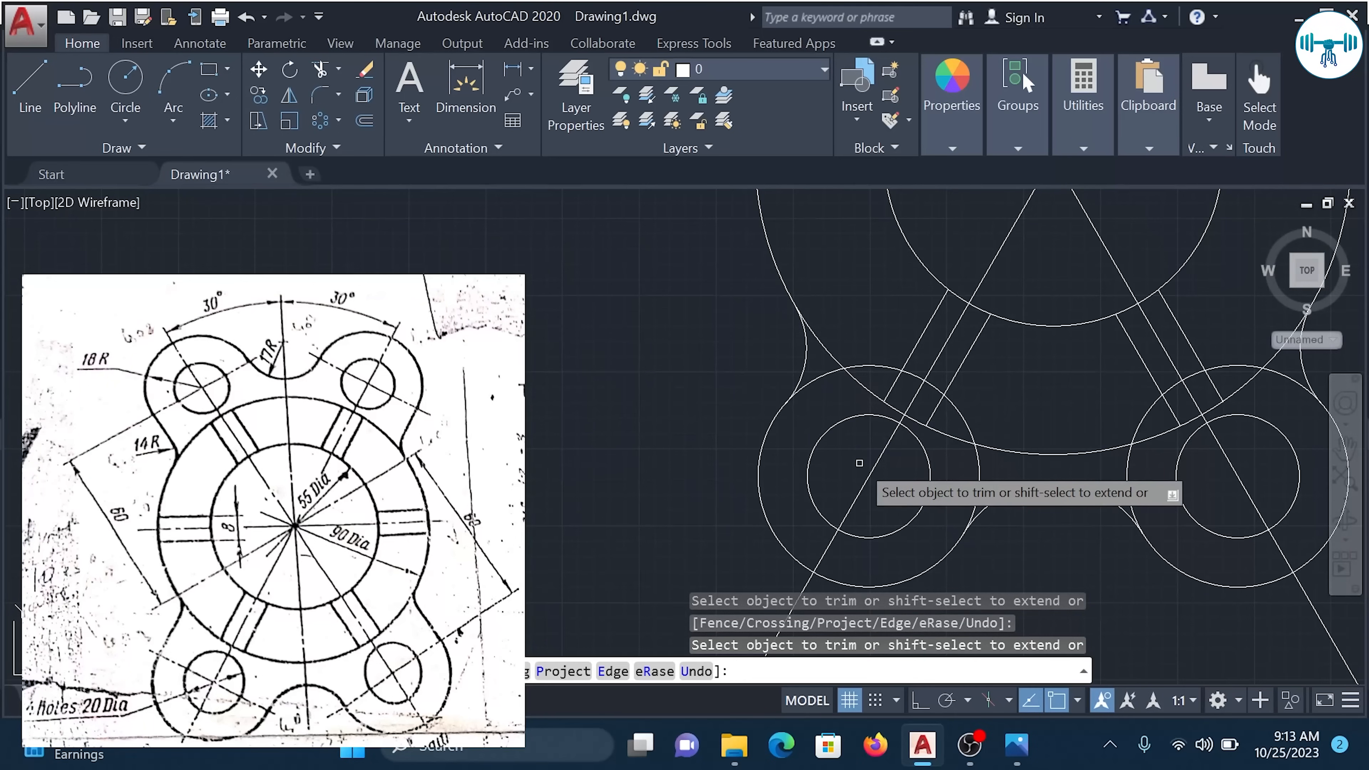
{"action": "middle_click_drag", "start_coordinate": [859, 463], "coordinate": [818, 433]}
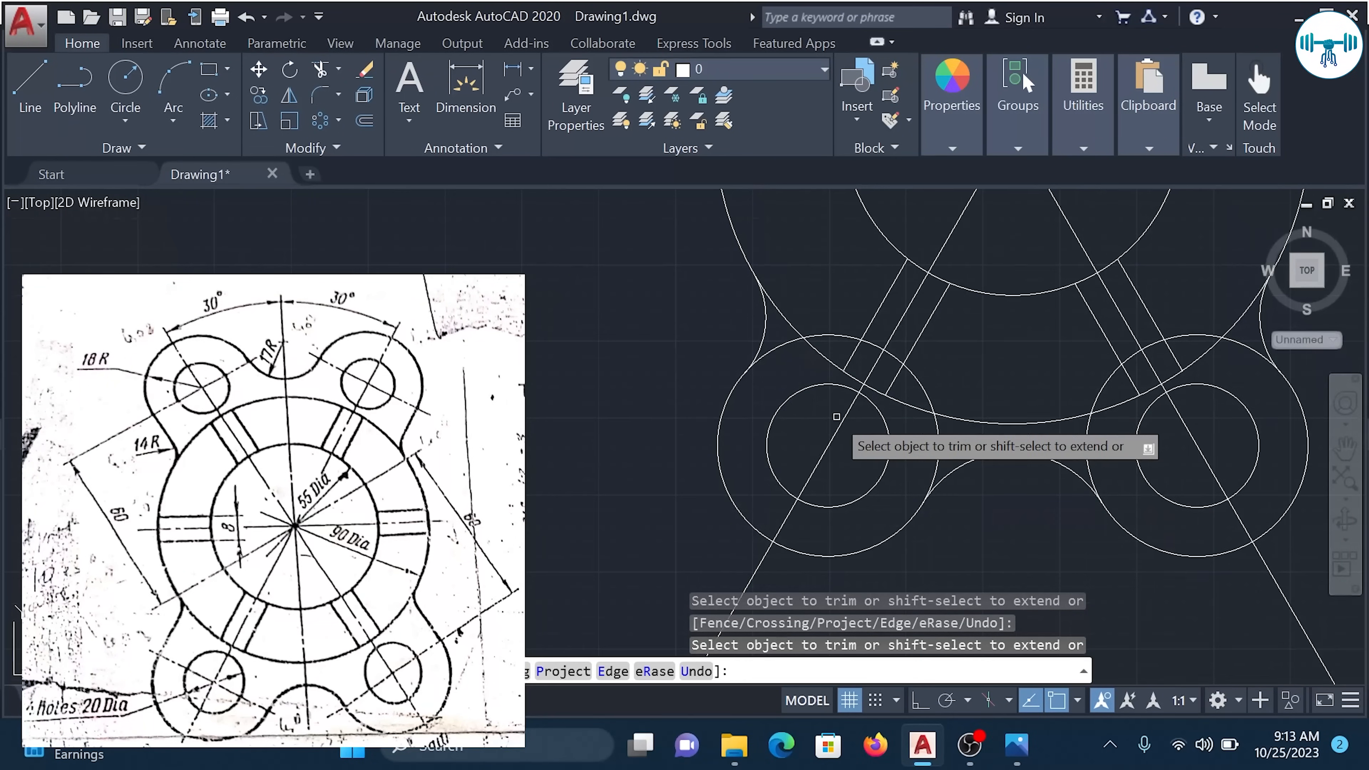
{"action": "left_click", "coordinate": [778, 350]}
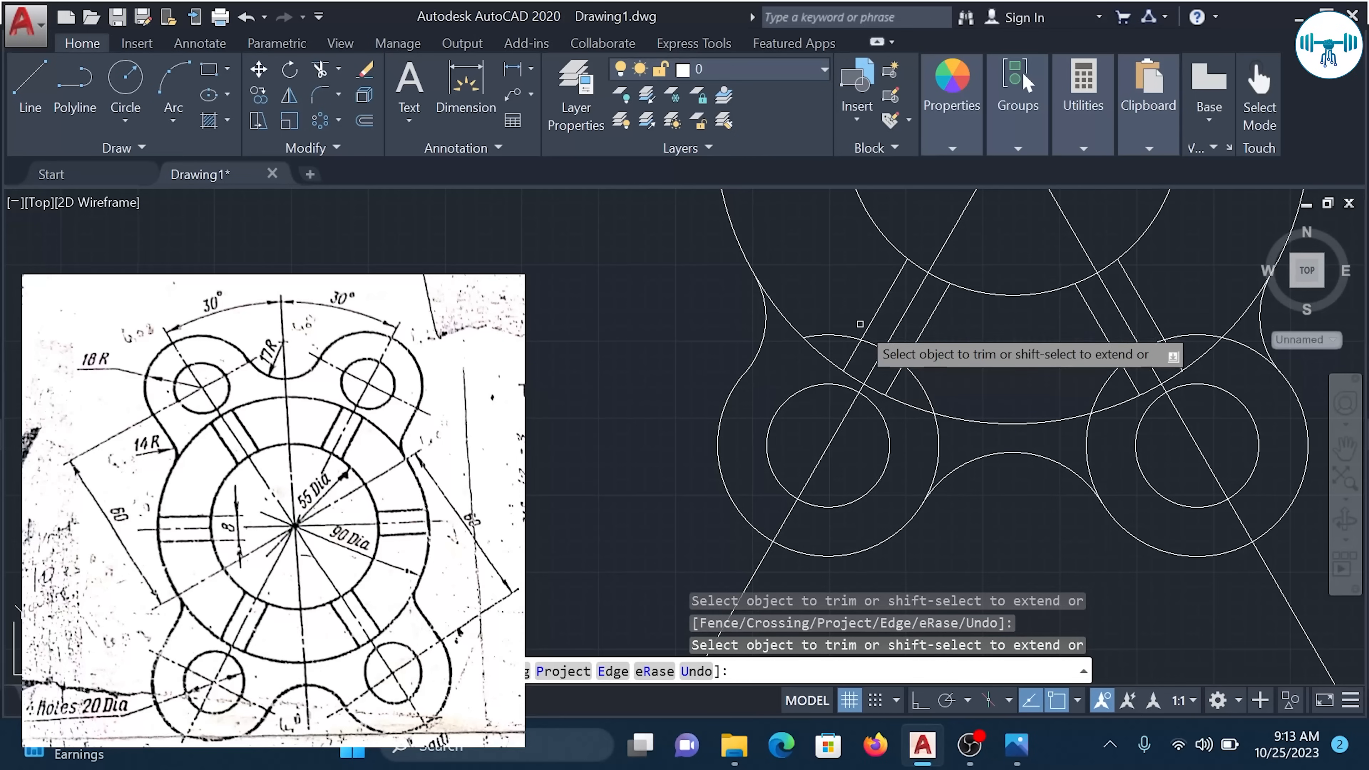
{"action": "left_click", "coordinate": [847, 337]}
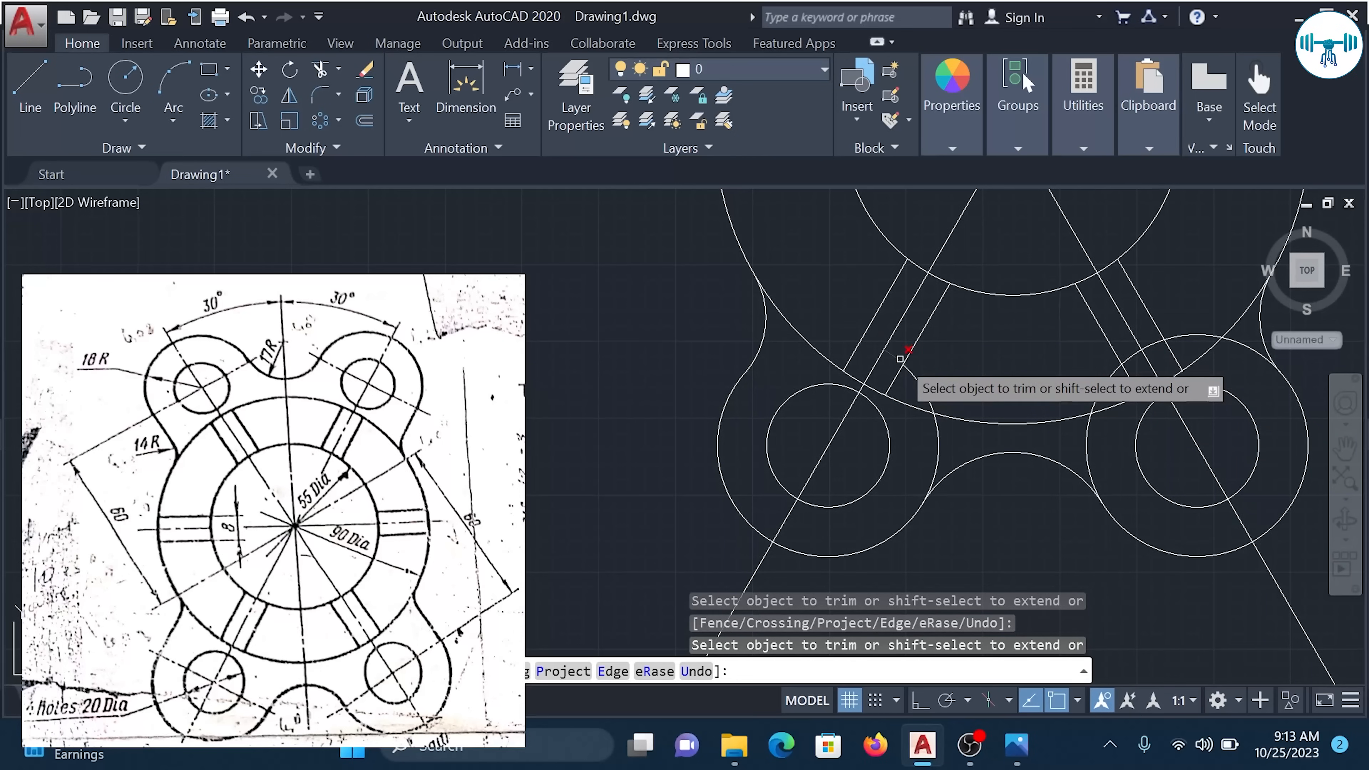
{"action": "scroll", "coordinate": [922, 393], "scroll_direction": "up", "scroll_amount": 2}
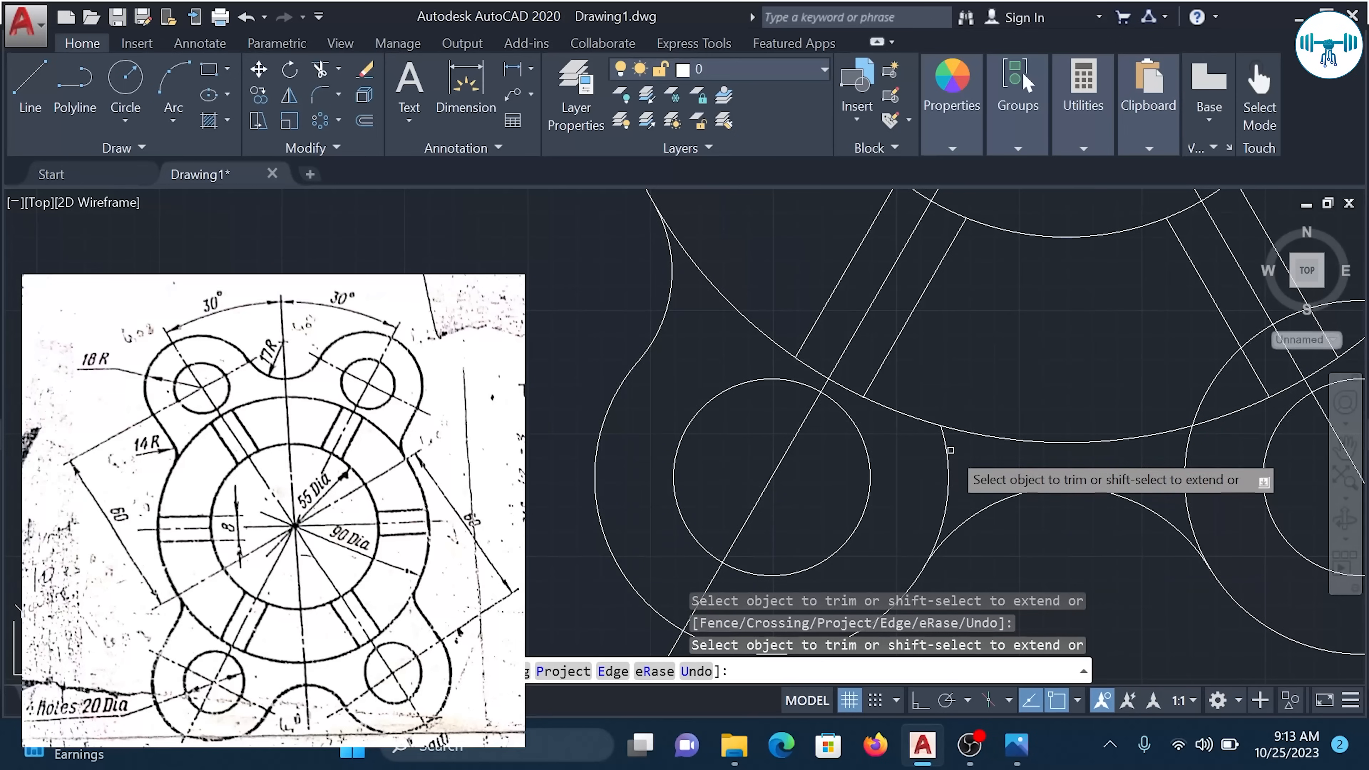
Trim the lower-right 18-radius circle's inner arcs across the slot and between the 17-radius and 14-radius blends.
{"action": "scroll", "coordinate": [1057, 459], "scroll_direction": "down", "scroll_amount": 2}
{"action": "middle_click_drag", "start_coordinate": [1164, 425], "coordinate": [953, 431]}
{"action": "scroll", "coordinate": [986, 432], "scroll_direction": "up", "scroll_amount": 3}
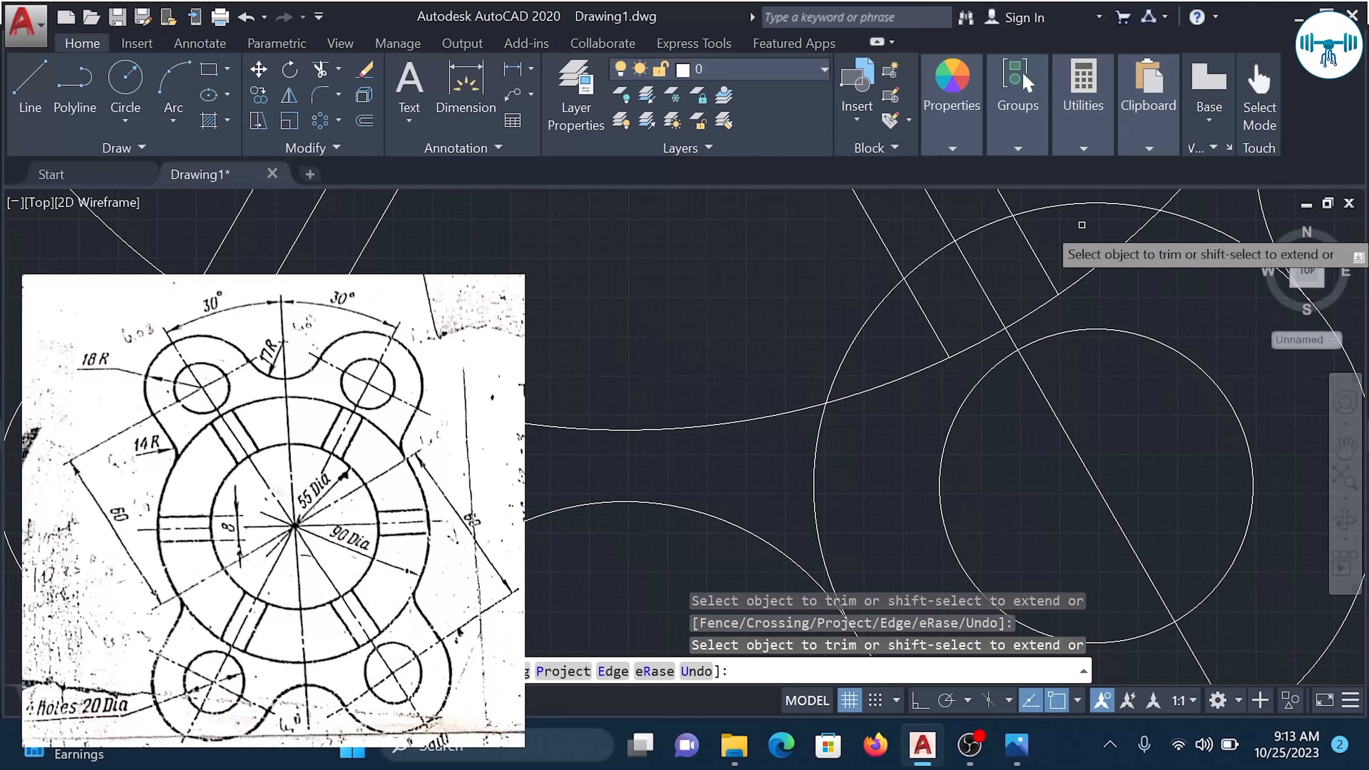
{"action": "left_click", "coordinate": [1055, 209]}
{"action": "left_click", "coordinate": [962, 232]}
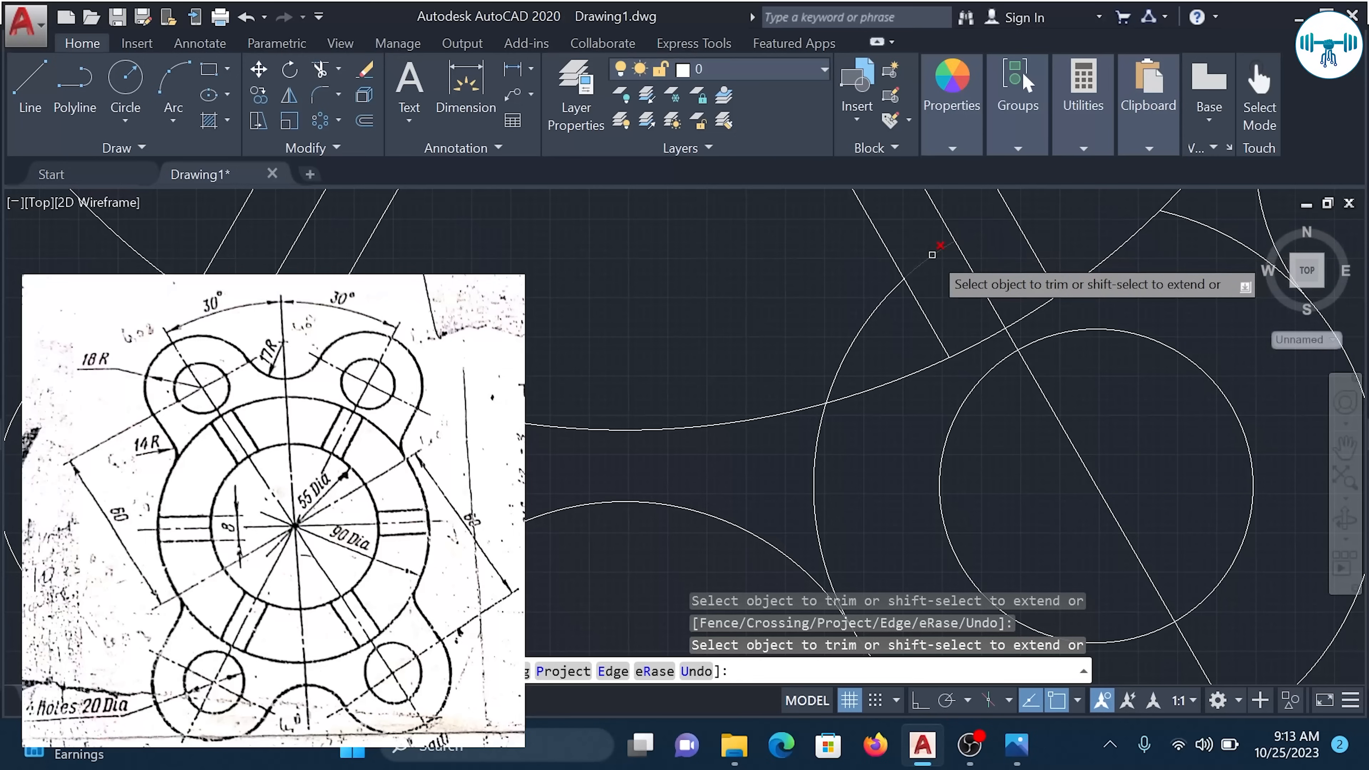
{"action": "left_click", "coordinate": [850, 347]}
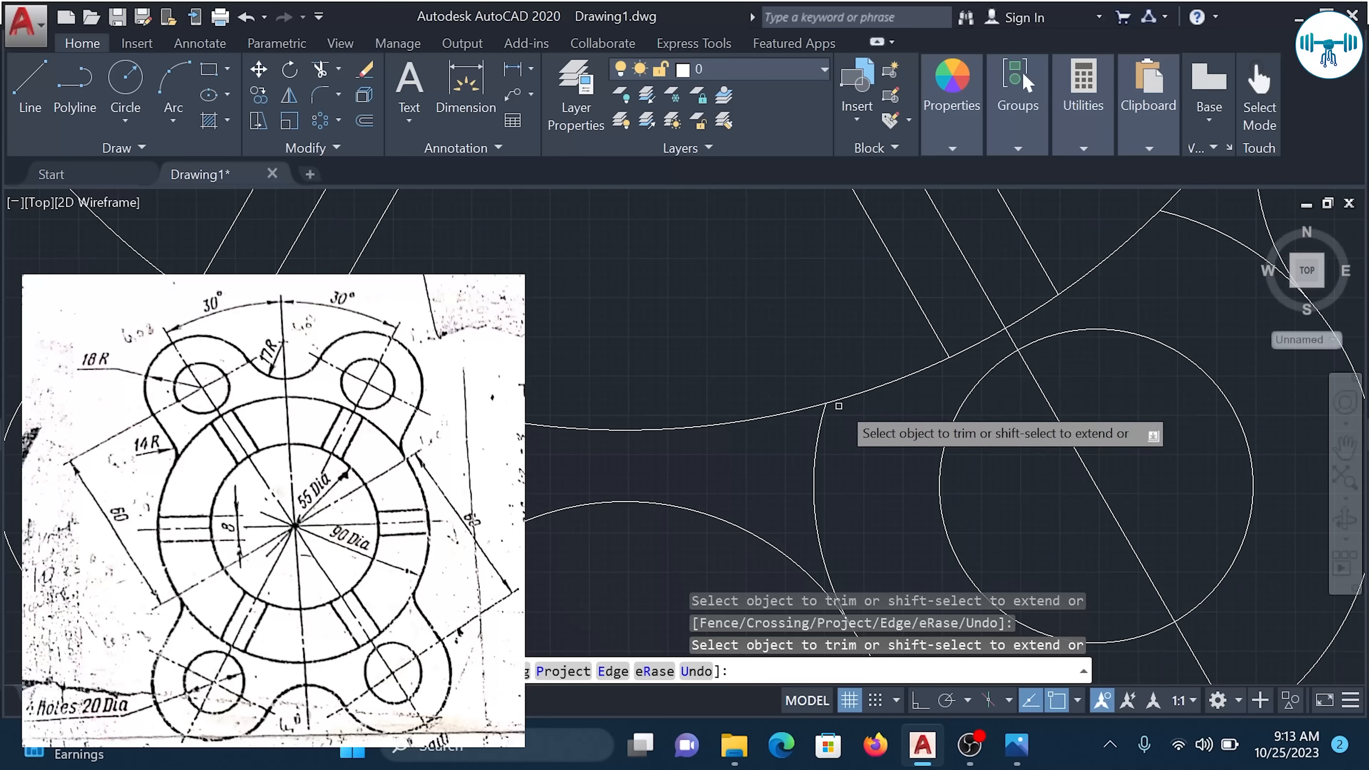
{"action": "left_click", "coordinate": [814, 443]}
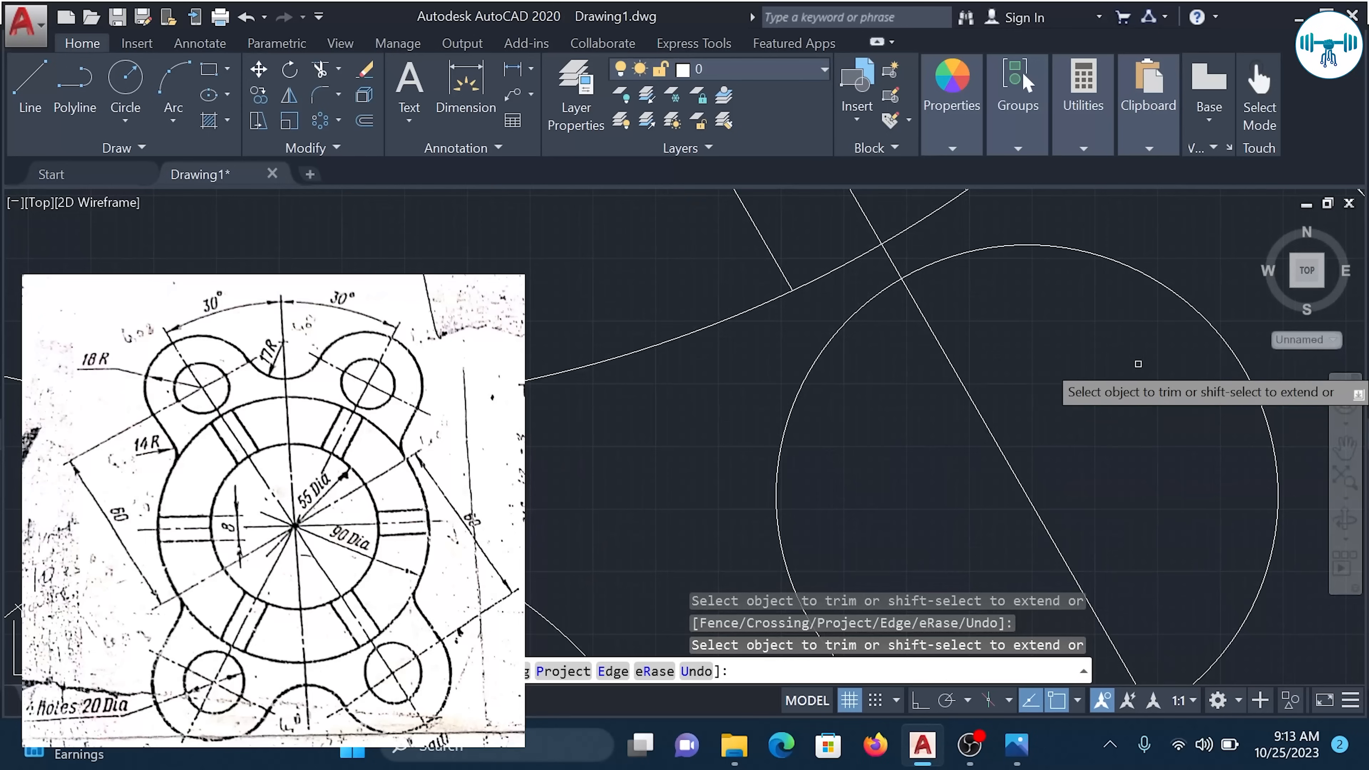
{"action": "middle_click_drag", "start_coordinate": [1199, 309], "coordinate": [1021, 399]}
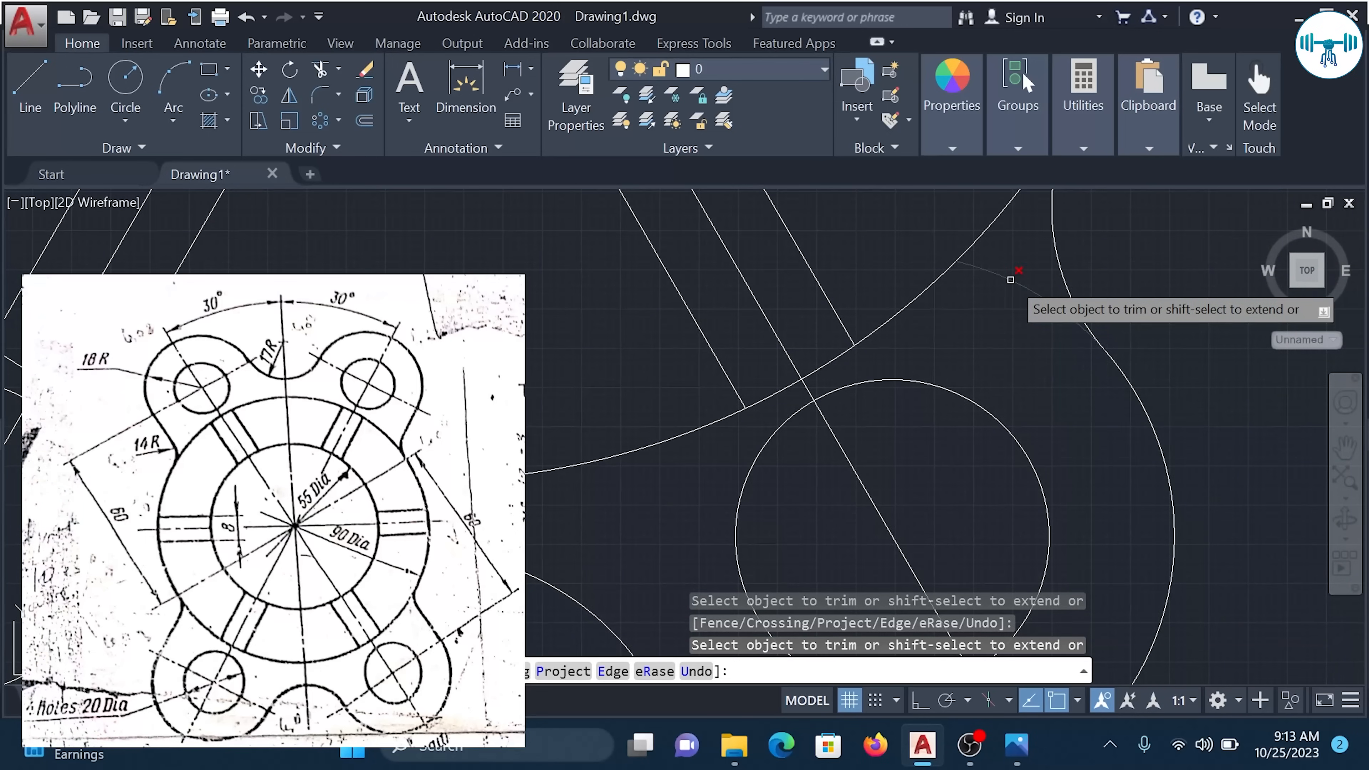
{"action": "scroll", "coordinate": [1027, 323], "scroll_direction": "down", "scroll_amount": 3}
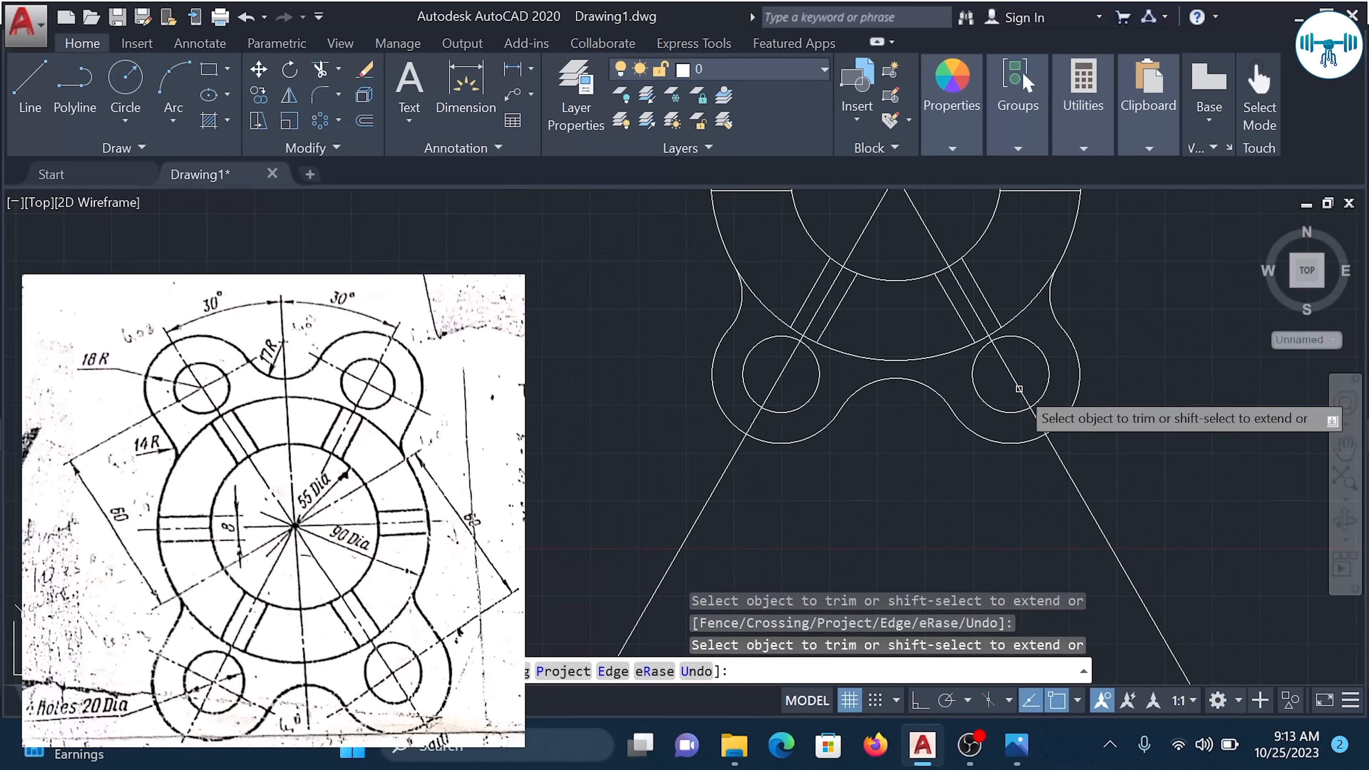
{"action": "scroll", "coordinate": [992, 392], "scroll_direction": "down", "scroll_amount": 2}
{"action": "scroll", "coordinate": [991, 294], "scroll_direction": "up", "scroll_amount": 5}
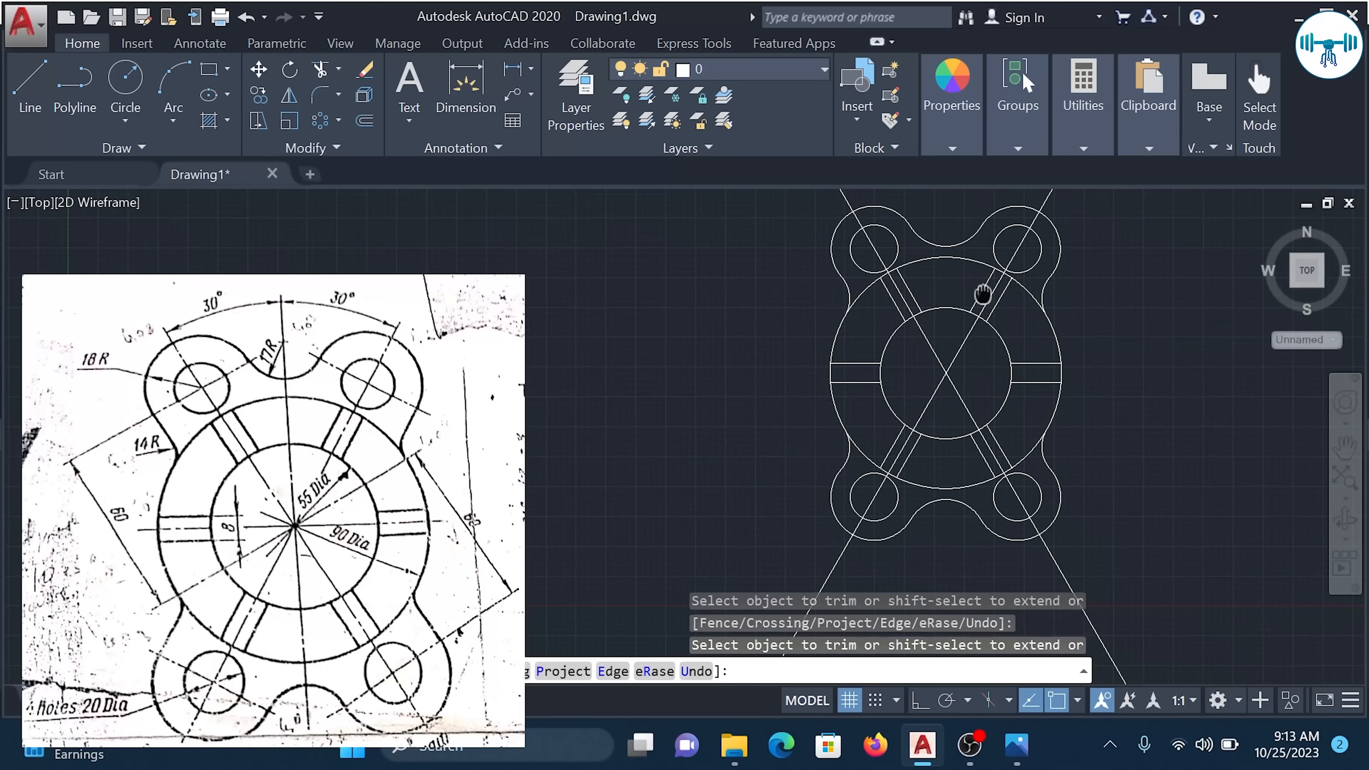
{"action": "middle_click_drag", "start_coordinate": [986, 291], "coordinate": [925, 329]}
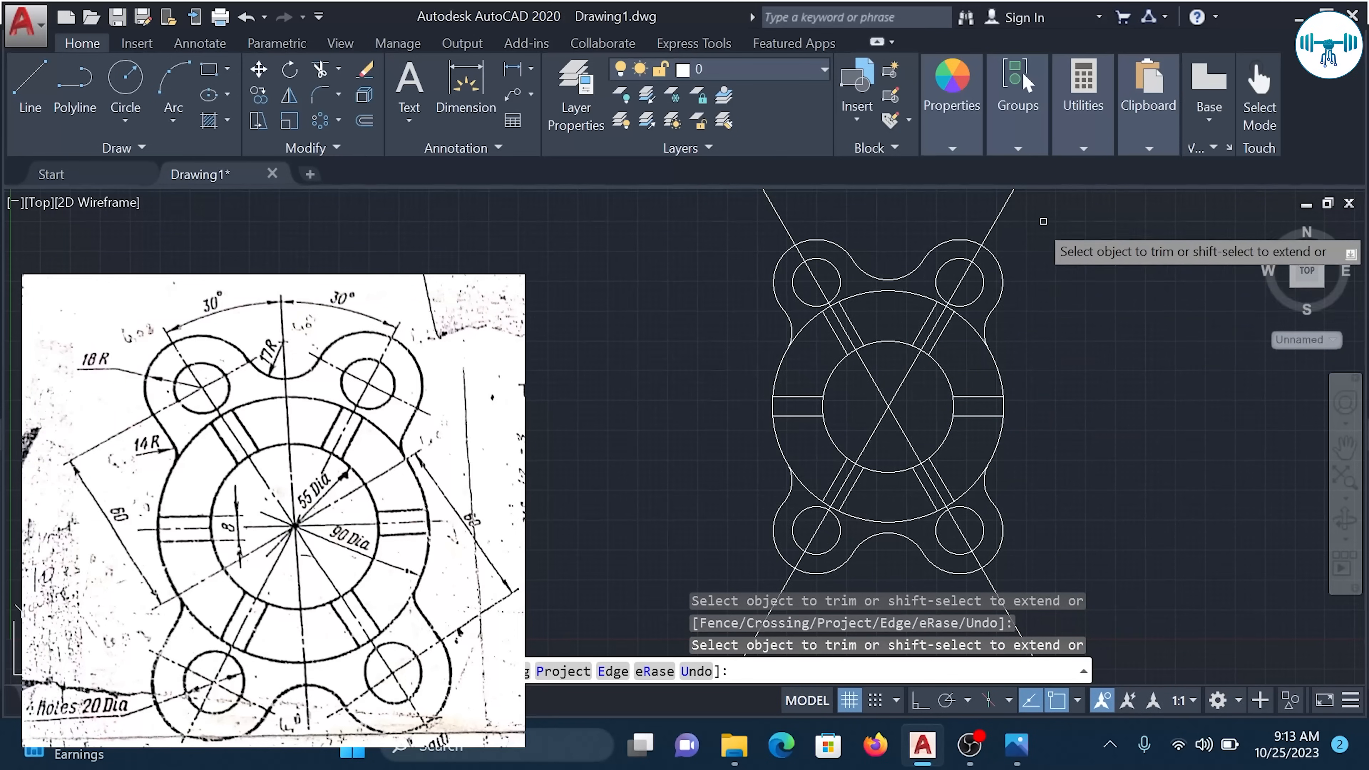
{"action": "key", "text": "F1"}
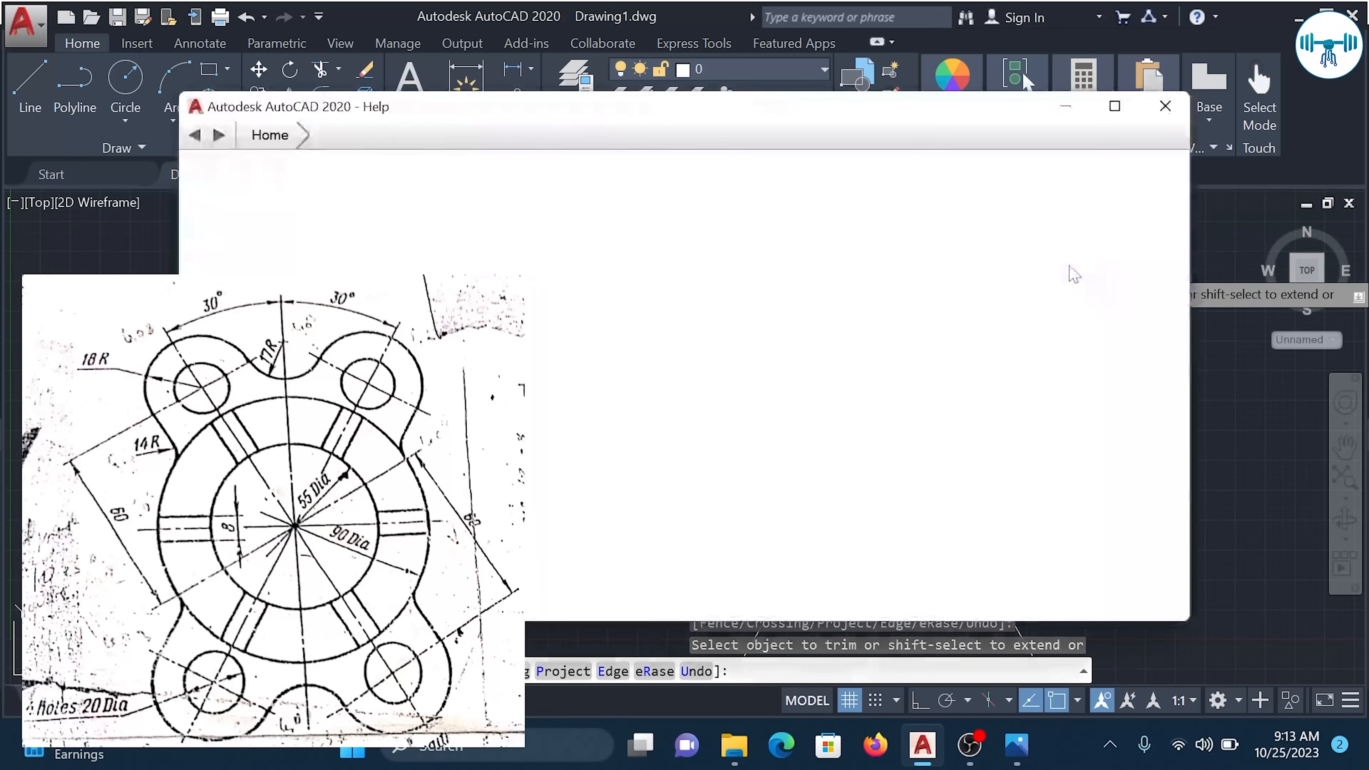
{"action": "key", "text": "Escape"}
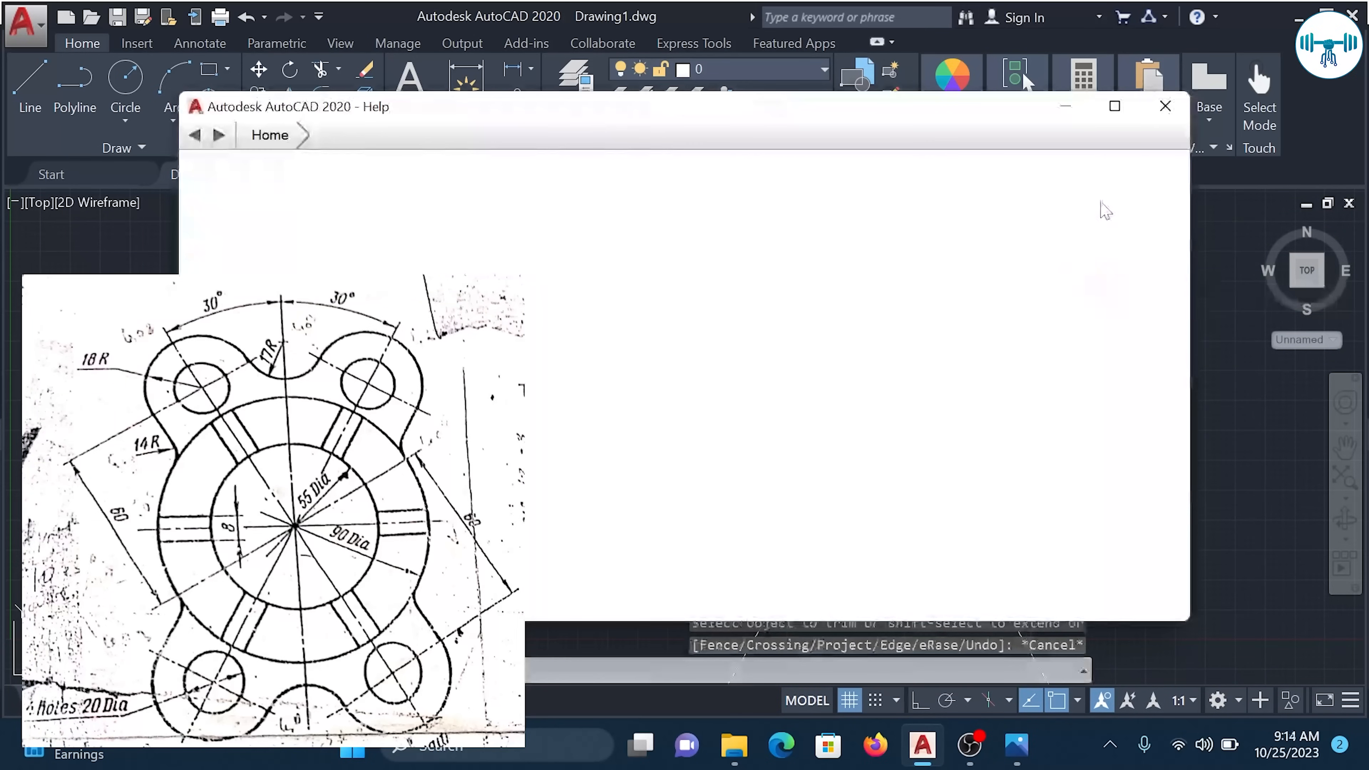
{"action": "left_click", "coordinate": [1166, 108]}
Erase the two long diagonal construction lines crossing at the flange centre.
{"action": "key", "text": "Escape"}
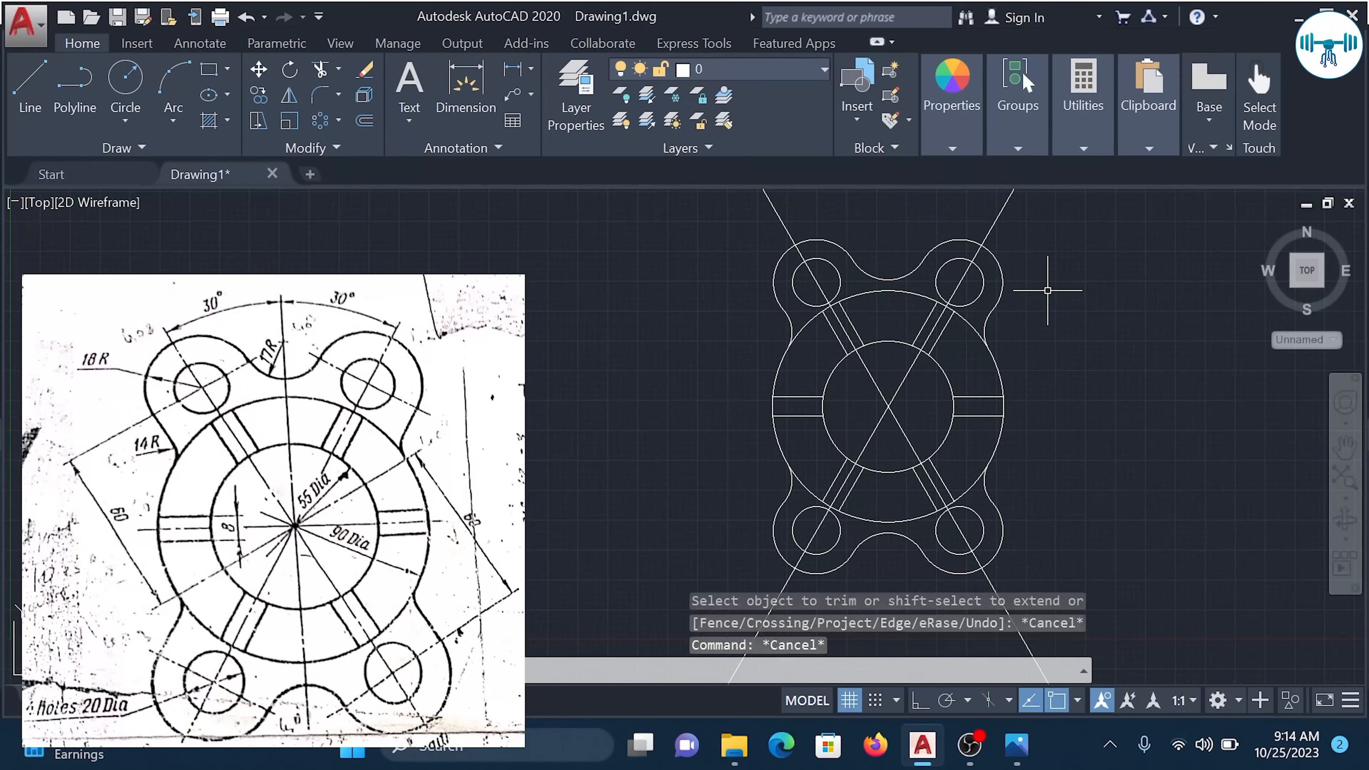
{"action": "left_click", "coordinate": [1048, 211]}
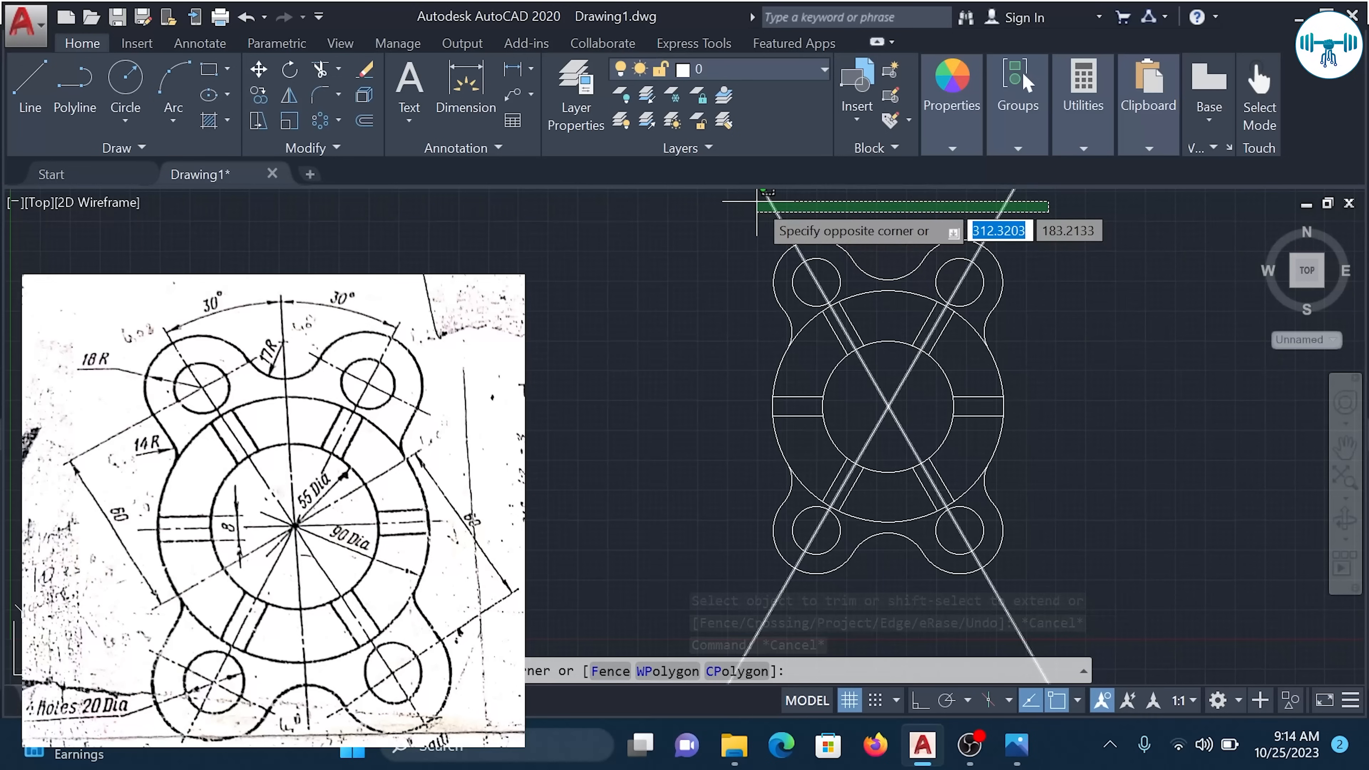
{"action": "left_click", "coordinate": [764, 203]}
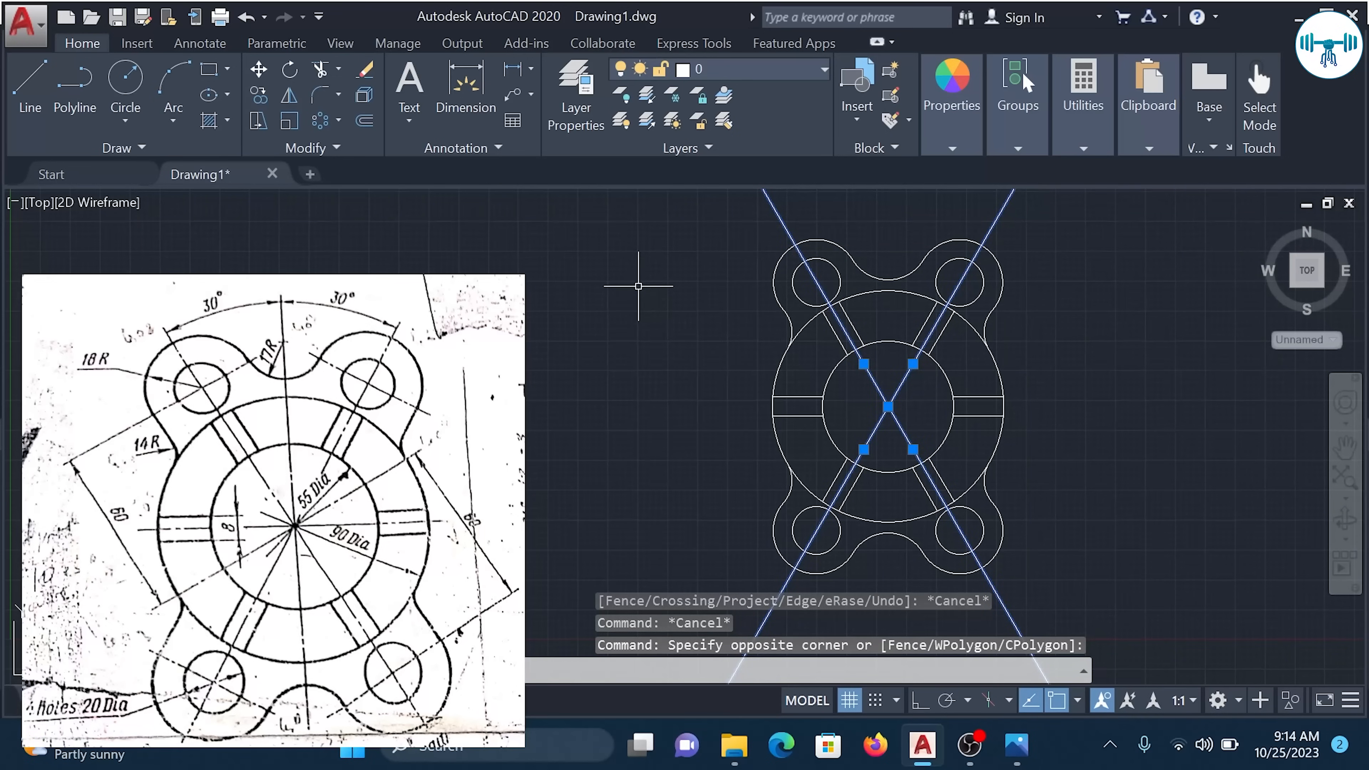
{"action": "key", "text": "Delete"}
{"action": "scroll", "coordinate": [940, 294], "scroll_direction": "up", "scroll_amount": 2}
{"action": "scroll", "coordinate": [944, 304], "scroll_direction": "down", "scroll_amount": 1}
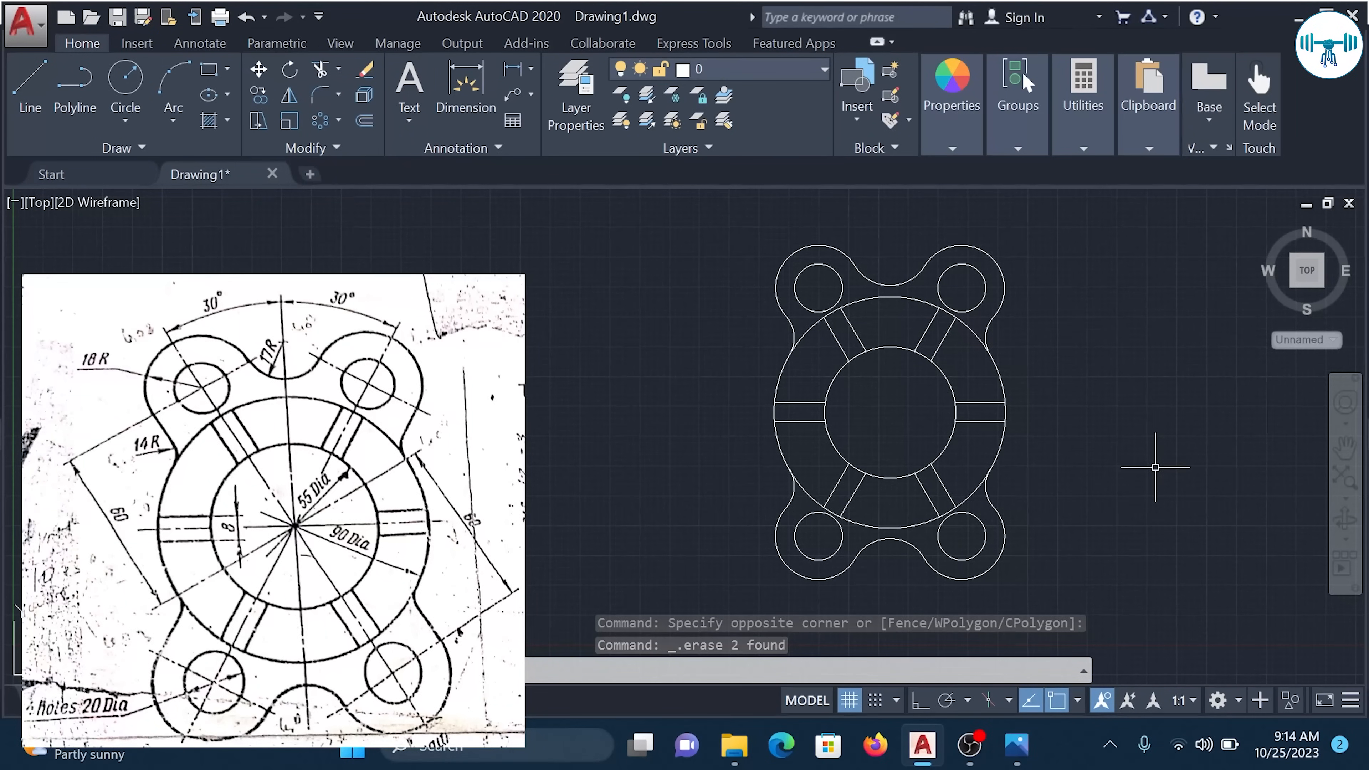
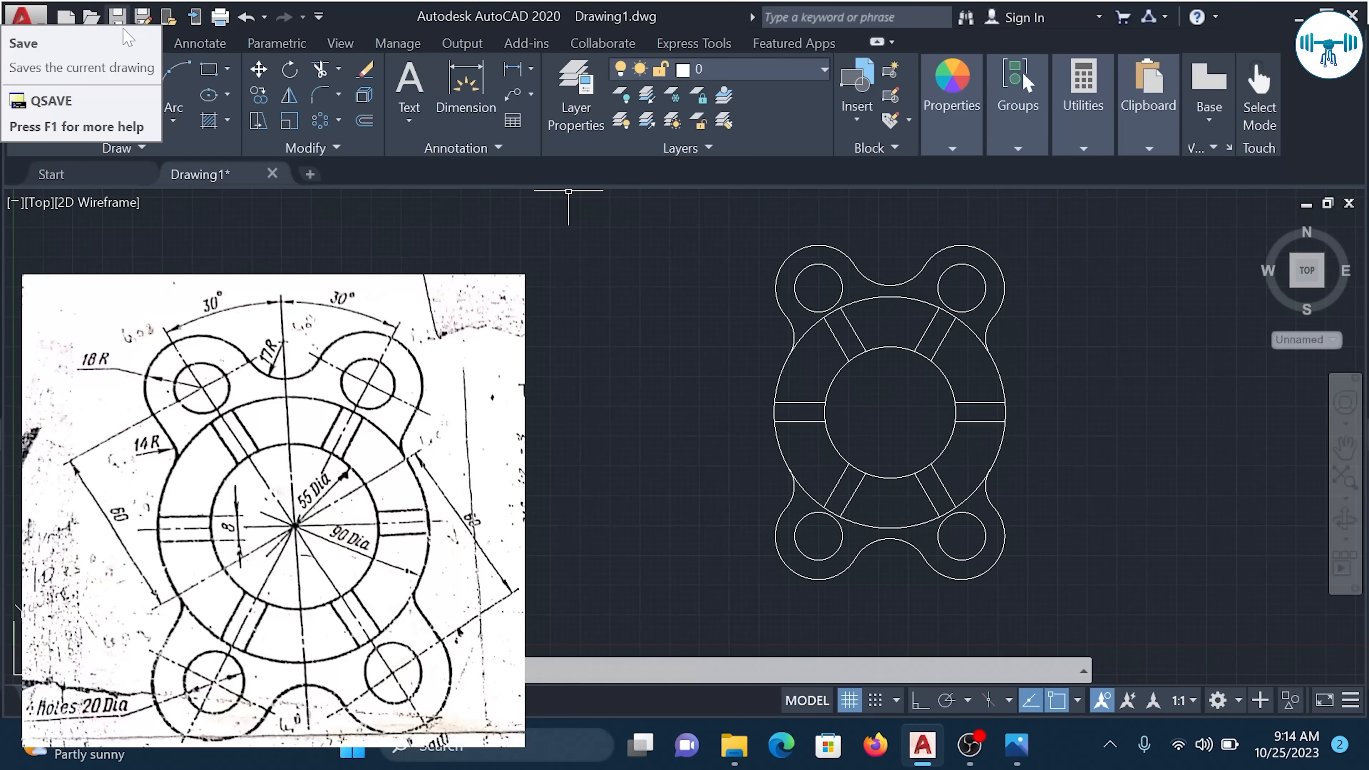
Save the drawing in the Documents folder under the file name 2D practice.
{"action": "left_click", "coordinate": [119, 17]}
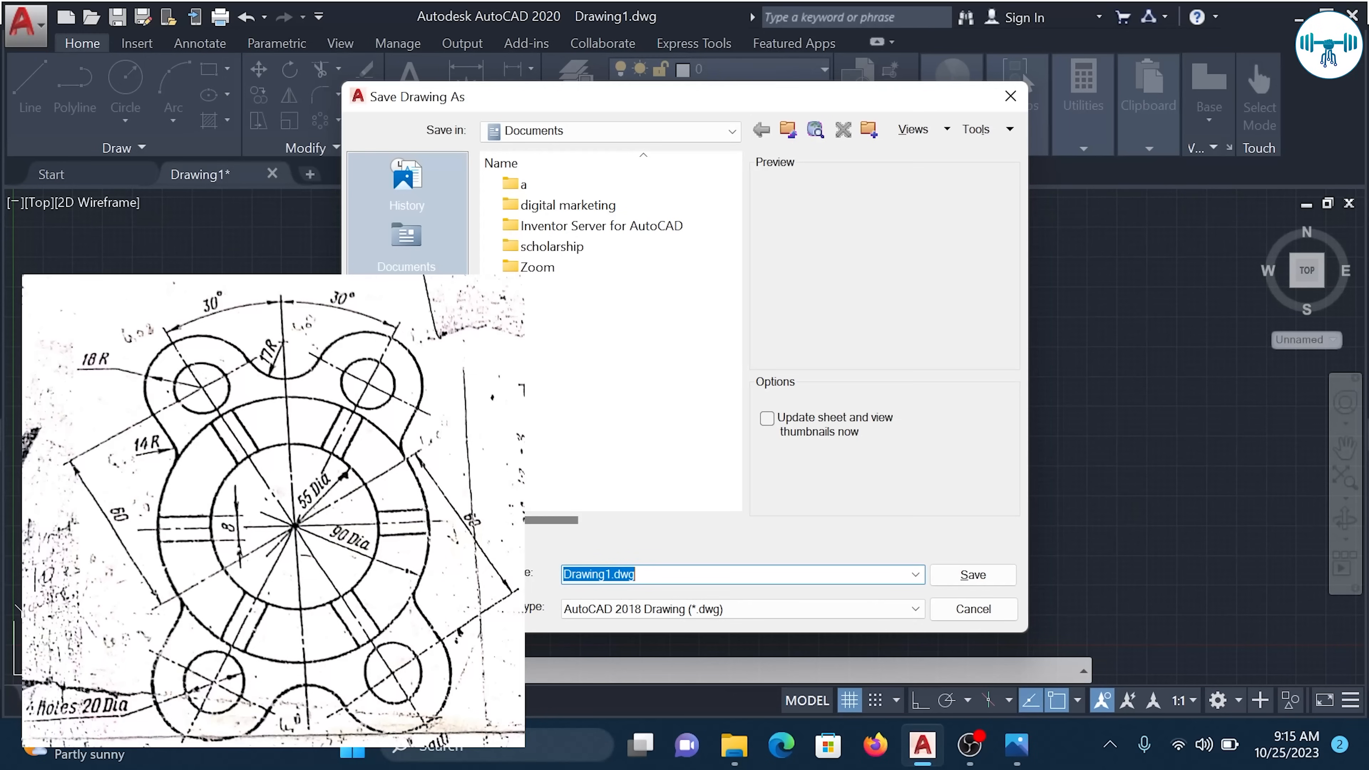
{"action": "type", "text": "2D practice"}
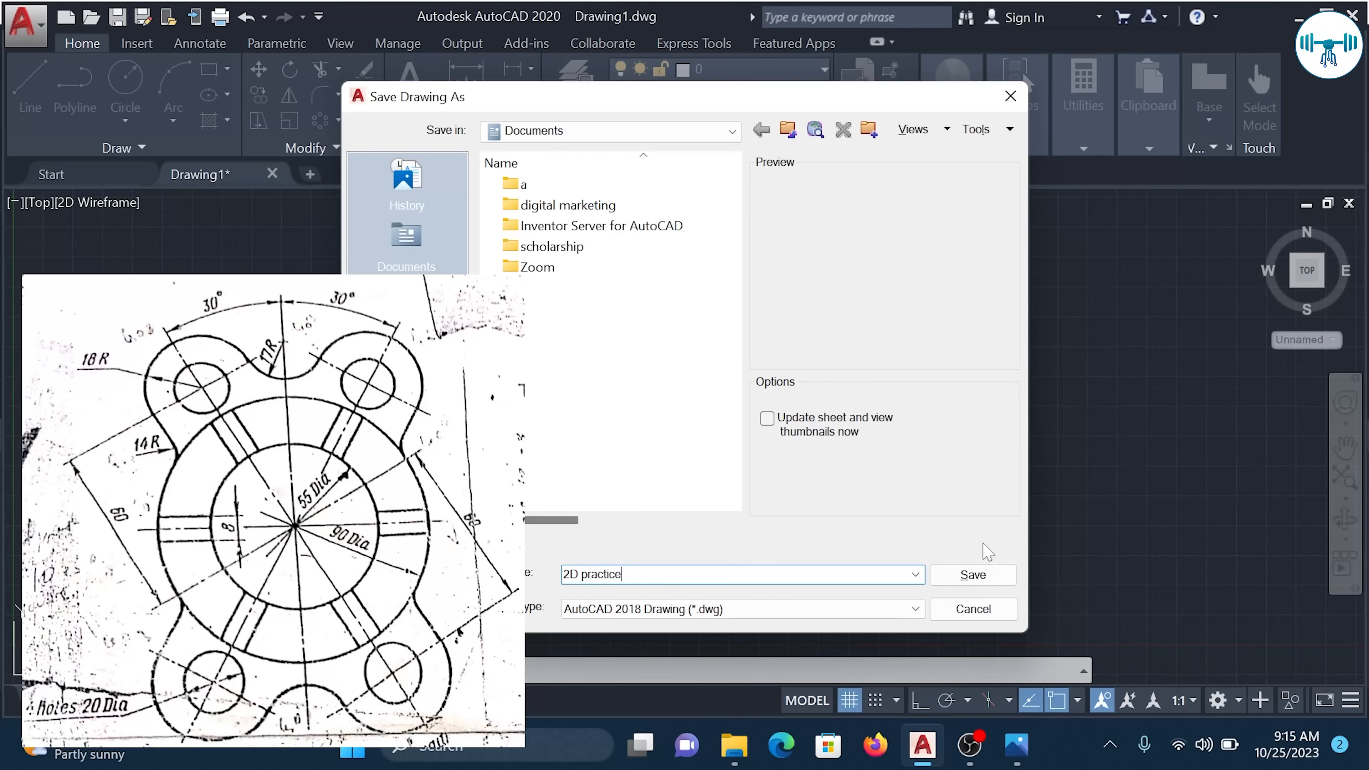
{"action": "left_click", "coordinate": [988, 575]}
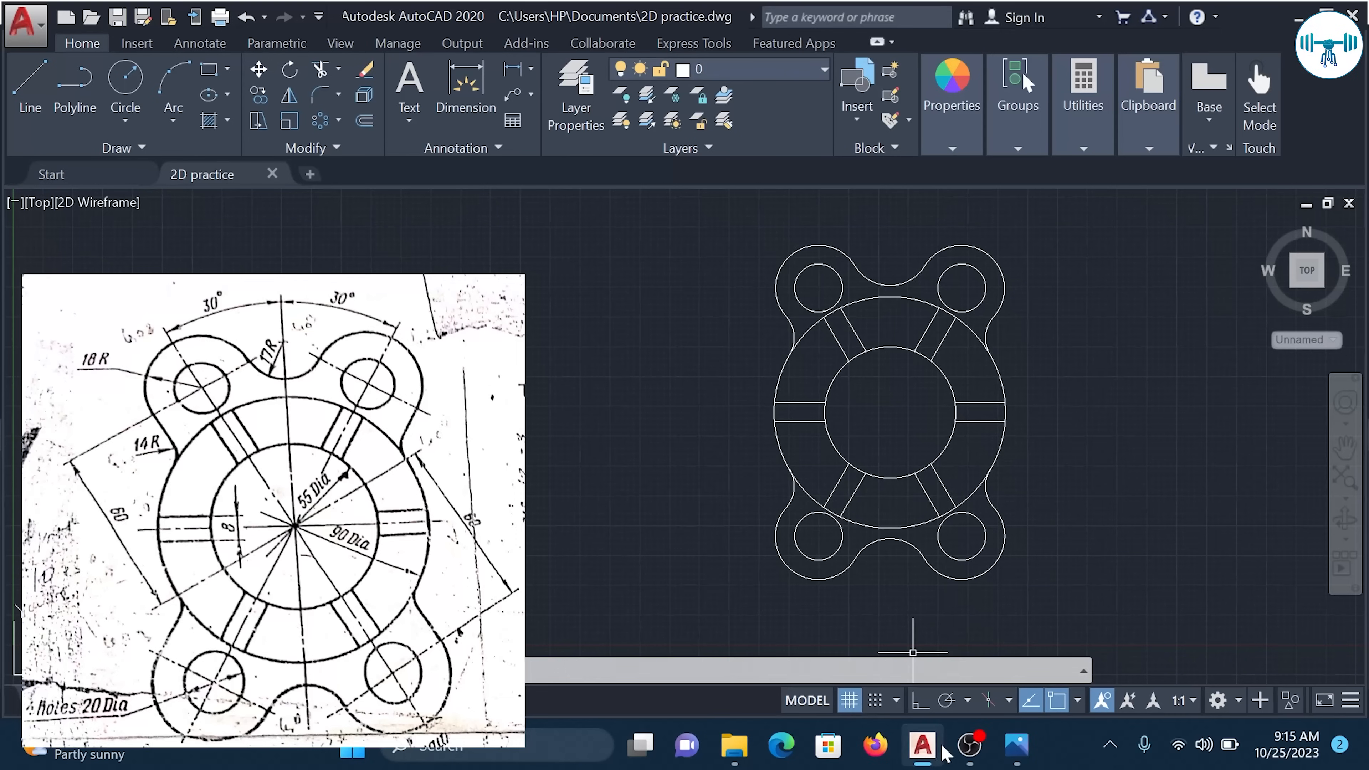
Switch to the scanned exercise sheet in Photos and examine the Cover, Support, Suspension and Housing drawings of Exercises 13 and 14.
{"action": "mouse_move", "coordinate": [1017, 745]}
{"action": "left_click", "coordinate": [1075, 561]}
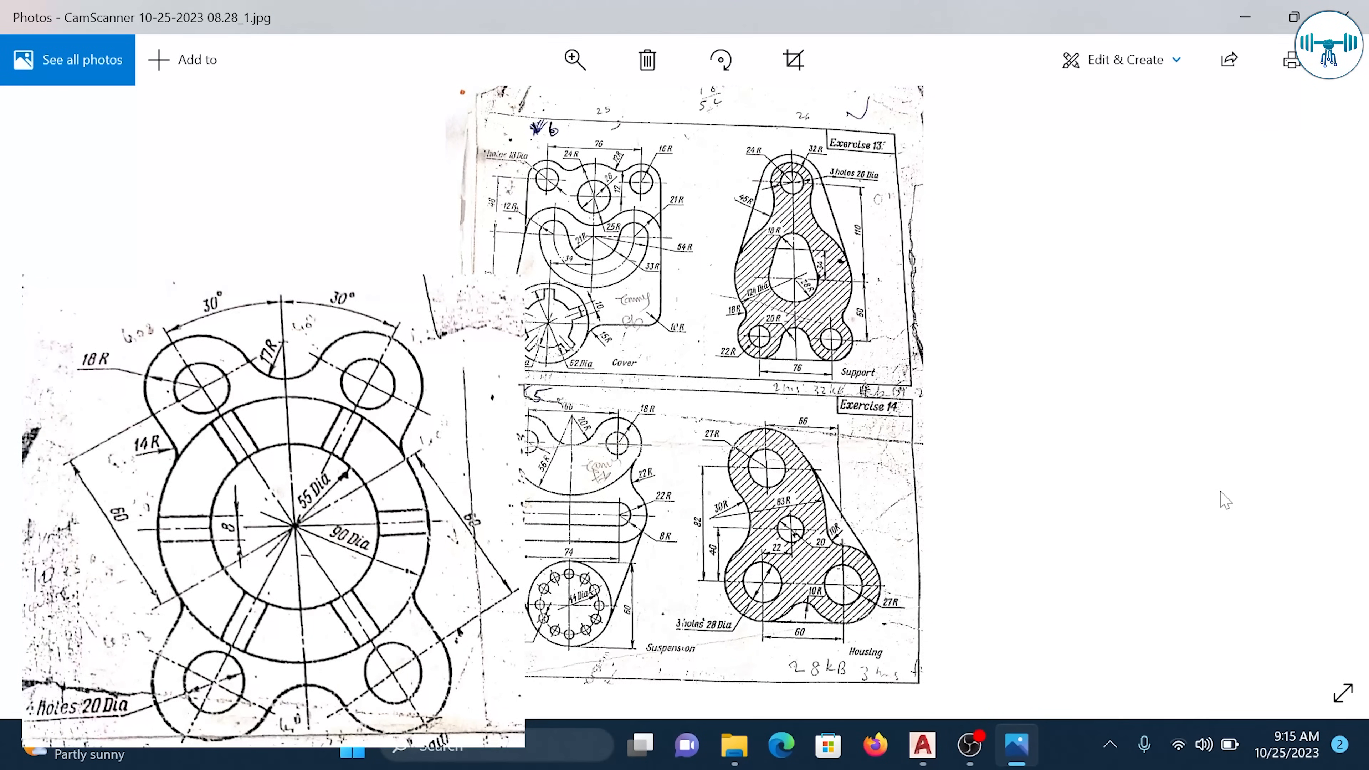
{"action": "scroll", "coordinate": [1226, 501], "scroll_direction": "up", "scroll_amount": 5}
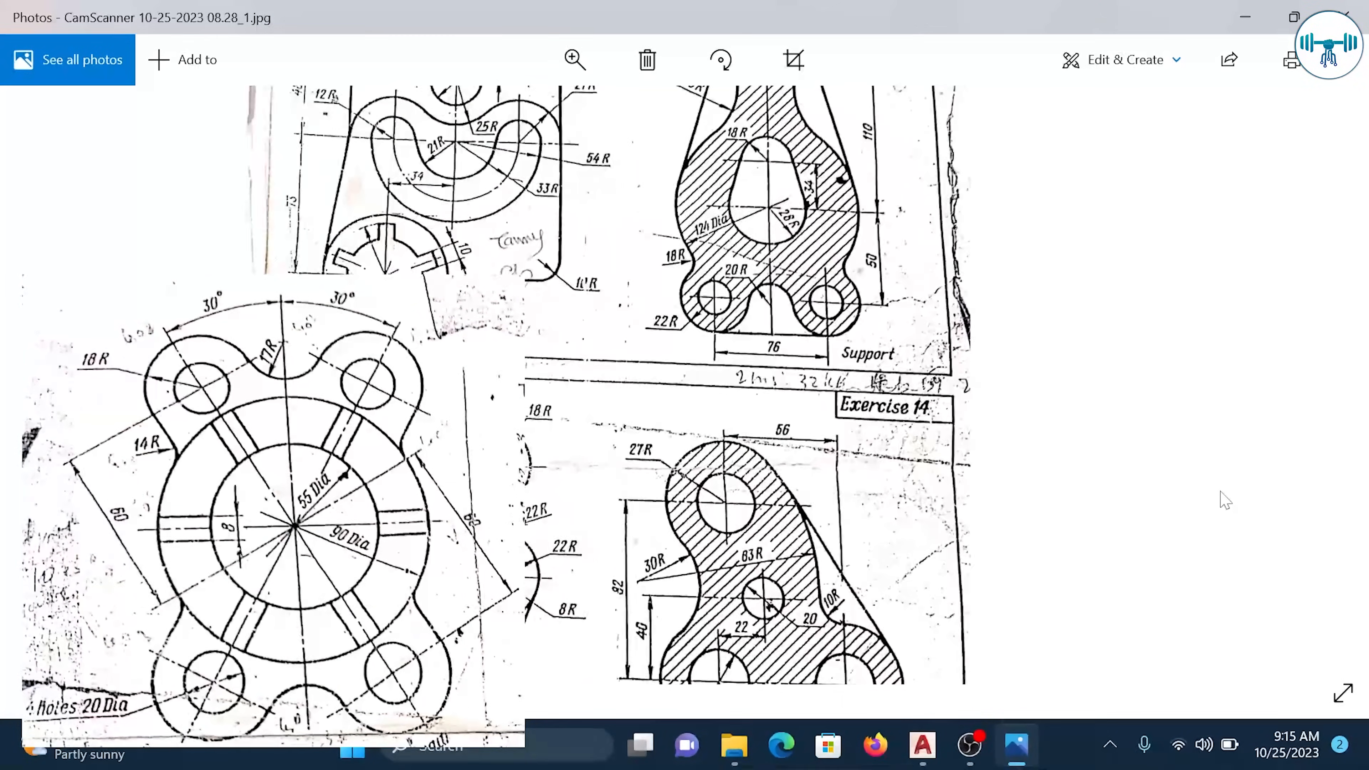
{"action": "scroll", "coordinate": [1226, 500], "scroll_direction": "up", "scroll_amount": 5}
{"action": "scroll", "coordinate": [1225, 500], "scroll_direction": "down", "scroll_amount": 2}
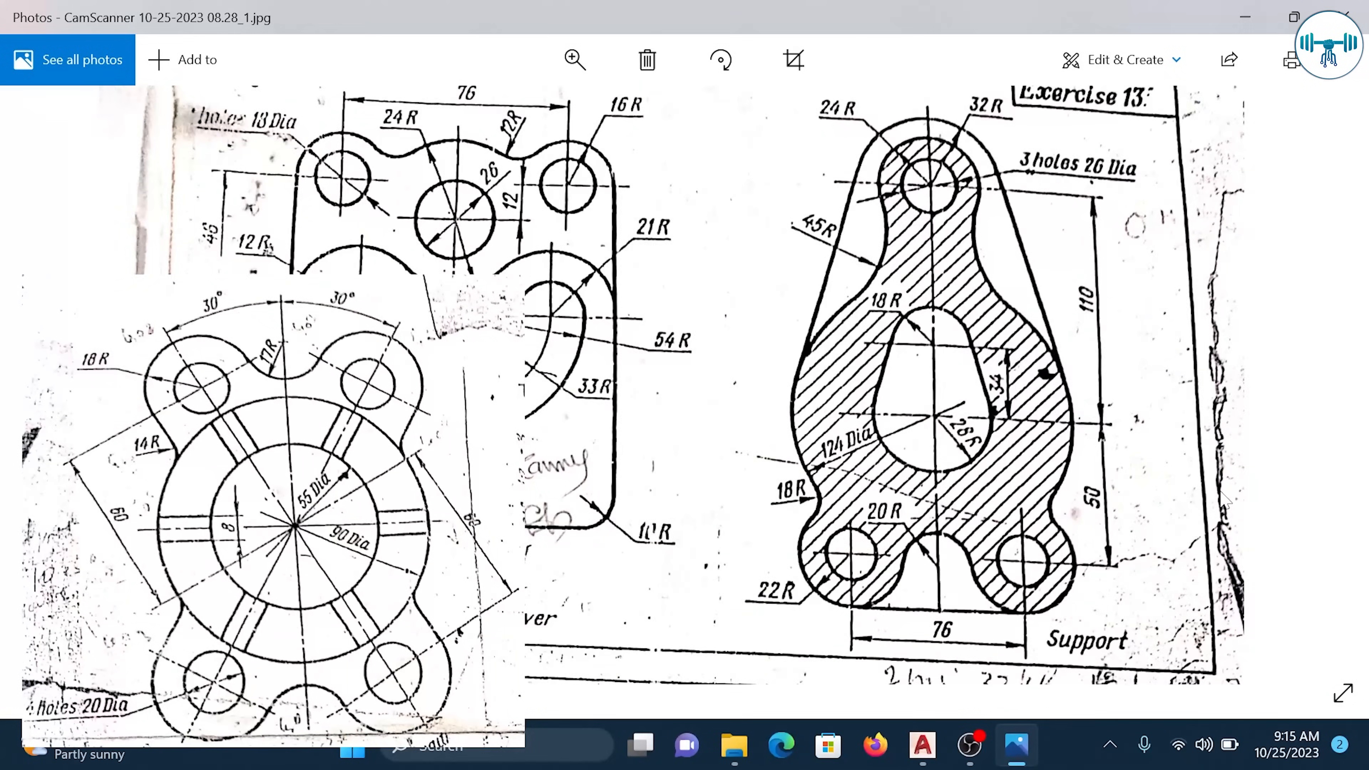
{"action": "scroll", "coordinate": [1224, 499], "scroll_direction": "down", "scroll_amount": 3}
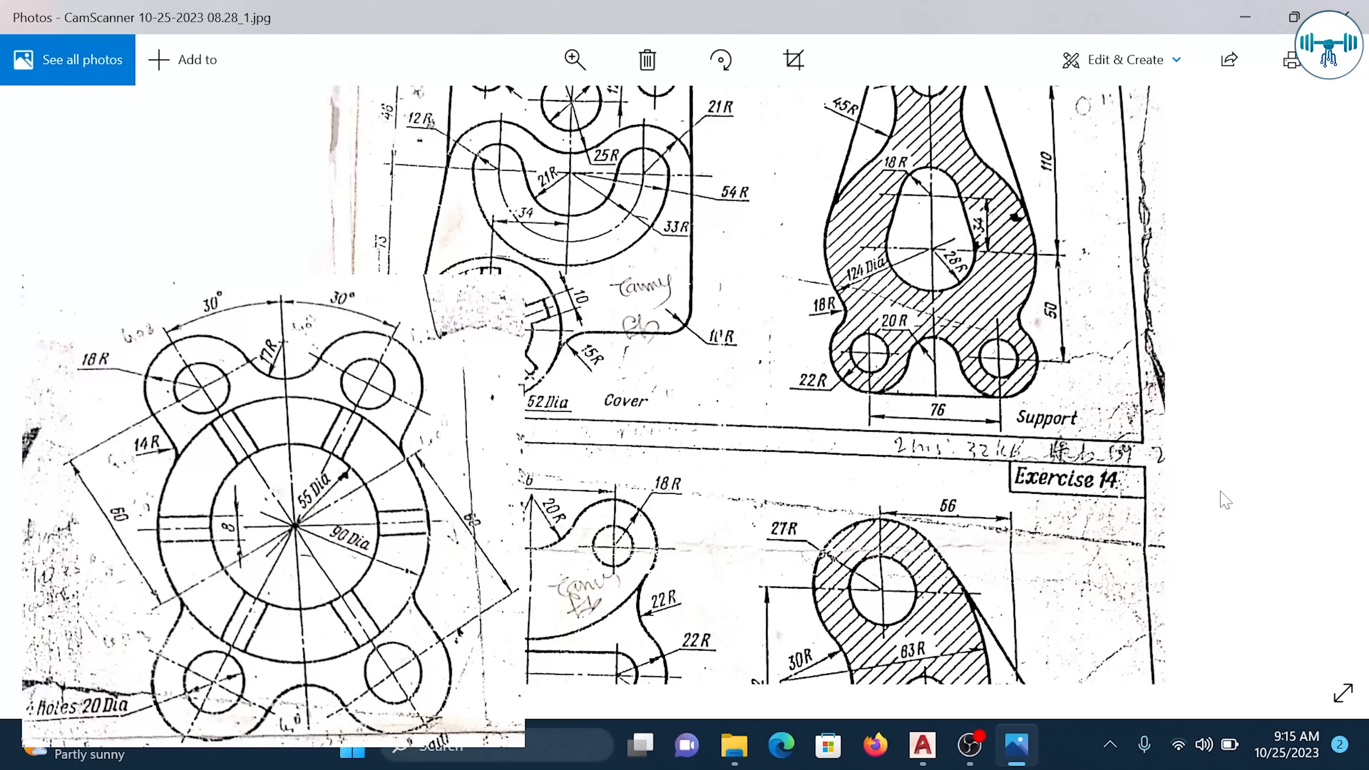
{"action": "scroll", "coordinate": [1225, 499], "scroll_direction": "down", "scroll_amount": 5}
{"action": "scroll", "coordinate": [1225, 499], "scroll_direction": "up", "scroll_amount": 3}
{"action": "scroll", "coordinate": [1225, 498], "scroll_direction": "down", "scroll_amount": 2}
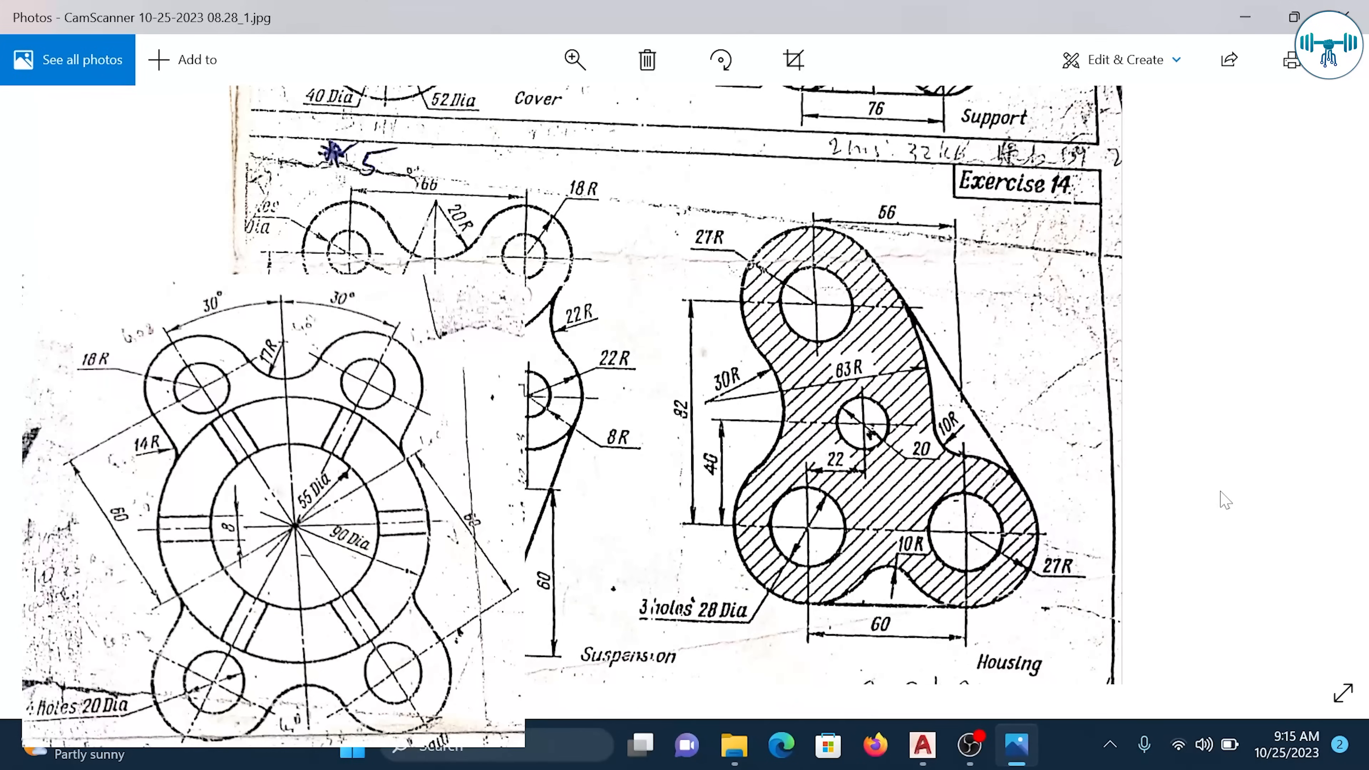
{"action": "scroll", "coordinate": [1225, 499], "scroll_direction": "down", "scroll_amount": 3}
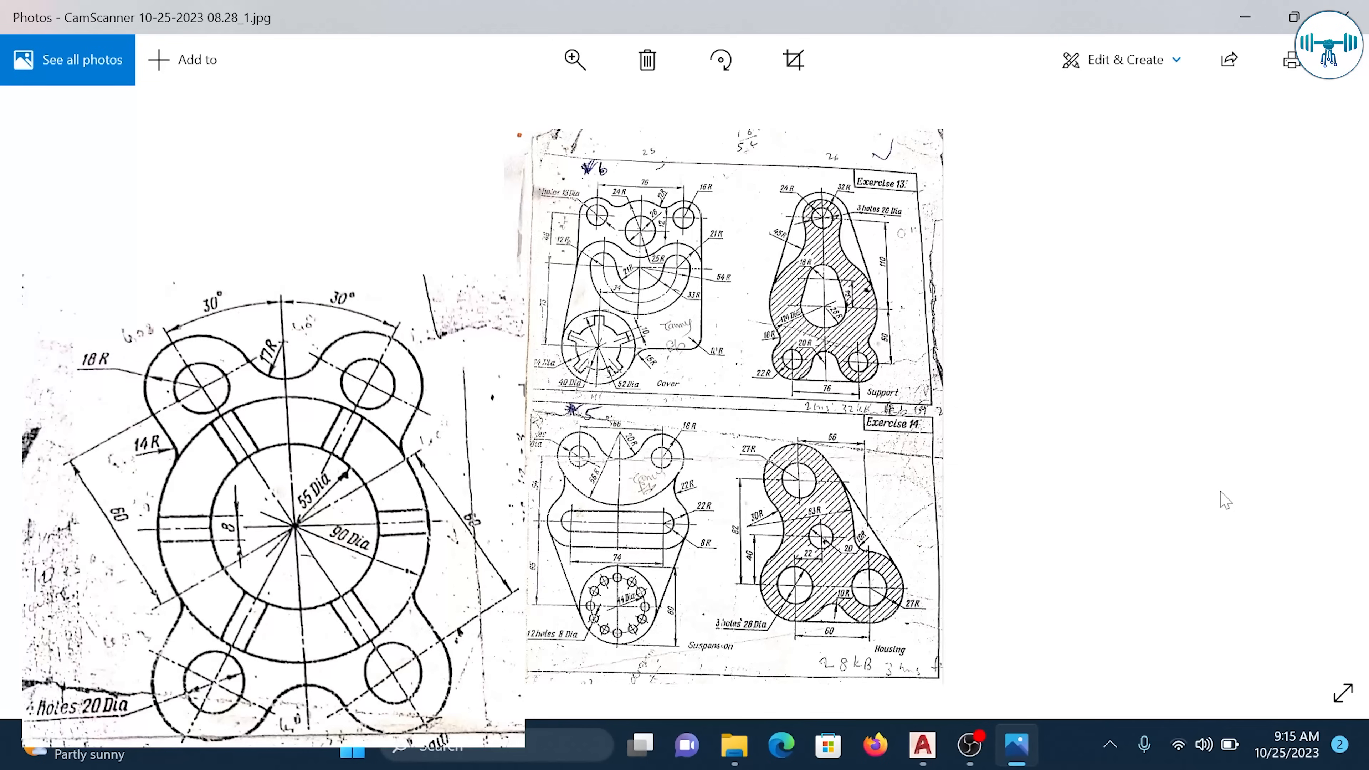
{"action": "scroll", "coordinate": [1224, 498], "scroll_direction": "up", "scroll_amount": 2}
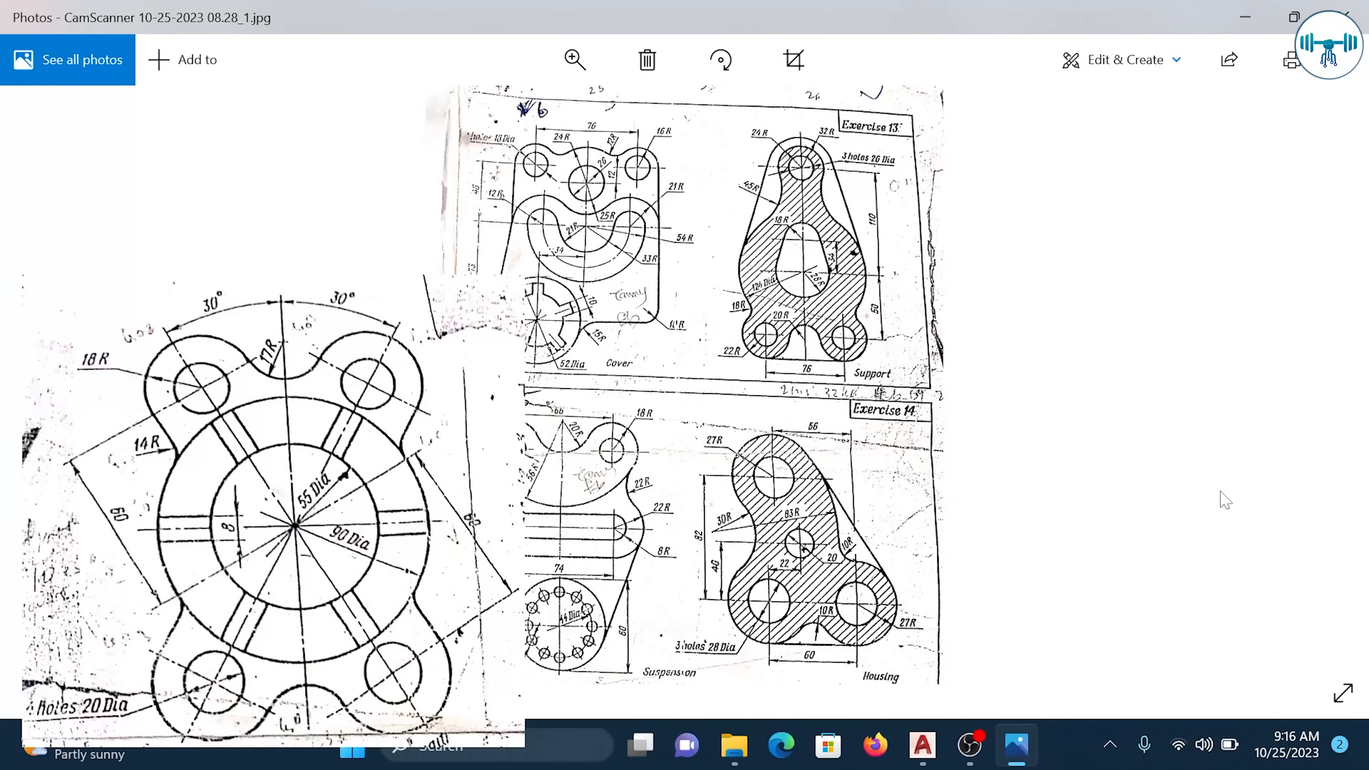
{"action": "scroll", "coordinate": [1225, 498], "scroll_direction": "down", "scroll_amount": 1}
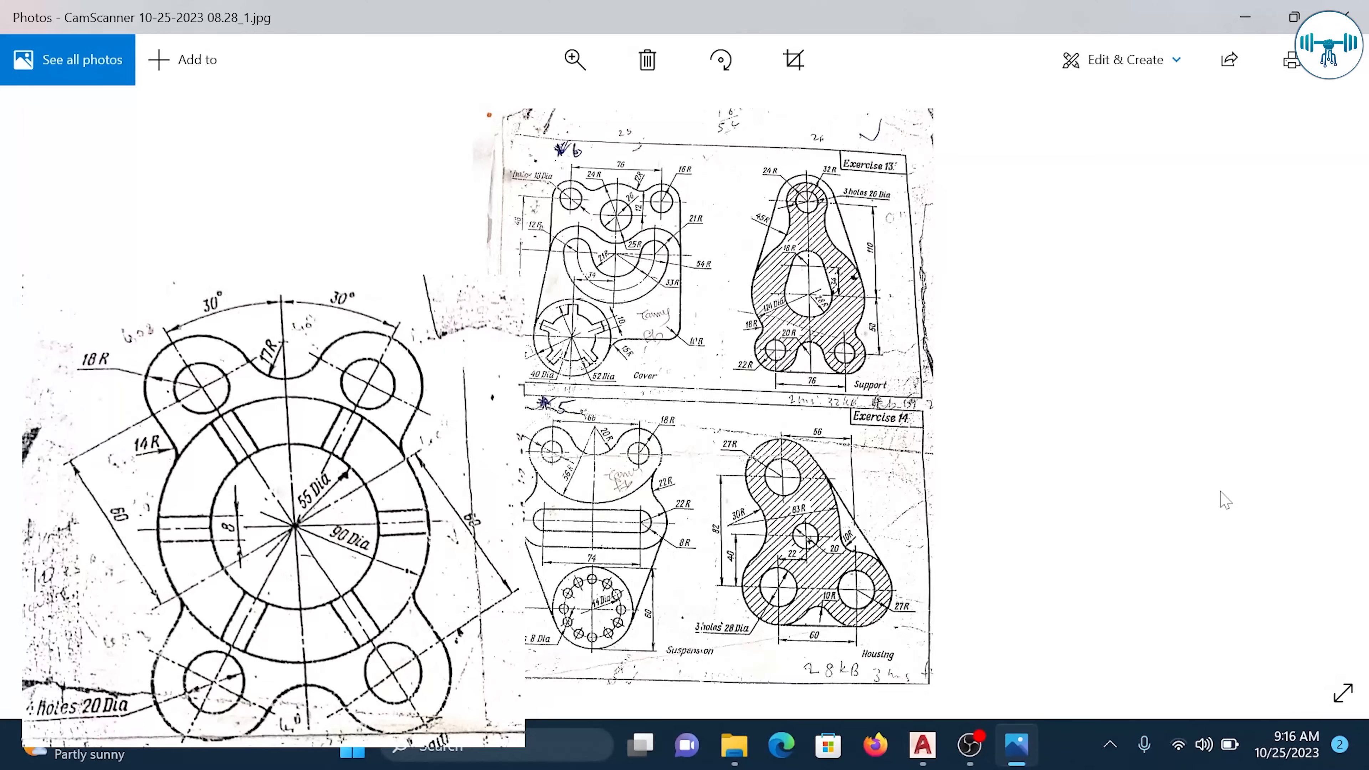
{"action": "scroll", "coordinate": [1224, 499], "scroll_direction": "up", "scroll_amount": 1}
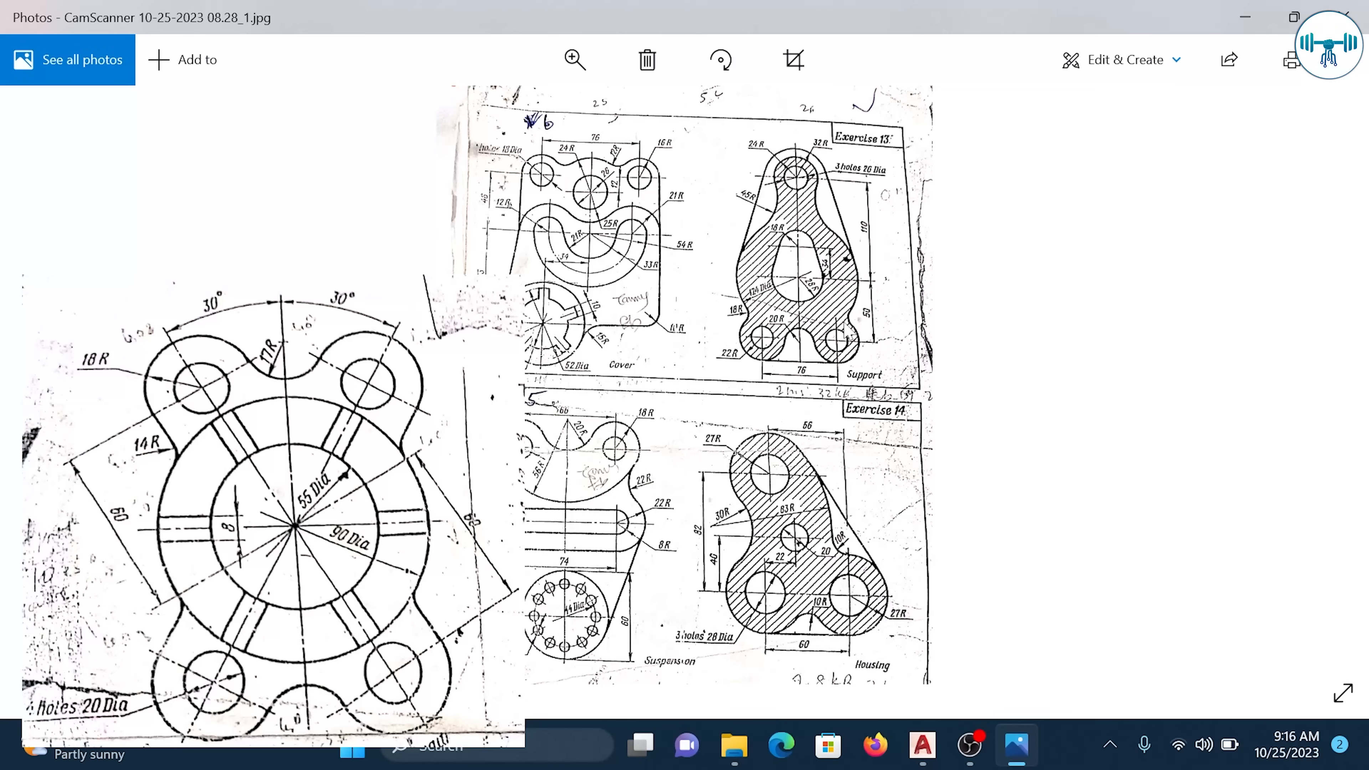
{"action": "scroll", "coordinate": [845, 318], "scroll_direction": "up", "scroll_amount": 2}
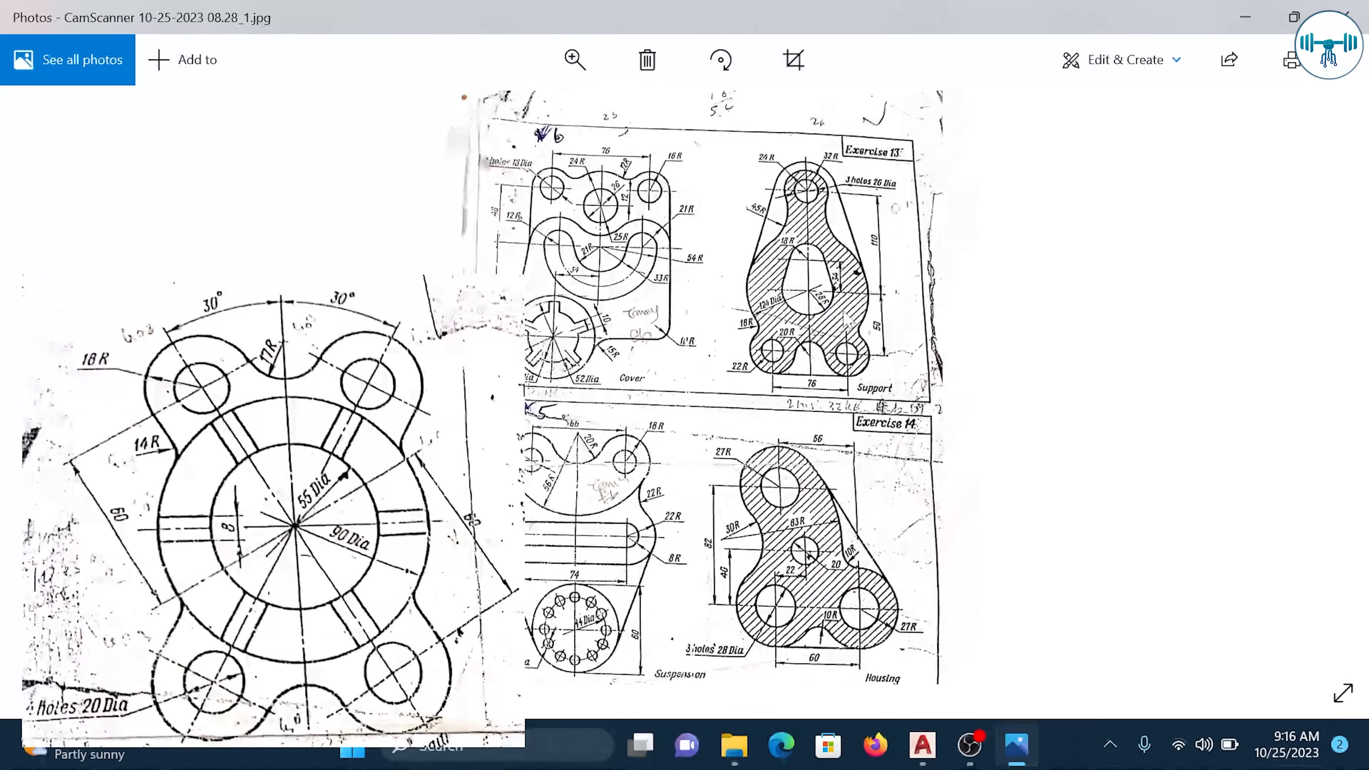
{"action": "scroll", "coordinate": [846, 318], "scroll_direction": "up", "scroll_amount": 3}
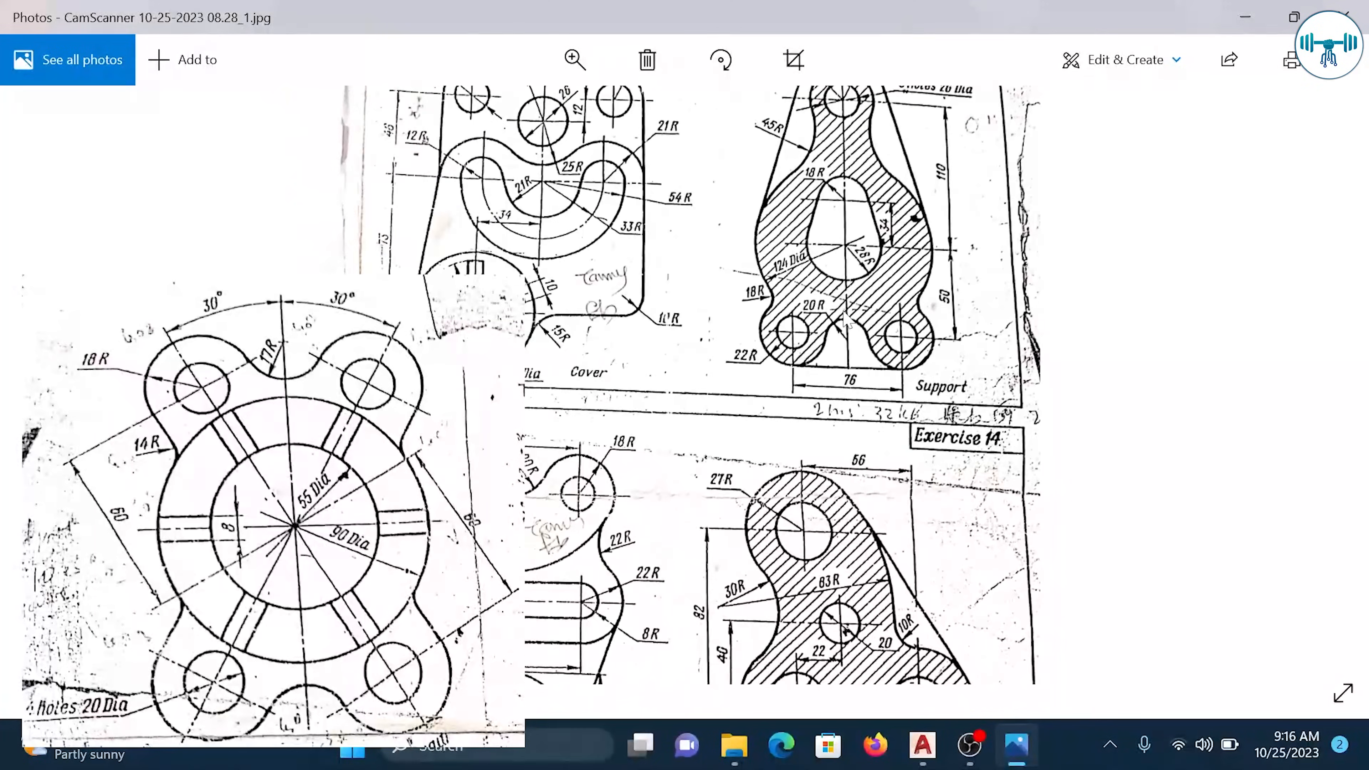
{"action": "scroll", "coordinate": [846, 318], "scroll_direction": "down", "scroll_amount": 2}
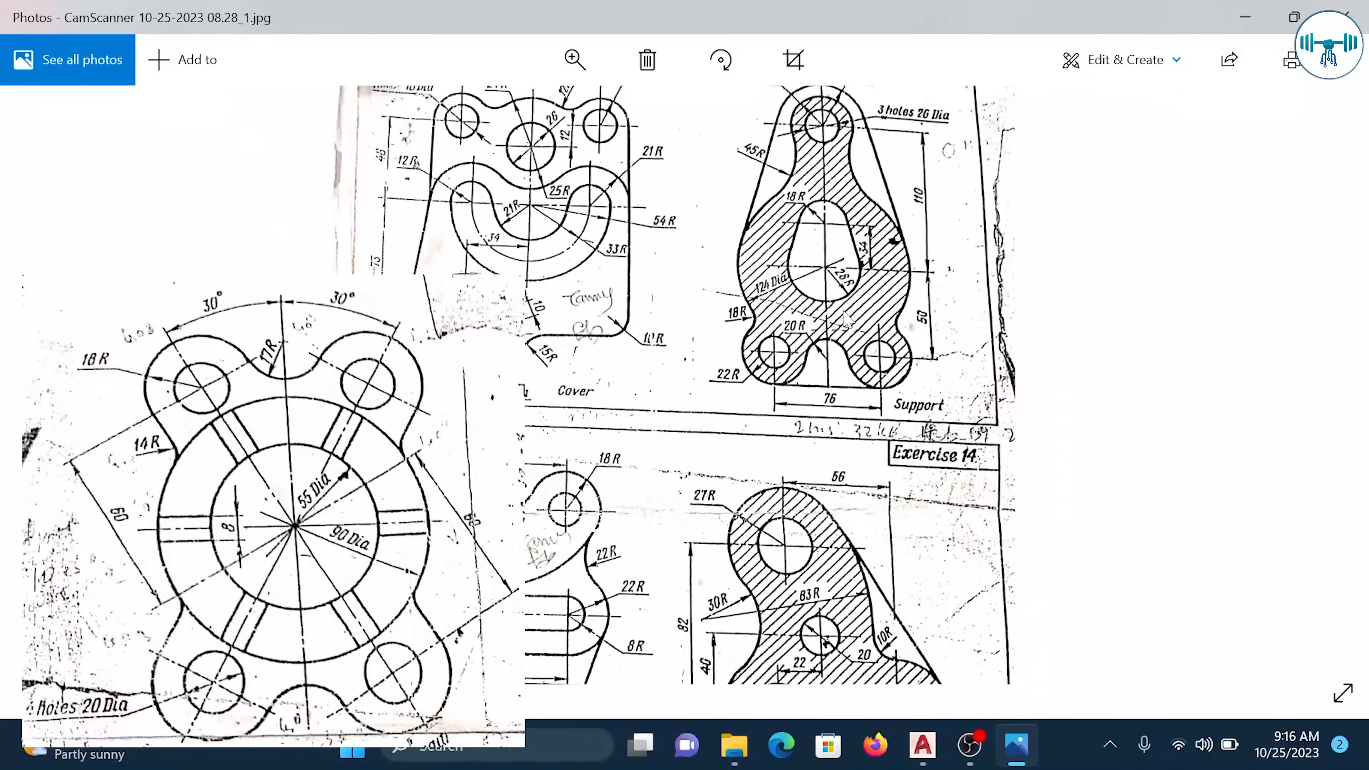
{"action": "scroll", "coordinate": [845, 318], "scroll_direction": "up", "scroll_amount": 1}
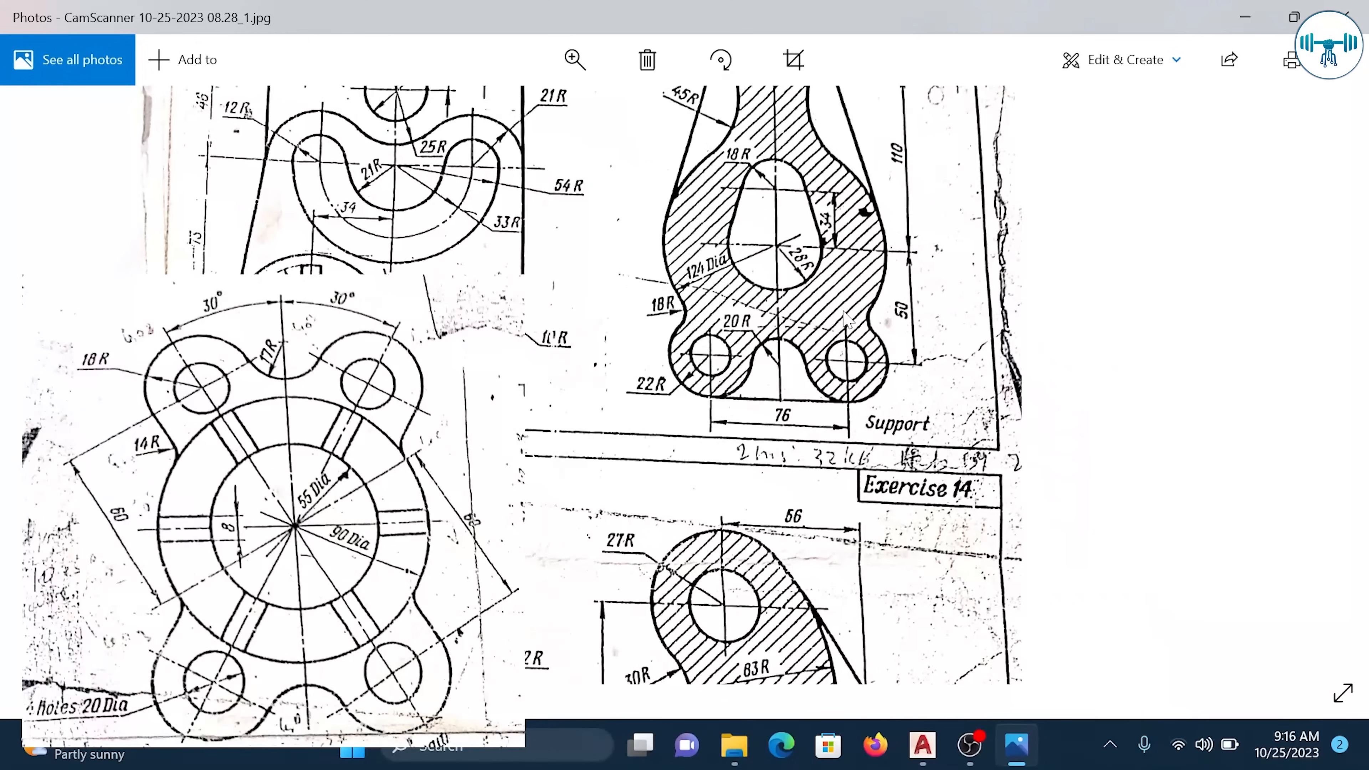
{"action": "scroll", "coordinate": [845, 318], "scroll_direction": "down", "scroll_amount": 3}
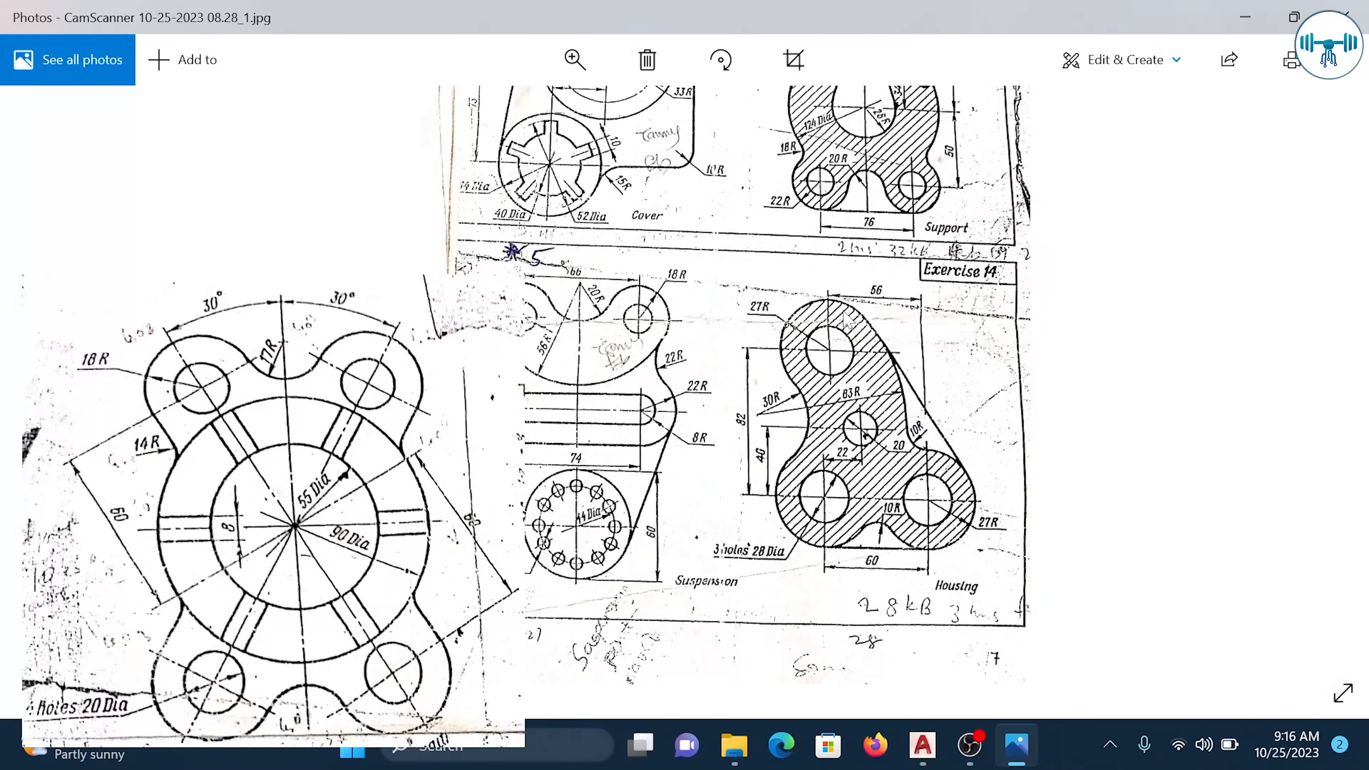
{"action": "scroll", "coordinate": [845, 318], "scroll_direction": "up", "scroll_amount": 2}
{"action": "scroll", "coordinate": [845, 318], "scroll_direction": "down", "scroll_amount": 2}
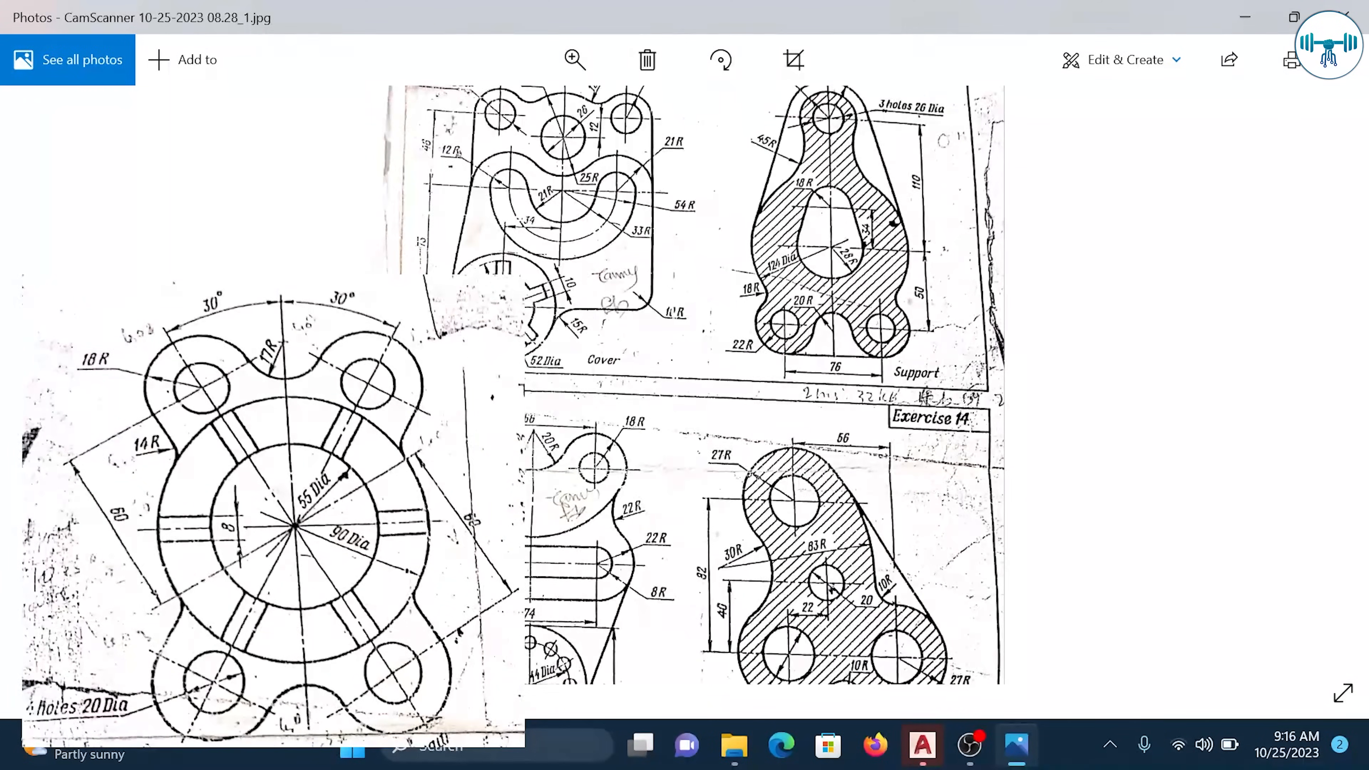
{"action": "scroll", "coordinate": [845, 318], "scroll_direction": "down", "scroll_amount": 2}
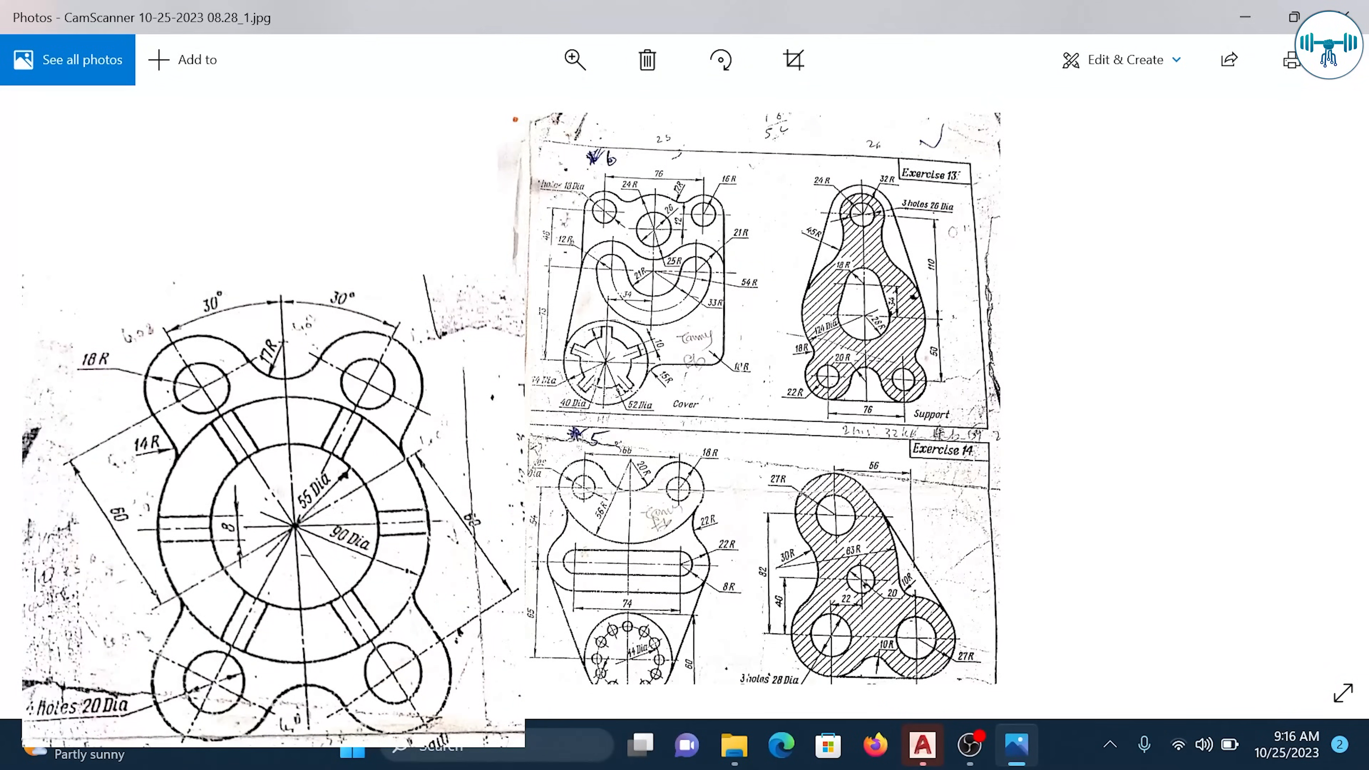
{"action": "scroll", "coordinate": [846, 318], "scroll_direction": "up", "scroll_amount": 2}
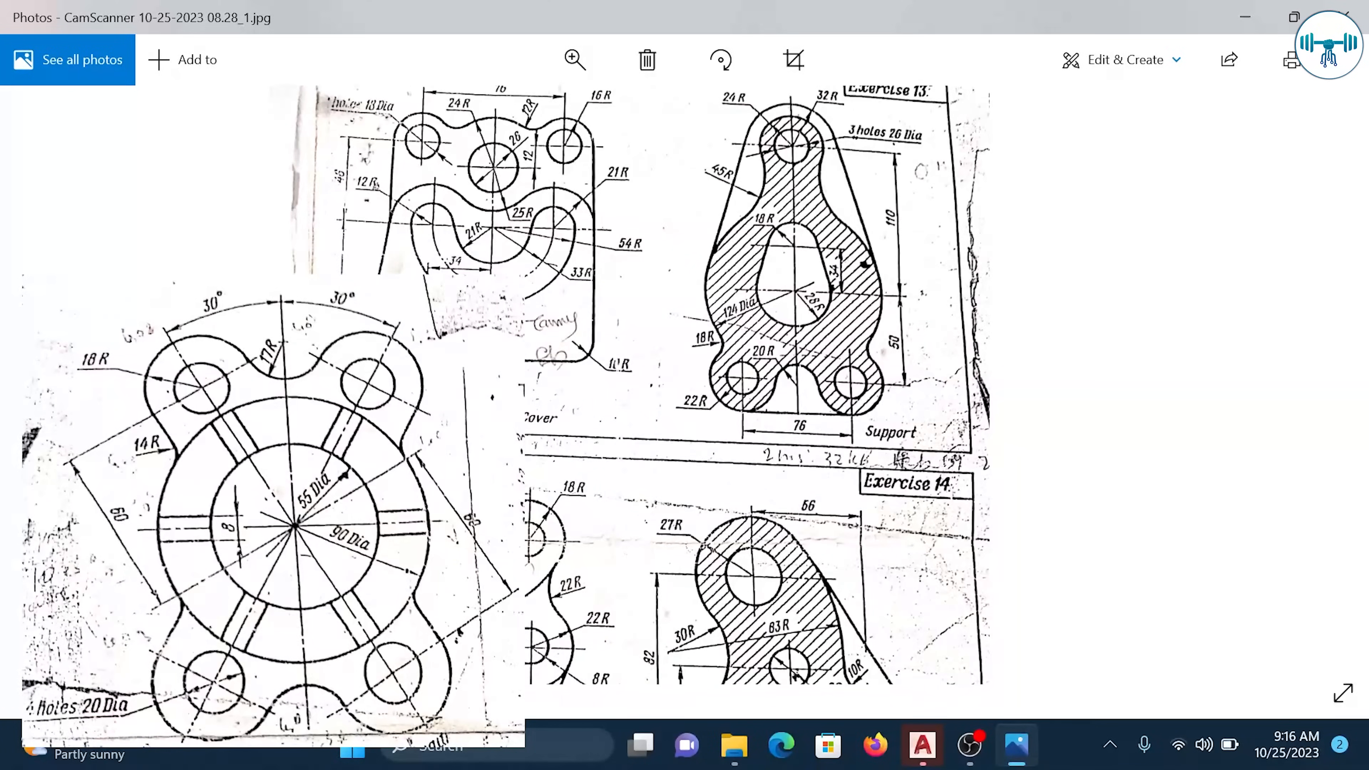
{"action": "scroll", "coordinate": [651, 385], "scroll_direction": "down", "scroll_amount": 1}
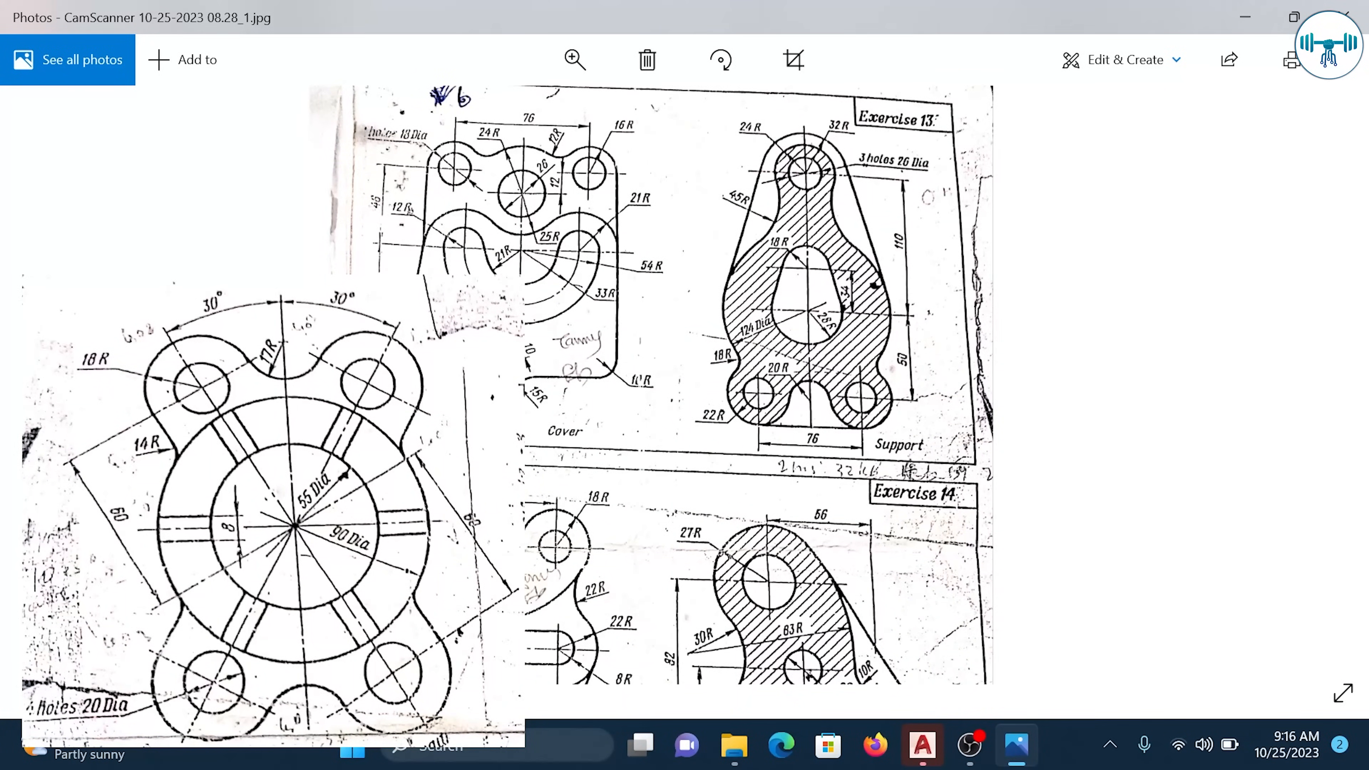
{"action": "scroll", "coordinate": [651, 385], "scroll_direction": "down", "scroll_amount": 1}
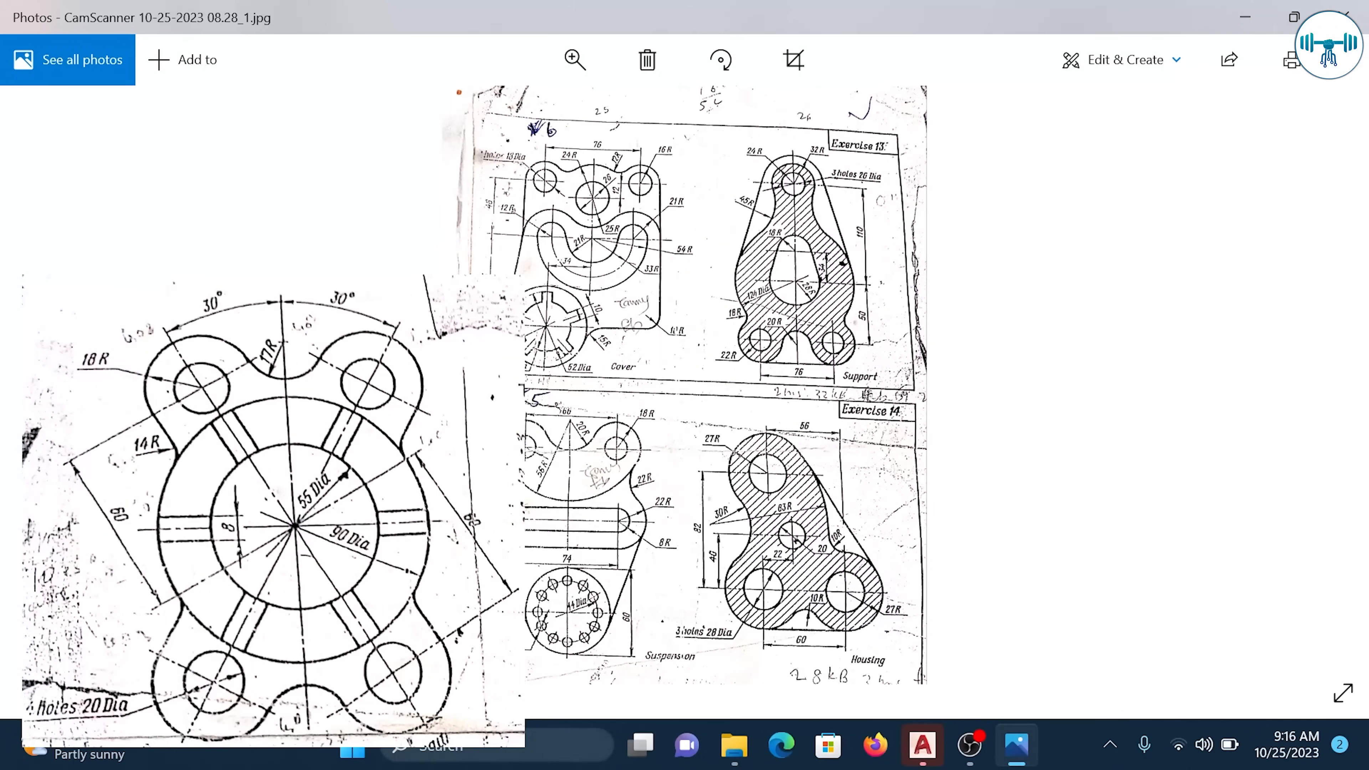